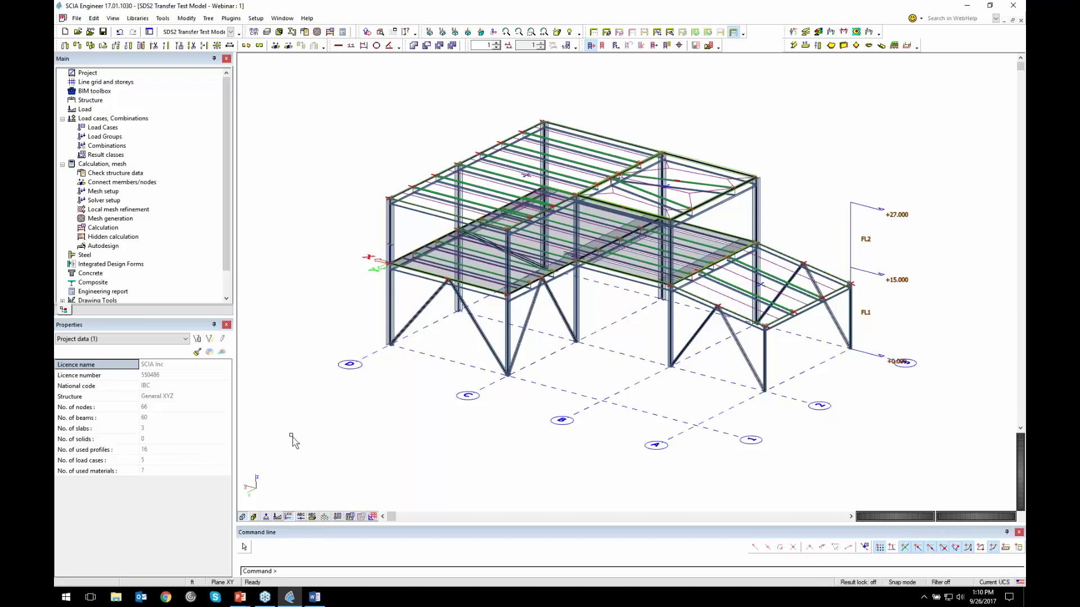
Step: Select a column on grid line D and all members sharing its COL3 - W12X53 cross-section, finally clearing the selection
left_click(390, 250)
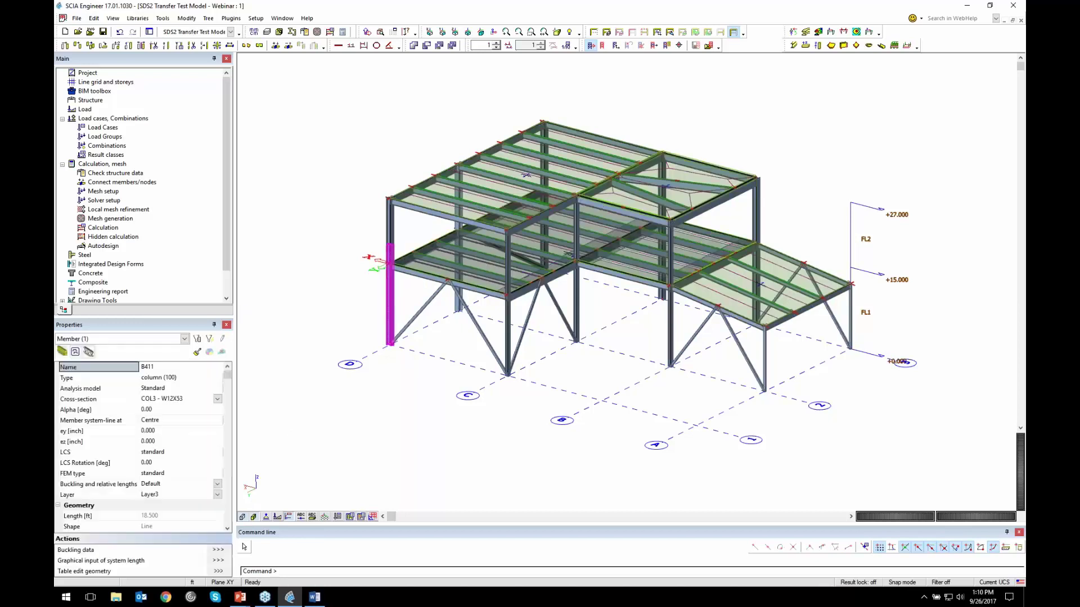
left_click(98, 388)
left_click(209, 339)
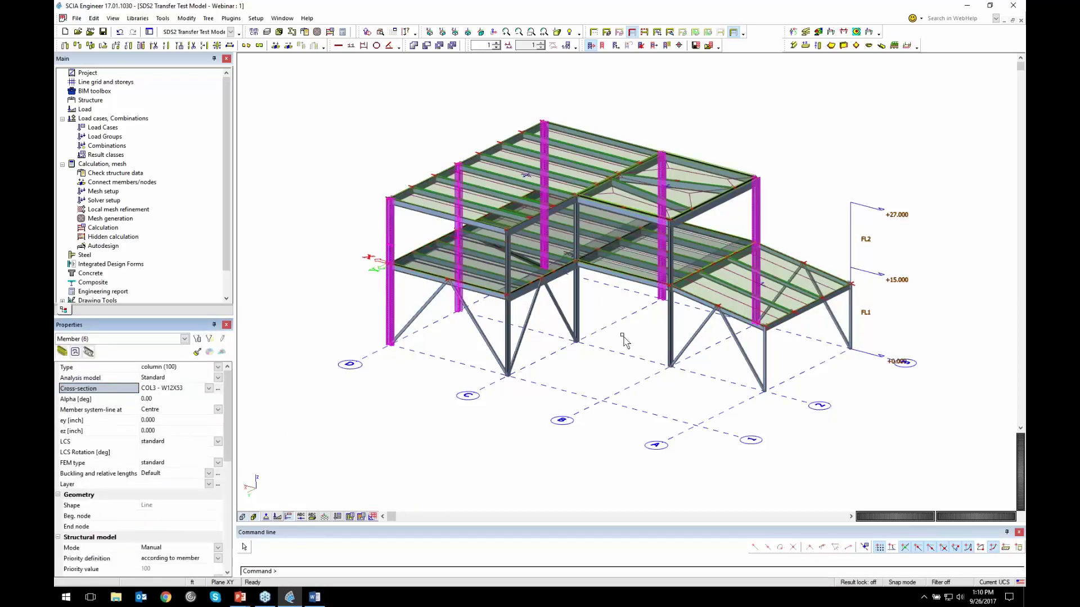
key("Escape")
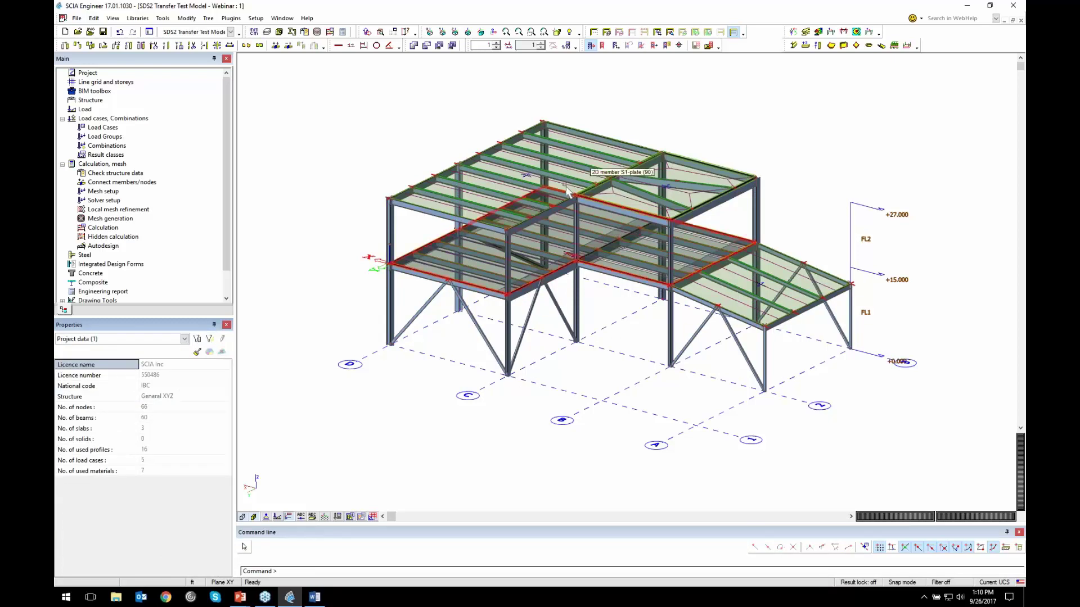
Step: Inspect the properties of a composite rib beam in the lower floor and deselect it
right_click_drag(629, 239, 659, 180, "ctrl")
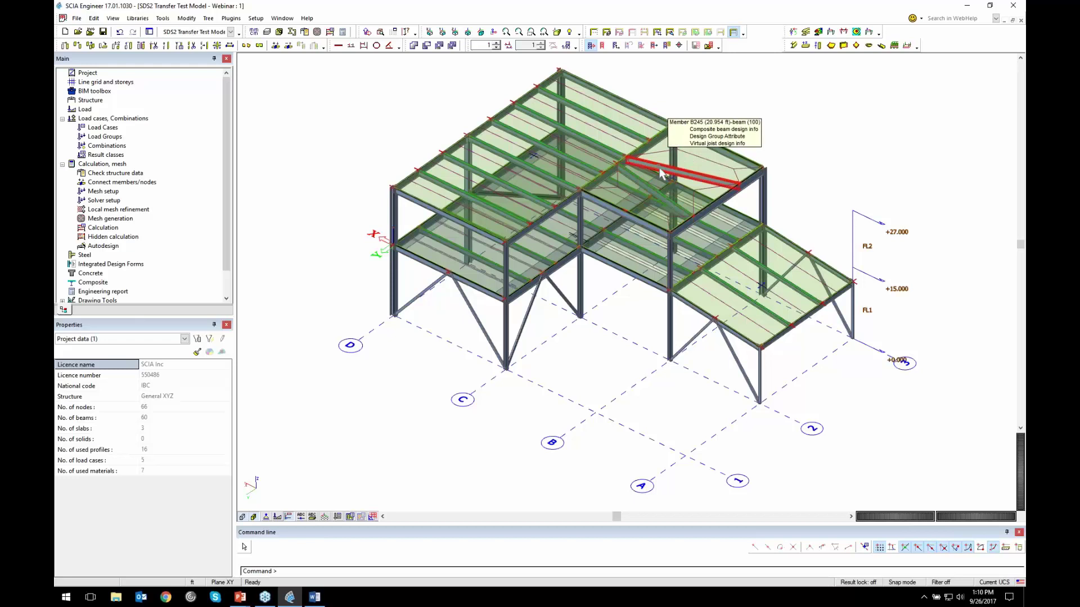
right_click_drag(630, 289, 630, 267, "ctrl")
left_click(479, 275)
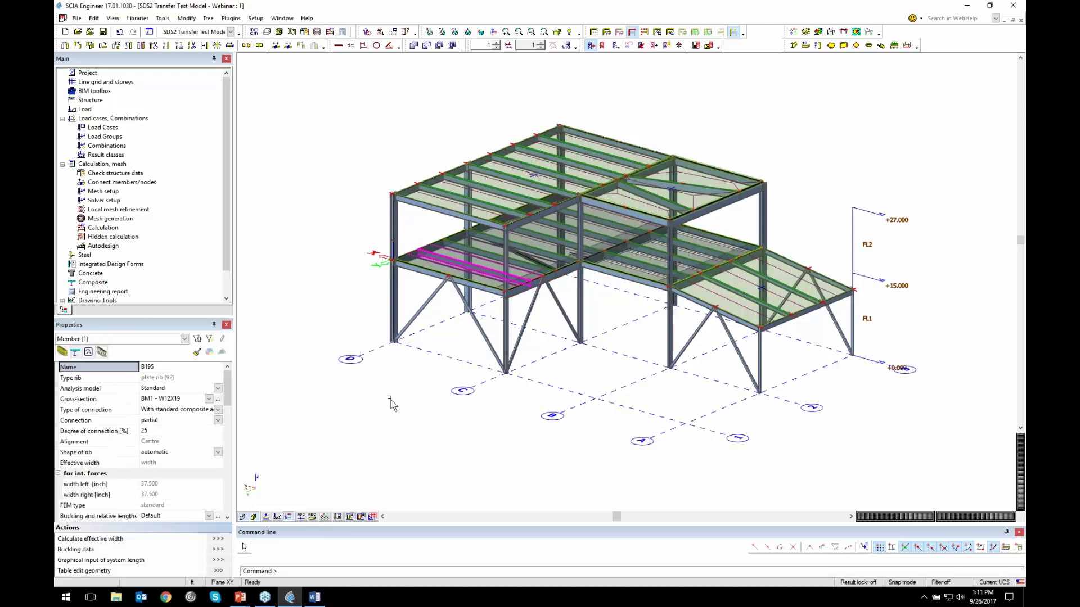
key("Escape")
scroll(782, 312, "up", 2)
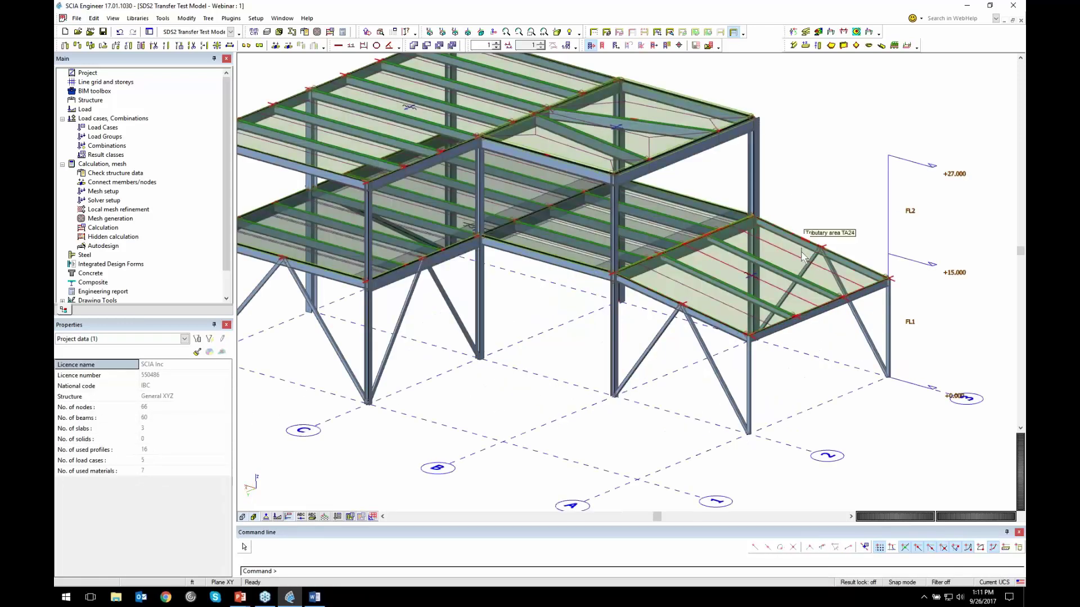
middle_click_drag(698, 294, 736, 316)
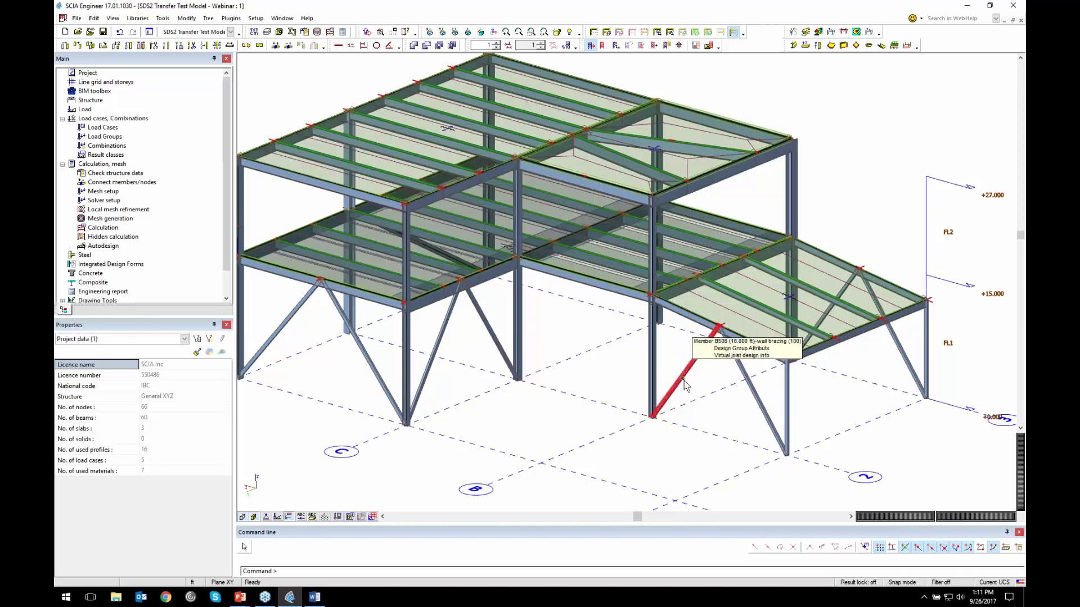
scroll(556, 388, "down", 2)
scroll(557, 388, "up", 2)
scroll(598, 363, "down", 3)
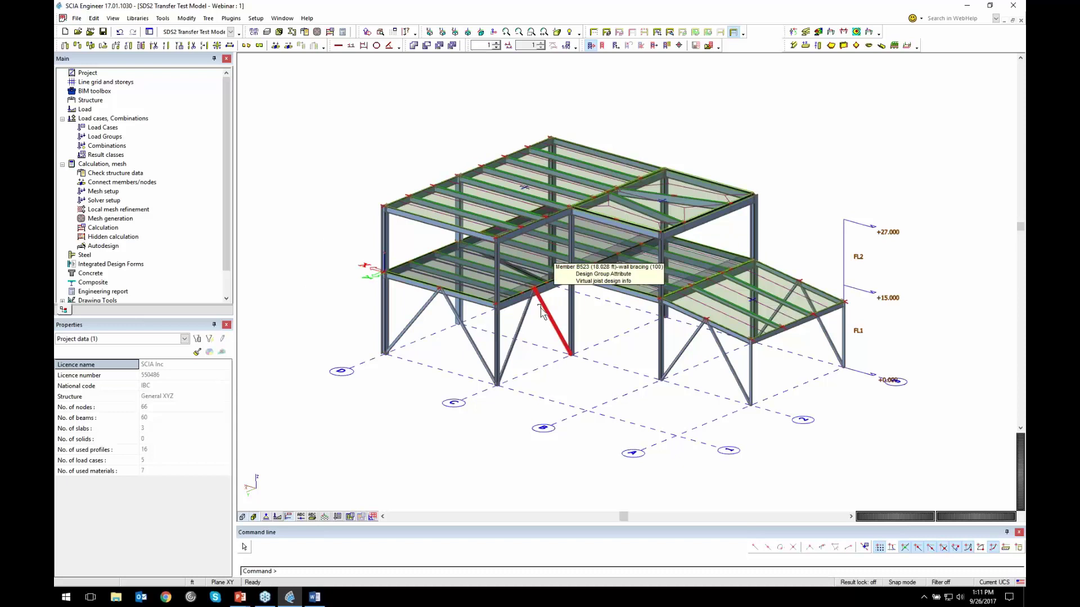
Step: Review the definition of load case S in the load case manager
left_click(115, 172)
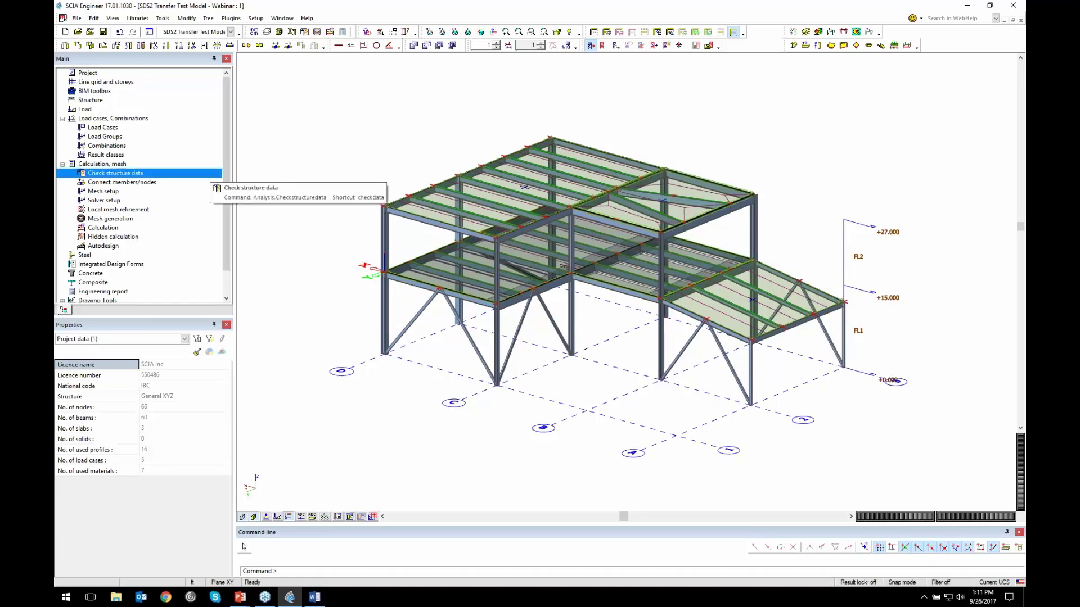
left_click(135, 133)
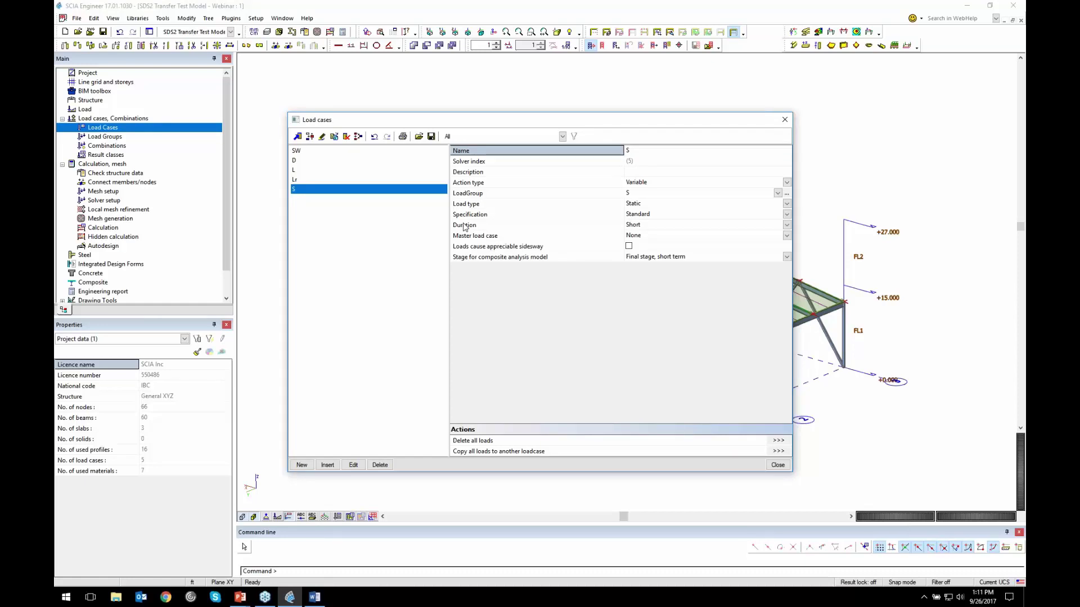
left_click(785, 119)
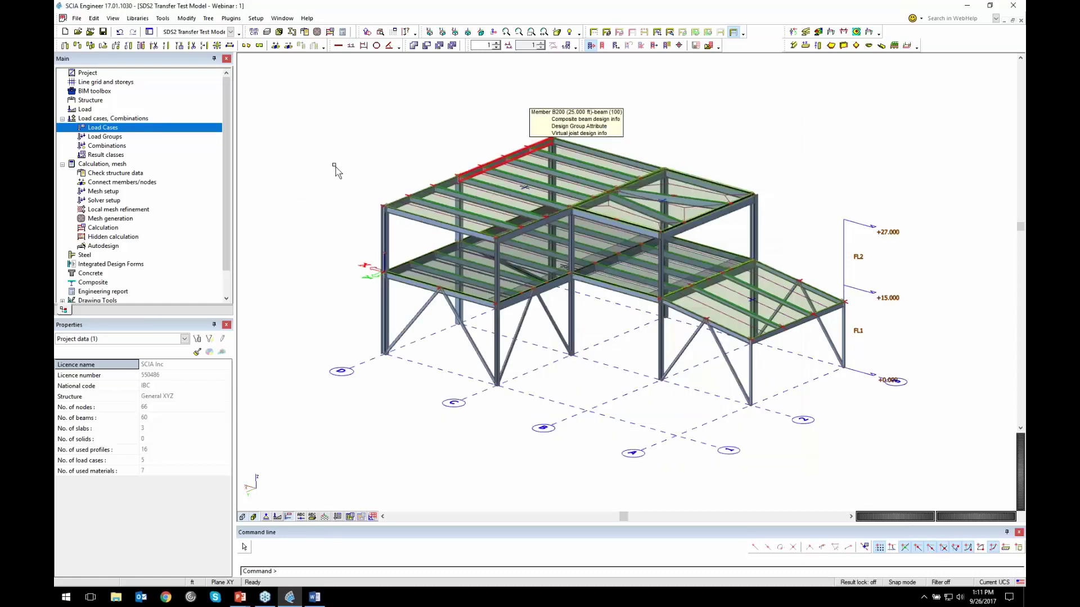
Step: Display the loads applied in load cases S, L and D on the model and leave the load view
double_click(84, 109)
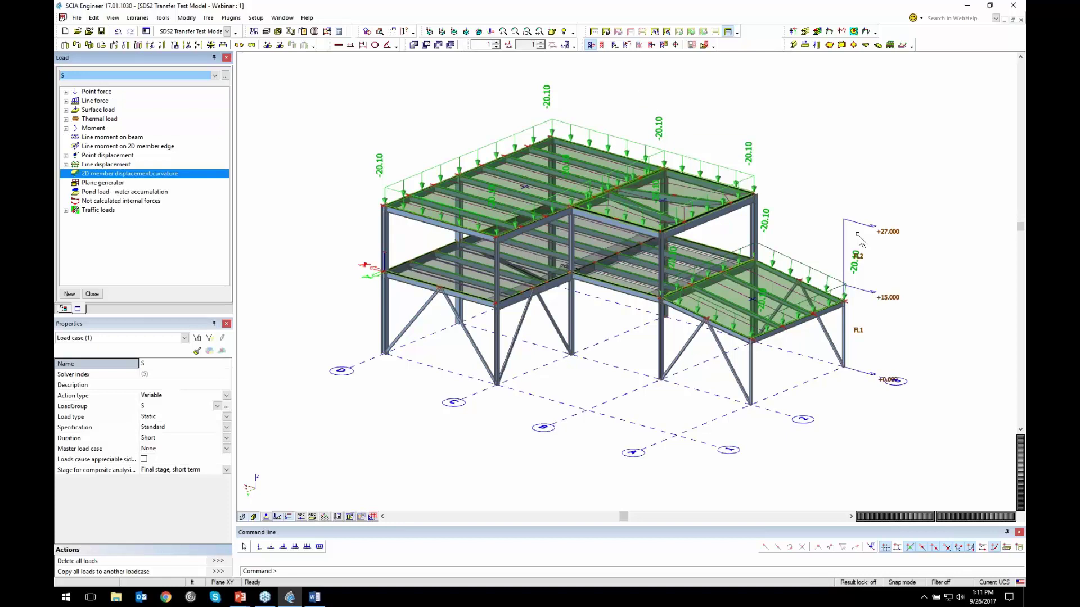
left_click(169, 76)
left_click(163, 98)
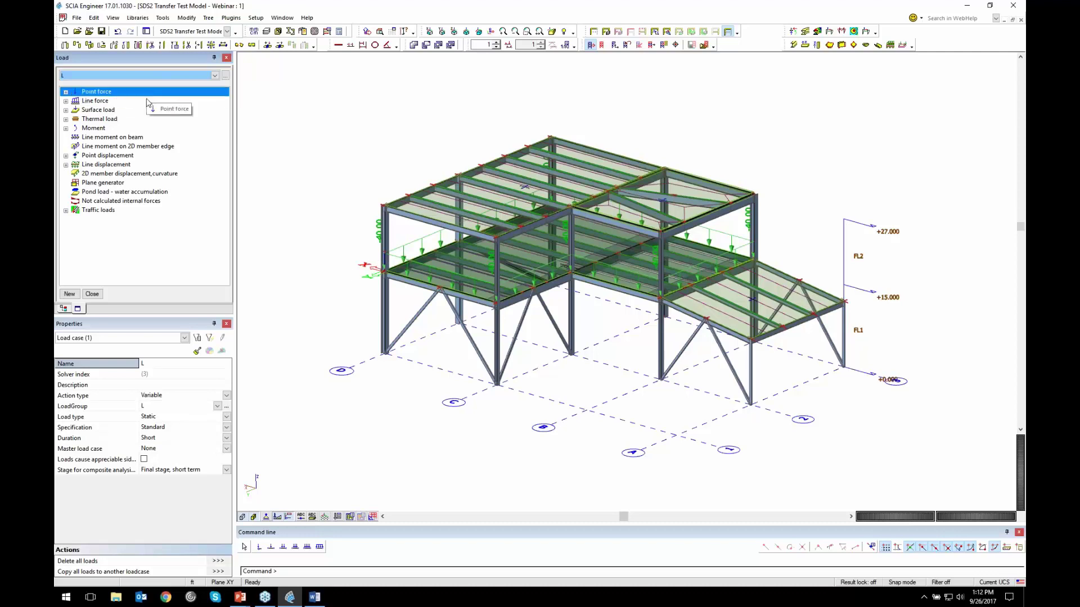
left_click(166, 76)
left_click(140, 91)
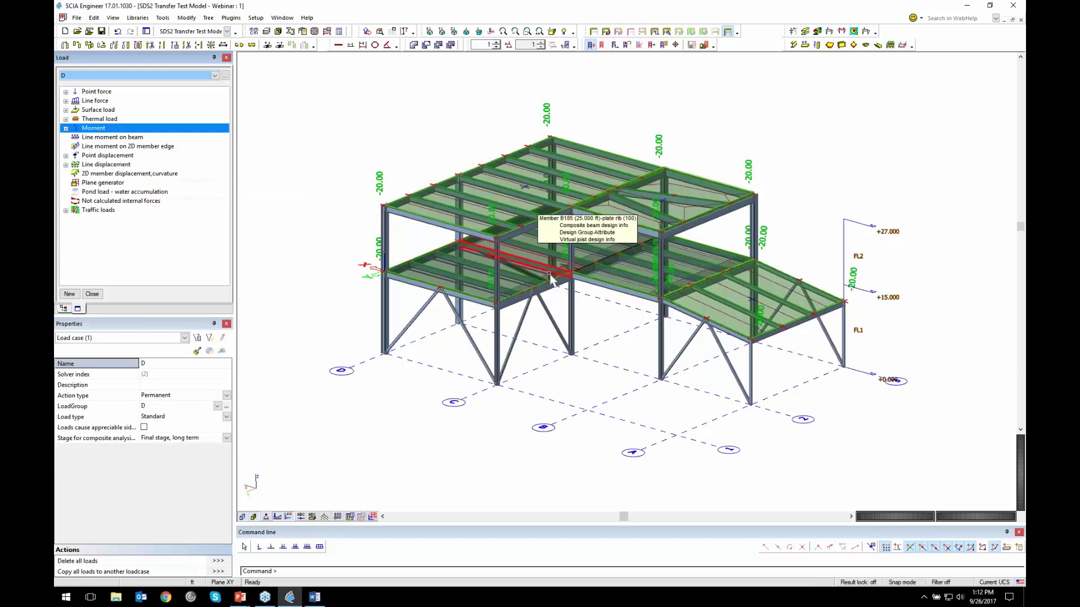
scroll(669, 289, "up", 5)
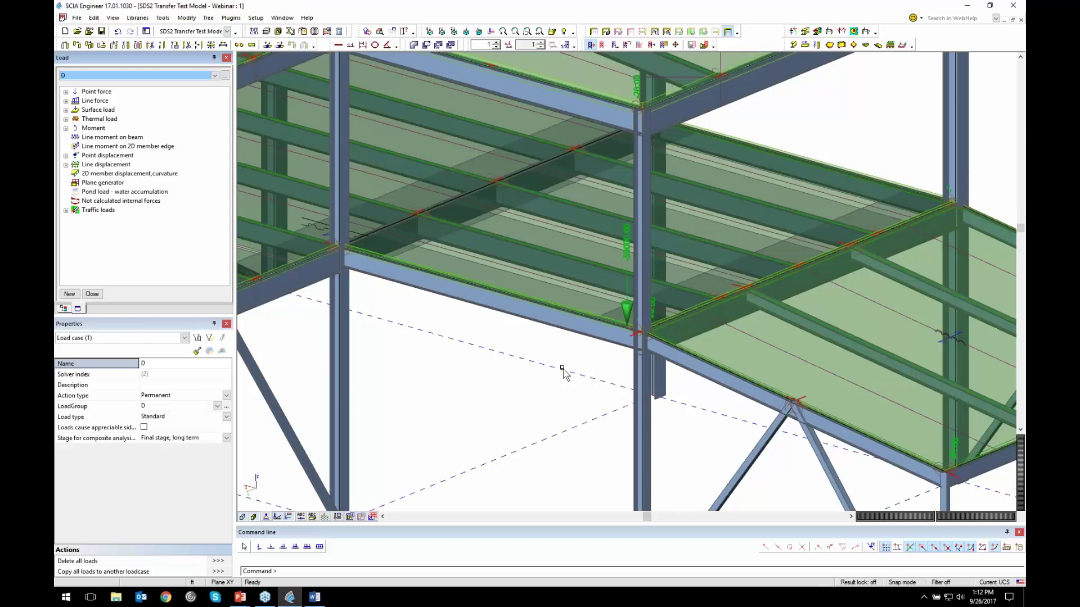
middle_click(523, 351)
middle_click(523, 351)
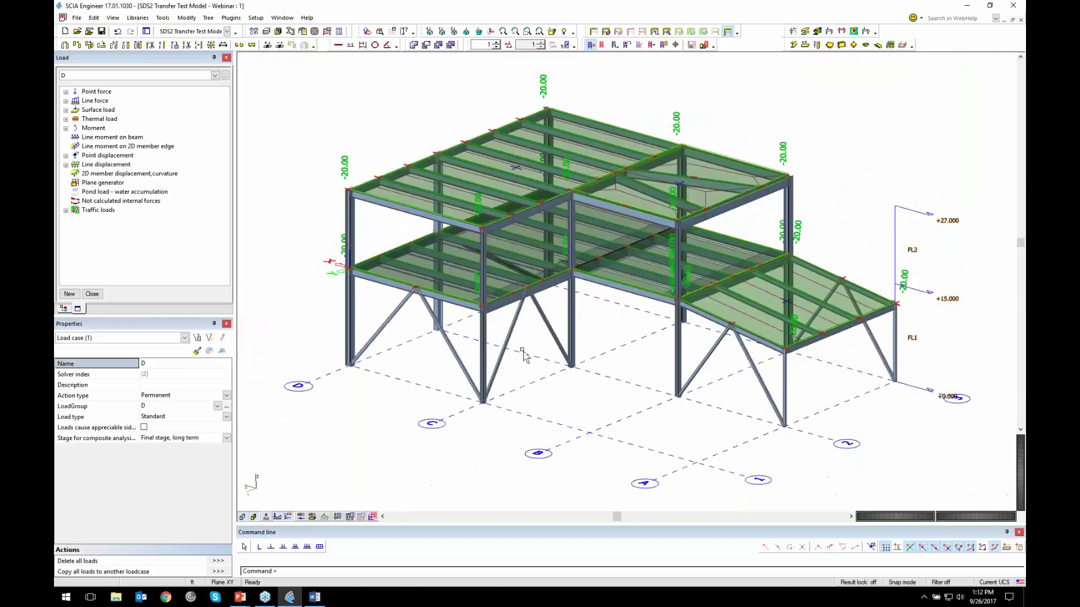
left_click(92, 293)
Step: Review the load combinations and the types available for a new combination without adding one
left_click(106, 144)
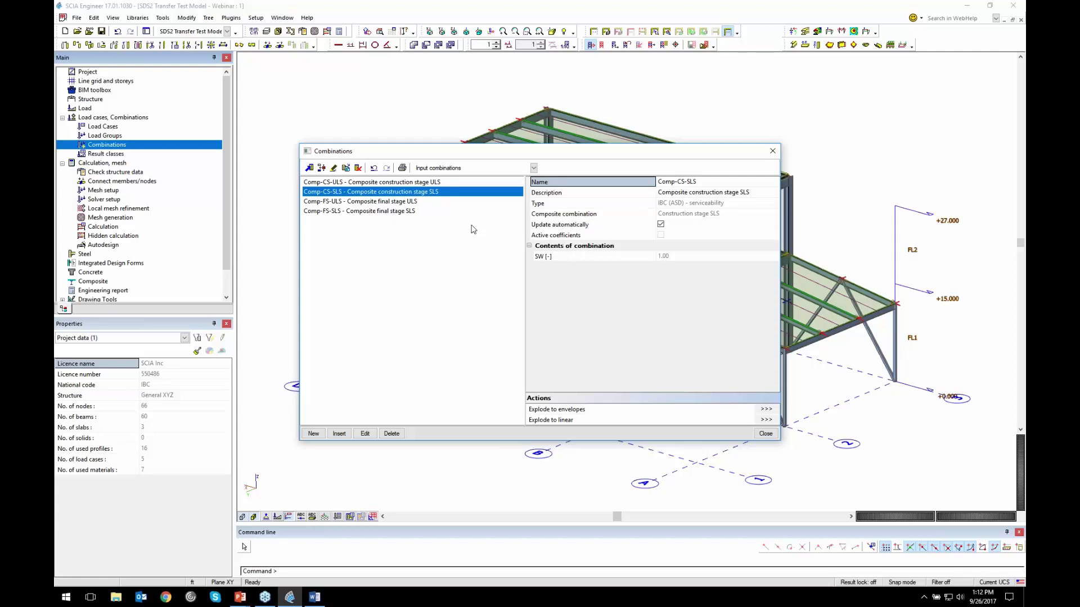
left_click(338, 433)
left_click(506, 348)
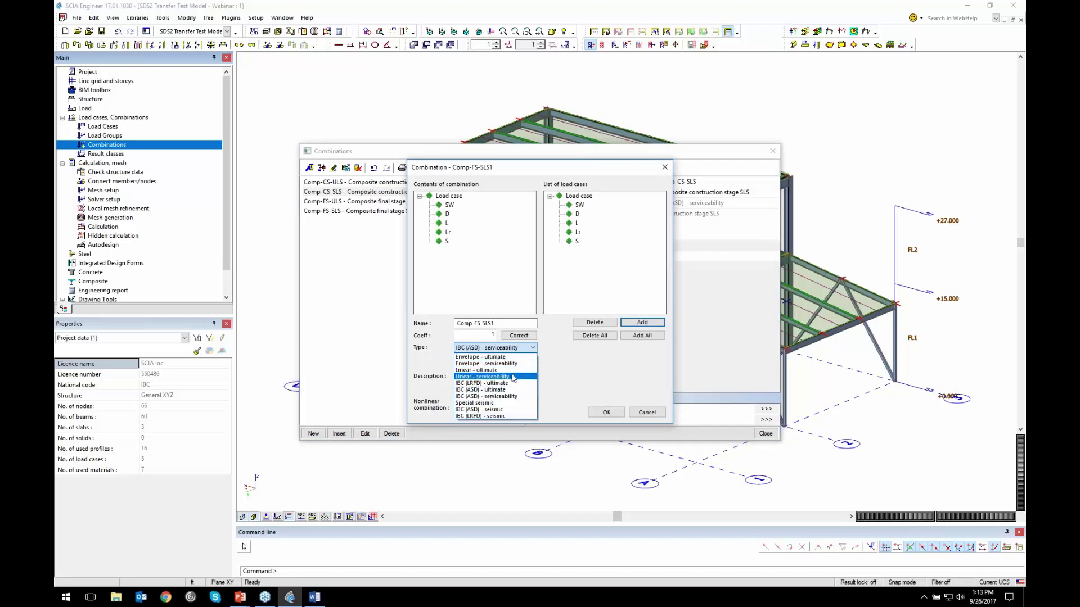
left_click(646, 411)
left_click(646, 413)
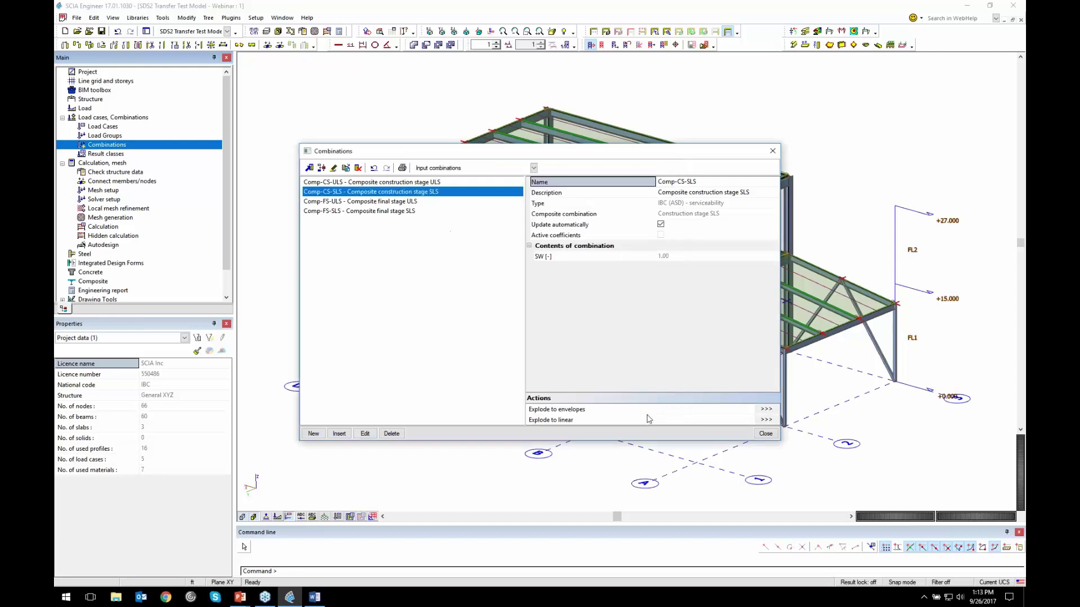
left_click(765, 433)
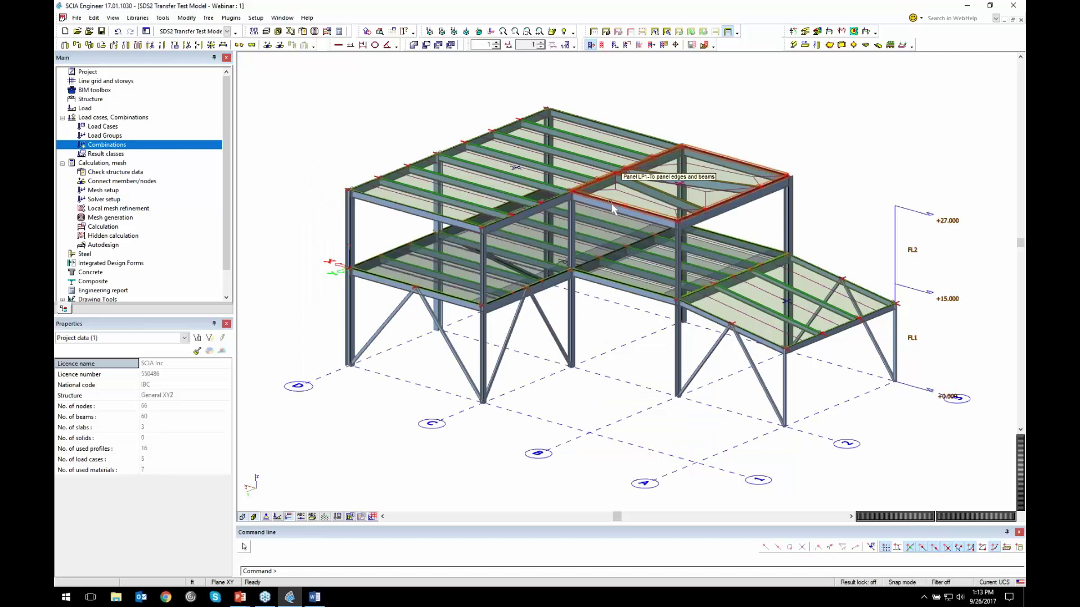
Step: Run the linear analysis for the load cases
left_click(326, 31)
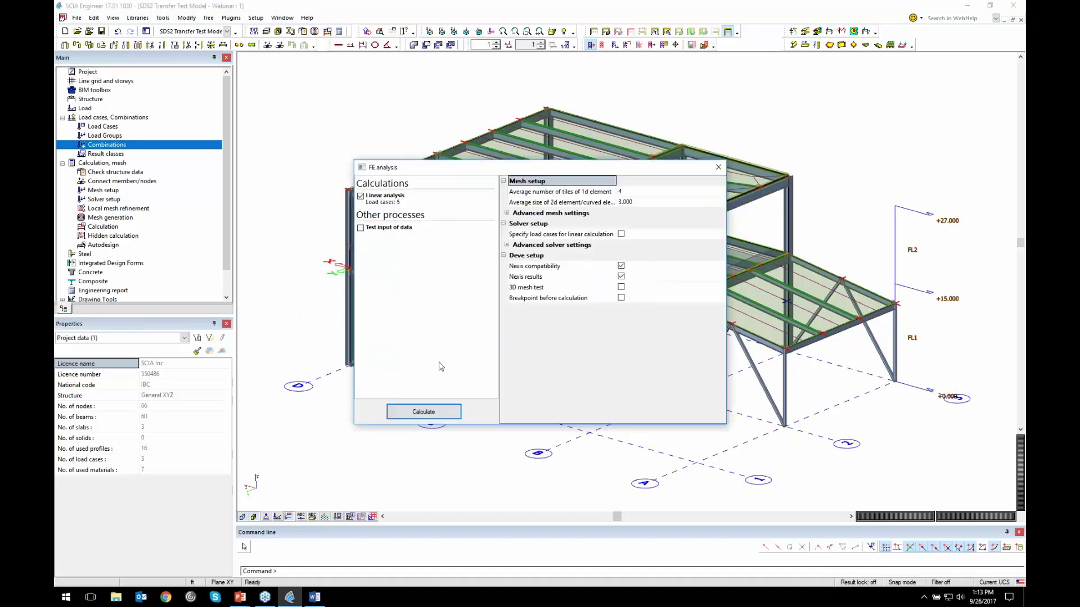
left_click(434, 413)
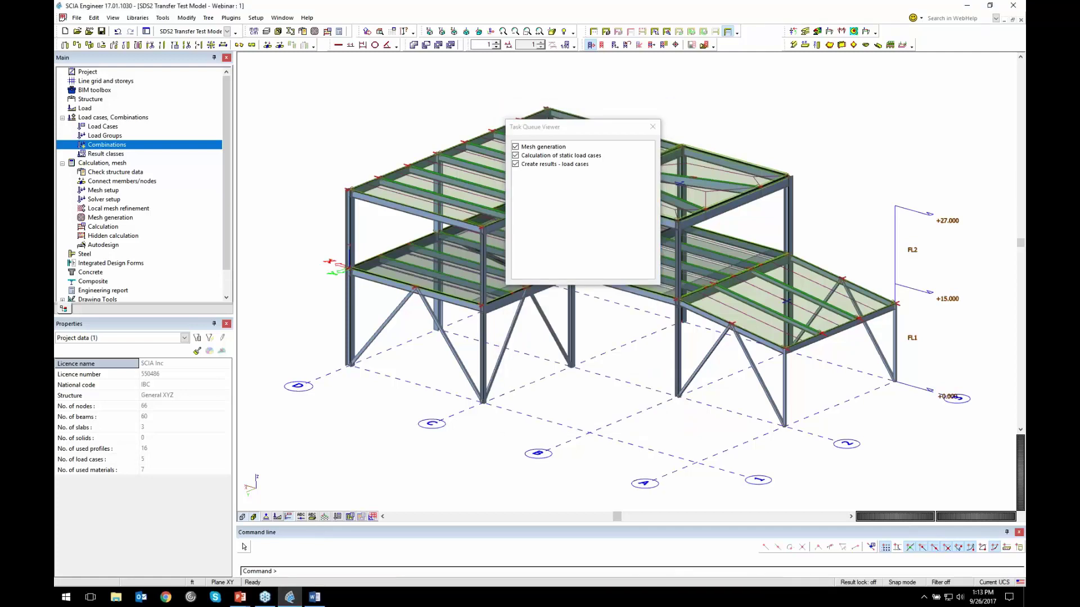
left_click(596, 362)
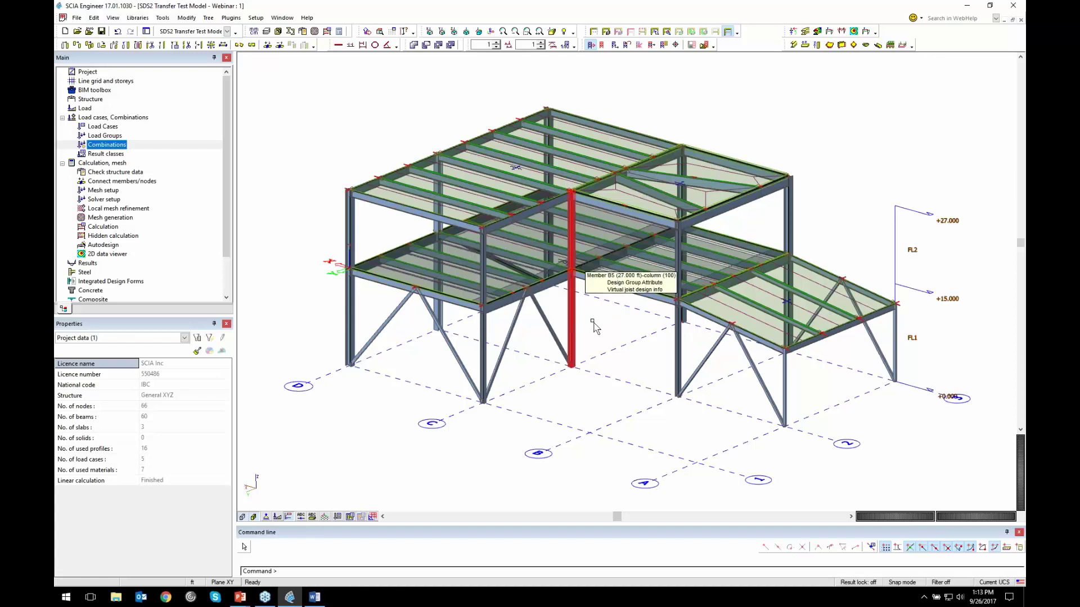
Step: Open the results and load the saved selection Col Line 3, showing only those members as active
scroll(594, 328, "down", 3)
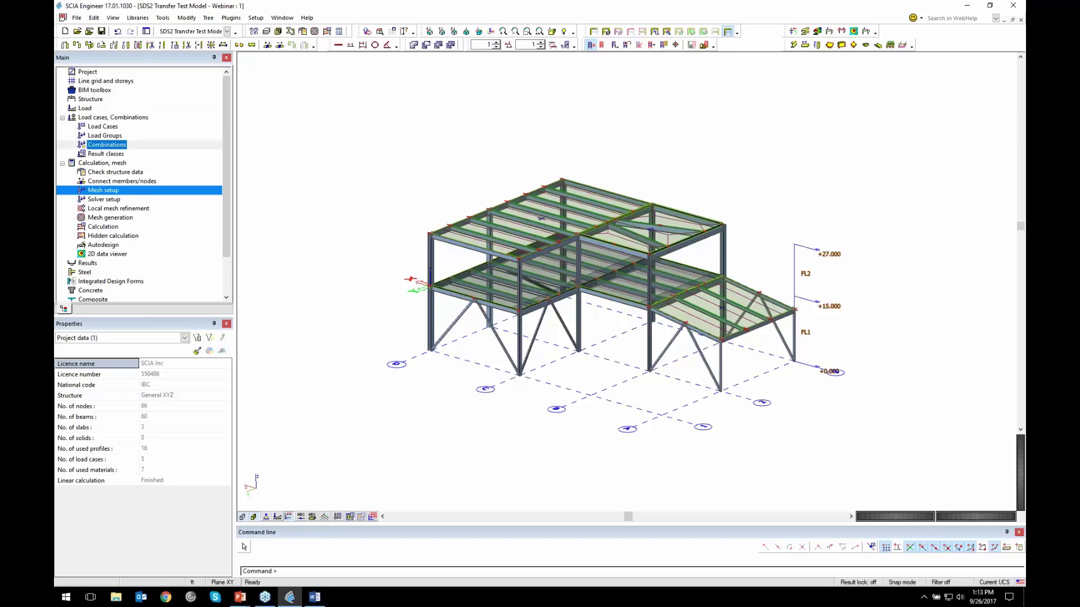
scroll(155, 236, "down", 1)
double_click(154, 236)
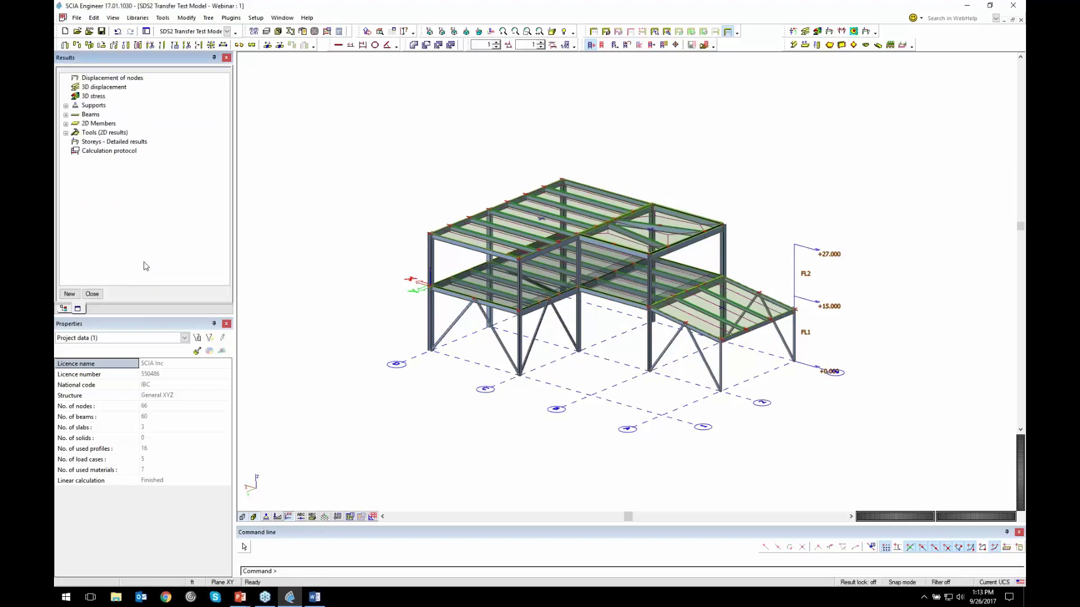
left_click(691, 45)
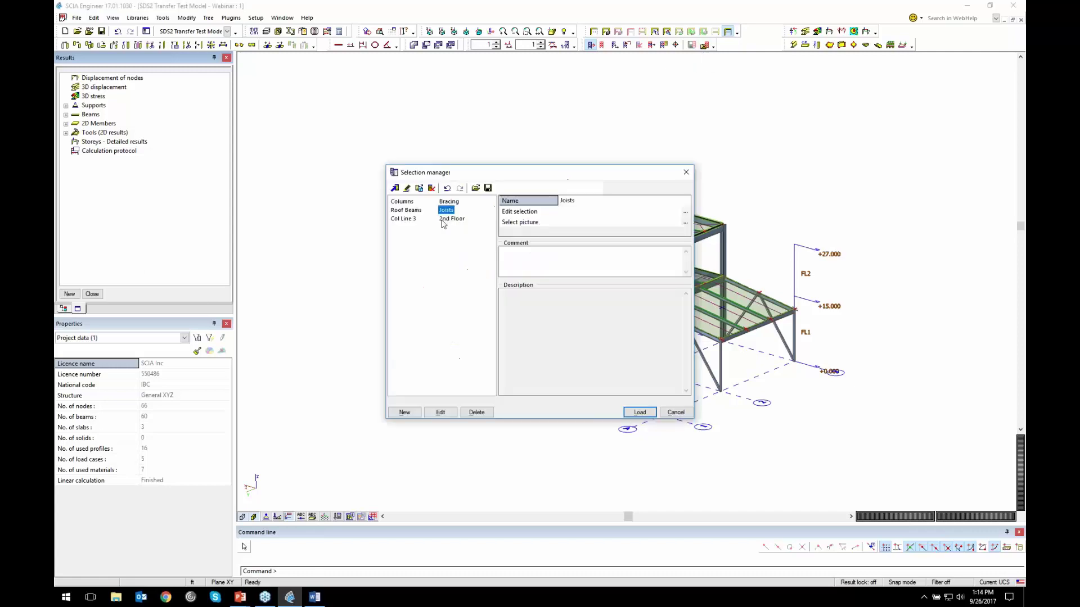
double_click(404, 219)
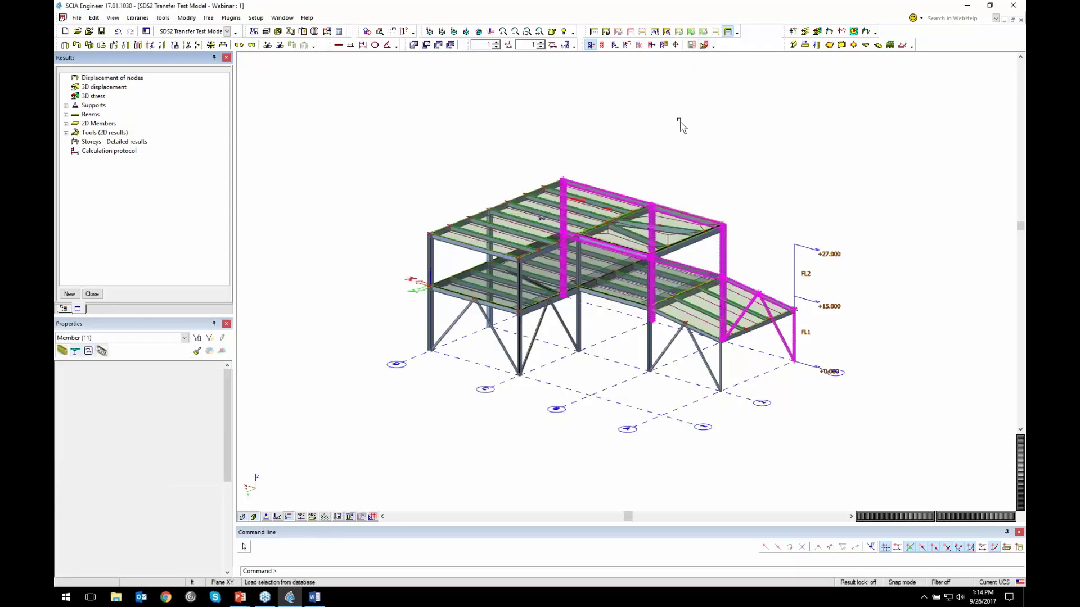
left_click(627, 45)
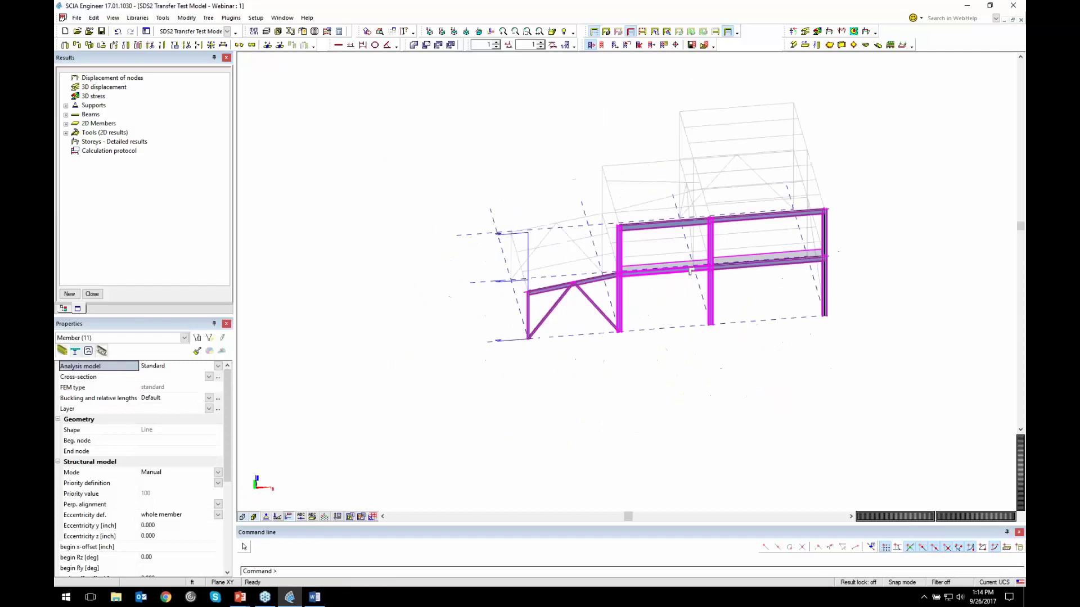
right_click_drag(712, 270, 669, 307, "ctrl")
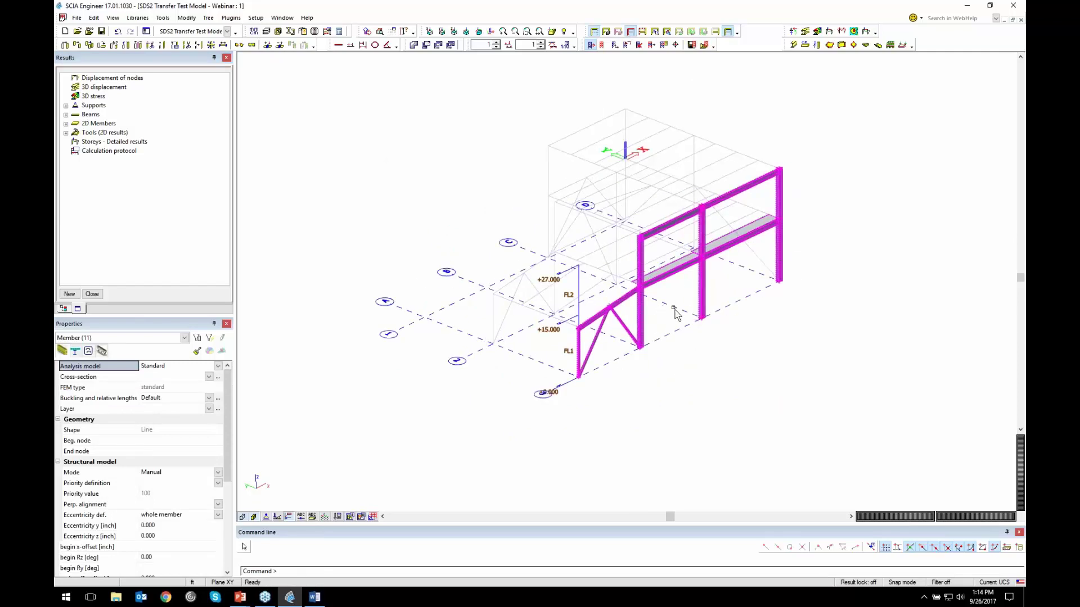
scroll(672, 304, "up", 2)
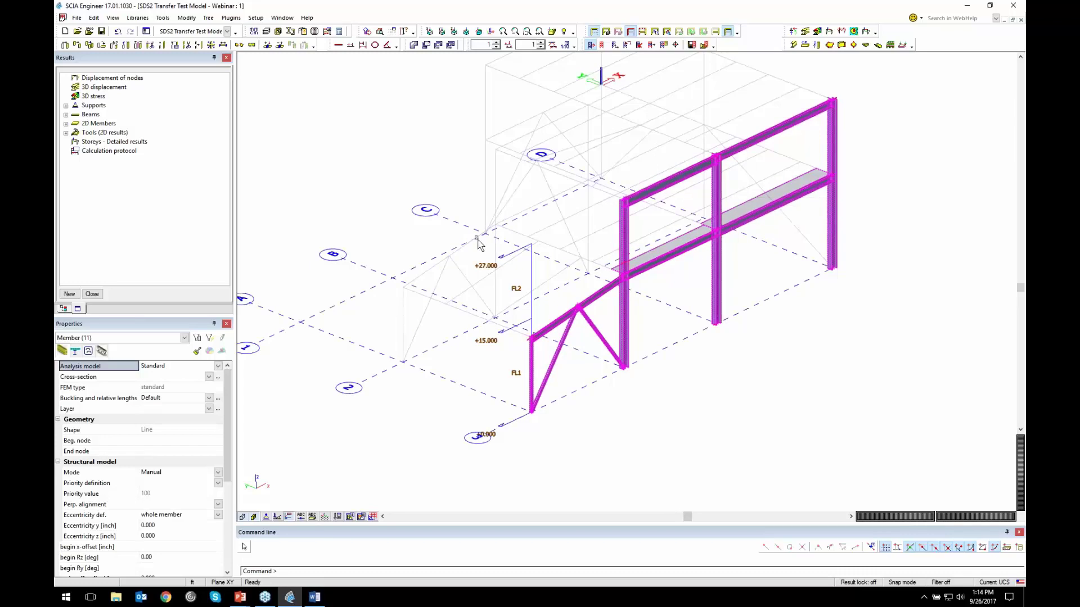
Step: Display the 1D internal forces V_z for the combination Comp-FS-ULS
double_click(90, 115)
left_click(102, 124)
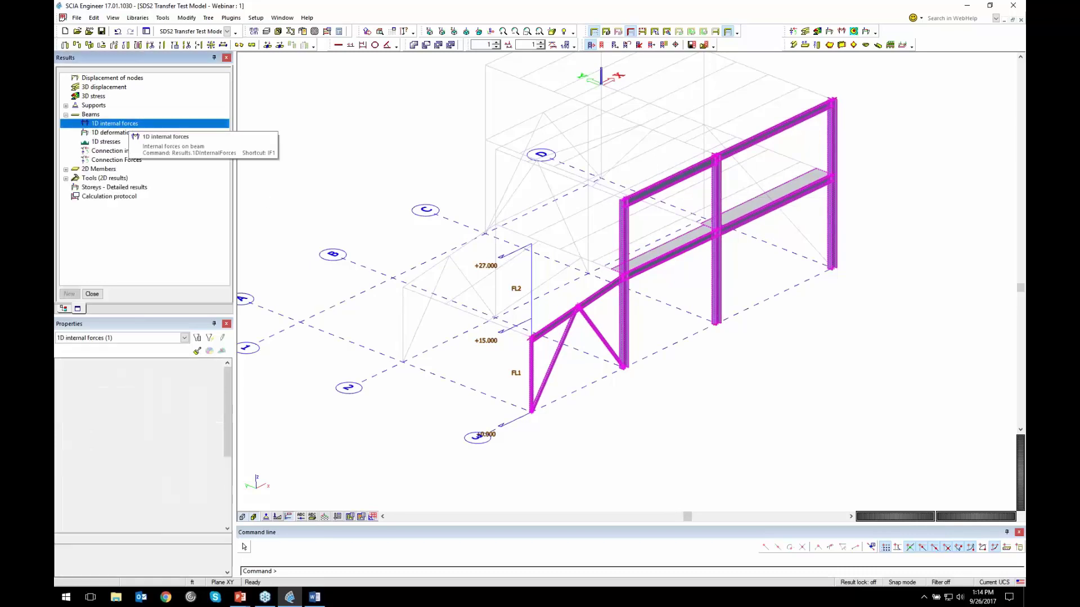
left_click(190, 429)
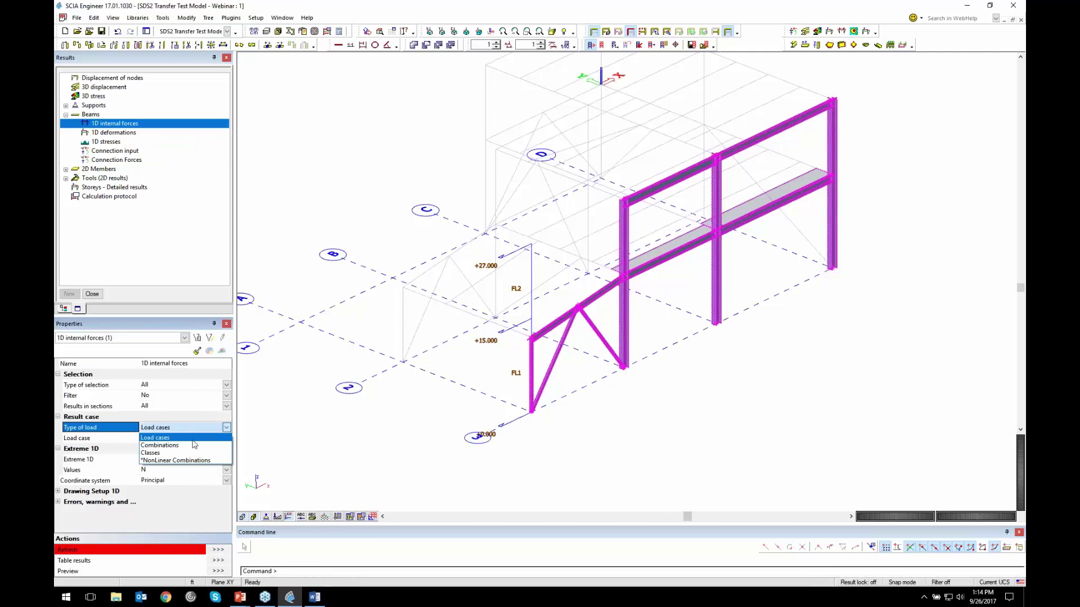
left_click(190, 445)
left_click(192, 439)
left_click(196, 464)
left_click(189, 470)
left_click(190, 496)
left_click(225, 538)
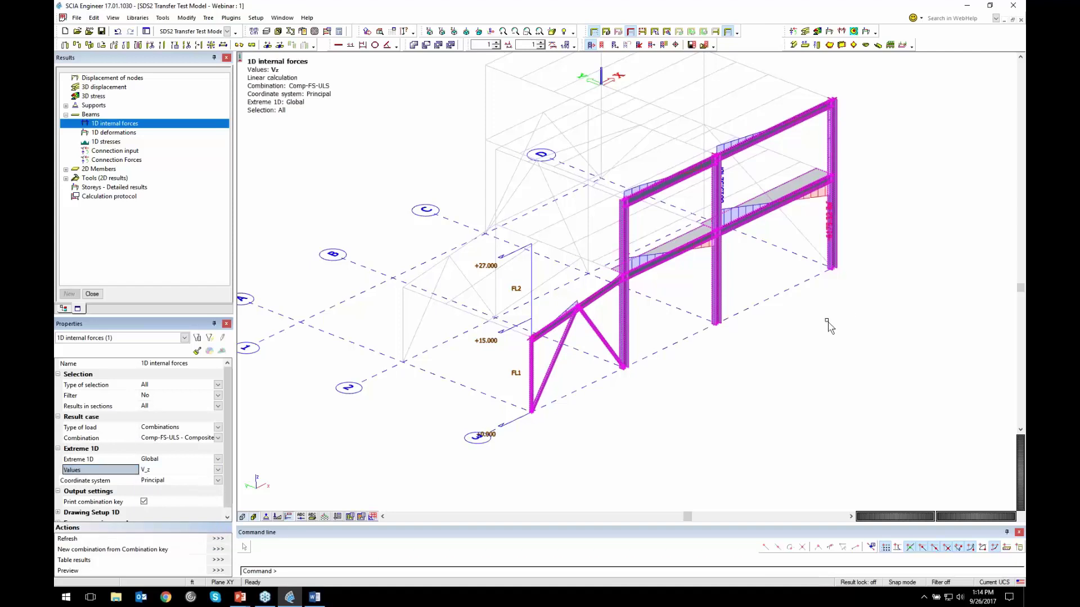
Step: Clear the member selection and examine the V_z diagrams on the column line 3 frame up close
key("Escape")
right_click_drag(893, 269, 825, 243, "ctrl")
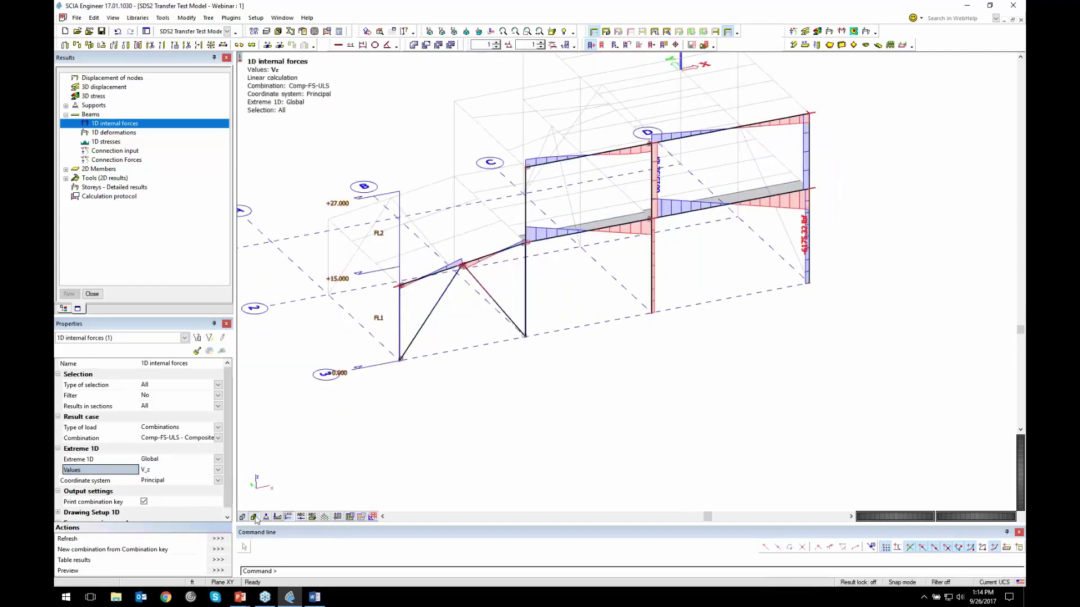
scroll(846, 212, "up", 3)
right_click_drag(846, 213, 934, 205, "shift")
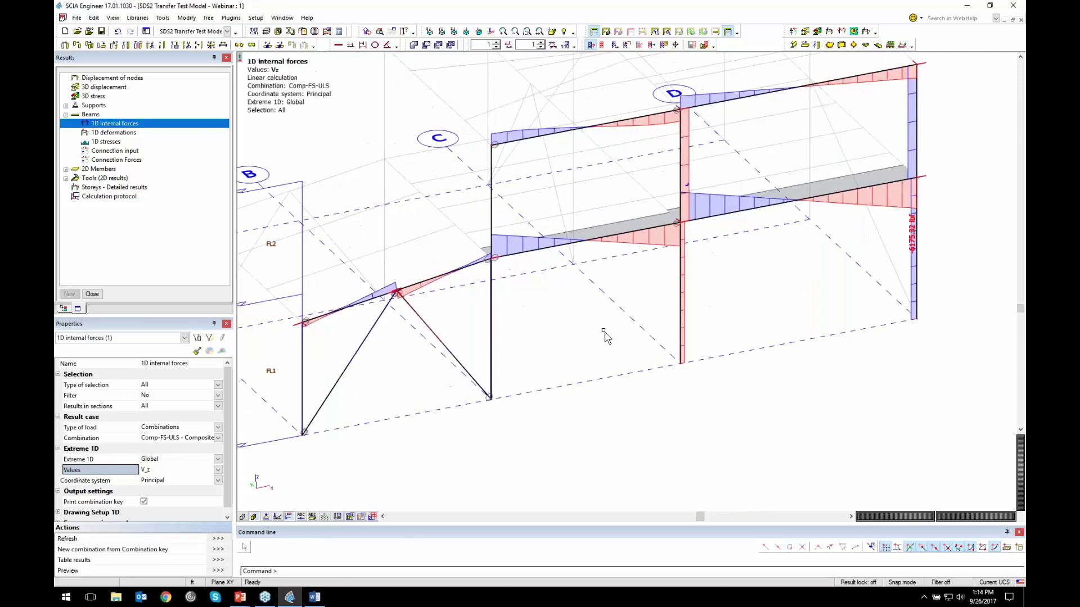
Step: Show the V_z extremes per member and review the 1D internal forces in a results table
left_click(157, 460)
left_click(151, 492)
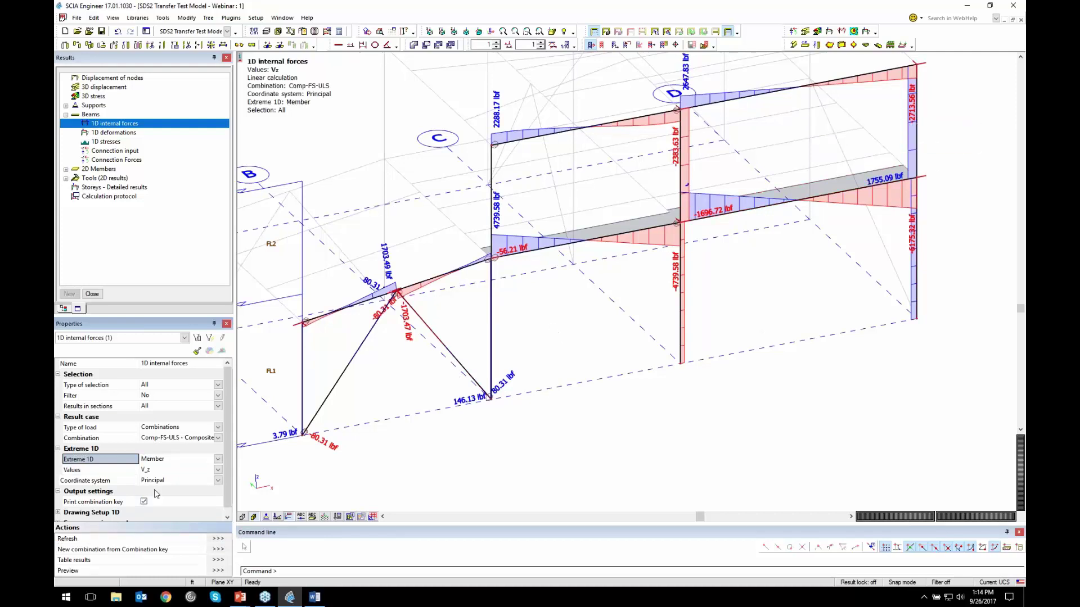
right_click(954, 48)
left_click(964, 135)
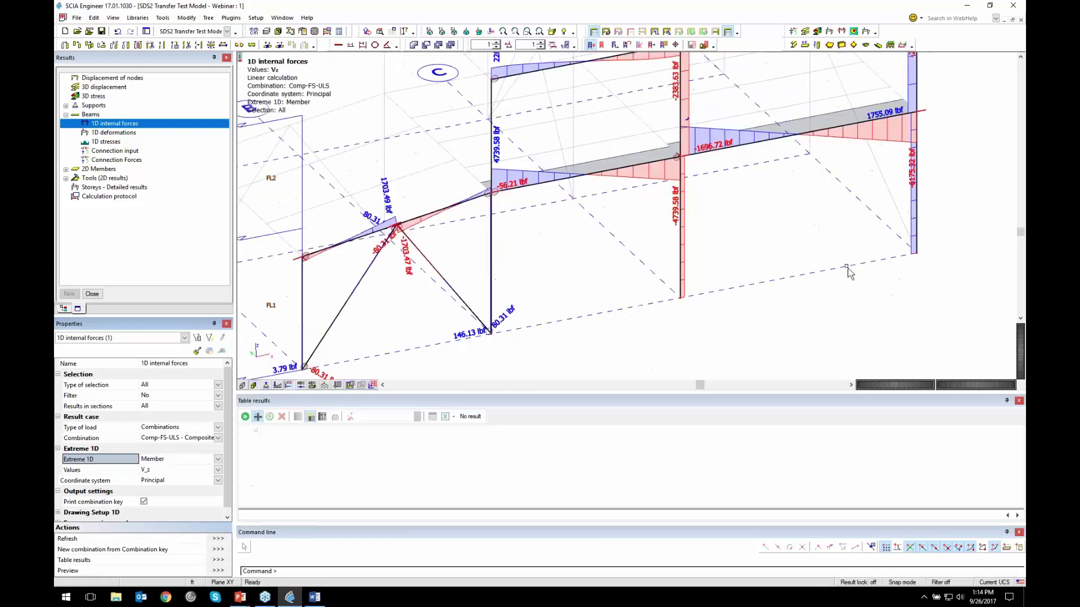
left_click(257, 417)
left_click_drag(408, 396, 407, 347)
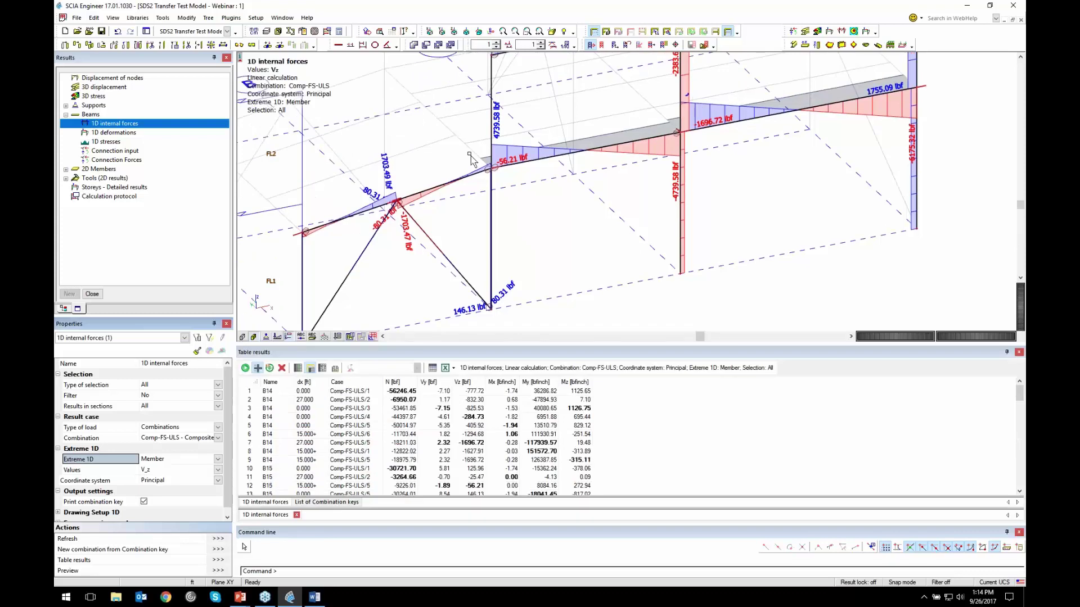
scroll(610, 167, "down", 2)
middle_click_drag(610, 168, 614, 194)
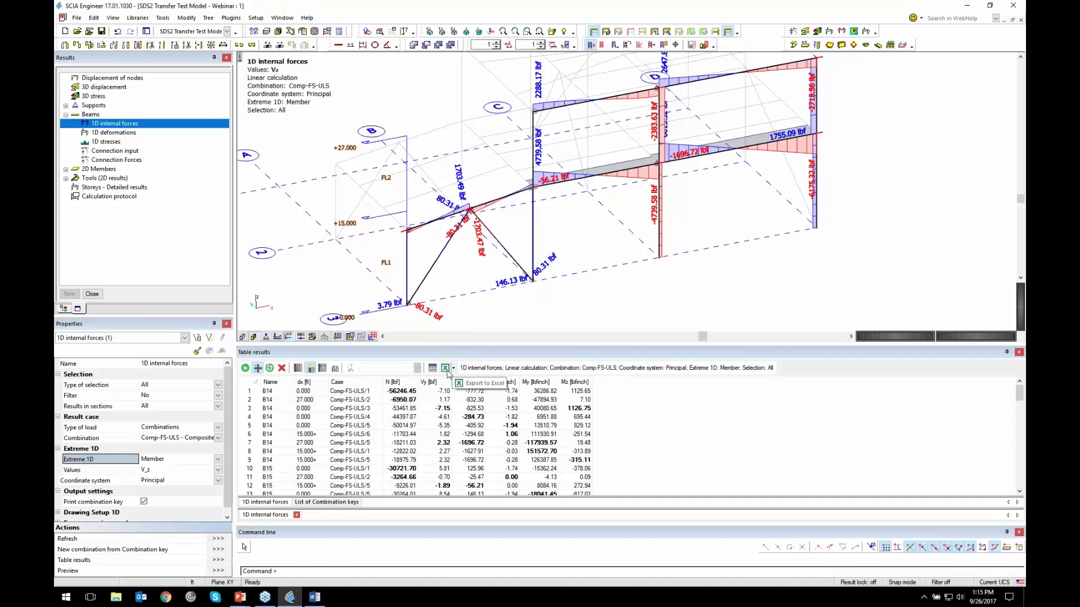
left_click(1019, 352)
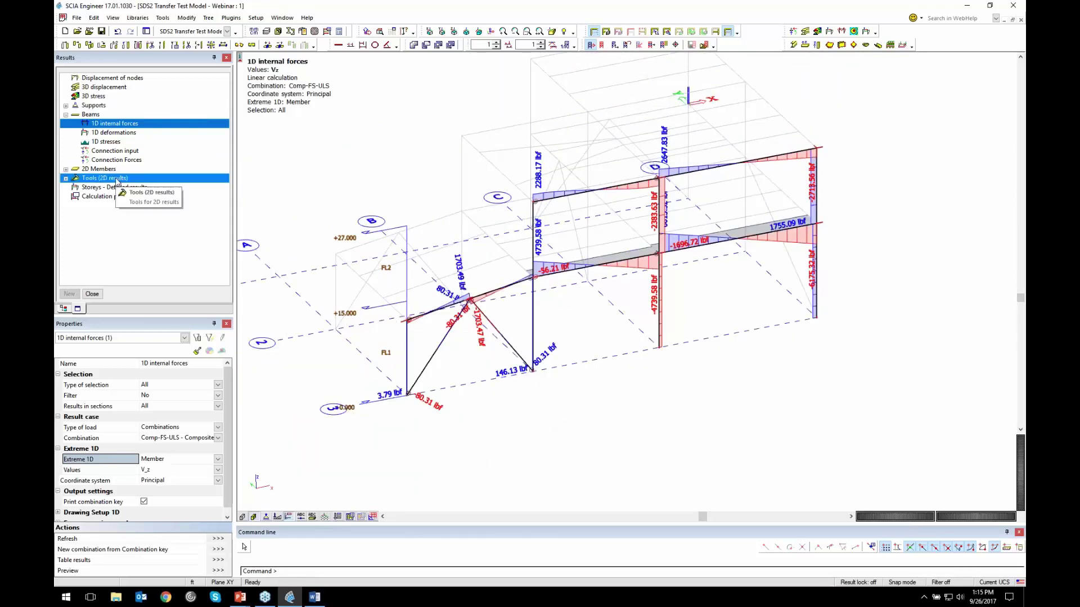
Step: Display the 3D displacement U total for the combination Comp-FS-SLS
left_click(104, 87)
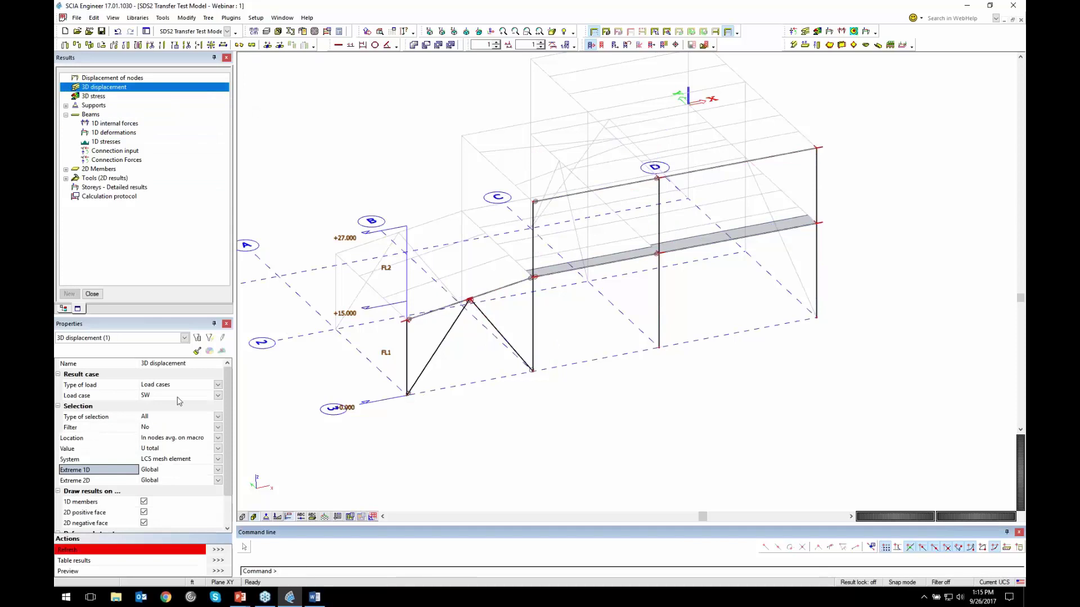
left_click(192, 385)
left_click(187, 401)
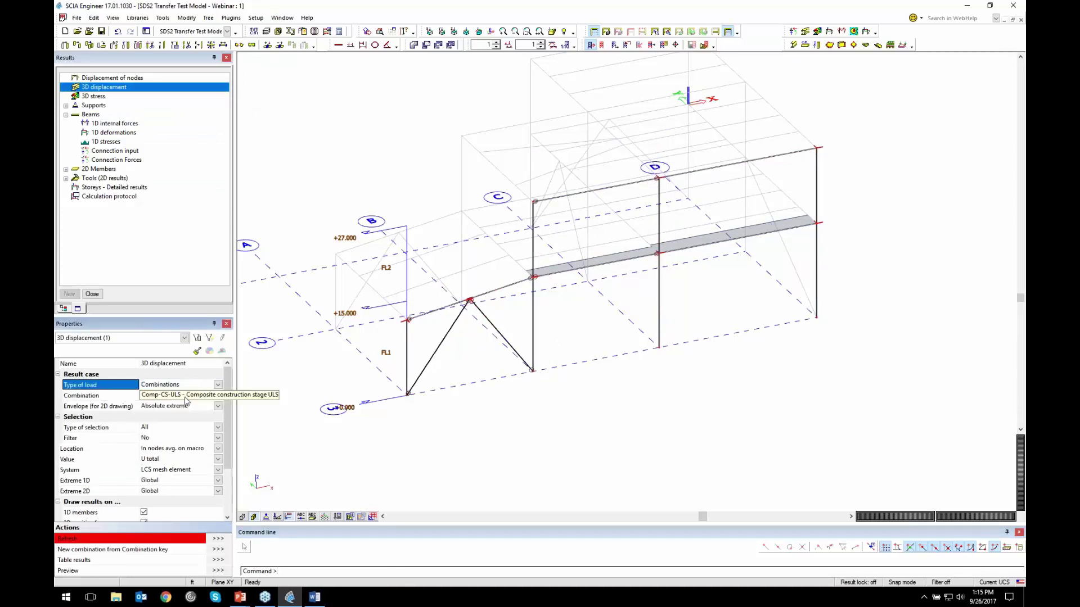
left_click(186, 396)
left_click(186, 429)
left_click(210, 538)
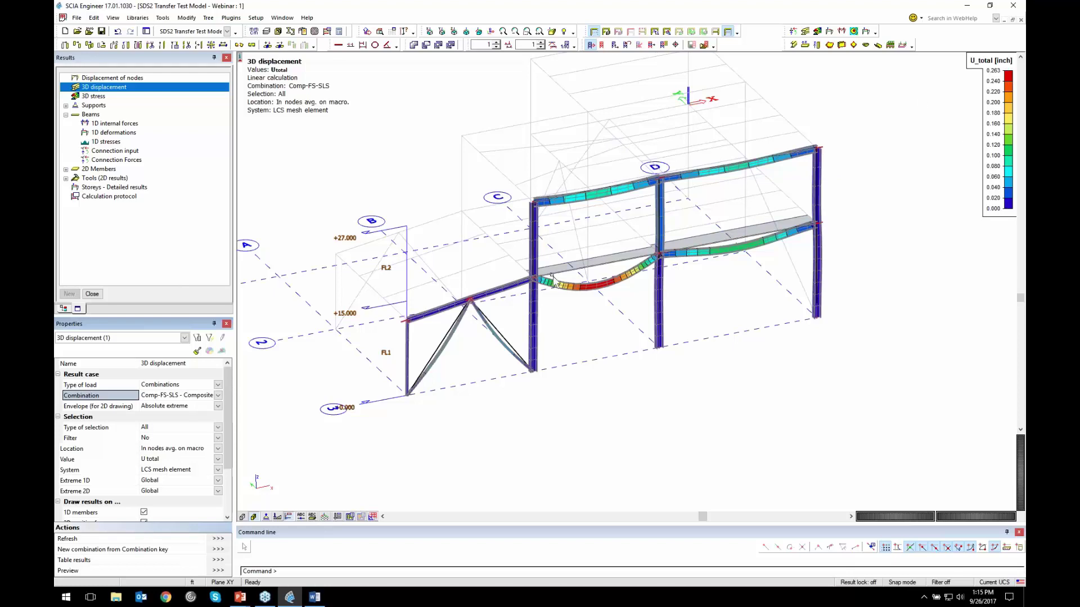
Step: List the 3D displacement results in a new results table, review them and close the table
right_click(953, 41)
left_click(956, 127)
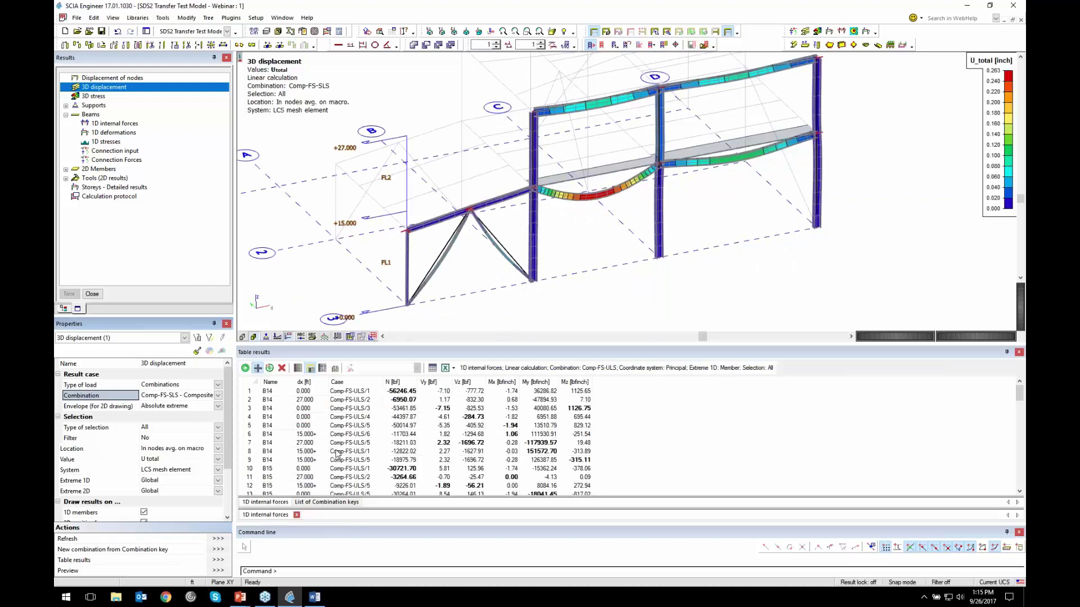
left_click(257, 368)
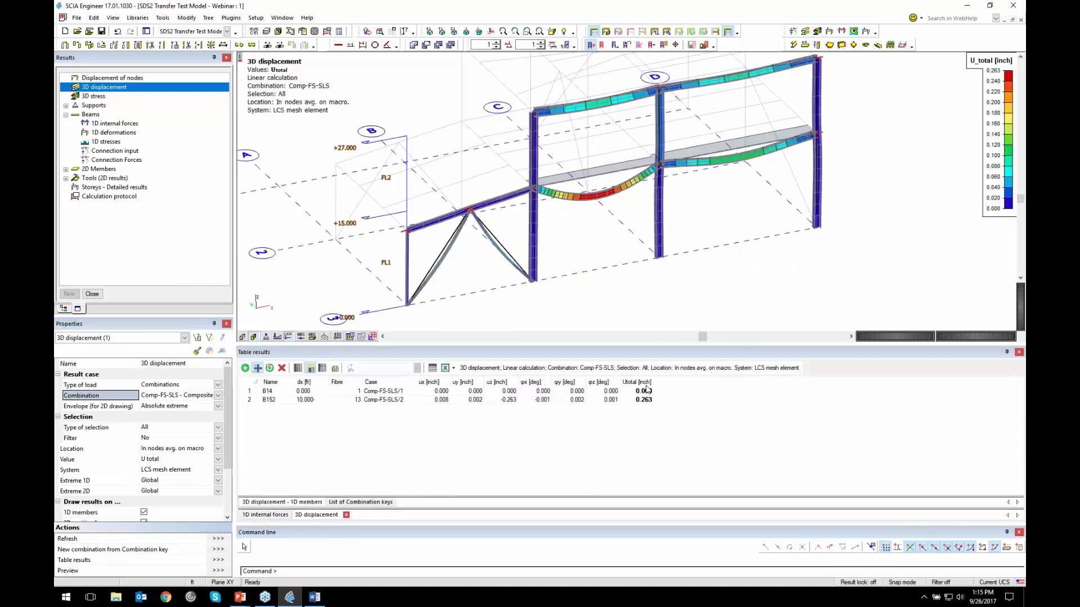
left_click(1018, 352)
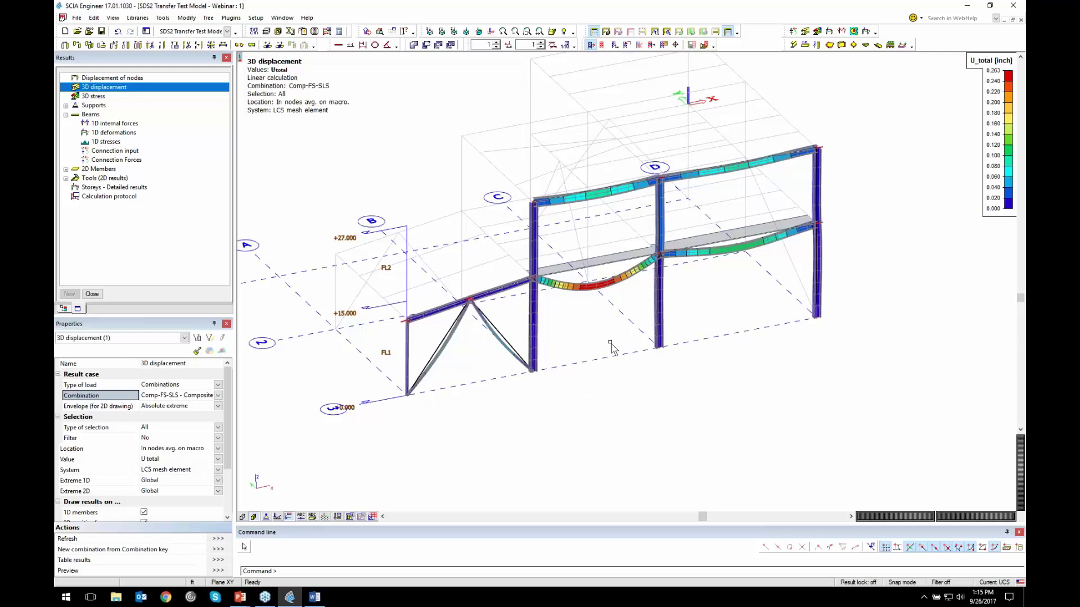
Step: Display the R_z support reactions for all supports under the combination Comp-CS-ULS
left_click(106, 124)
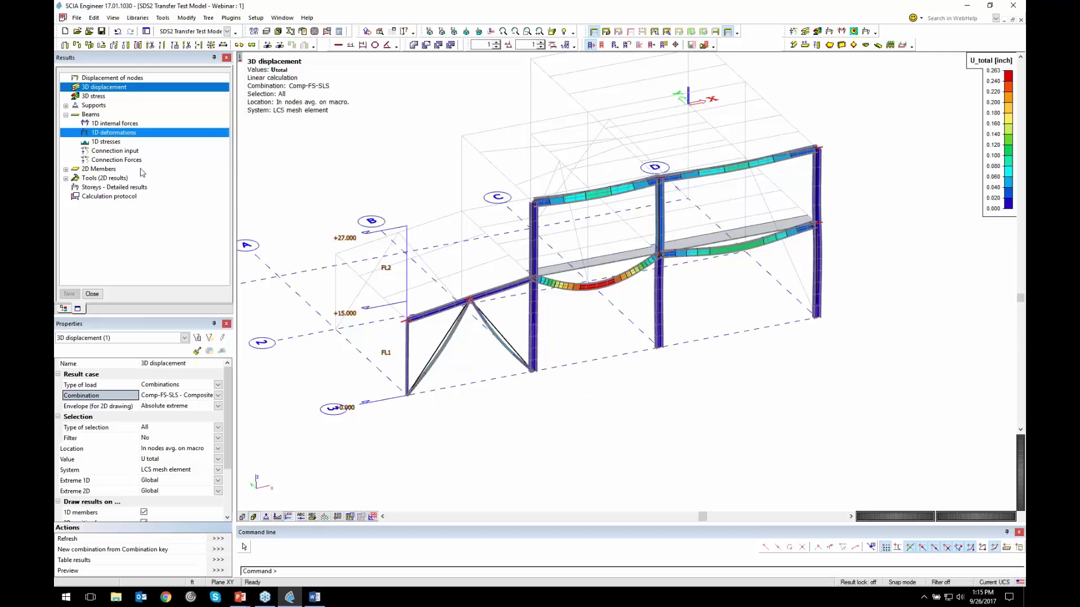
left_click(66, 106)
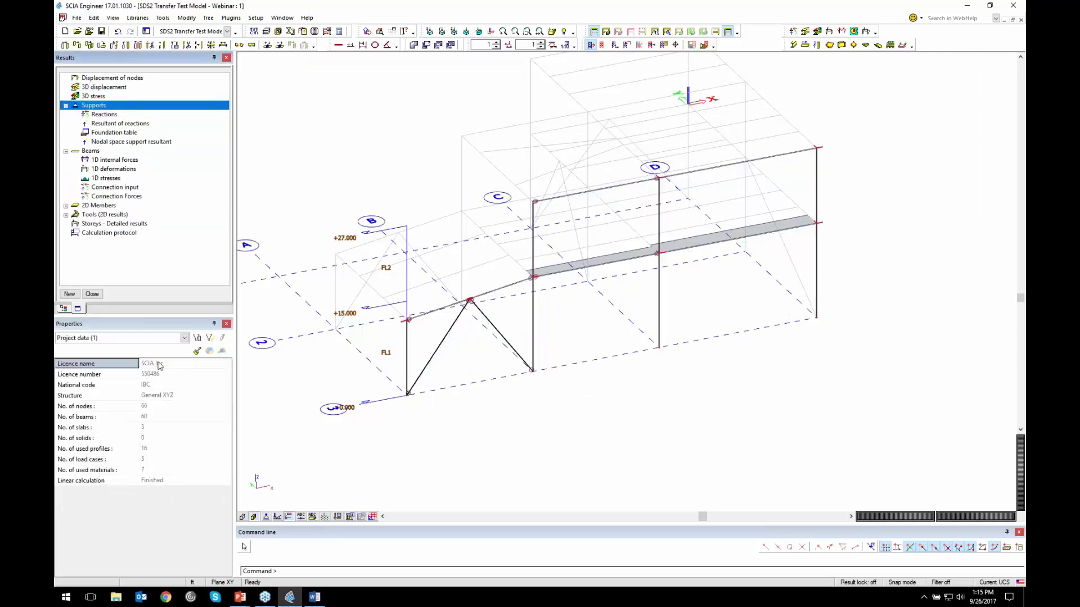
left_click(104, 114)
left_click(162, 416)
left_click(167, 434)
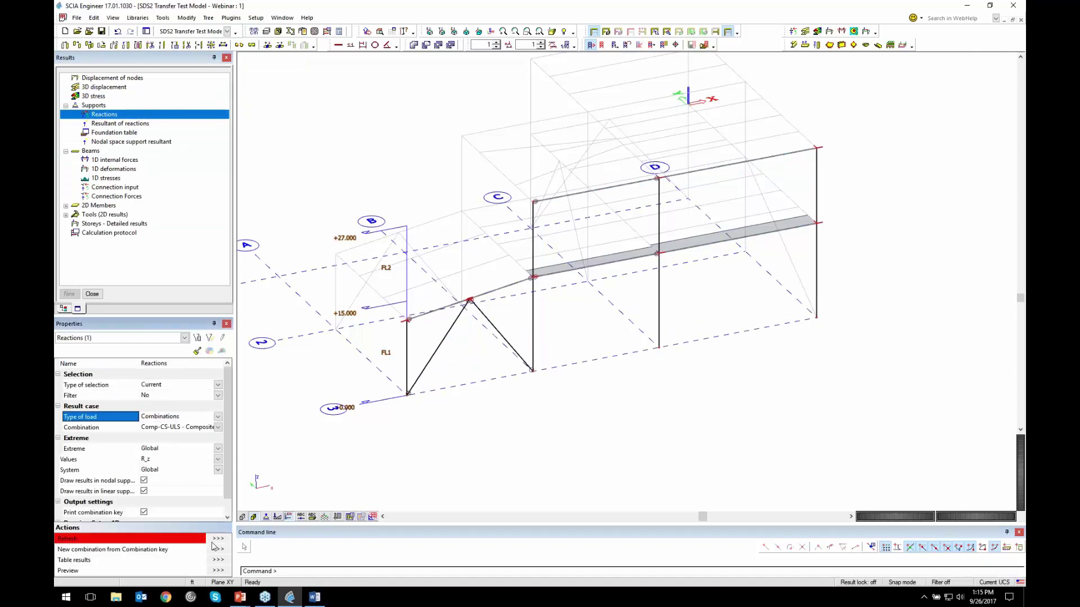
left_click(559, 336)
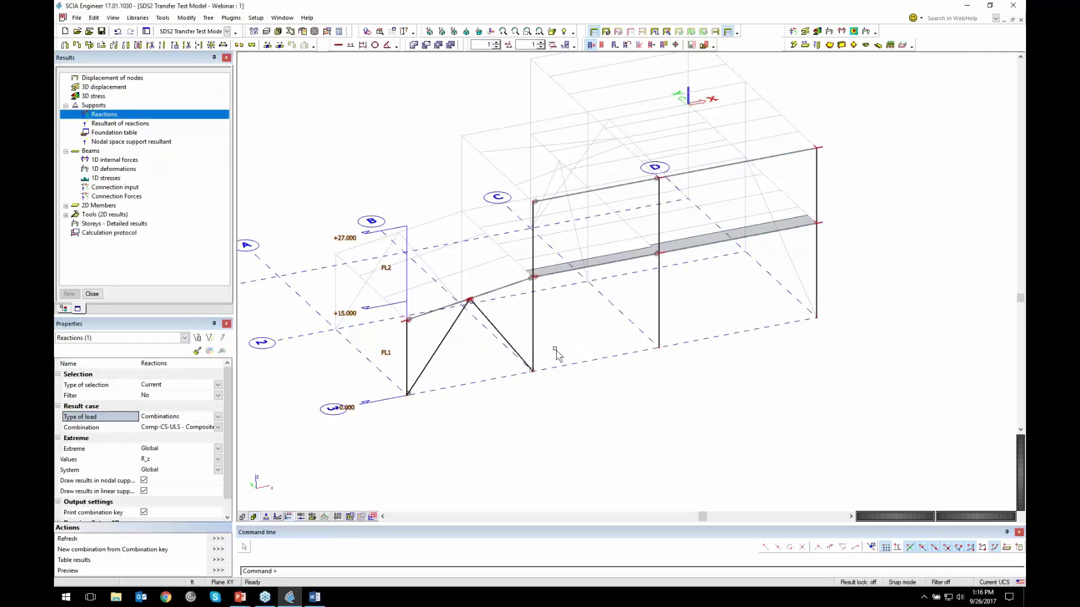
left_click(180, 387)
left_click(180, 387)
left_click(155, 406)
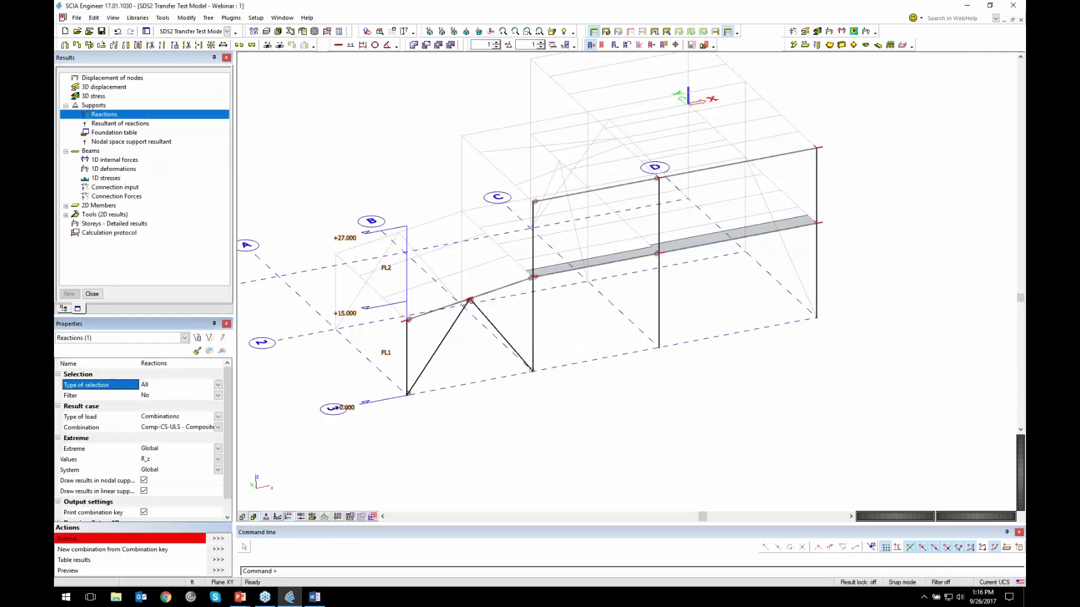
left_click(217, 540)
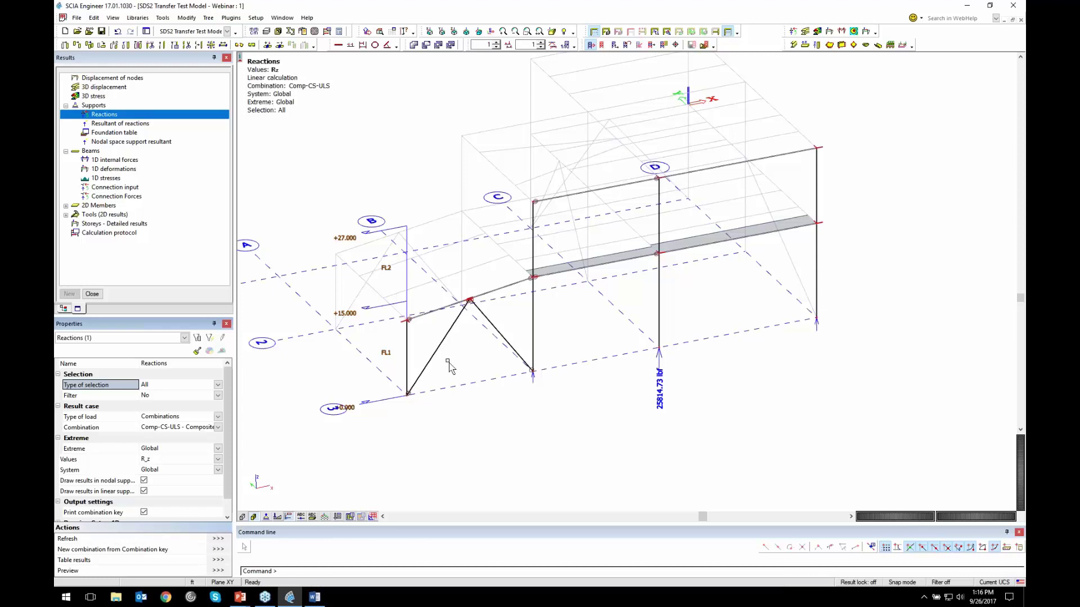
Step: Leave the results and open the steel design tools for beams and joists, revealing the available ULS checks
left_click(92, 295)
right_click_drag(815, 332, 727, 340, "ctrl")
right_click_drag(552, 325, 640, 323, "shift")
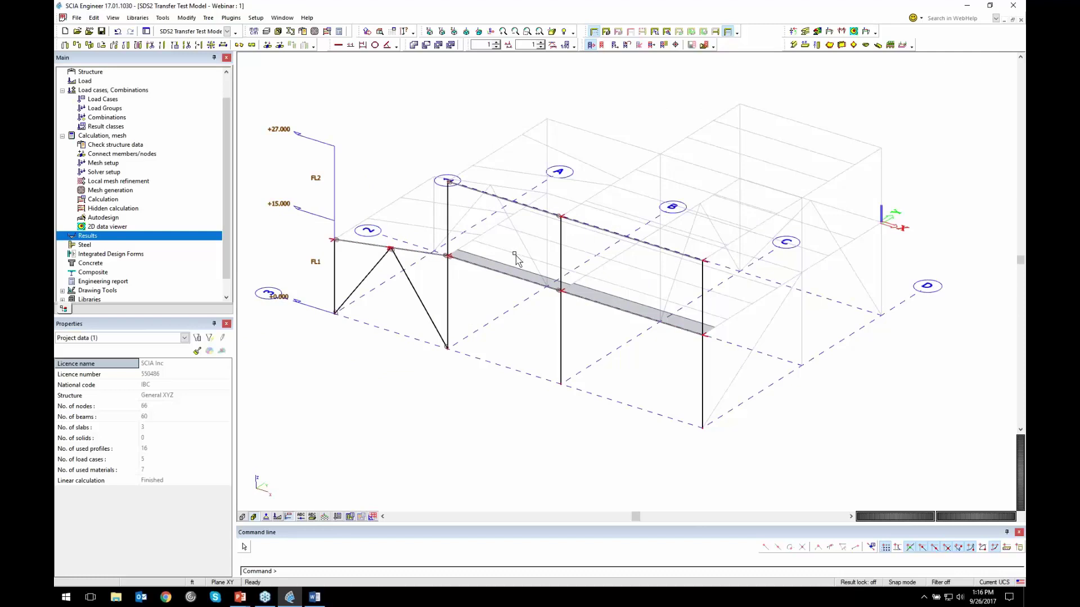
left_click(169, 246)
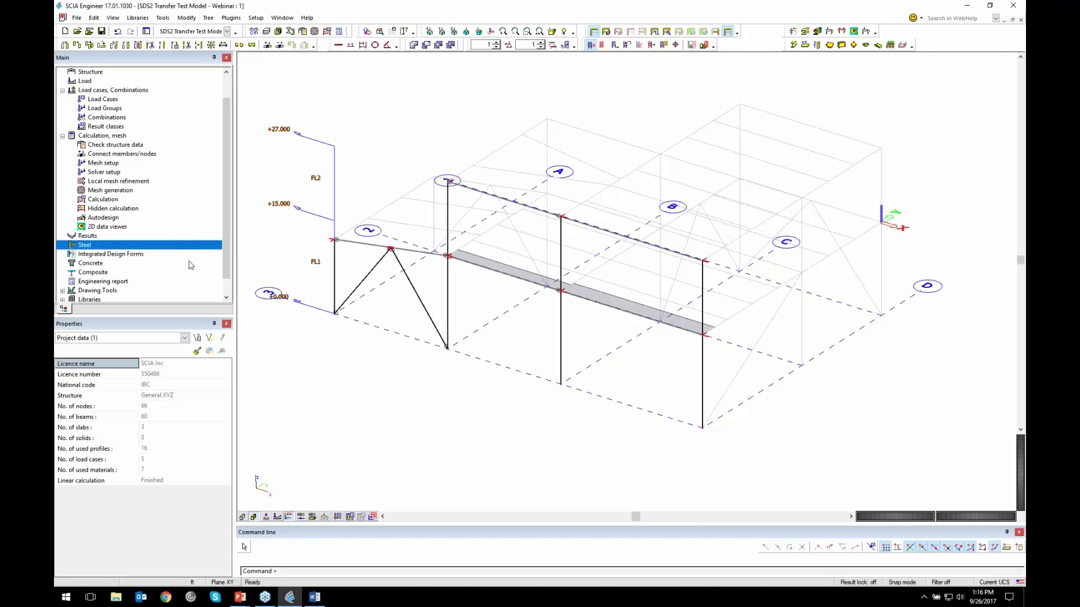
left_click(66, 78)
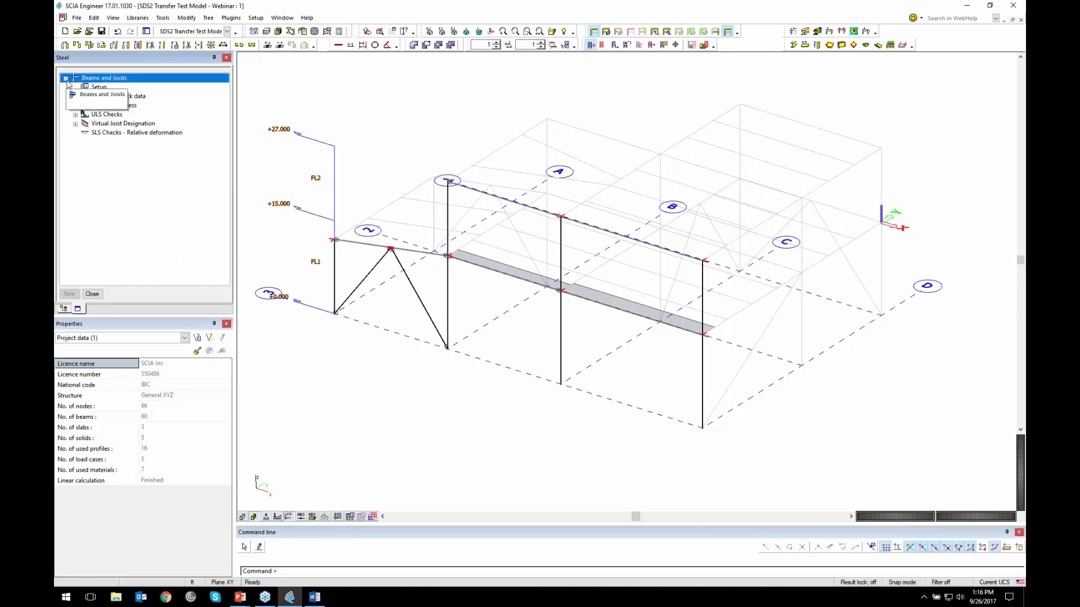
left_click(75, 115)
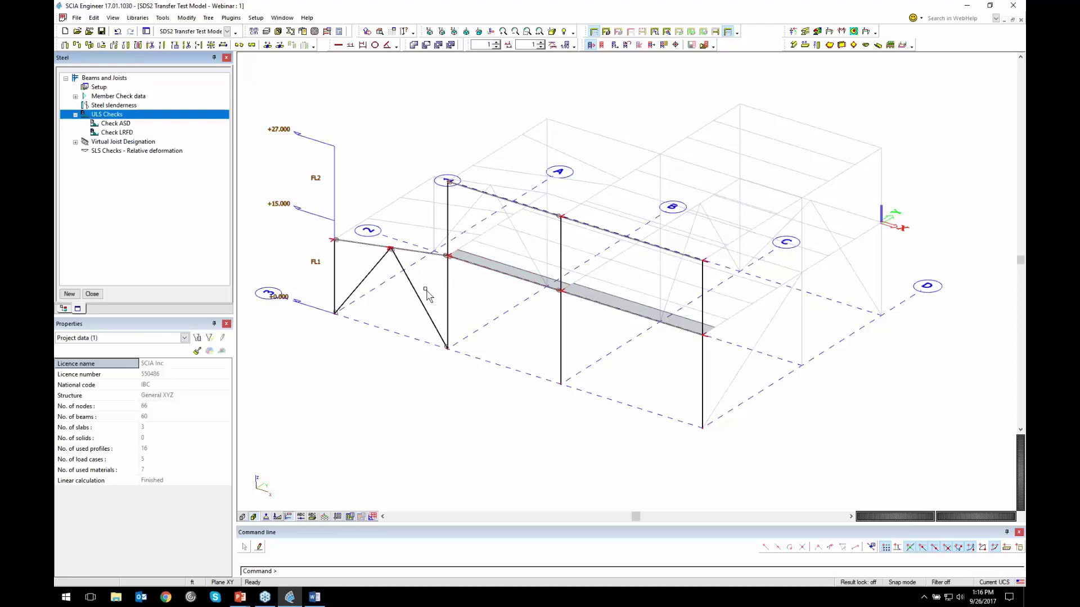
Step: Review the steel setup's specification options, relative deformation and buckling defaults, and close it without changes
double_click(102, 87)
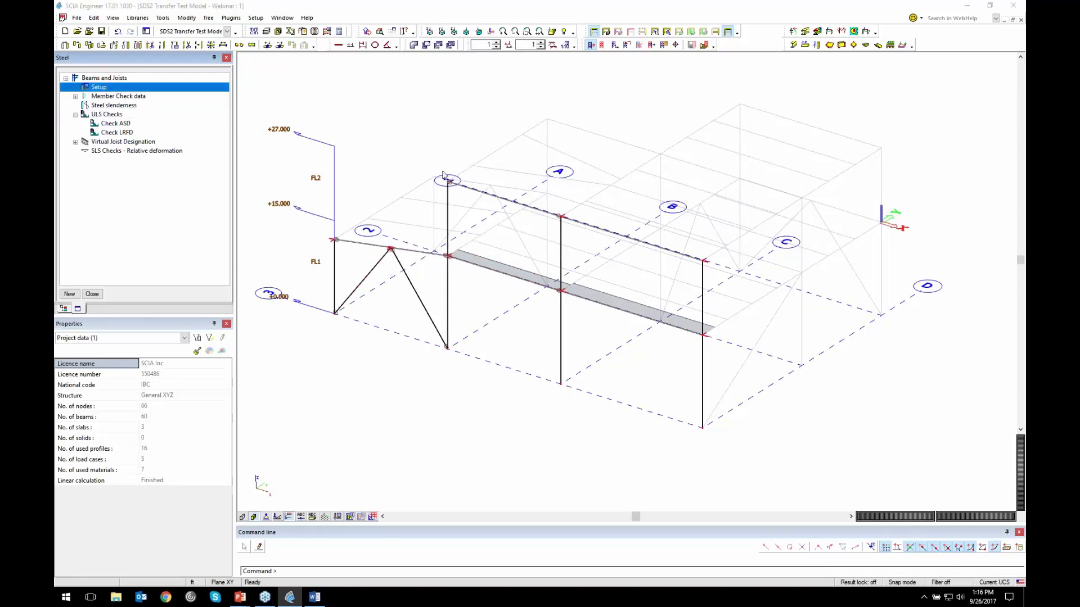
left_click(599, 367)
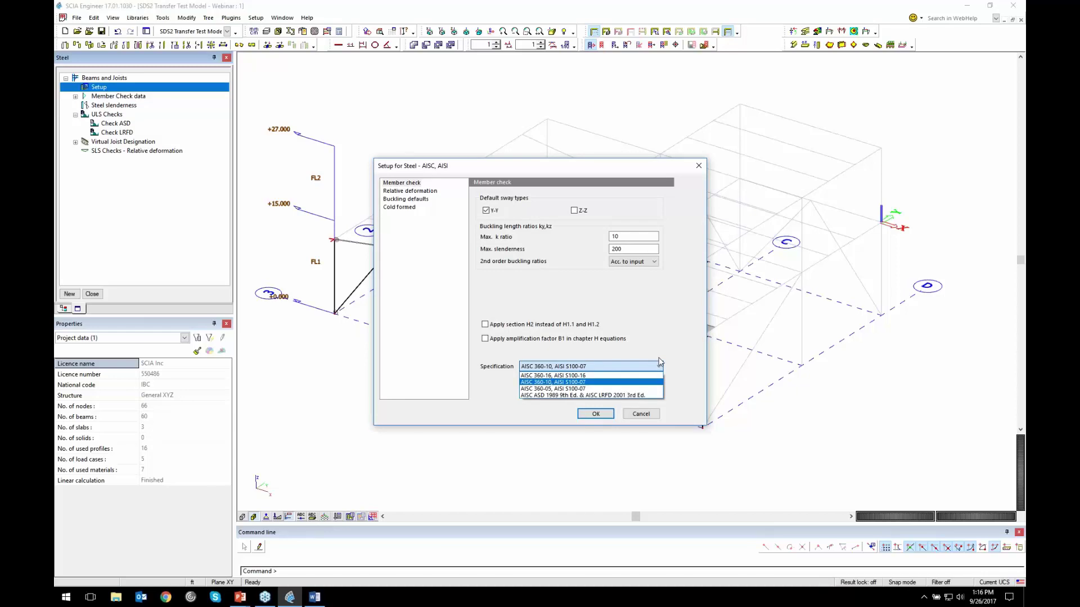
left_click(629, 384)
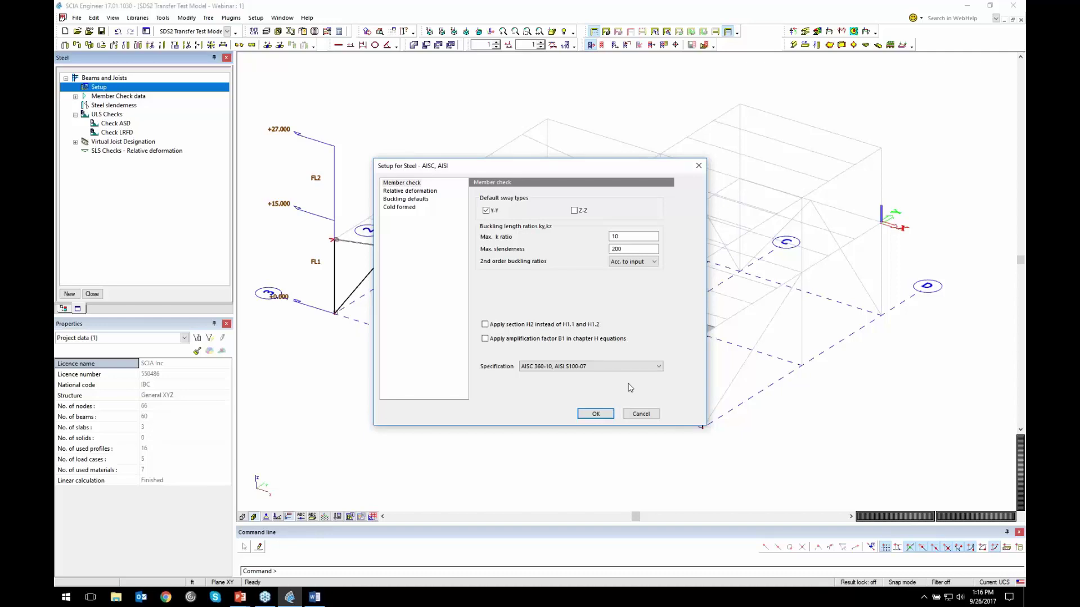
left_click(430, 191)
left_click(419, 199)
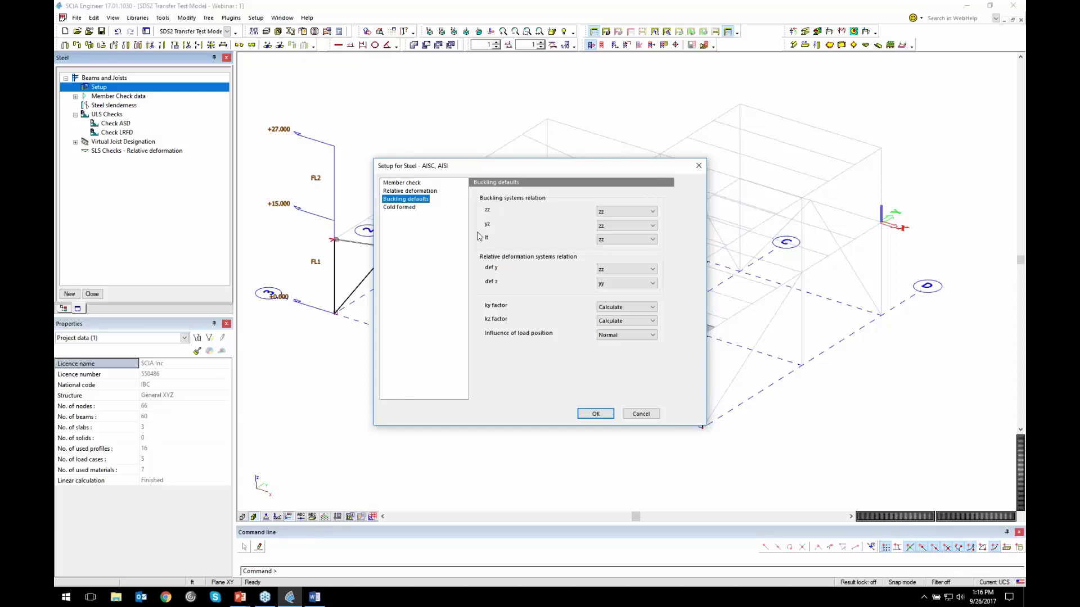
left_click(640, 414)
Step: Inspect column B15's graphical system length input for the yy and zz directions, cancel it and deselect the column
left_click(448, 287)
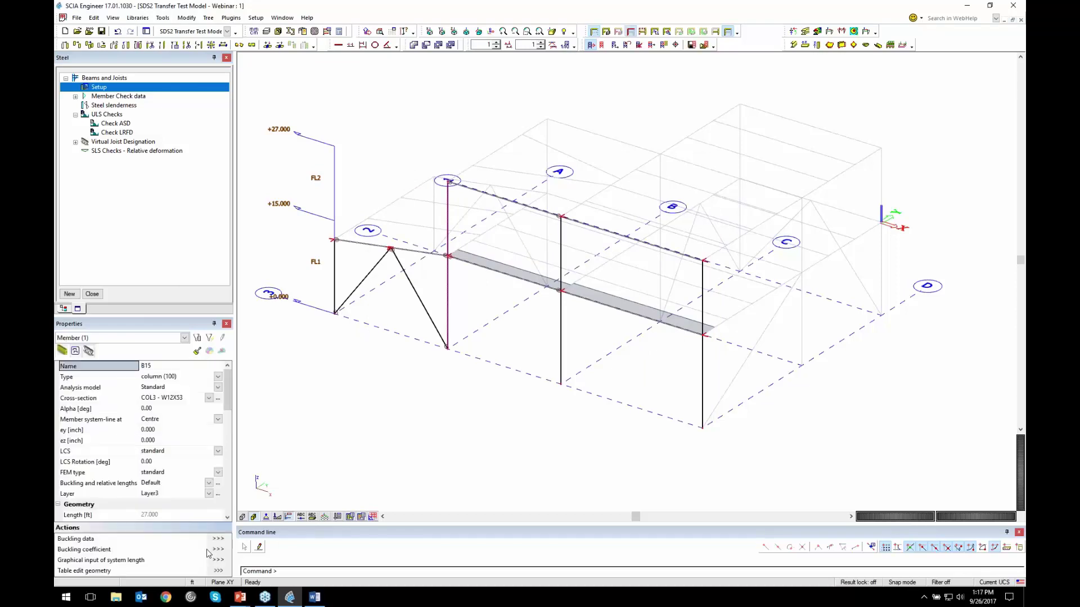
left_click(217, 559)
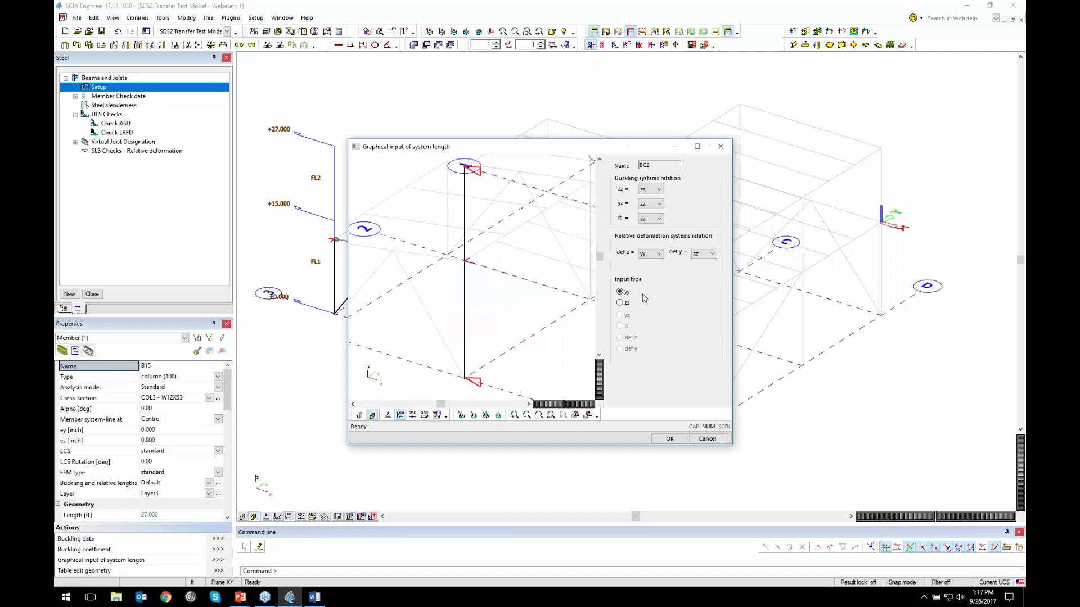
left_click(620, 303)
left_click(624, 294)
left_click_drag(506, 149, 743, 149)
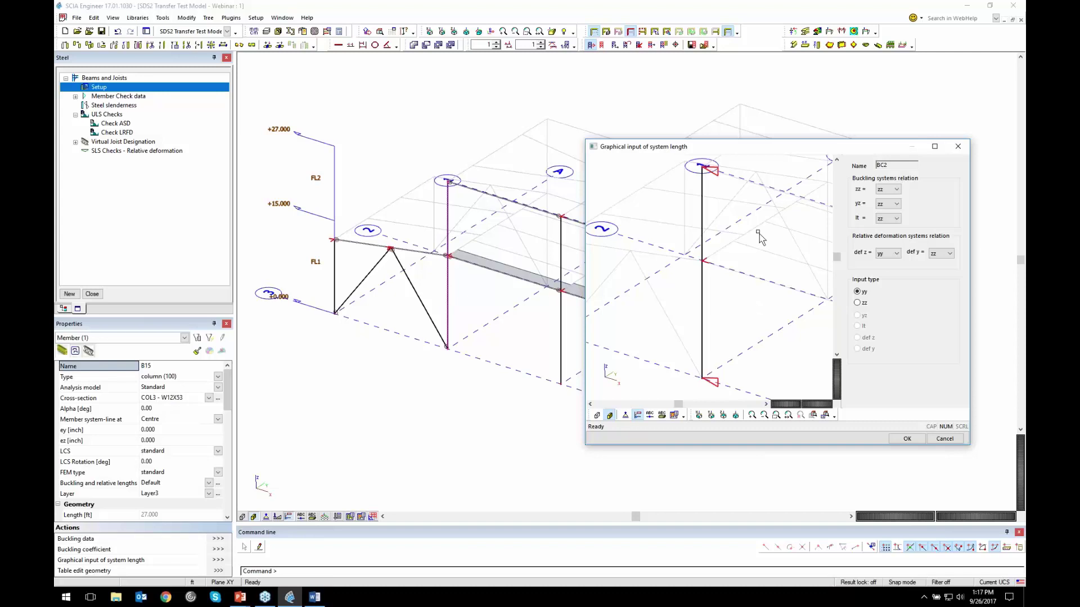
left_click(945, 440)
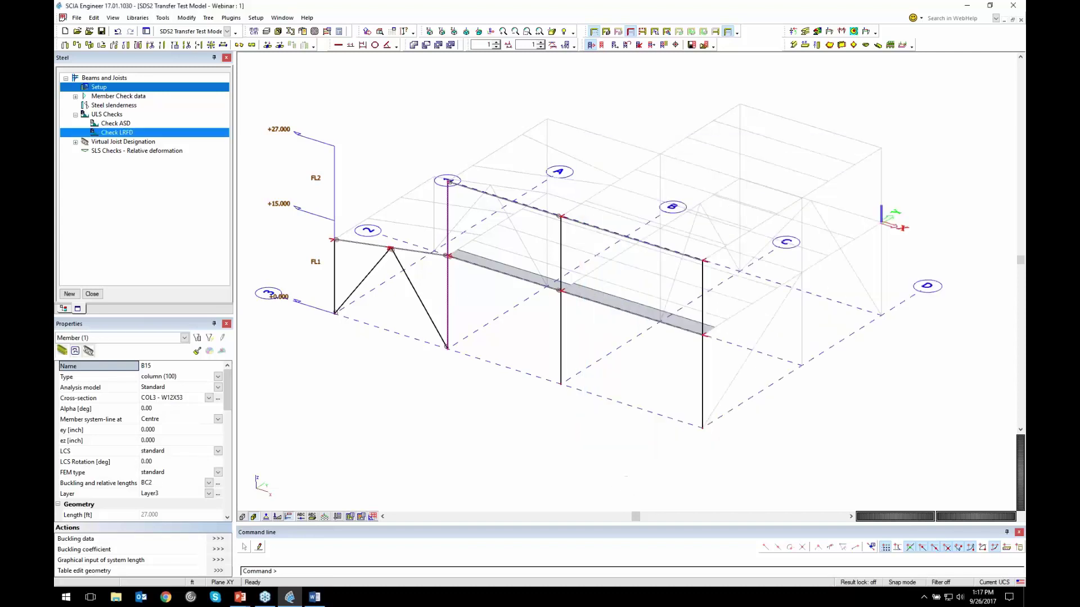
key("Escape")
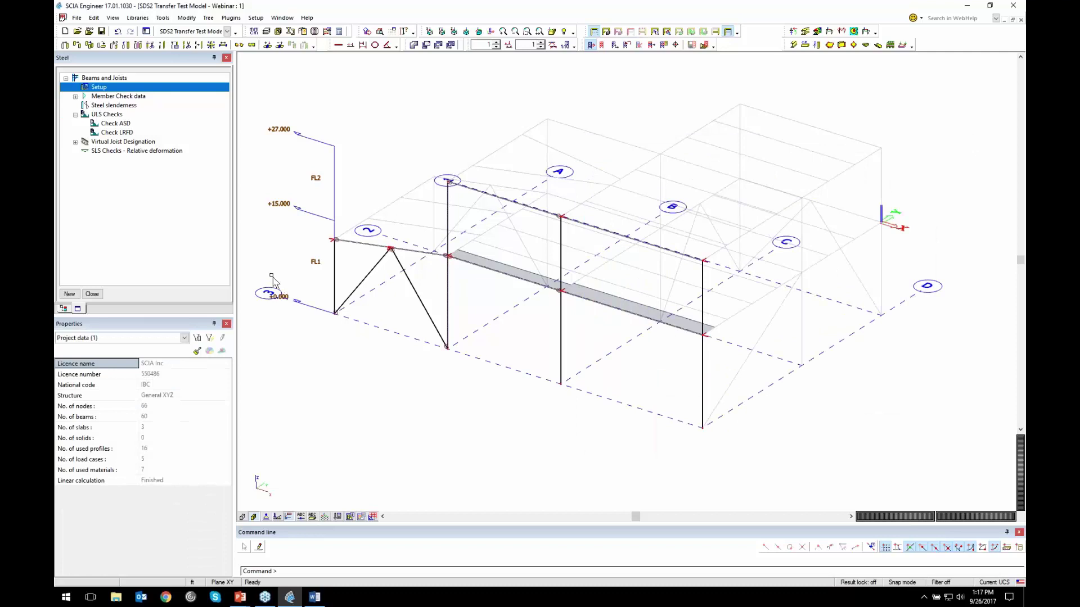
Step: Run the LRFD steel check on all members for the combination Comp-FS-ULS with brief output
left_click(127, 133)
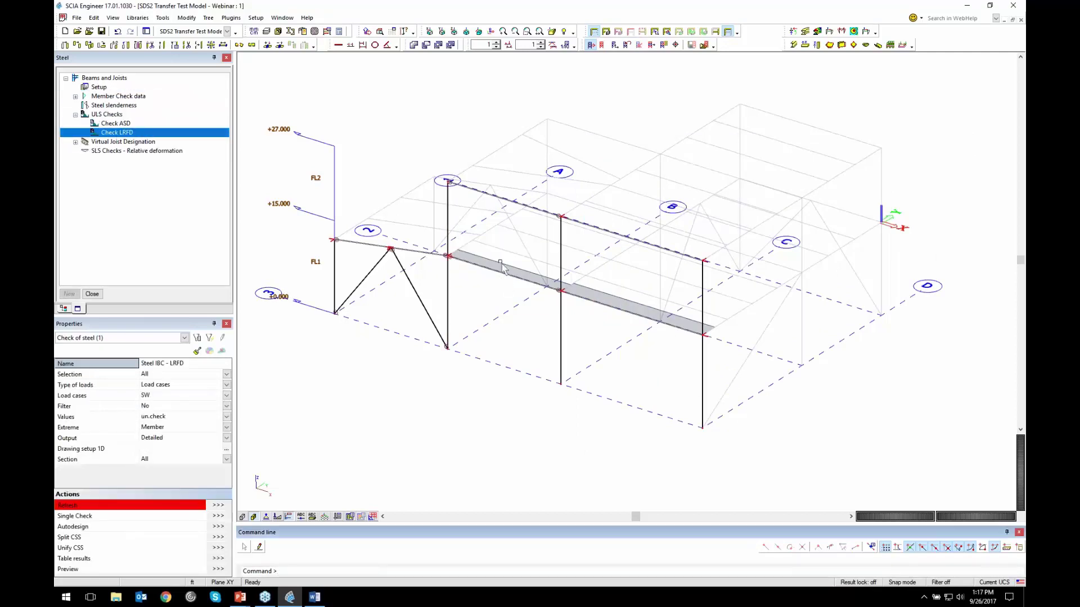
left_click(186, 386)
left_click(186, 401)
left_click(185, 397)
left_click(186, 413)
left_click(189, 438)
left_click(186, 453)
left_click(201, 453)
key("Return")
left_click(219, 506)
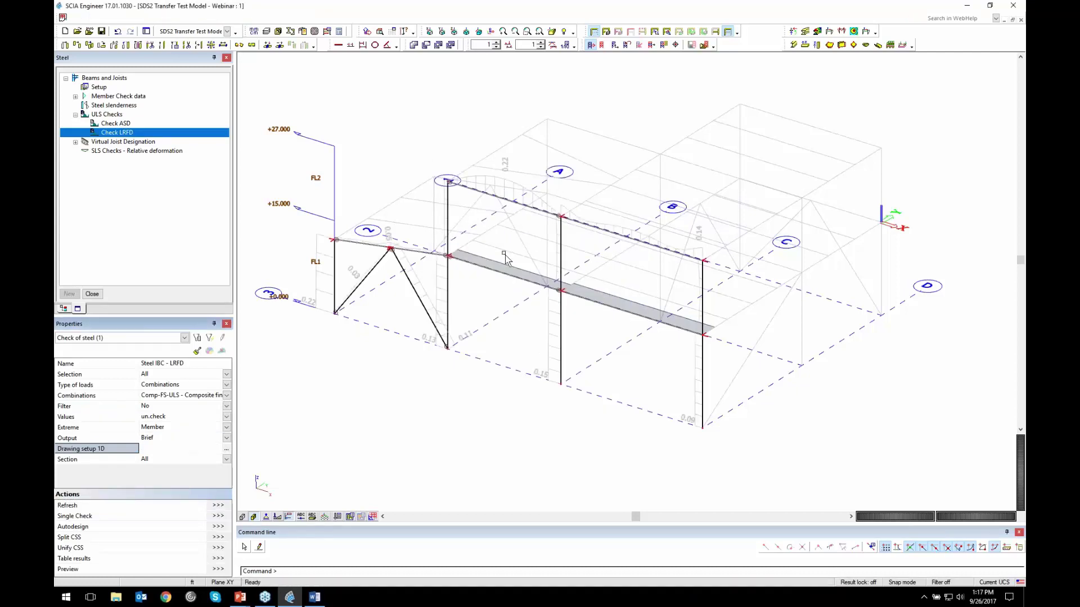
Step: Examine the unity check diagrams on the frame up close and preview the steel check report
right_click_drag(472, 346, 445, 297, "ctrl")
scroll(445, 297, "up", 4)
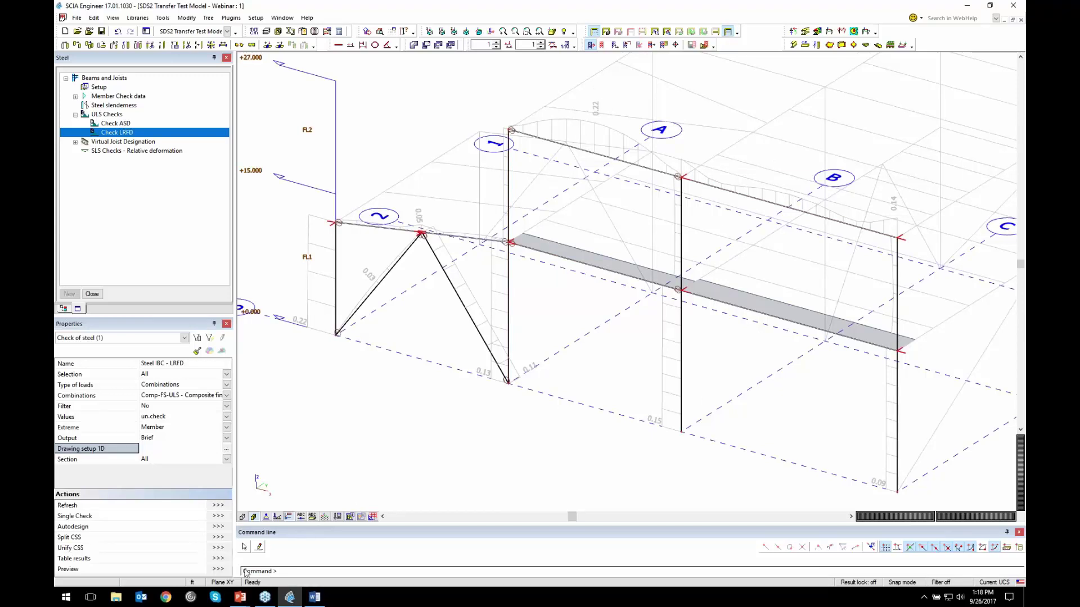
left_click(226, 571)
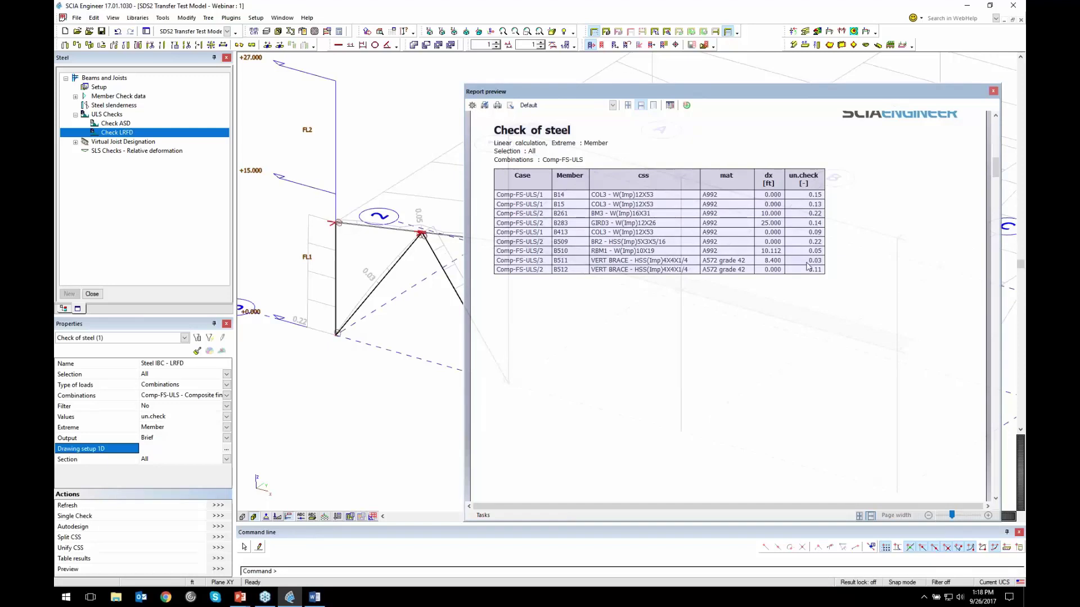
left_click(993, 91)
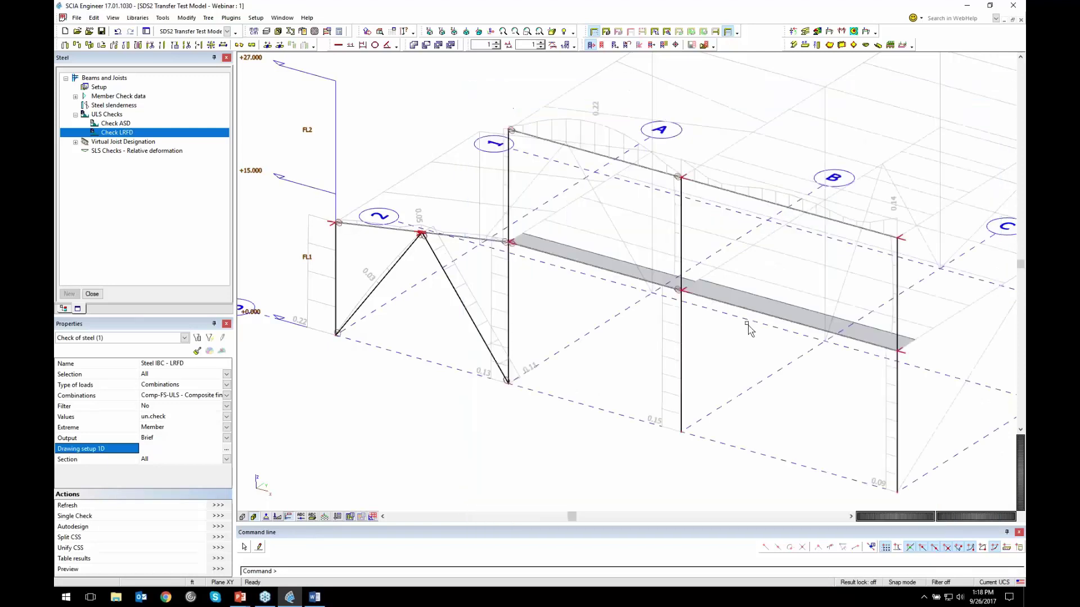
Step: Run the LRFD steel check on column B14 only with detailed output and preview its report
left_click(682, 347)
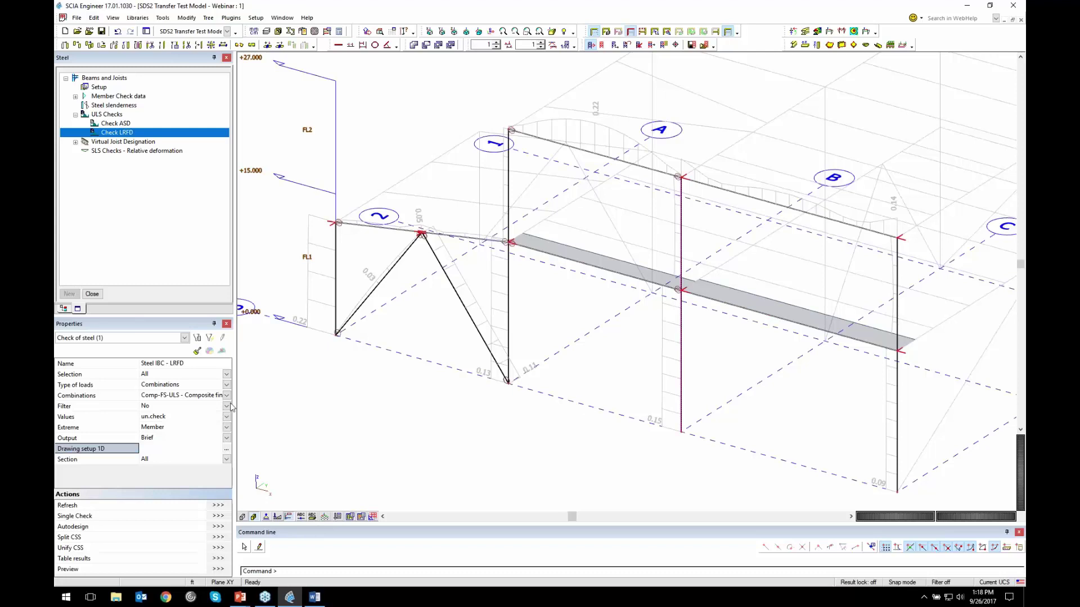
left_click(177, 374)
left_click(176, 381)
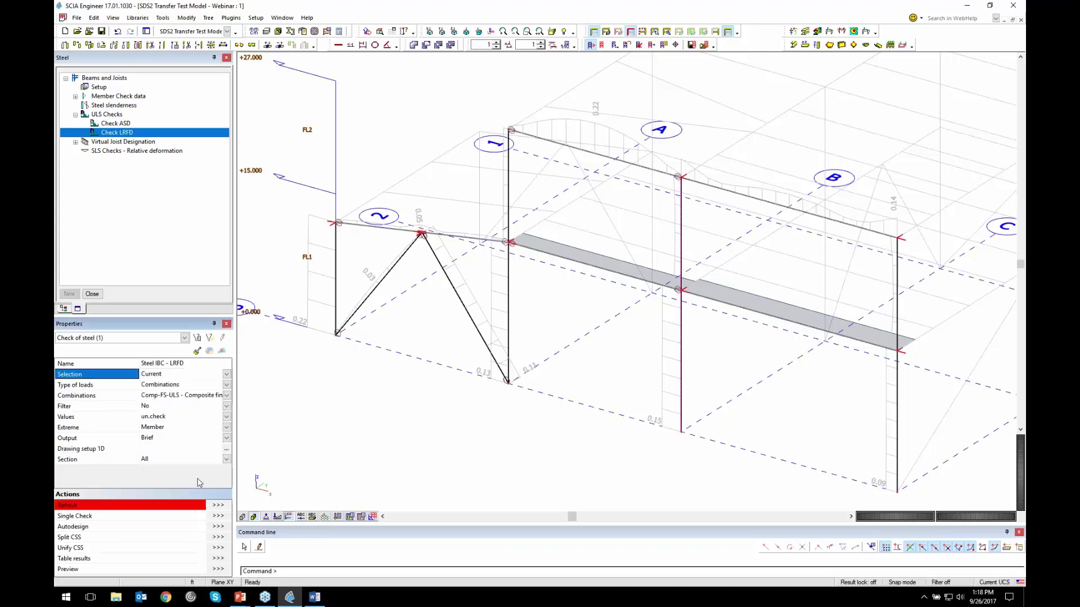
left_click(175, 438)
left_click(164, 439)
left_click(169, 456)
left_click(219, 505)
left_click(218, 570)
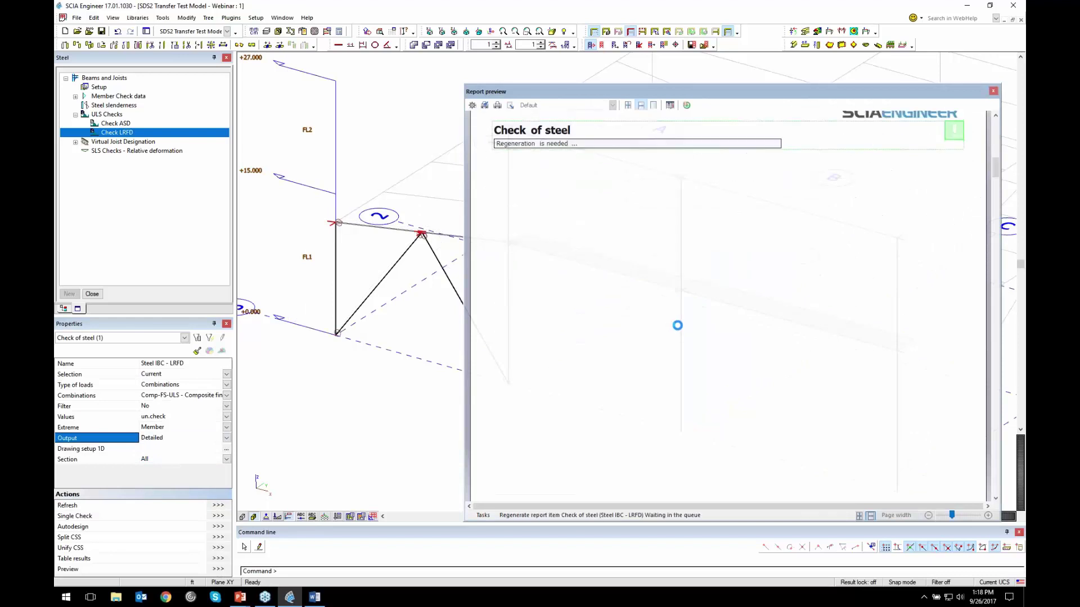
Step: Examine column B14's detailed check report from section classification and buckling to the combined torsion checks, and close it
left_click(988, 515)
scroll(869, 302, "down", 3)
scroll(536, 190, "up", 3)
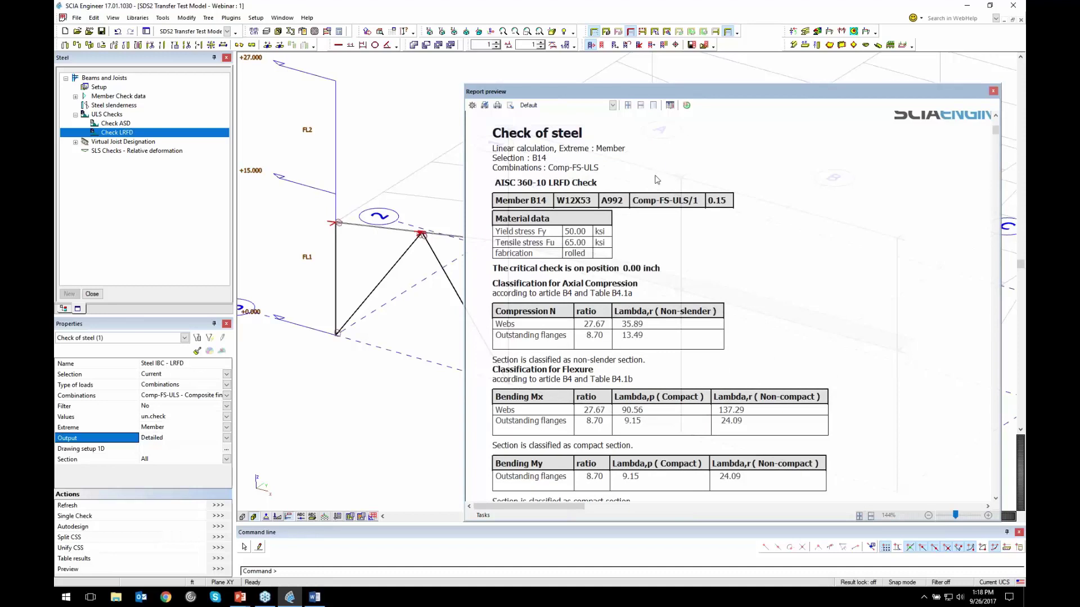
scroll(739, 285, "down", 2)
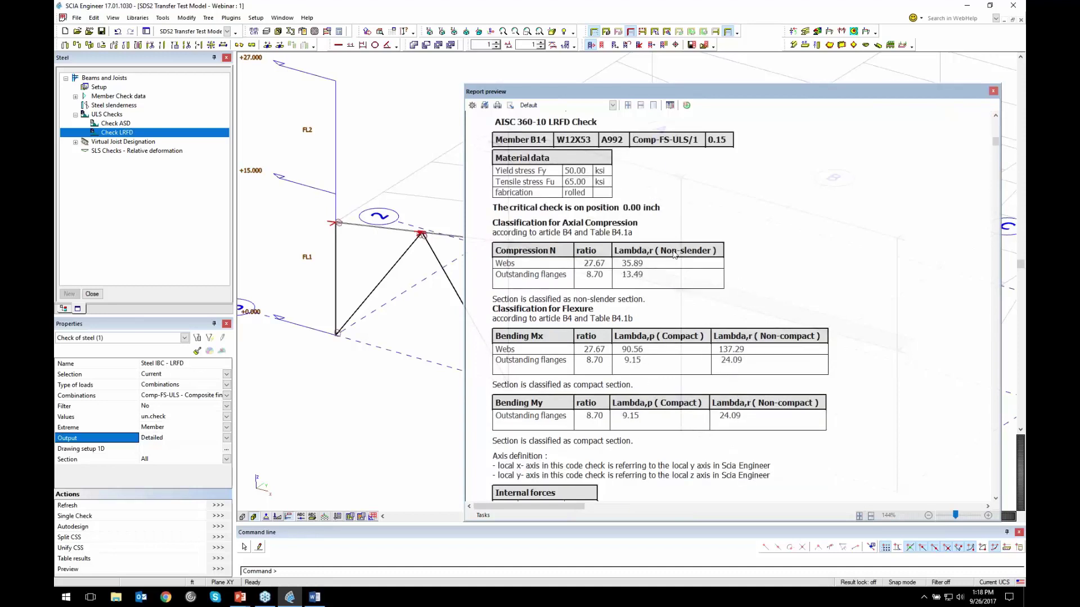
scroll(834, 291, "down", 4)
scroll(834, 291, "down", 6)
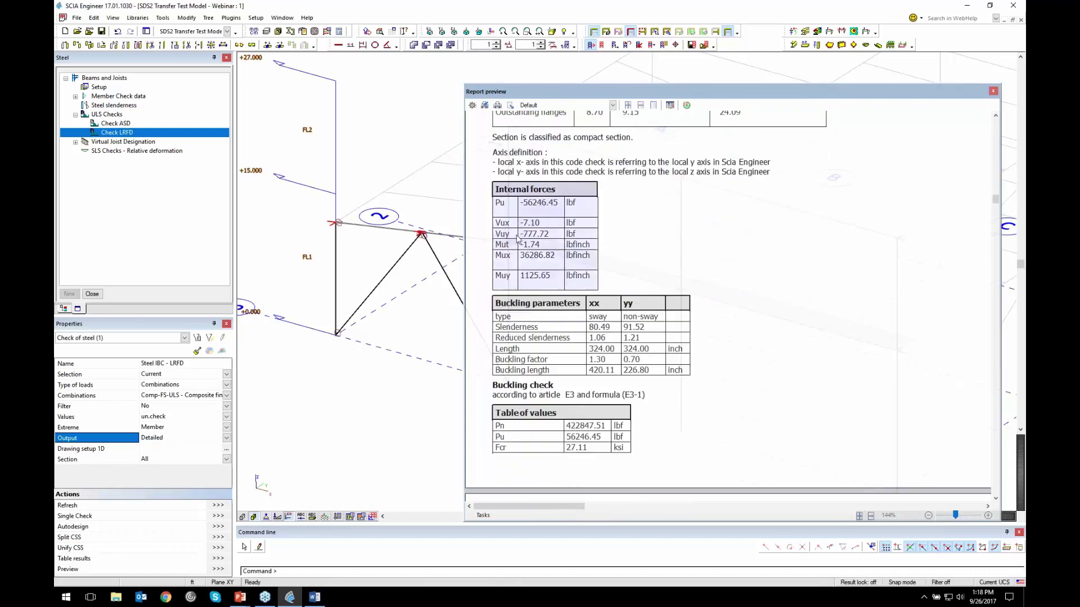
scroll(629, 336, "down", 8)
scroll(637, 147, "up", 2)
scroll(606, 281, "down", 6)
scroll(606, 283, "down", 1)
scroll(580, 319, "down", 7)
scroll(579, 318, "down", 8)
scroll(601, 270, "down", 8)
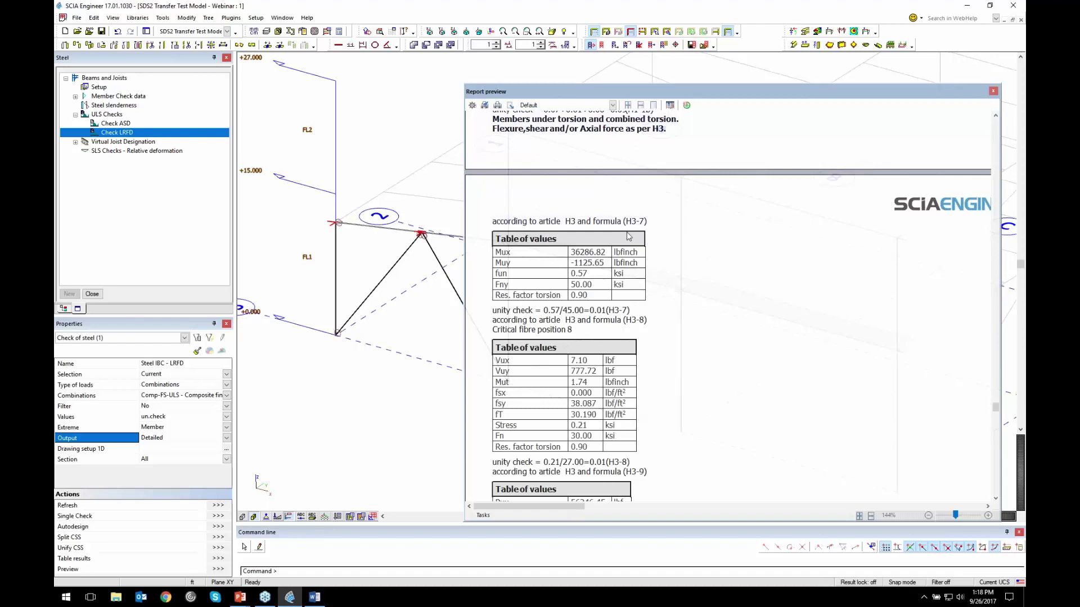
scroll(640, 225, "down", 2)
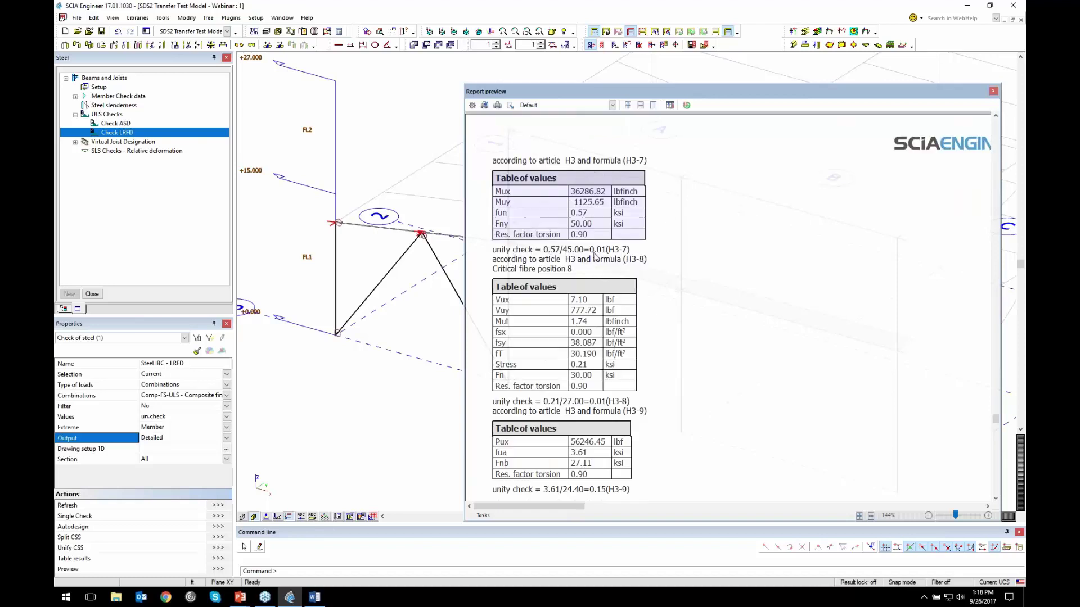
scroll(611, 313, "down", 4)
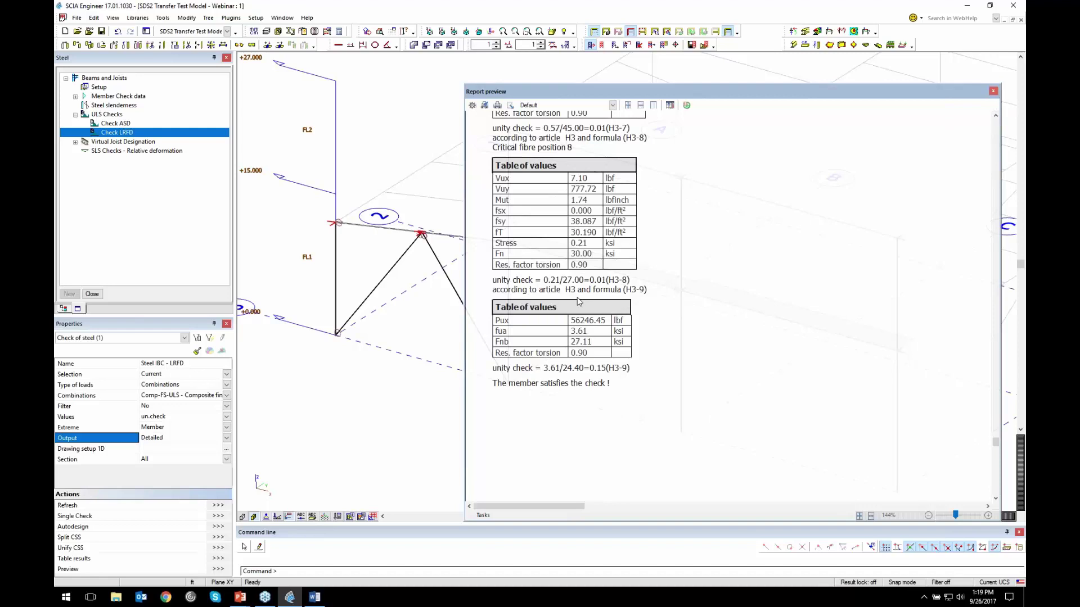
left_click(993, 91)
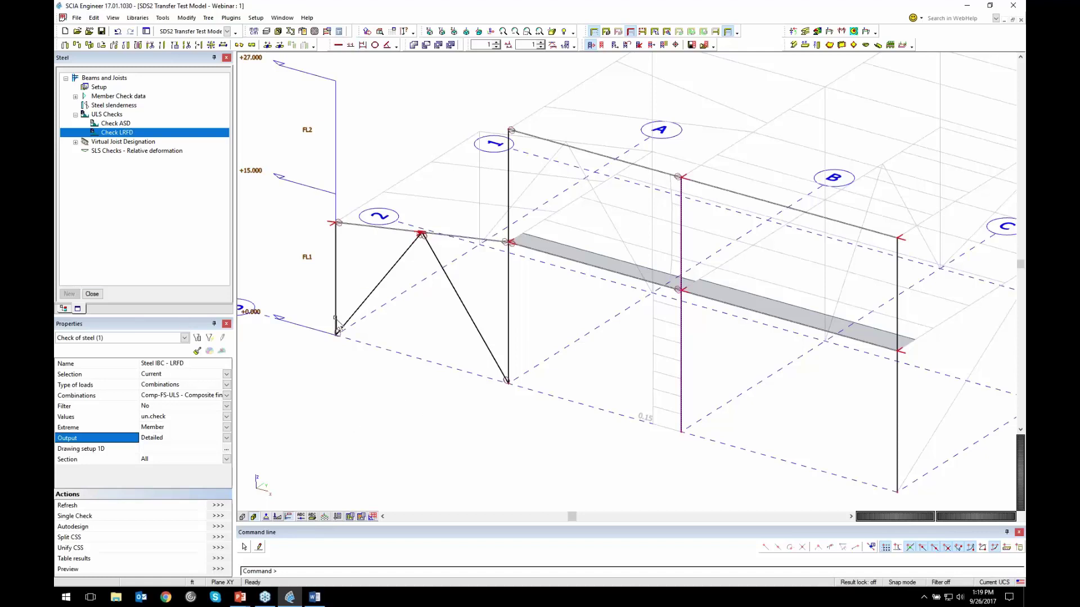
Step: Leave the steel checks, restore the full model and display only the members of the saved 2nd Floor selection
left_click(93, 294)
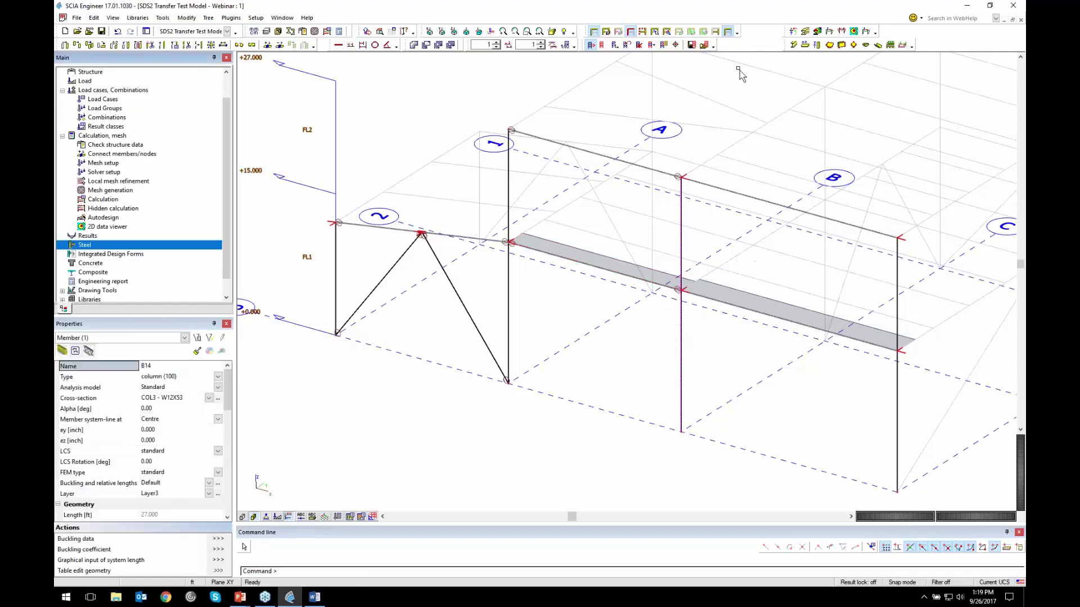
left_click(593, 33)
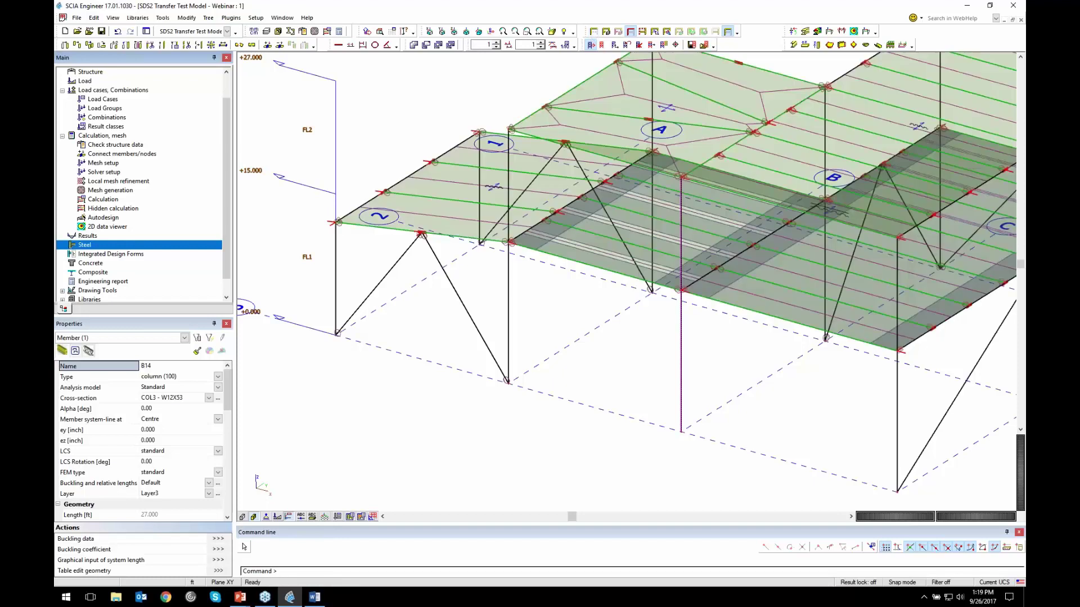
left_click(704, 45)
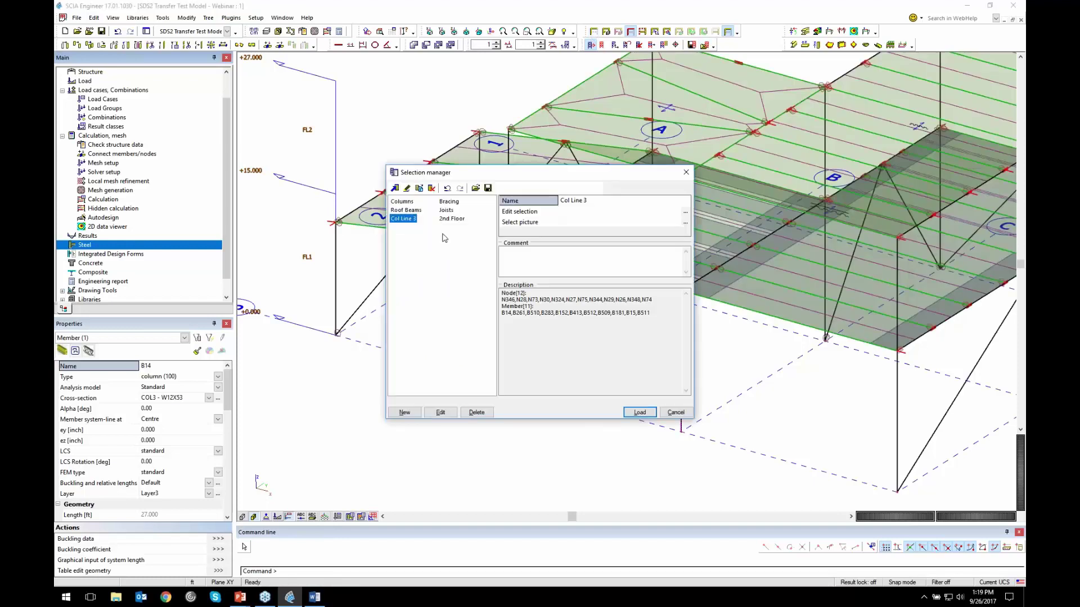
left_click(640, 413)
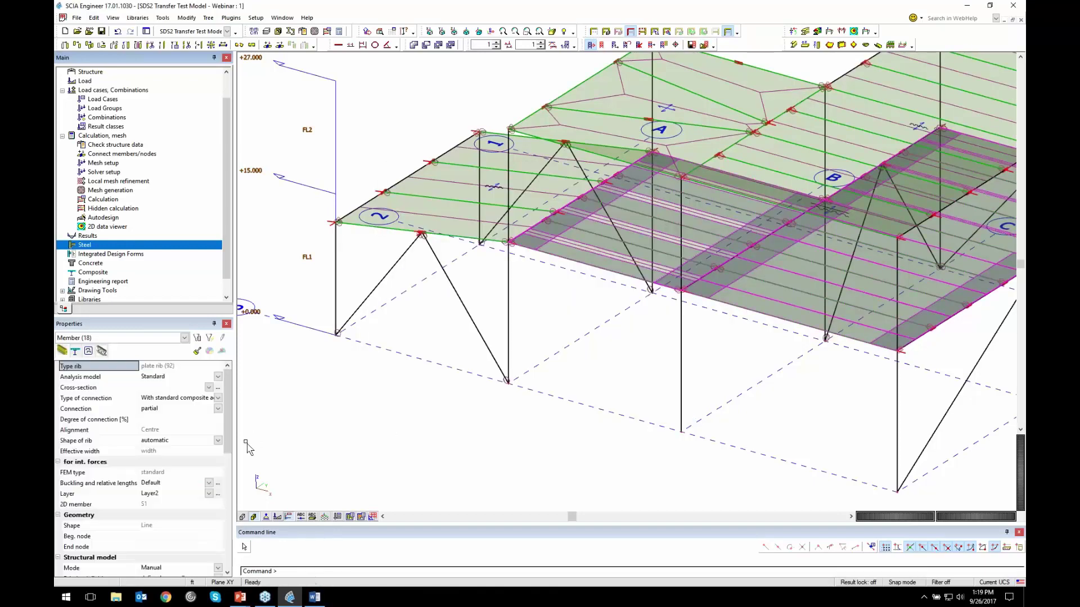
left_click(634, 32)
right_click_drag(691, 298, 591, 302, "ctrl")
scroll(724, 308, "down", 2)
right_click_drag(723, 307, 522, 322, "shift")
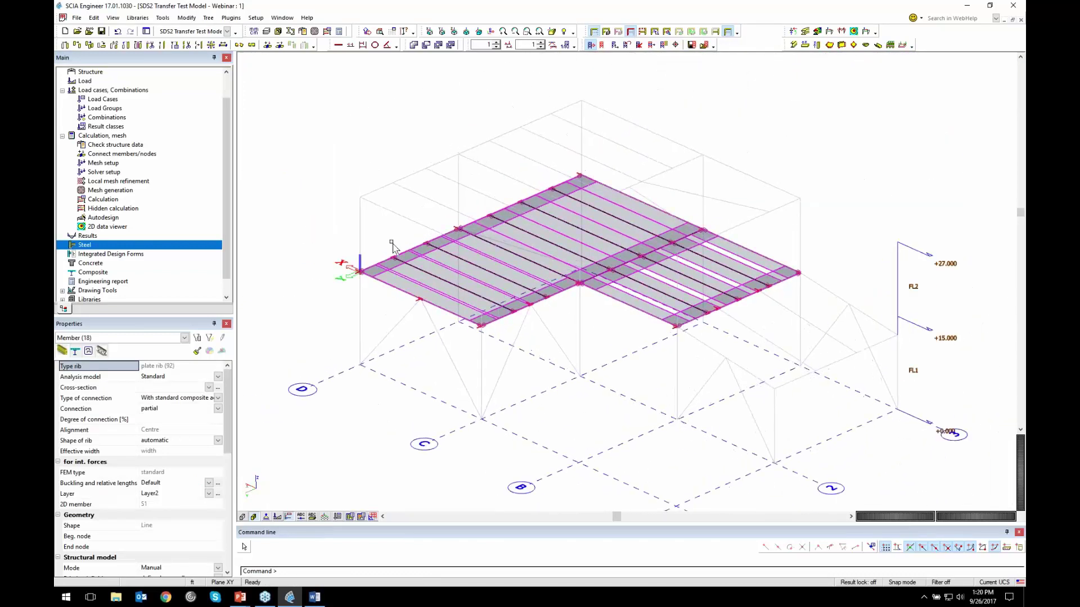
Step: Review the Composite Setup's beam design approach, shear connector and deflection control settings, and cancel without changes
double_click(113, 273)
left_click(134, 97)
double_click(126, 78)
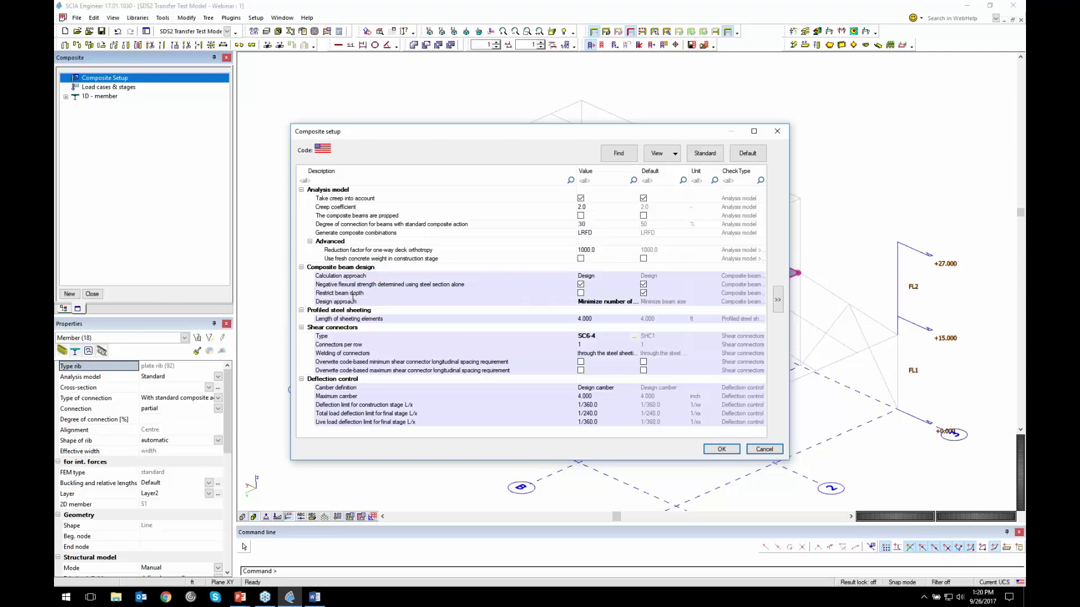
left_click(634, 308)
left_click(766, 448)
Step: Run the AISC 360-10 composite beam design for the class Composite design with member extremes, showing MaxUC values
double_click(72, 97)
left_click(142, 123)
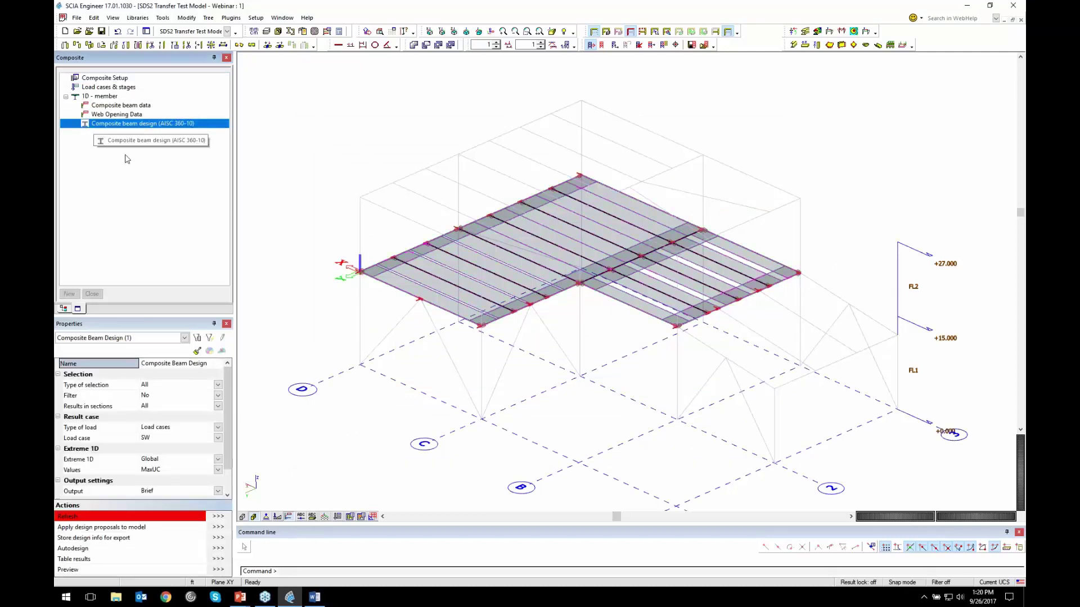
left_click(189, 430)
left_click(189, 430)
left_click(191, 457)
left_click(199, 459)
left_click(199, 459)
left_click(203, 475)
scroll(204, 460, "down", 1)
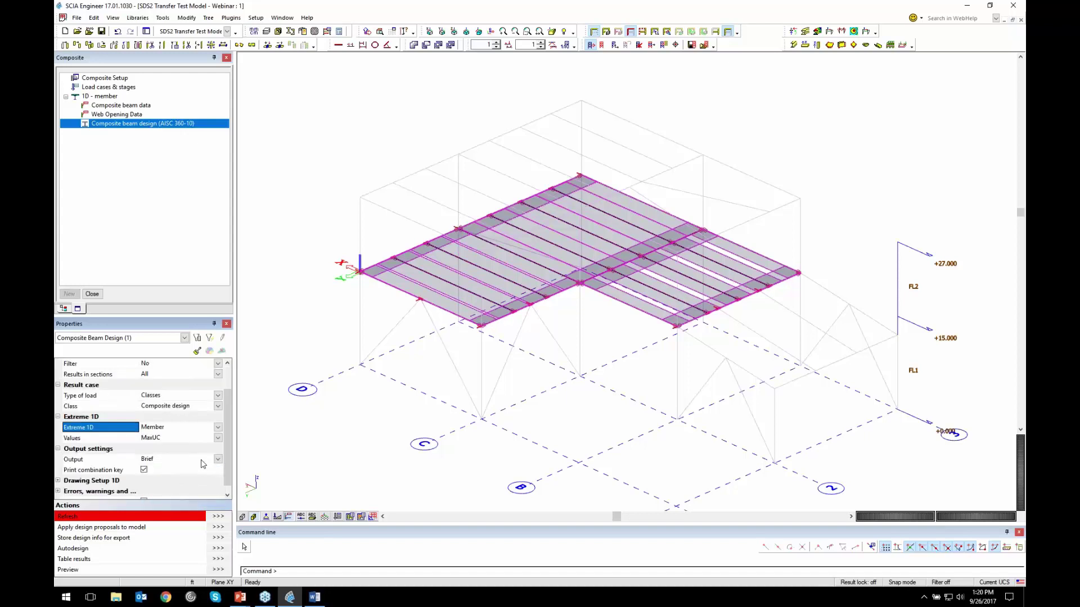
left_click(218, 518)
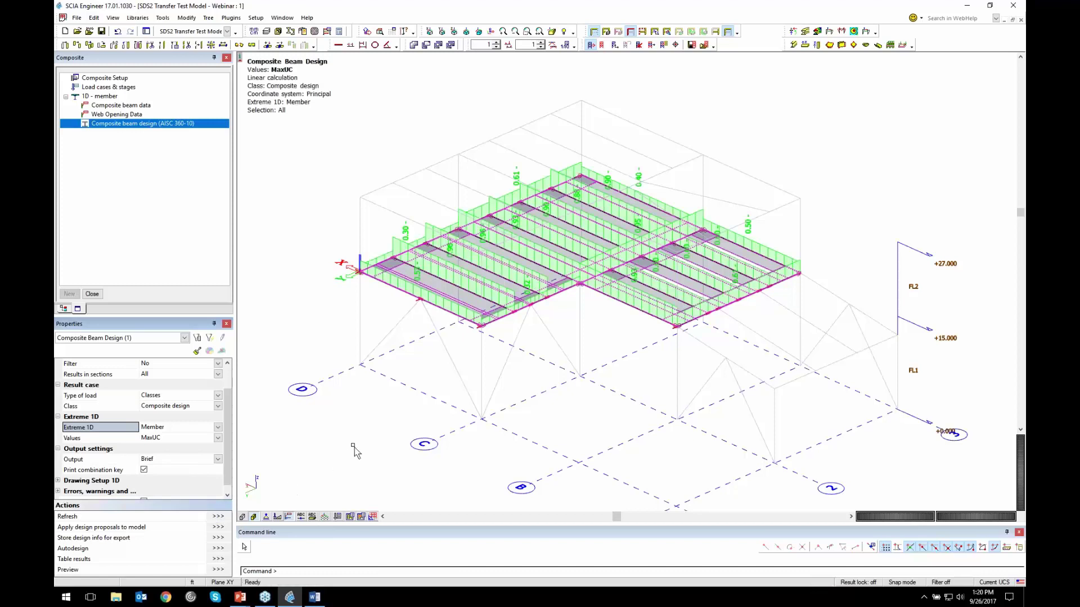
Step: Inspect the unity check diagrams from different angles and switch the displayed design values to LabelUniform
right_click_drag(559, 427, 562, 416, "ctrl")
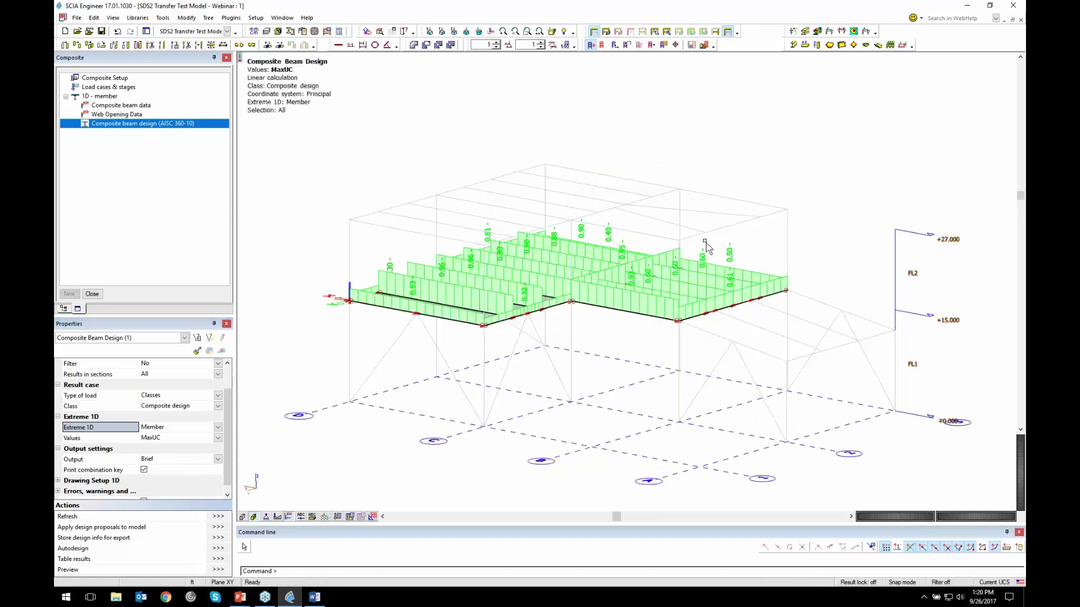
right_click_drag(464, 372, 466, 396, "ctrl")
left_click(192, 439)
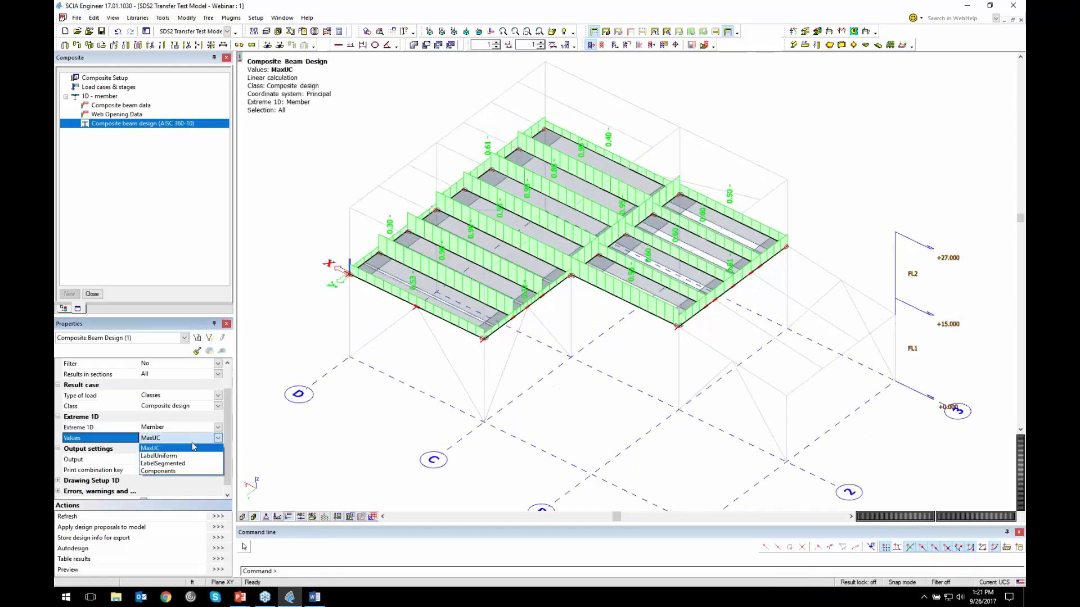
left_click(189, 454)
left_click(218, 517)
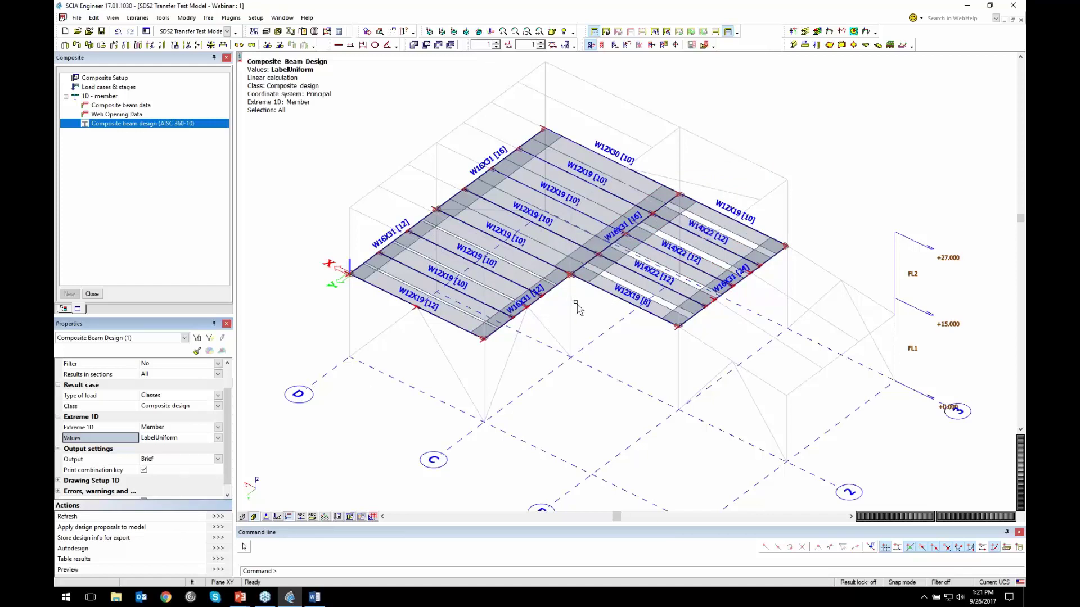
Step: Limit the composite beam design results to the interior W16X31 girder B96
left_click(608, 264)
scroll(203, 380, "up", 1)
left_click(194, 385)
left_click(191, 404)
left_click(217, 516)
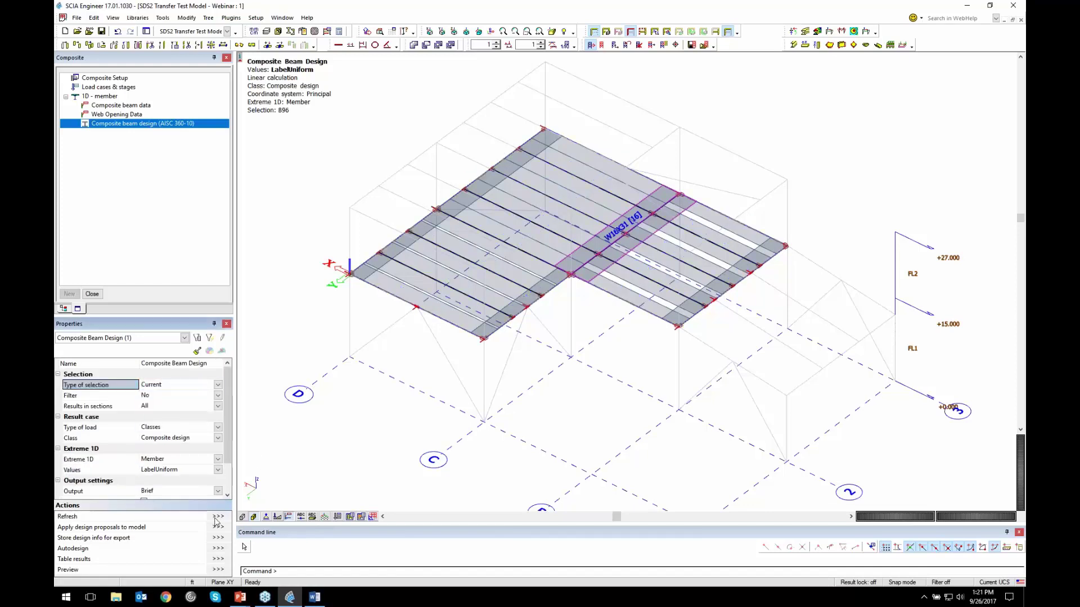
Step: Set the composite design output to Detailed Check + Stud Layout and preview girder B96's report
scroll(198, 470, "down", 1)
left_click(187, 461)
left_click(188, 461)
left_click(184, 498)
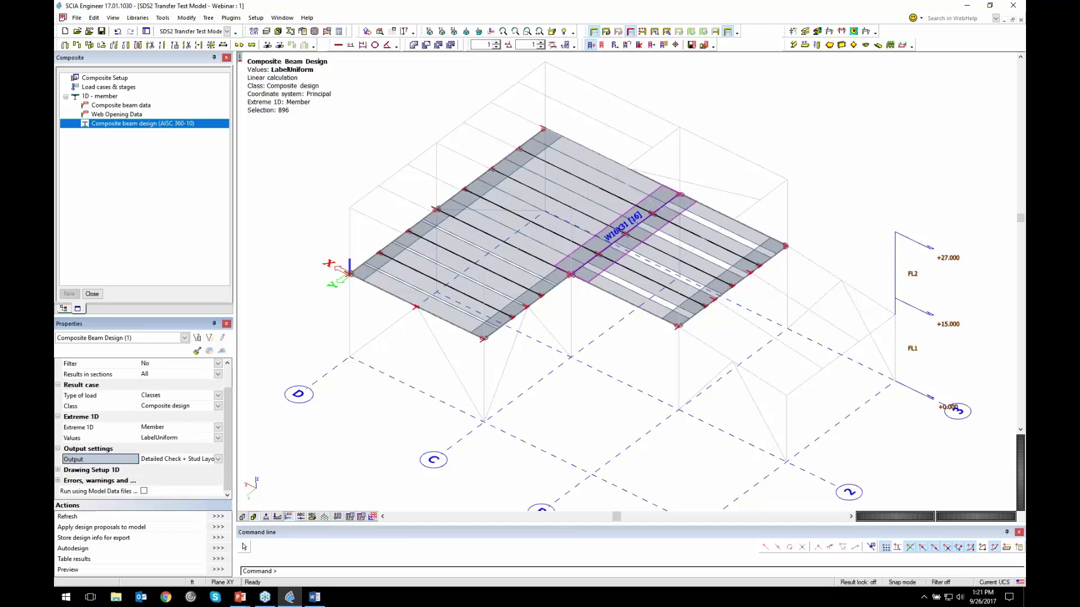
left_click(217, 571)
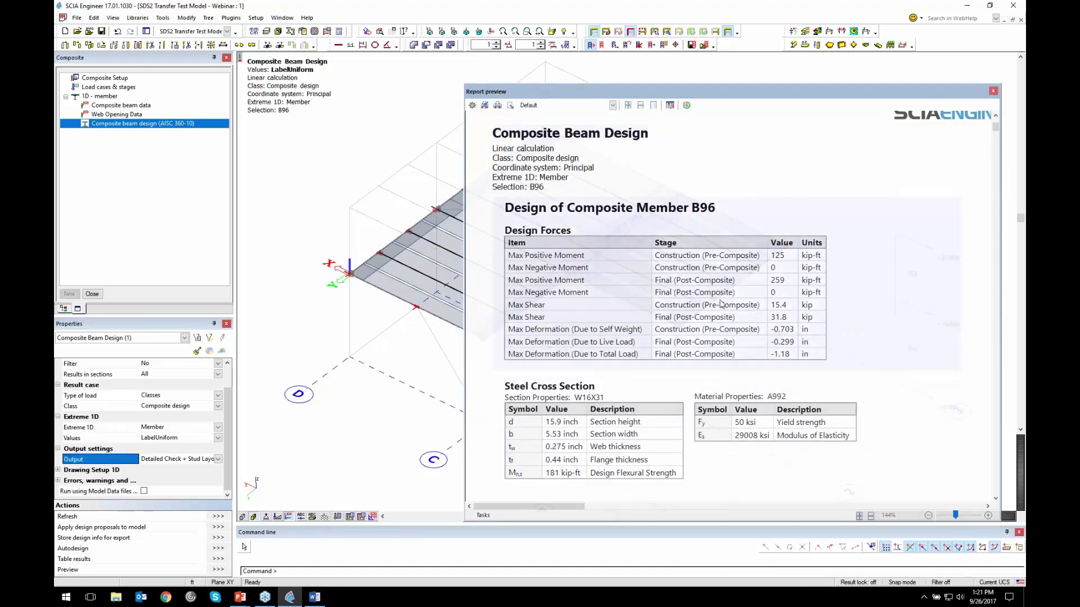
Step: Examine girder B96's design forces, section and composite properties, connection diagram, moment diagram and stud layout
scroll(829, 351, "down", 3)
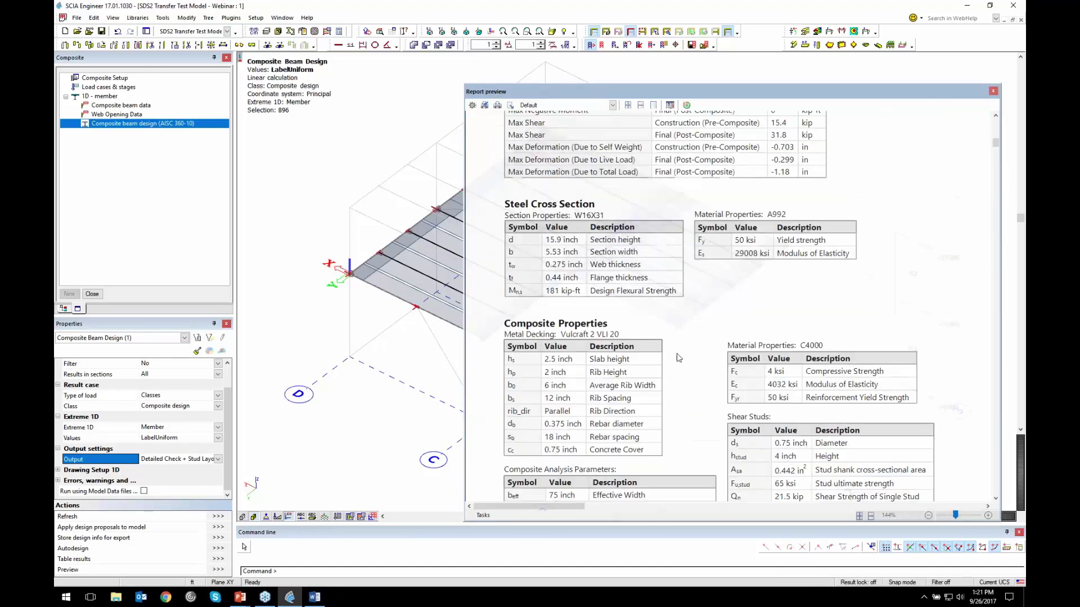
scroll(679, 358, "down", 2)
scroll(652, 326, "down", 4)
scroll(566, 210, "down", 2)
scroll(567, 212, "up", 4)
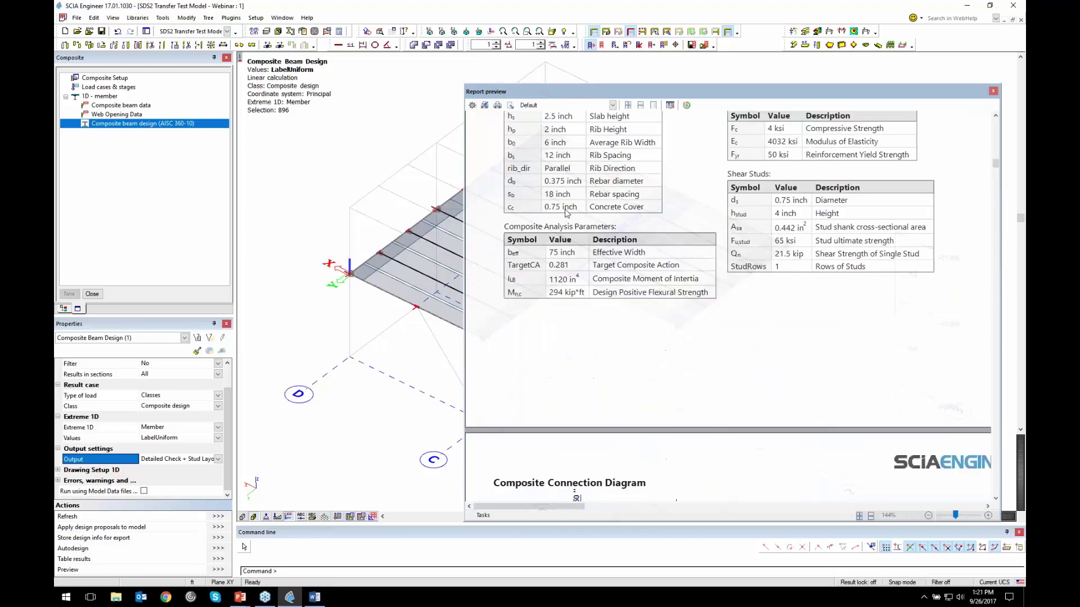
scroll(600, 191, "down", 3)
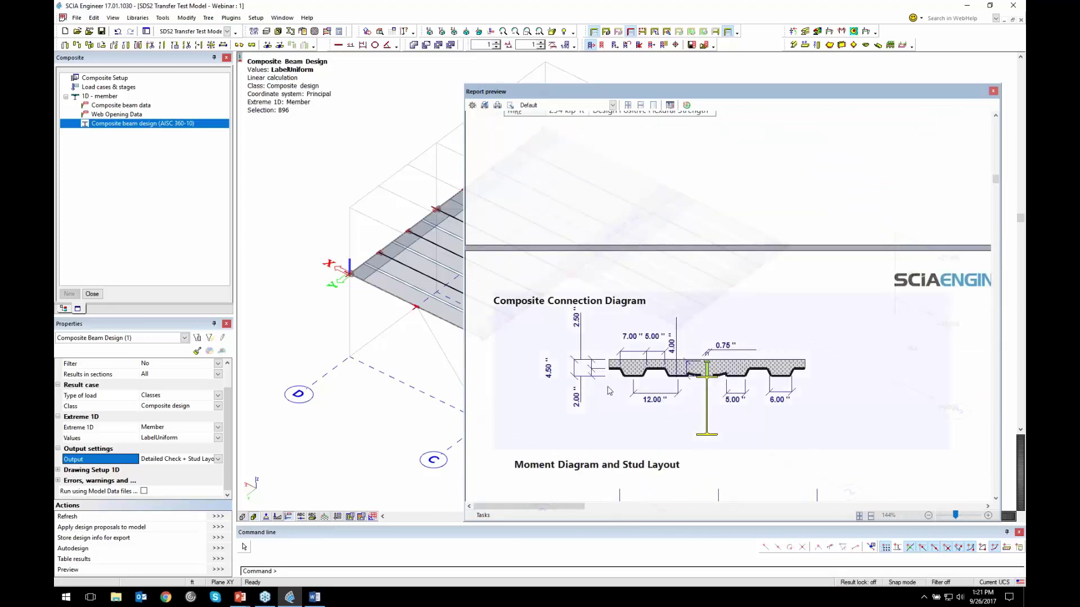
scroll(610, 387, "down", 3)
scroll(869, 239, "down", 2)
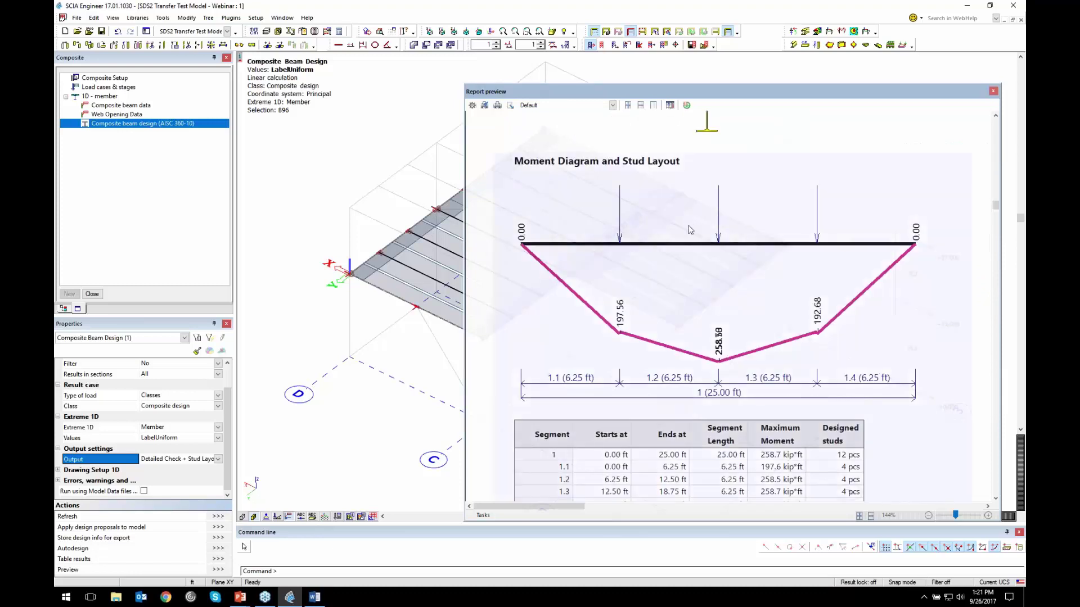
scroll(669, 333, "down", 2)
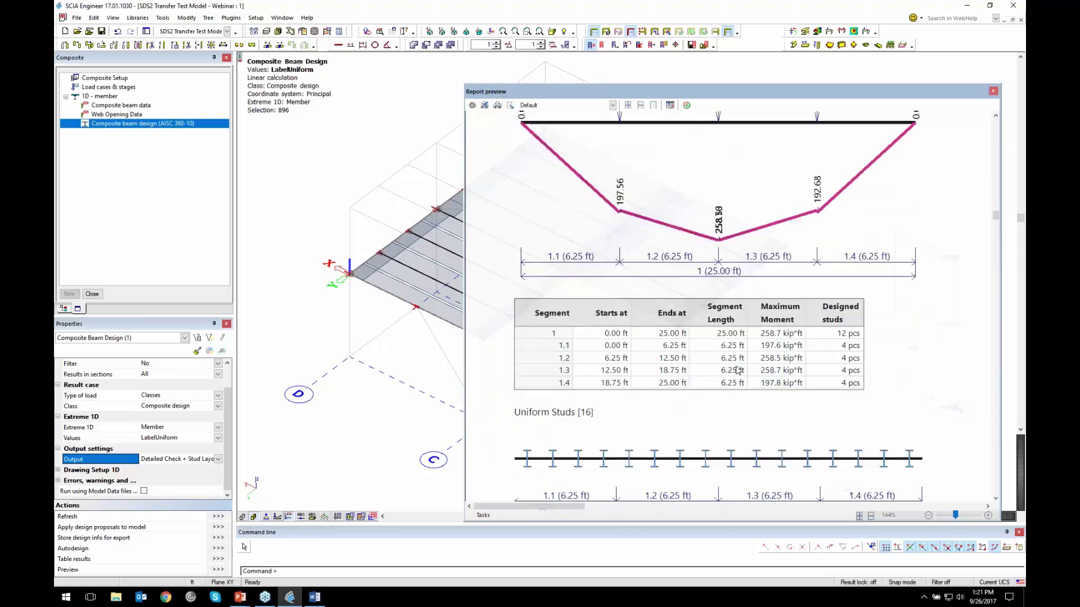
scroll(787, 357, "down", 3)
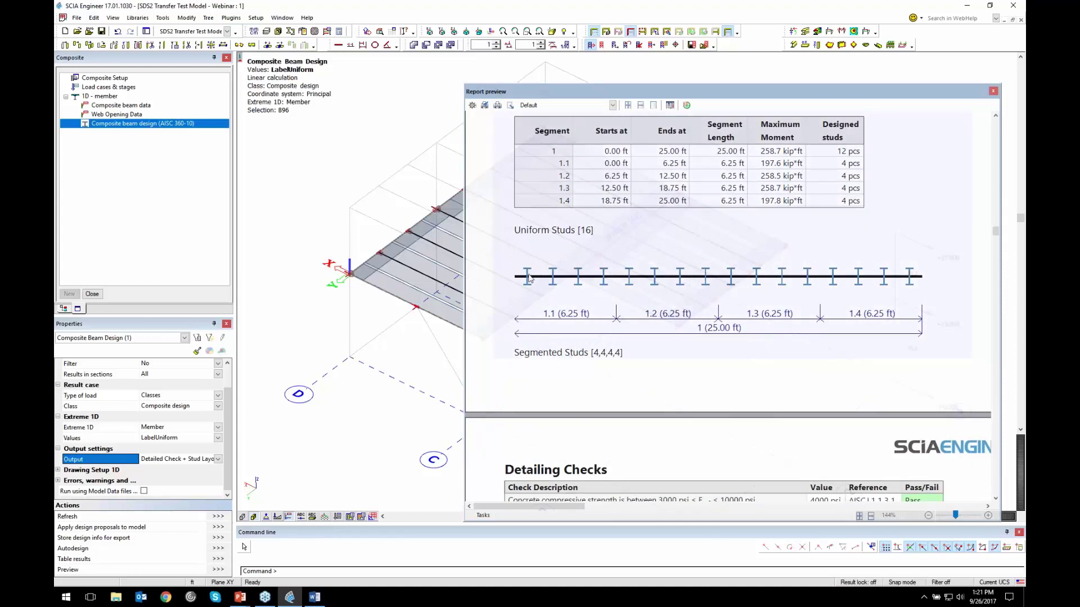
Step: Examine girder B96's detailing checks, construction stage beam strength and composite strength check in the report
scroll(730, 283, "down", 4)
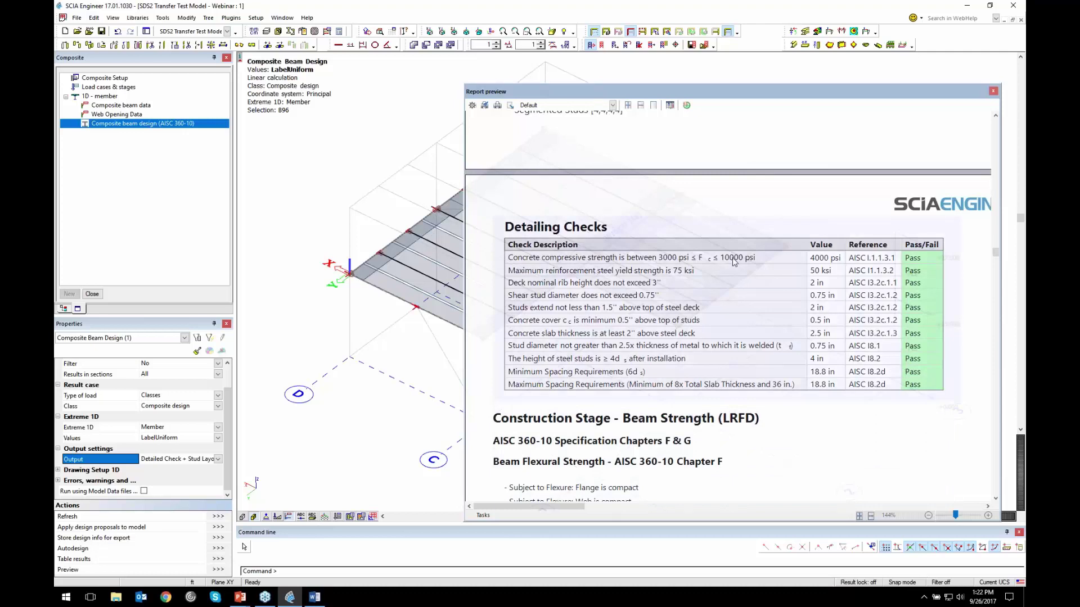
scroll(814, 384, "down", 4)
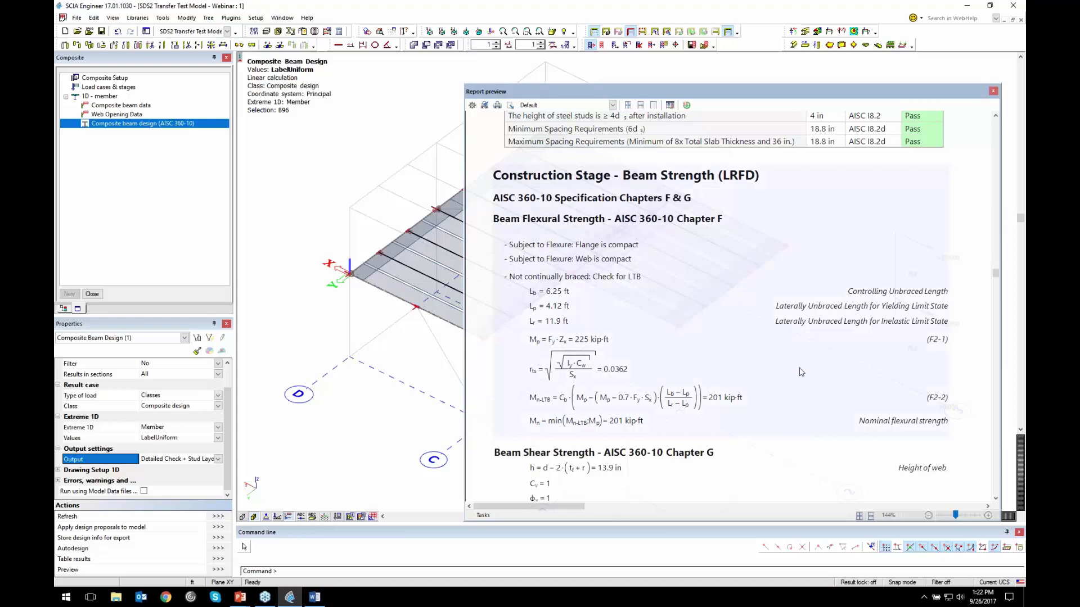
scroll(798, 372, "down", 5)
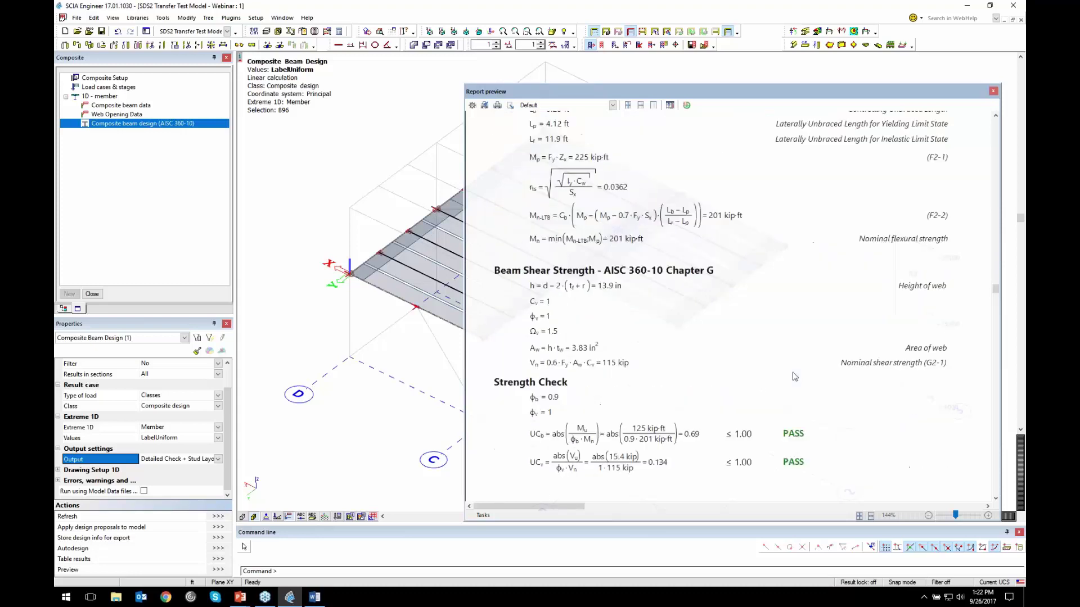
scroll(650, 334, "down", 10)
scroll(674, 342, "down", 10)
scroll(736, 358, "up", 3)
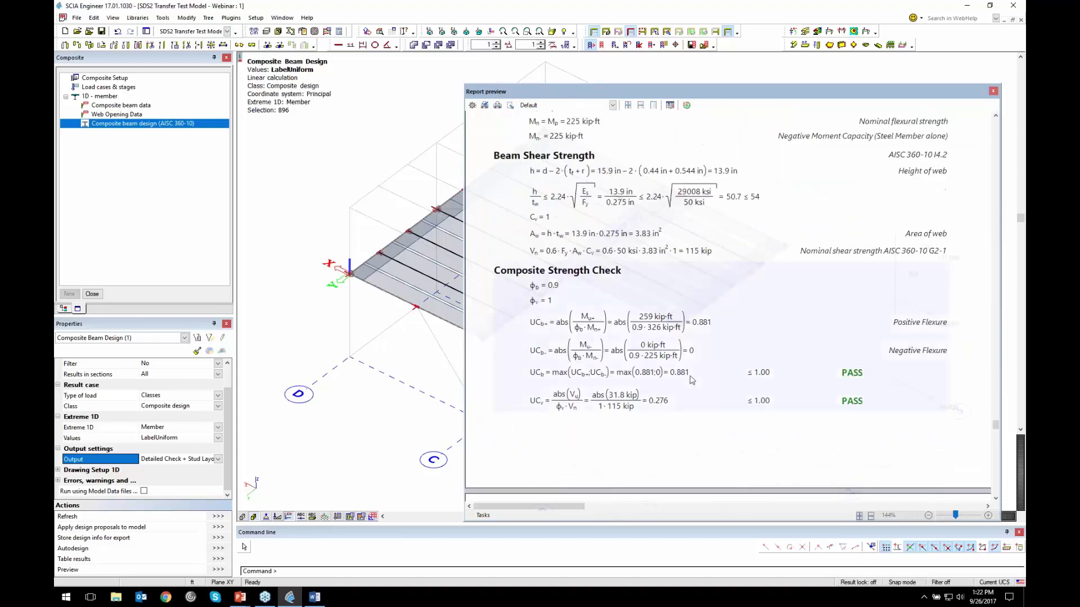
Step: Examine girder B96's construction and final stage deflection checks and the summary of results, and close the report preview
scroll(689, 377, "down", 3)
scroll(690, 377, "down", 6)
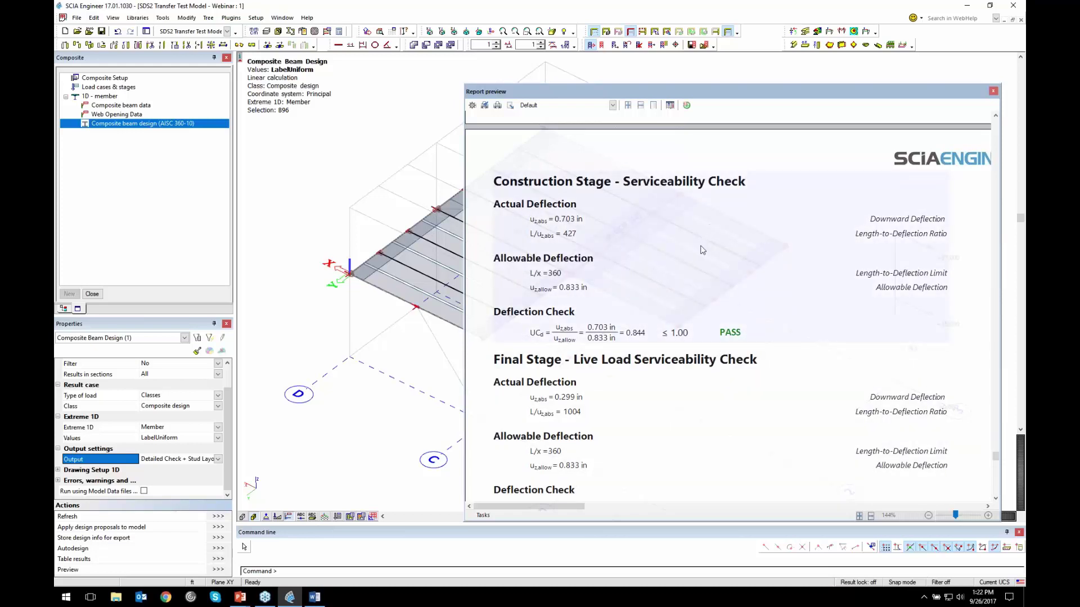
scroll(692, 264, "down", 7)
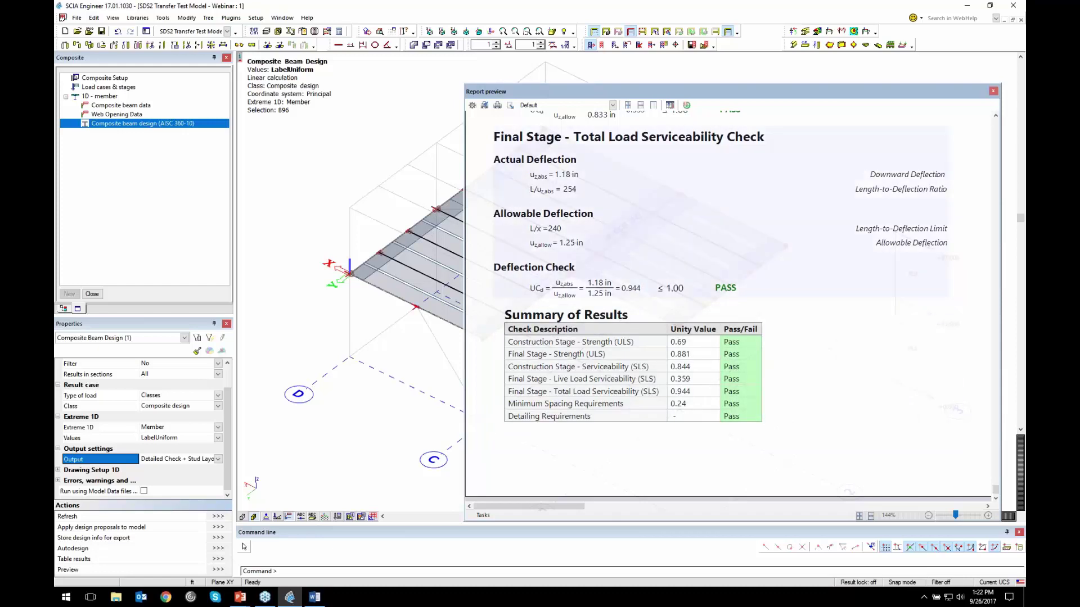
left_click(993, 90)
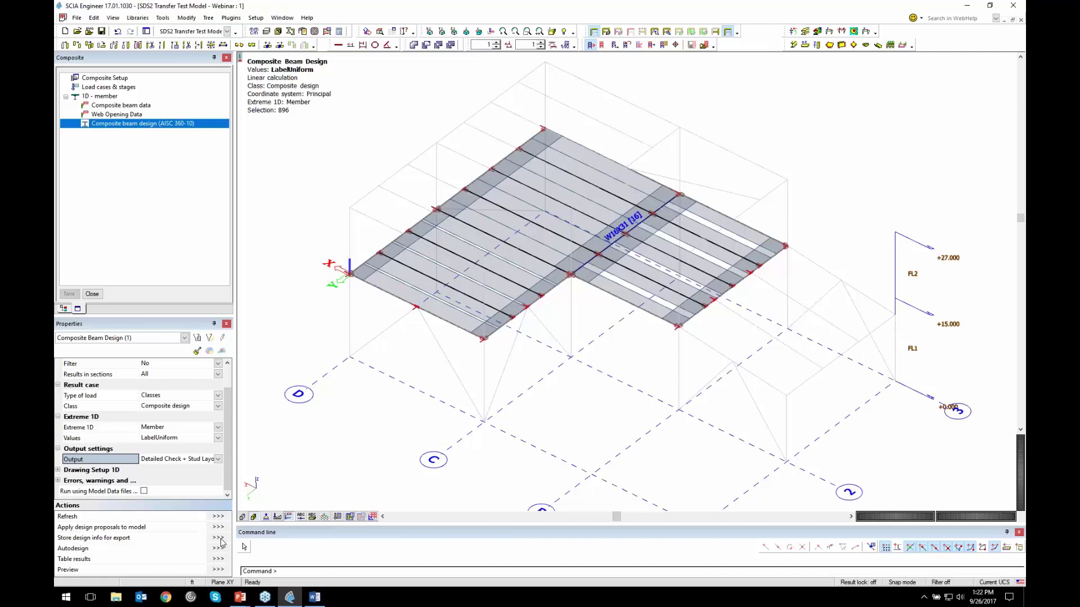
Step: Refresh the composite beam design and bring the whole building model back into view
left_click(218, 516)
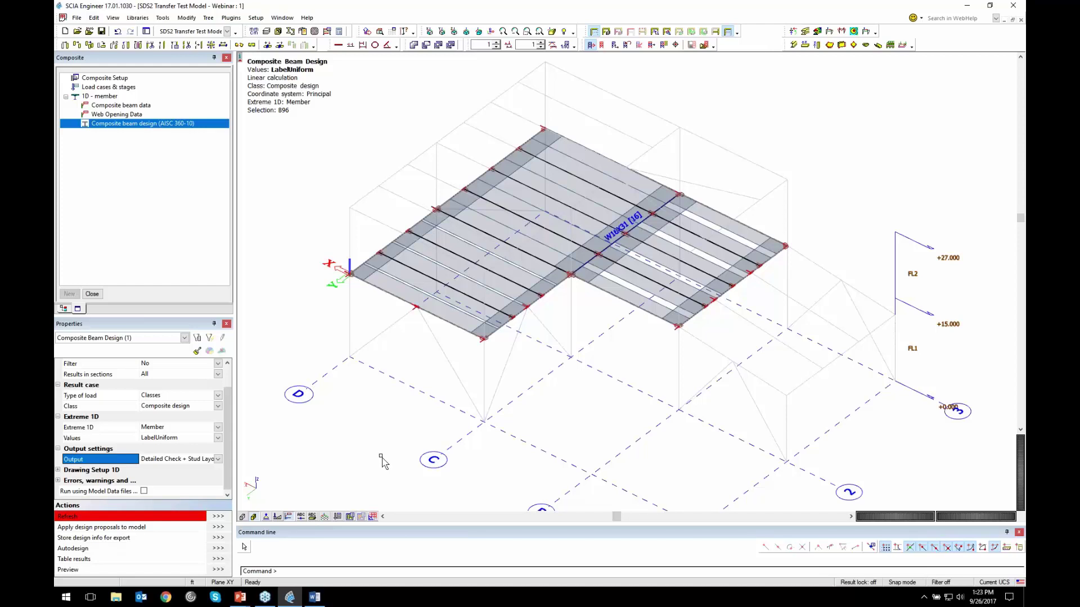
left_click(93, 294)
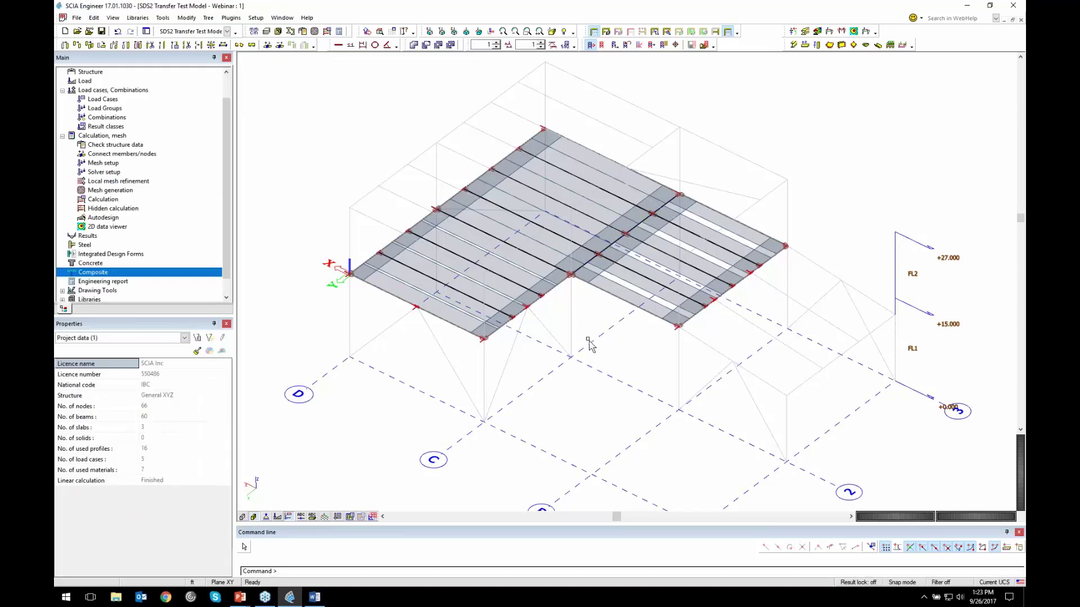
left_click(594, 33)
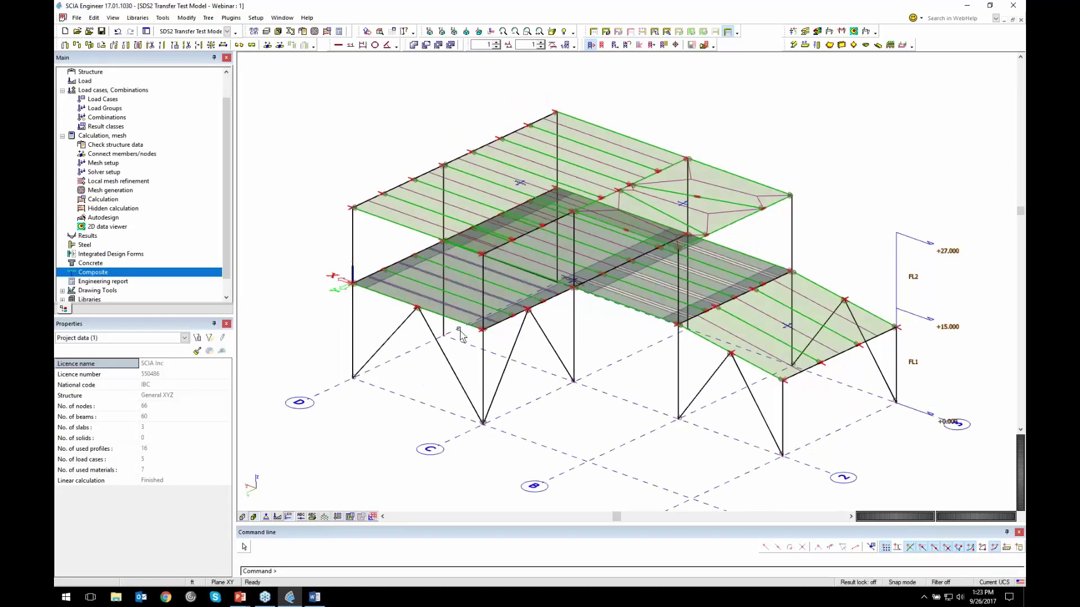
Step: Review the project's functionality settings for Structural model and BIM properties without changing them
scroll(95, 169, "up", 1)
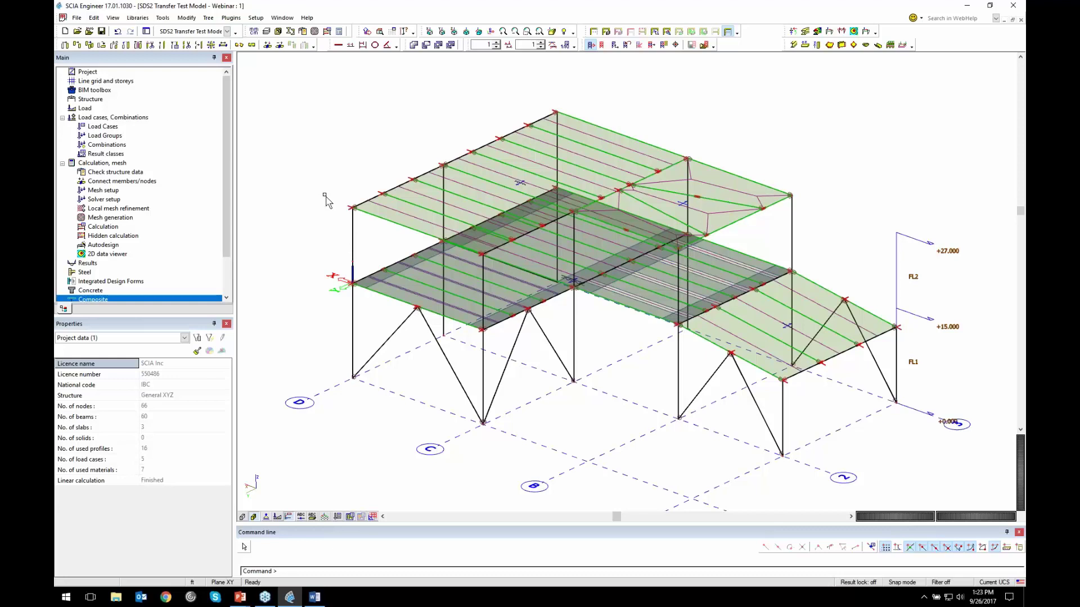
key("Up")
key("Up")
key("Up")
key("Up")
key("Up")
key("Up")
key("Up")
key("Up")
key("Up")
key("Up")
key("Up")
key("Up")
key("Up")
key("Up")
key("Up")
key("Up")
key("Up")
key("Up")
key("Up")
key("Up")
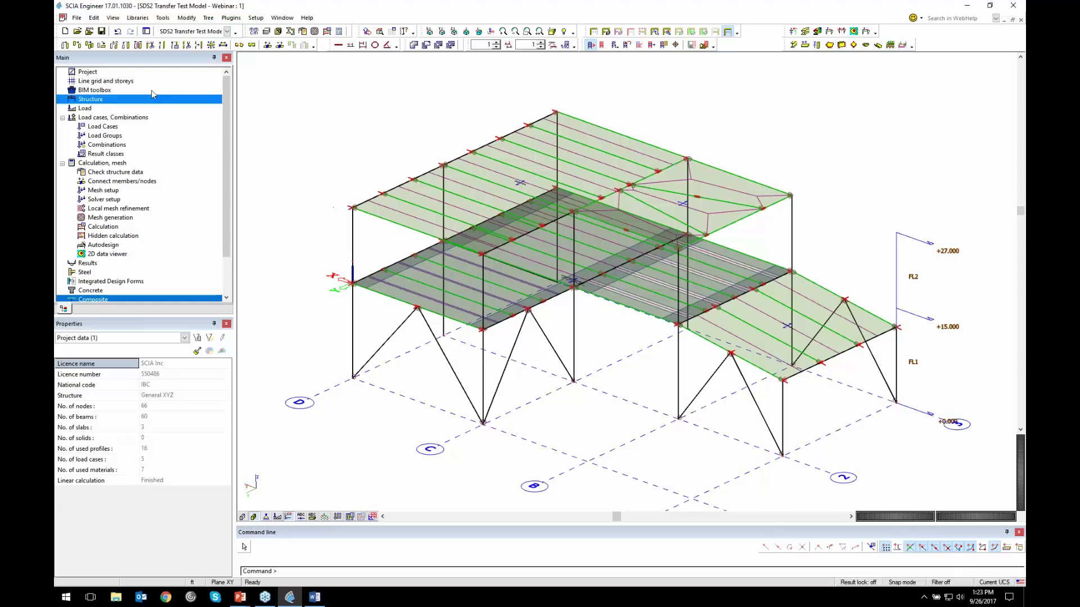
key("Return")
left_click(436, 192)
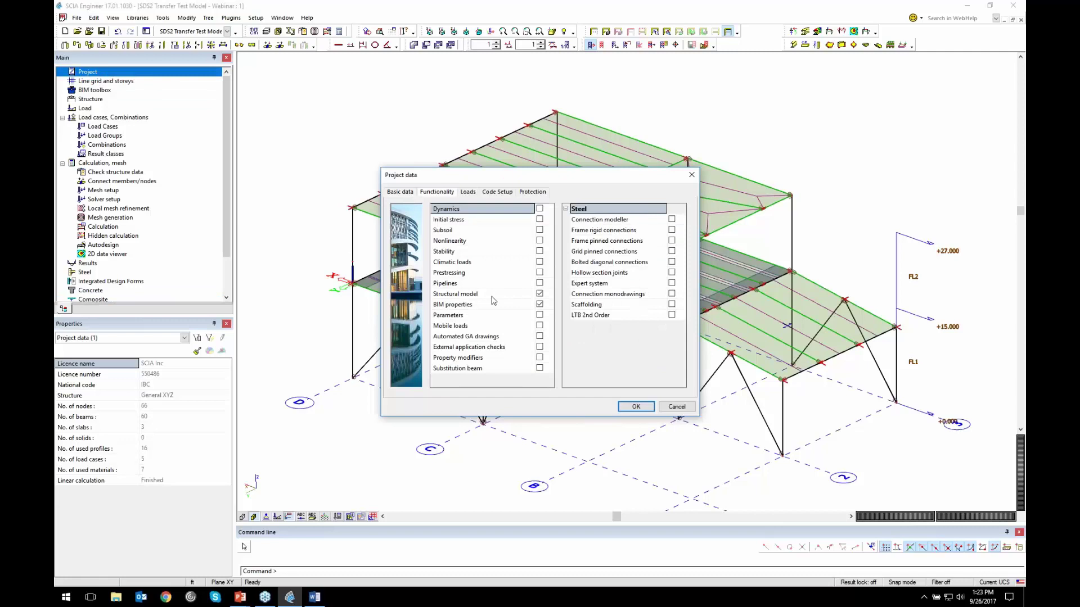
left_click(670, 410)
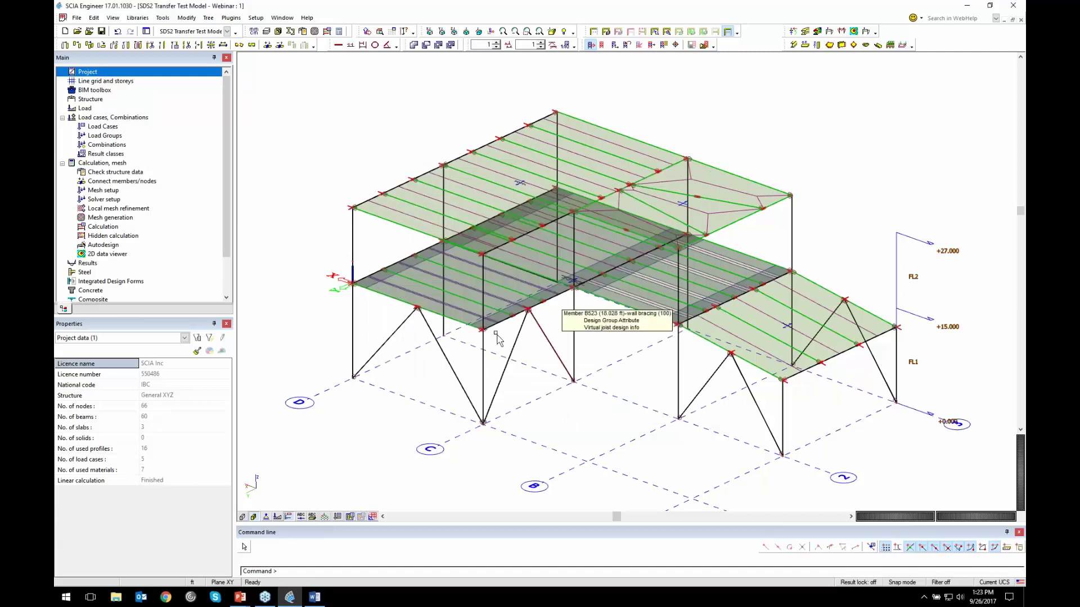
Step: Select the full-height corner column on grid line C and review its structural model properties, including priority, eccentricity and end offsets
left_click(483, 347)
scroll(111, 425, "down", 2)
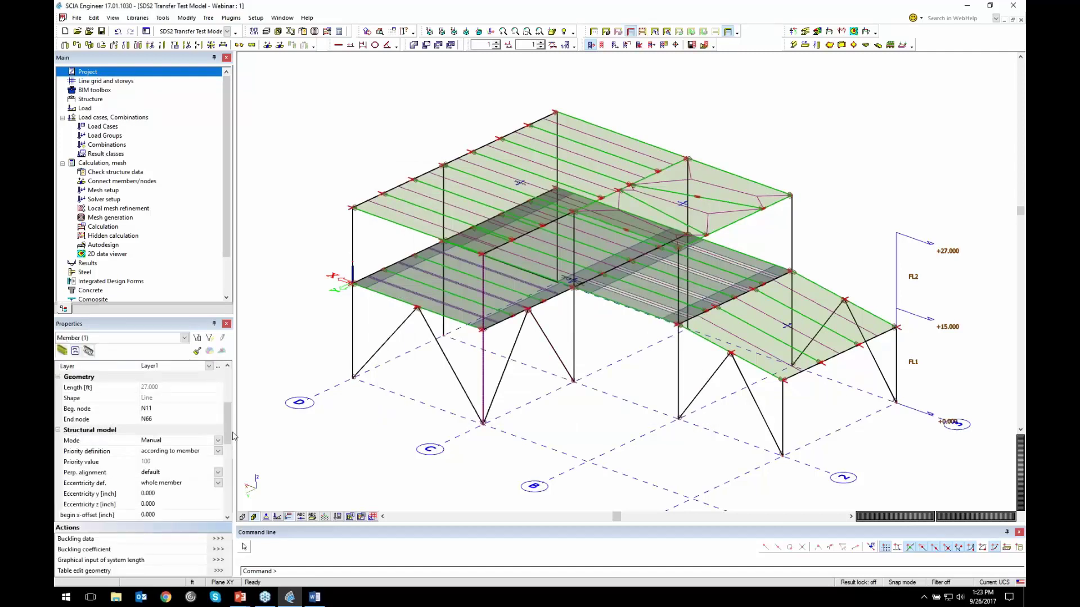
left_click_drag(230, 439, 227, 450)
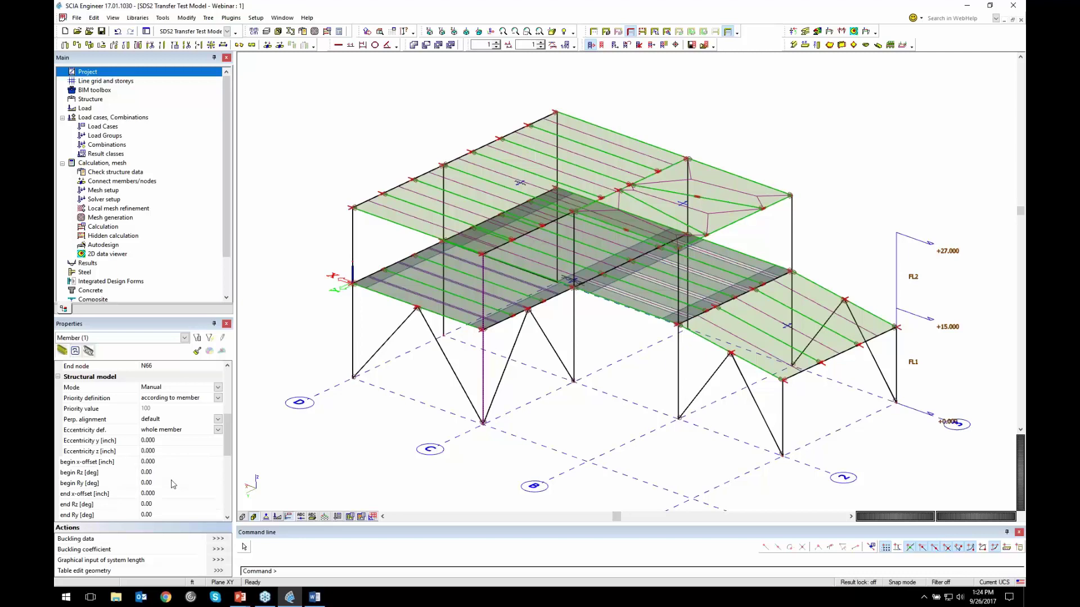
Step: Display the members with their solid rendered profiles and generate the structural model
left_click(244, 517)
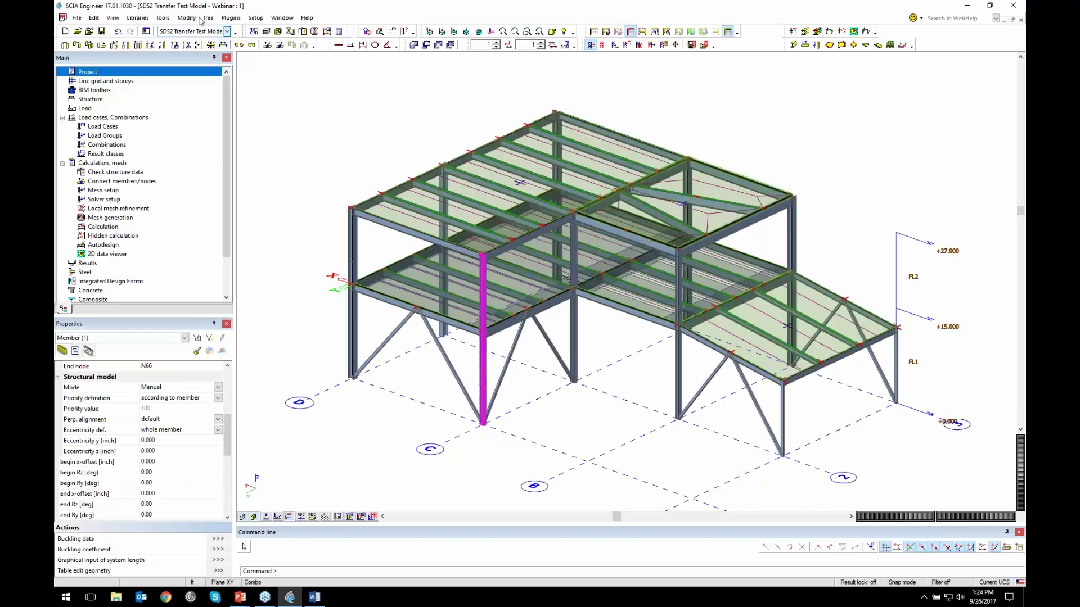
left_click(113, 17)
mouse_move(145, 29)
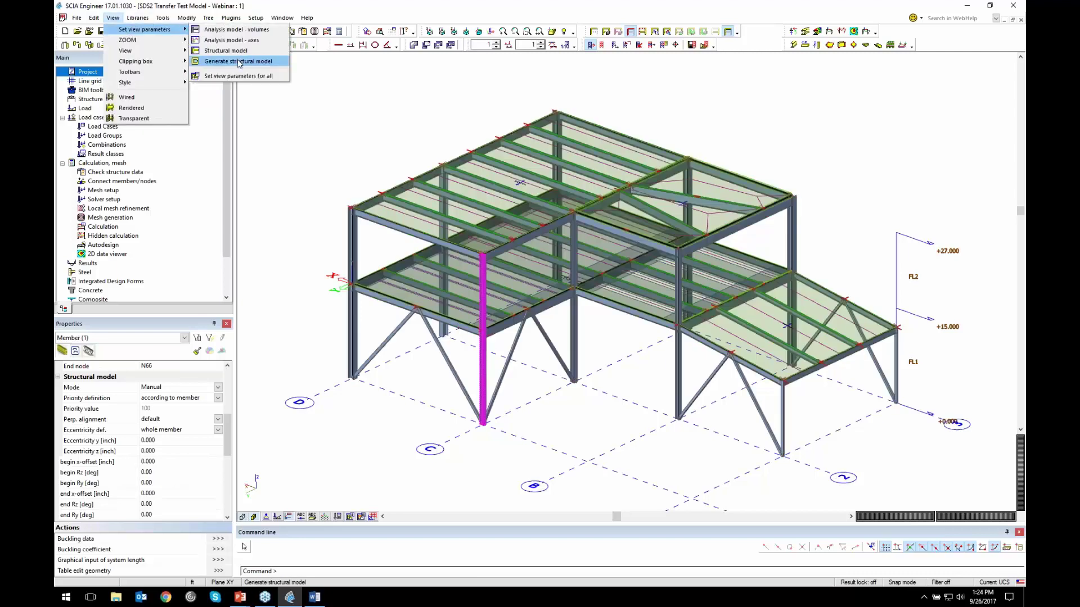
left_click(239, 61)
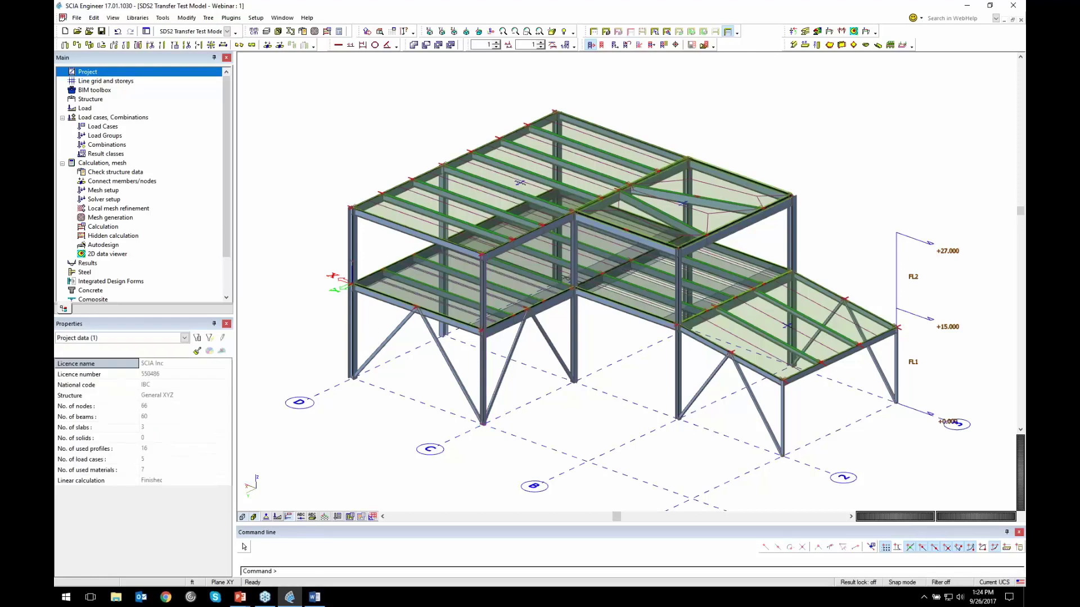
Step: Start an IFC export of the model, saved on the Desktop as SDS2 Transfer Test Model - Webinar
left_click(79, 18)
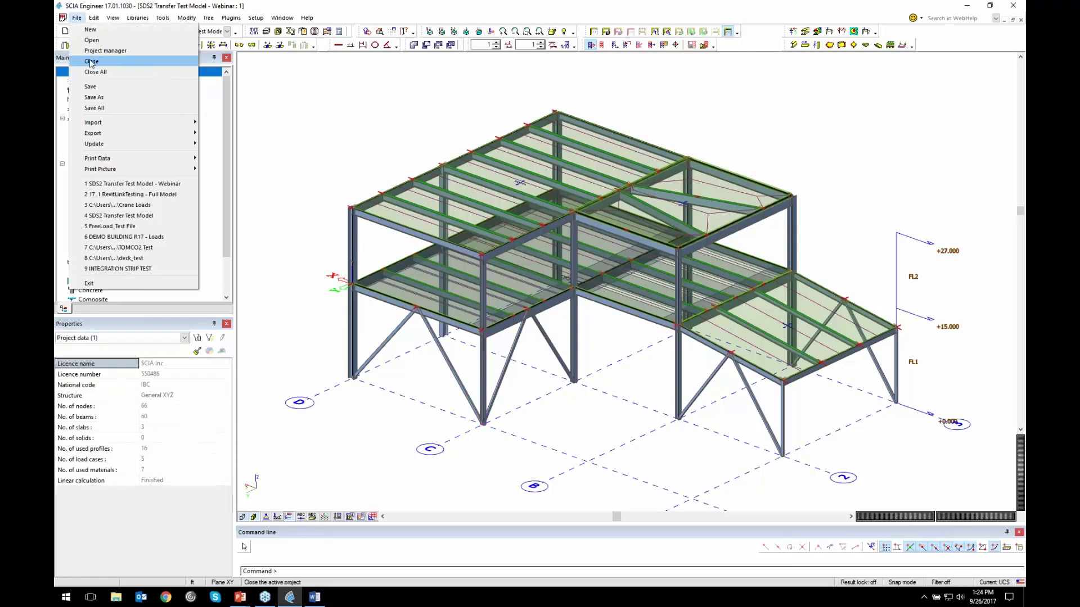
mouse_move(112, 133)
left_click(246, 218)
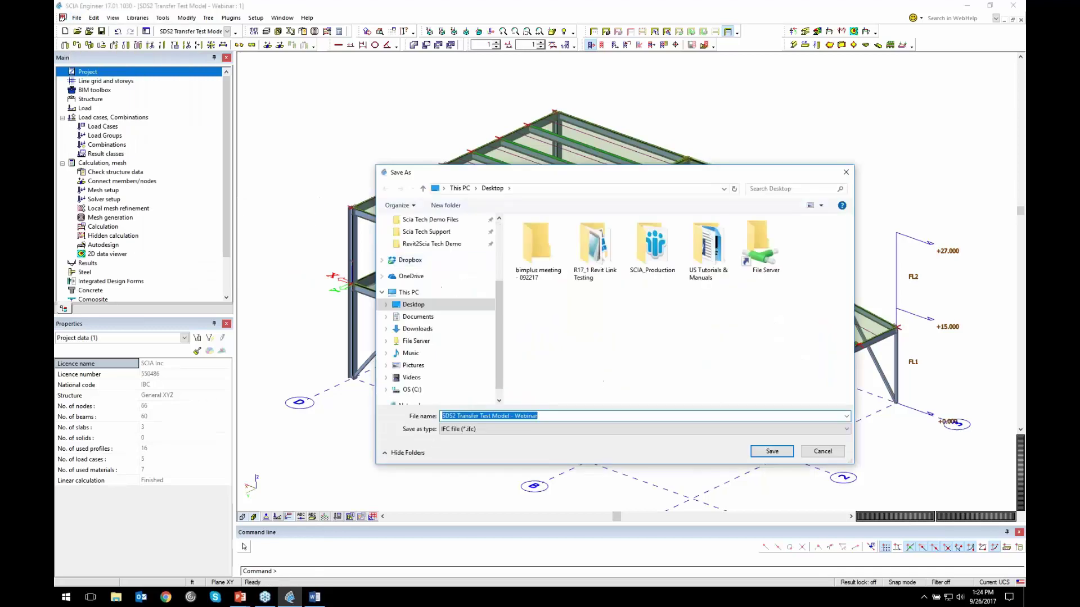
left_click(775, 452)
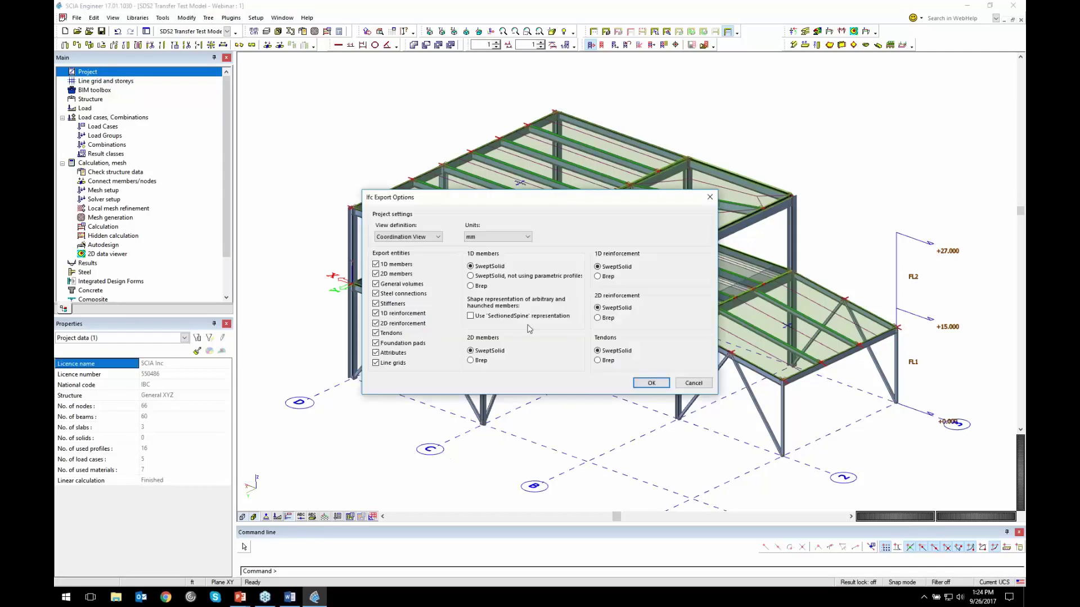
Step: Export the IFC file in inches with only 1D members, 2D members and line grids included, and close the export report
left_click(507, 237)
left_click(509, 273)
left_click(392, 353)
left_click(395, 343)
left_click(396, 333)
left_click(397, 324)
left_click(397, 313)
left_click(398, 304)
left_click(400, 293)
left_click(400, 284)
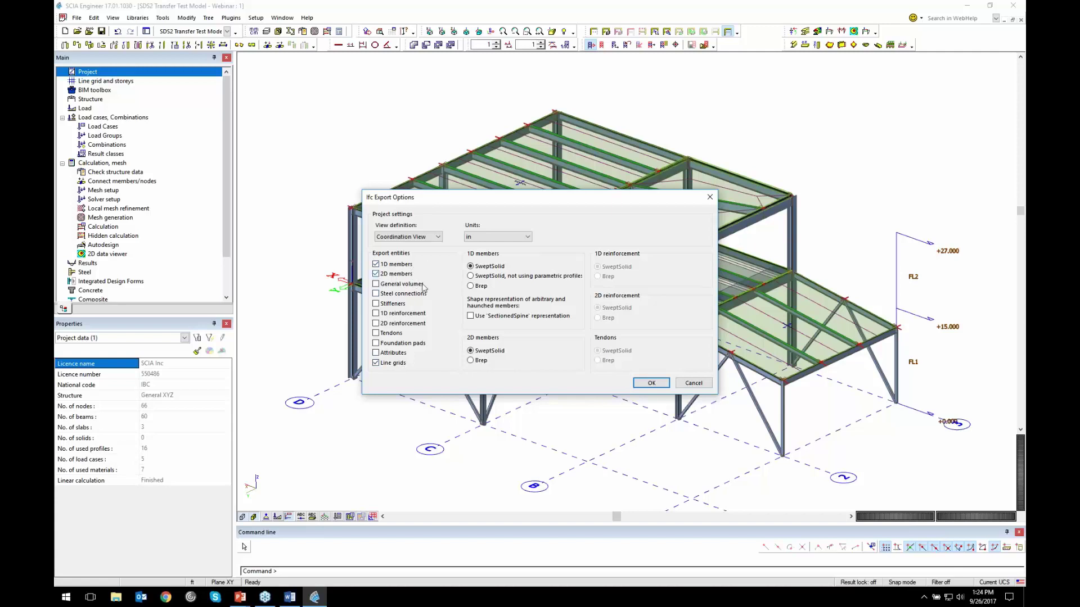
left_click(651, 384)
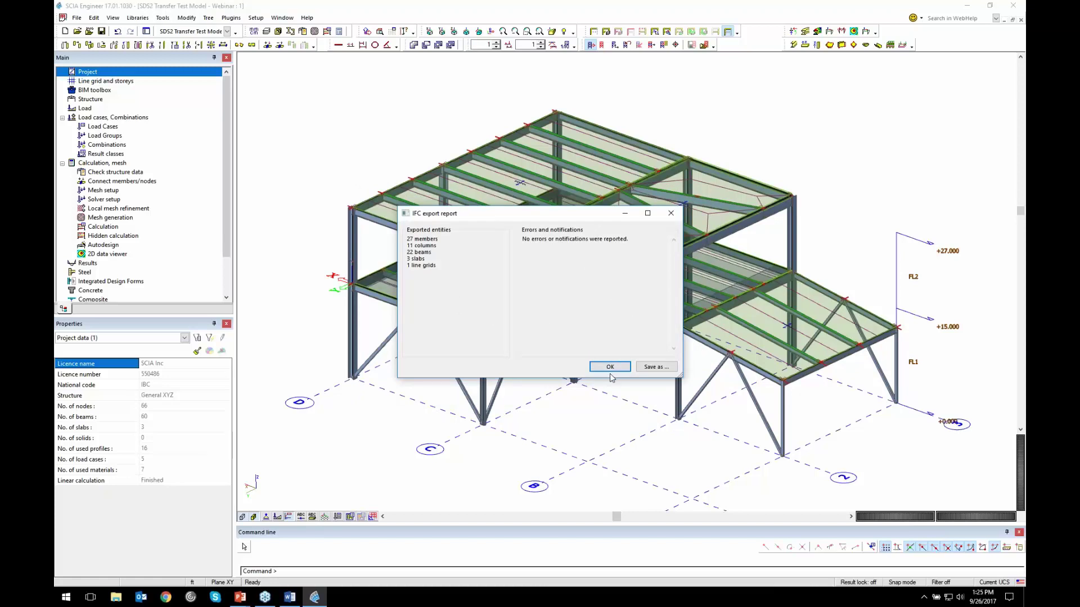
left_click(671, 213)
Step: Open the project's XML input/output document
left_click(165, 19)
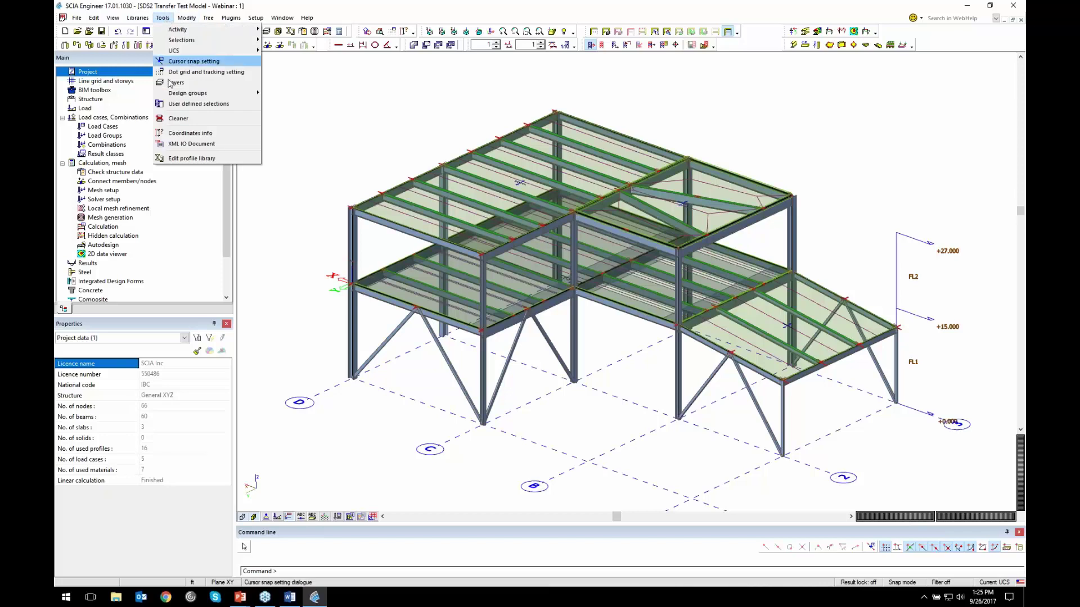
left_click(198, 145)
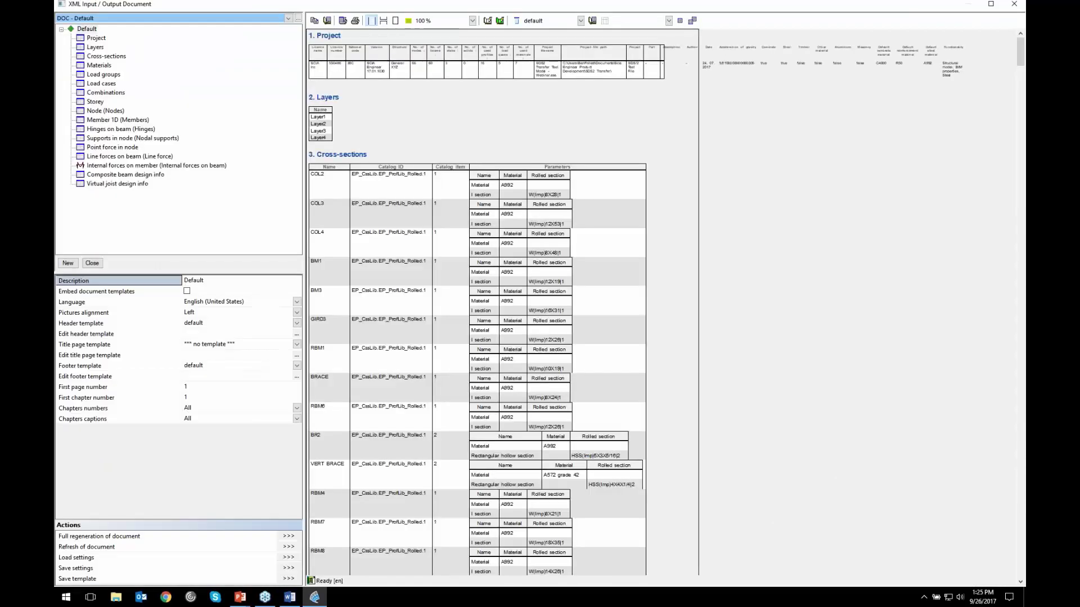
right_click(526, 116)
left_click(543, 120)
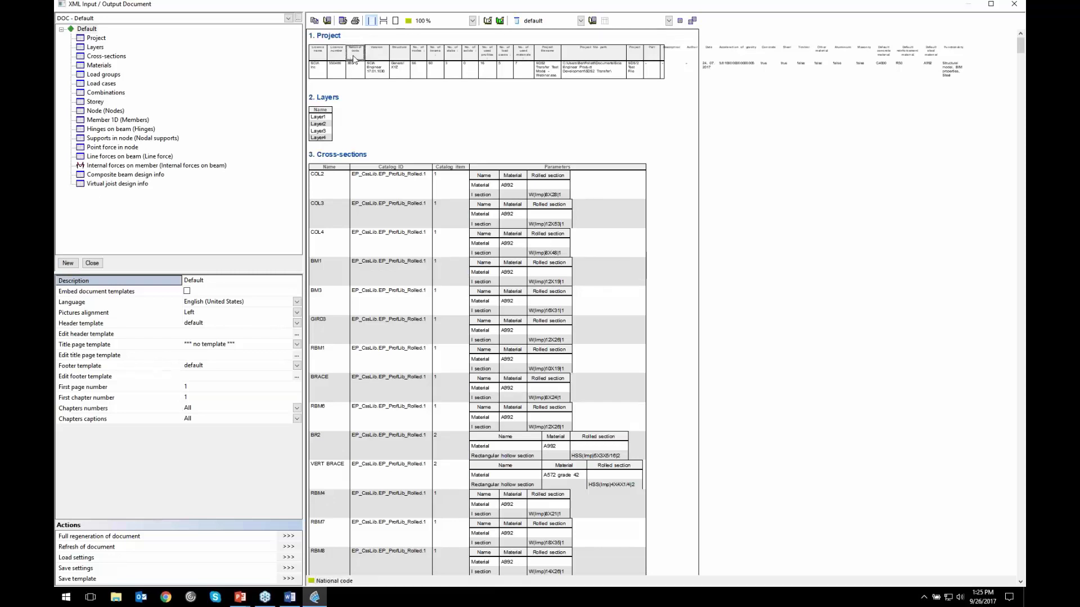
Step: Export the document as SDS2 Transfer Test Model - Webinar.xml on the Desktop, replacing the existing file, and close the opened XML and document
left_click(314, 21)
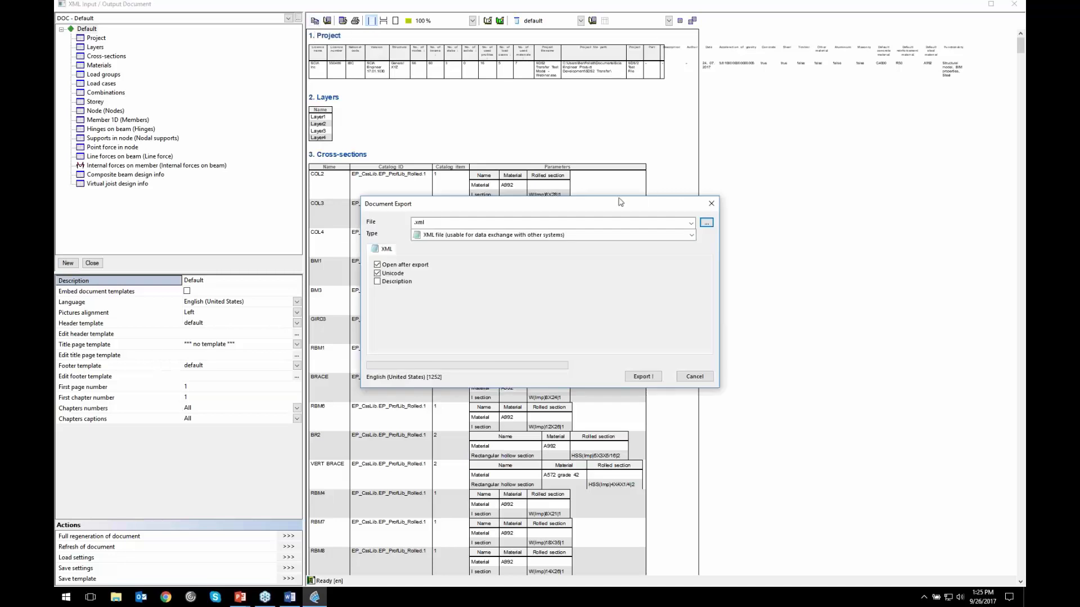
left_click(706, 223)
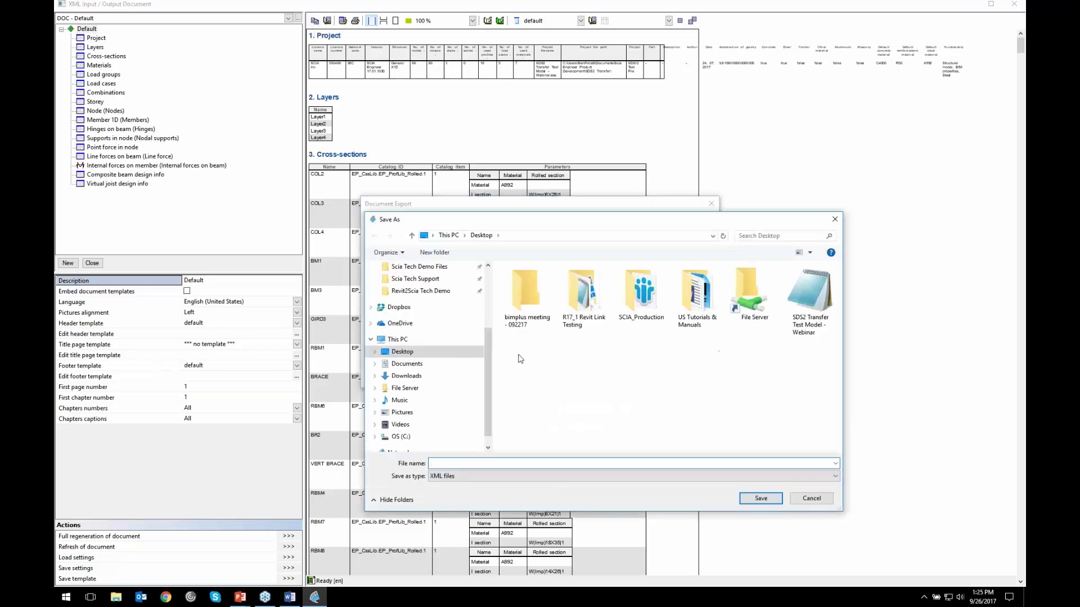
left_click(810, 295)
left_click(760, 499)
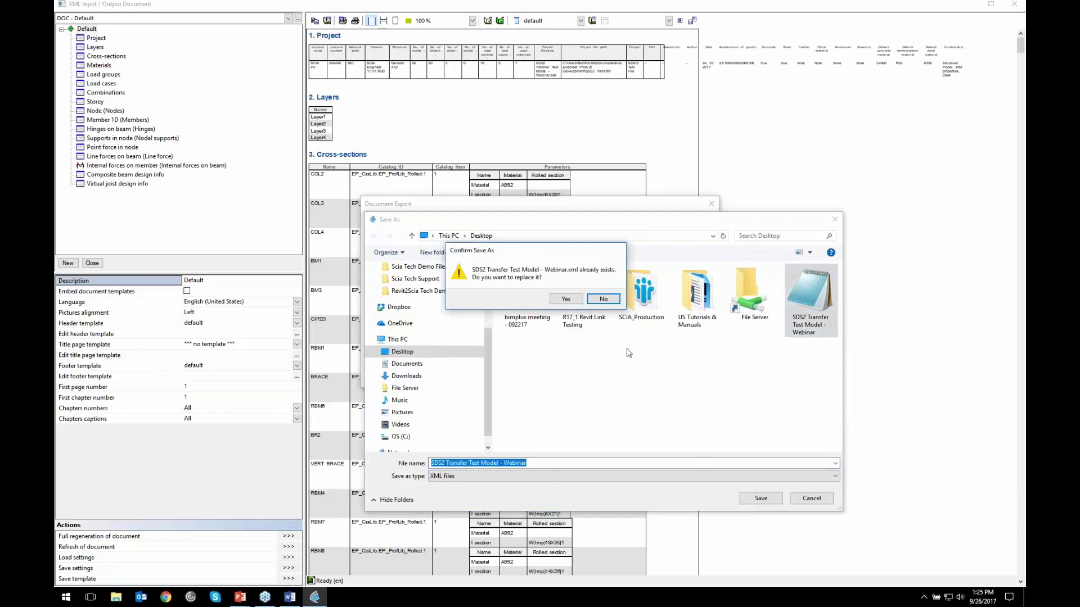
left_click(578, 303)
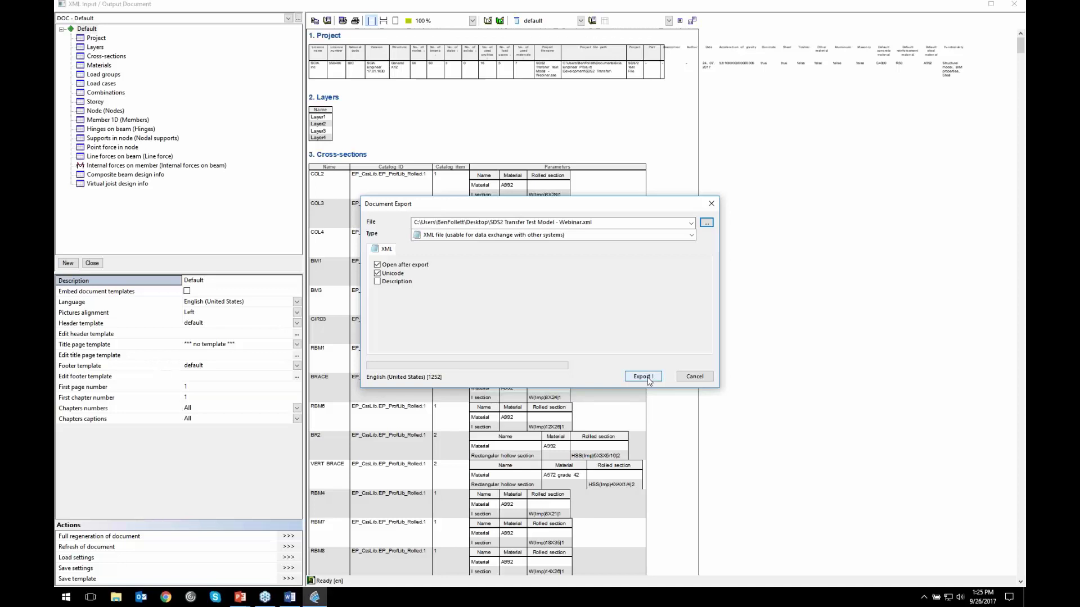
left_click(648, 378)
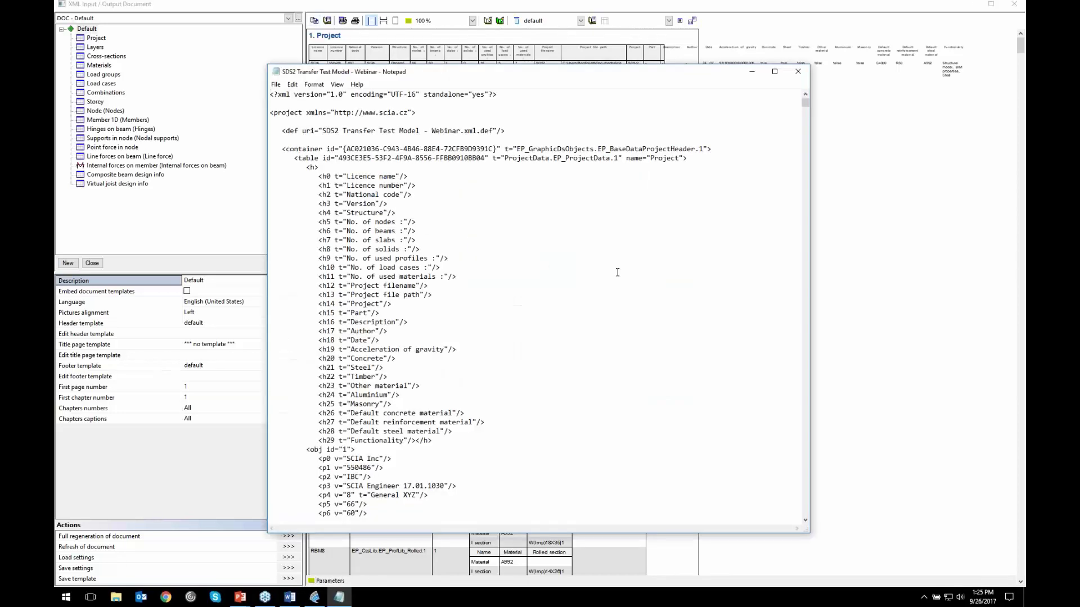
left_click(797, 71)
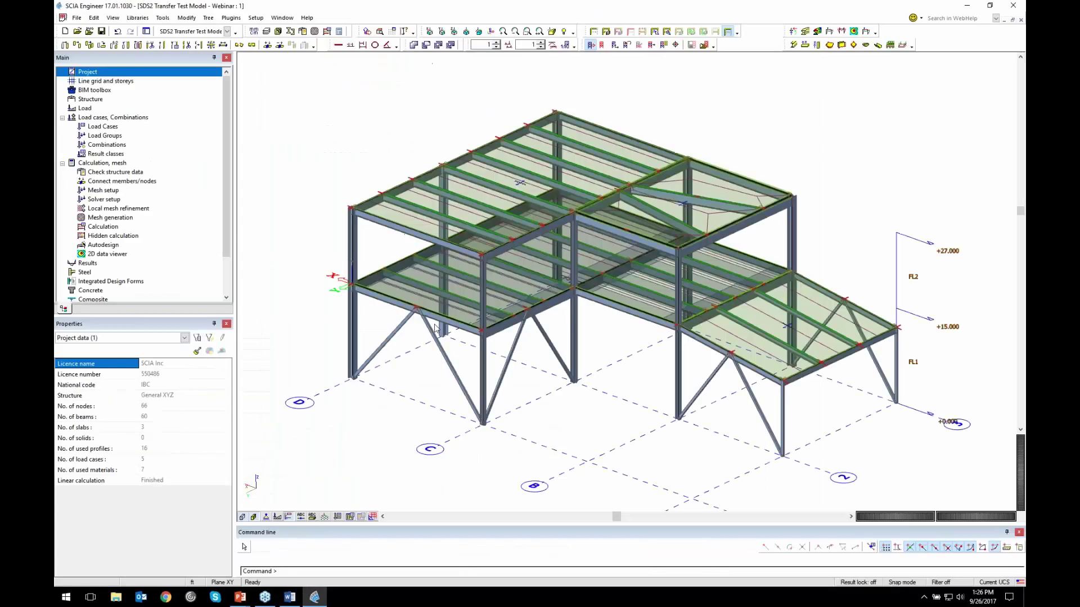
left_click(1014, 4)
Step: Switch to SDS/2 2017 Engineering and reposition its main menu window slightly higher on the desktop
key("alt+Tab")
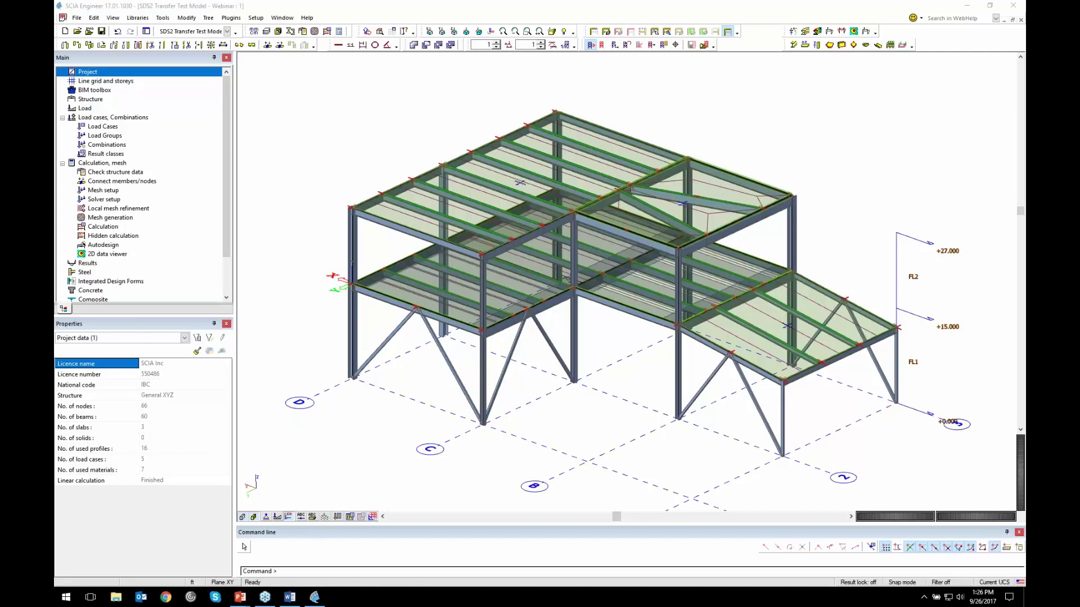
key("alt+Tab")
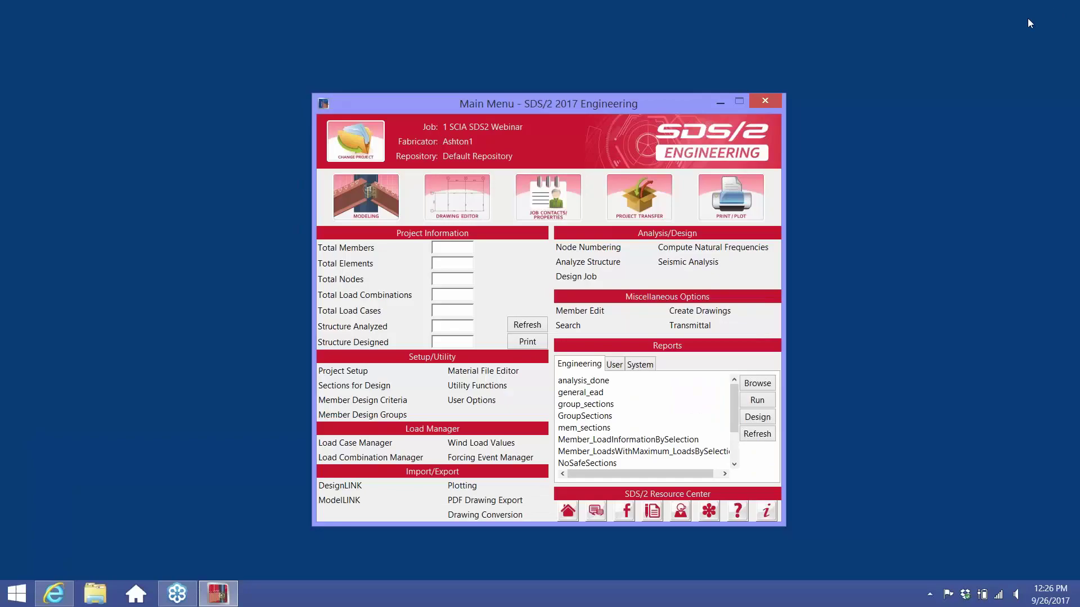
left_click(915, 15)
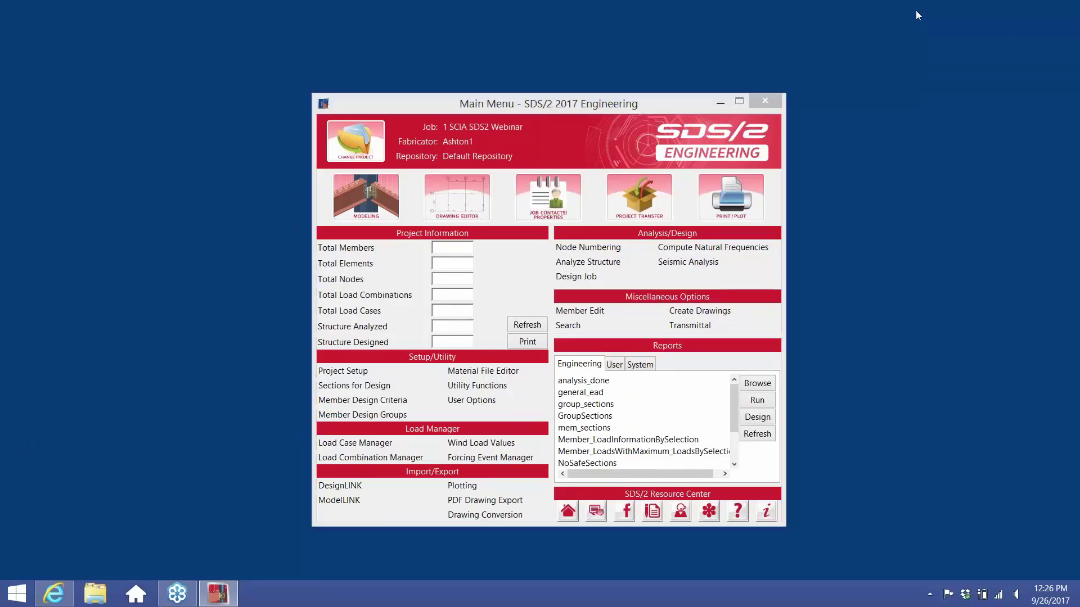
left_click(589, 106)
left_click_drag(596, 101, 598, 94)
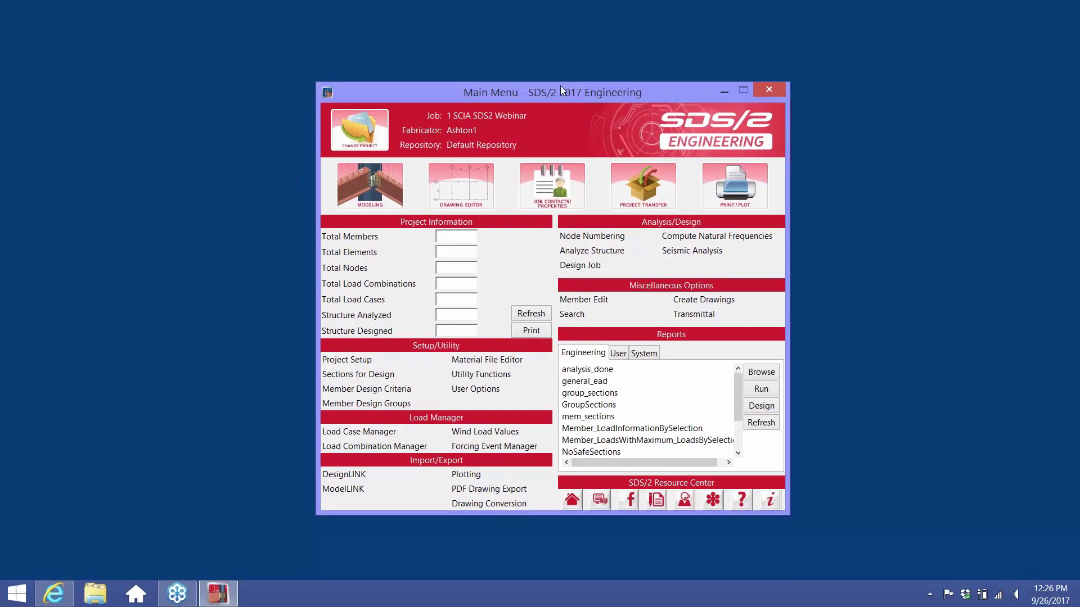
Step: Load the SDS2 Transfer Test Model - Webinar IFC file from the Desktop into DesignLINK as the neutral file
left_click(358, 477)
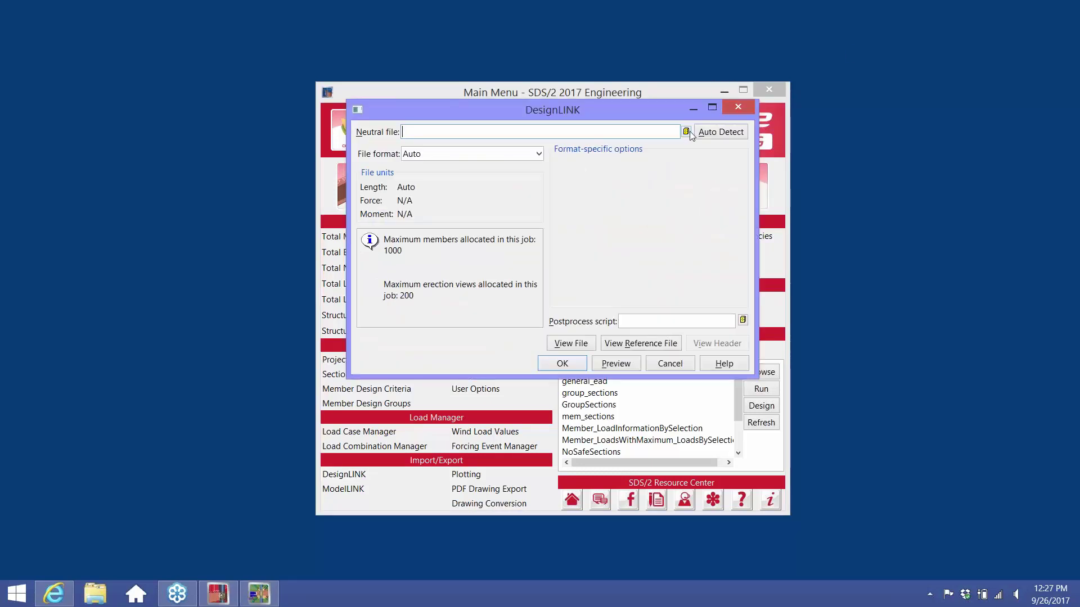
left_click(686, 132)
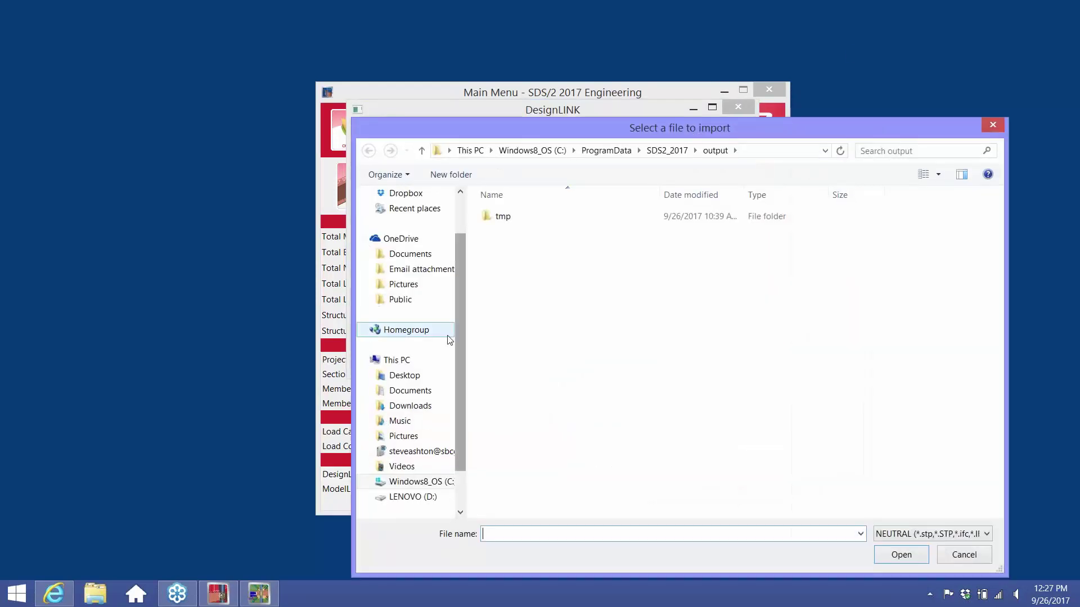
left_click(415, 375)
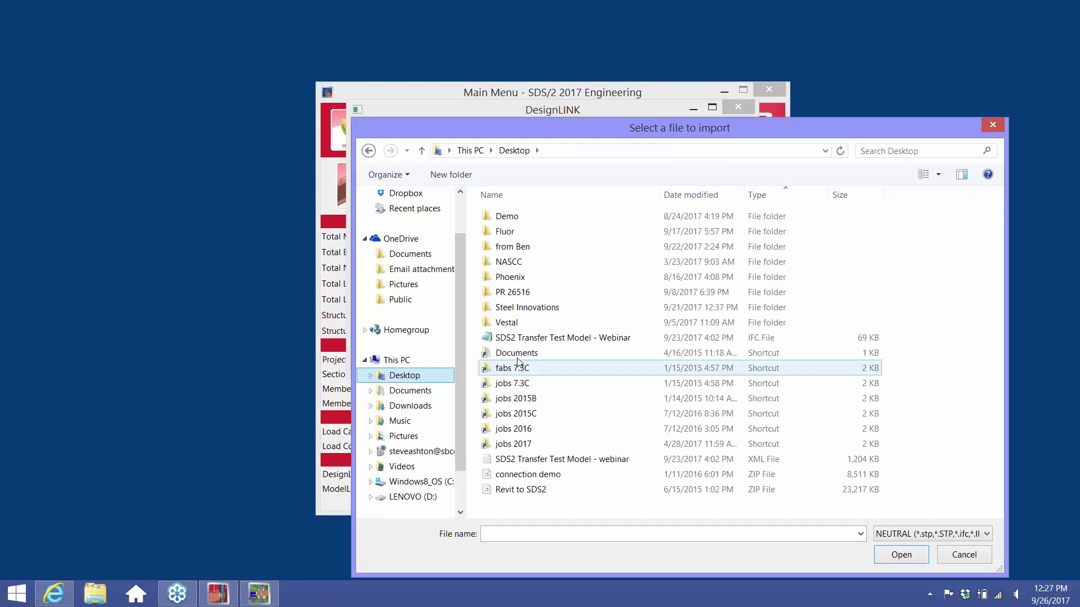
left_click(550, 339)
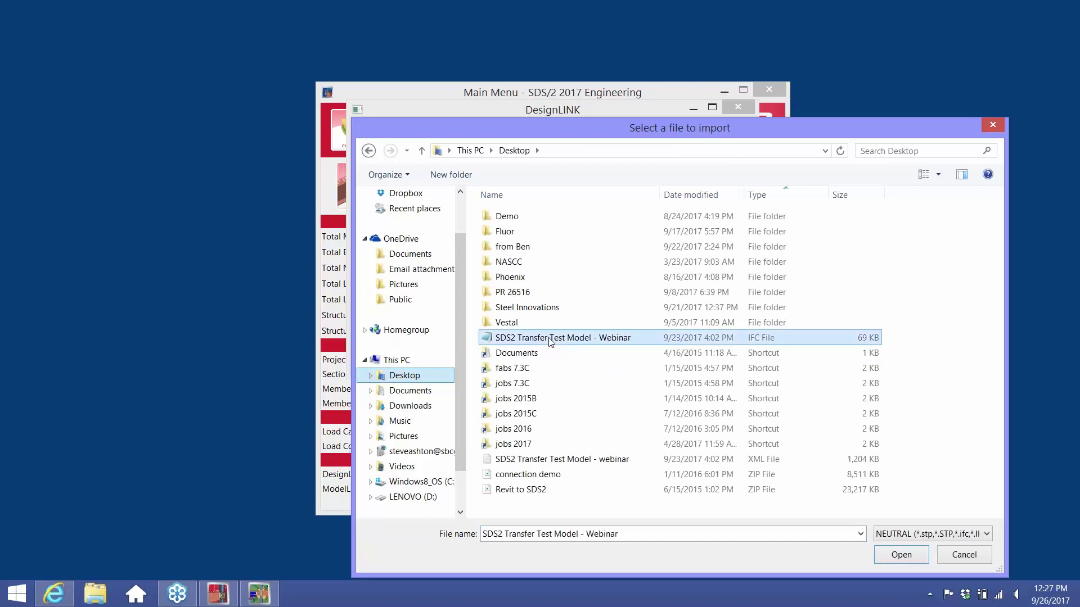
double_click(549, 339)
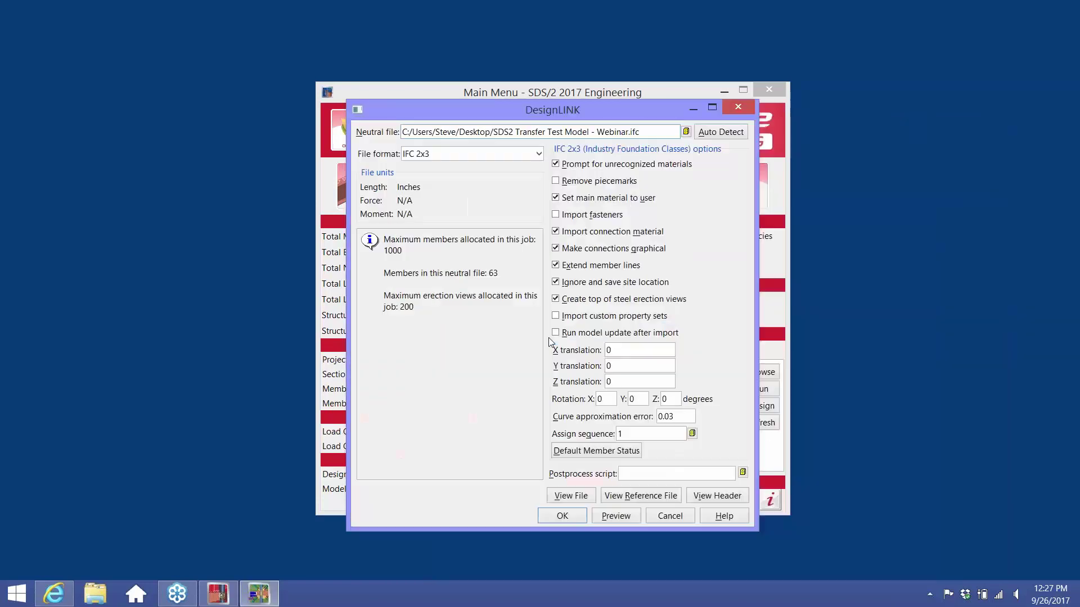
Step: Import the IFC model without setting main material to user, bring each unknown material in as misc, and close the import reports
left_click(587, 199)
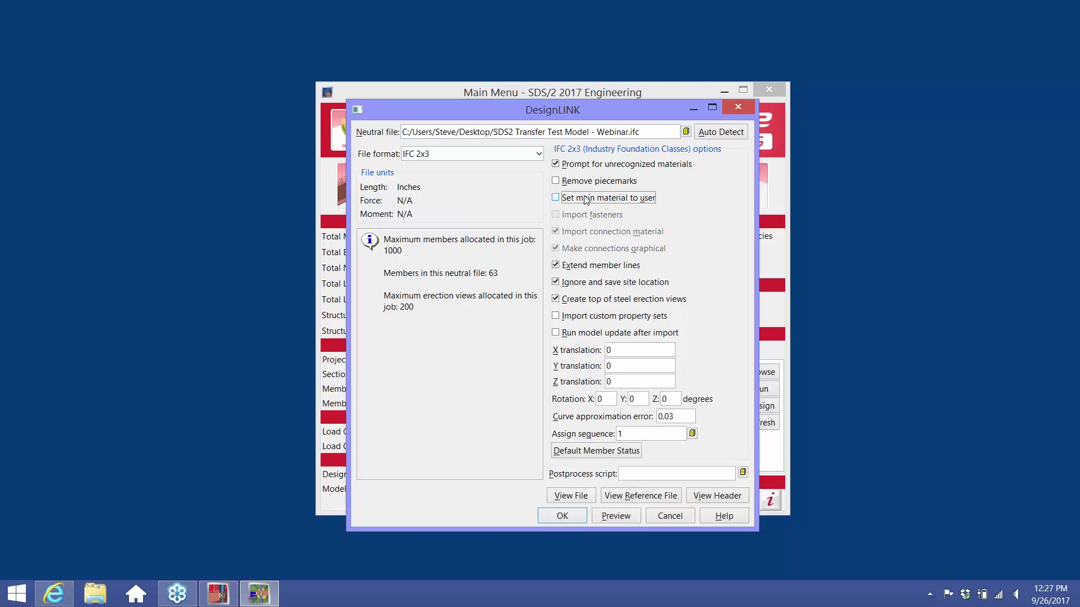
key("Return")
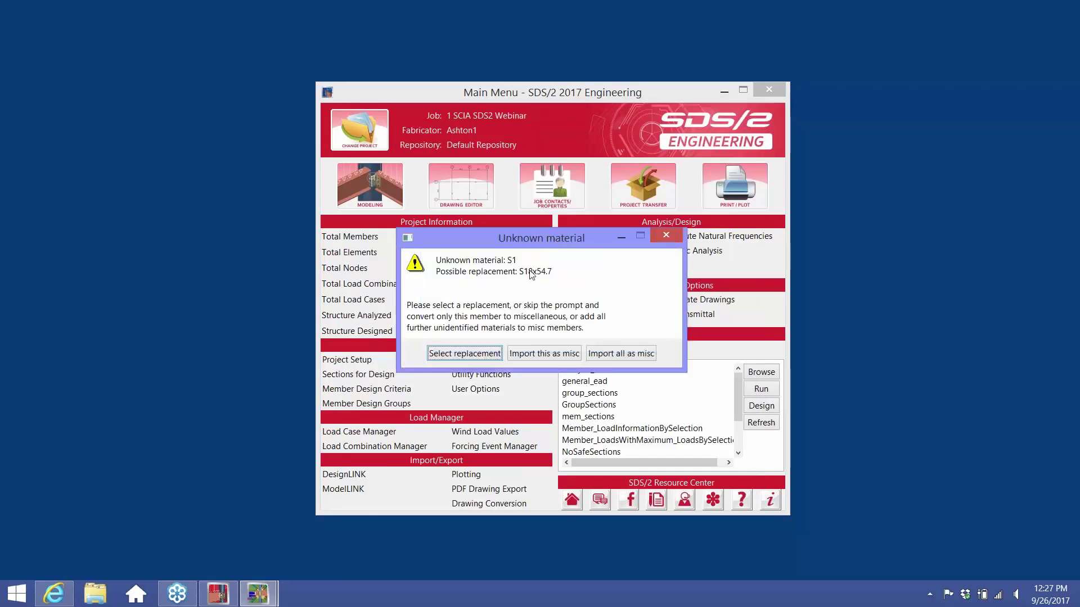
left_click(543, 354)
left_click(543, 354)
left_click(541, 354)
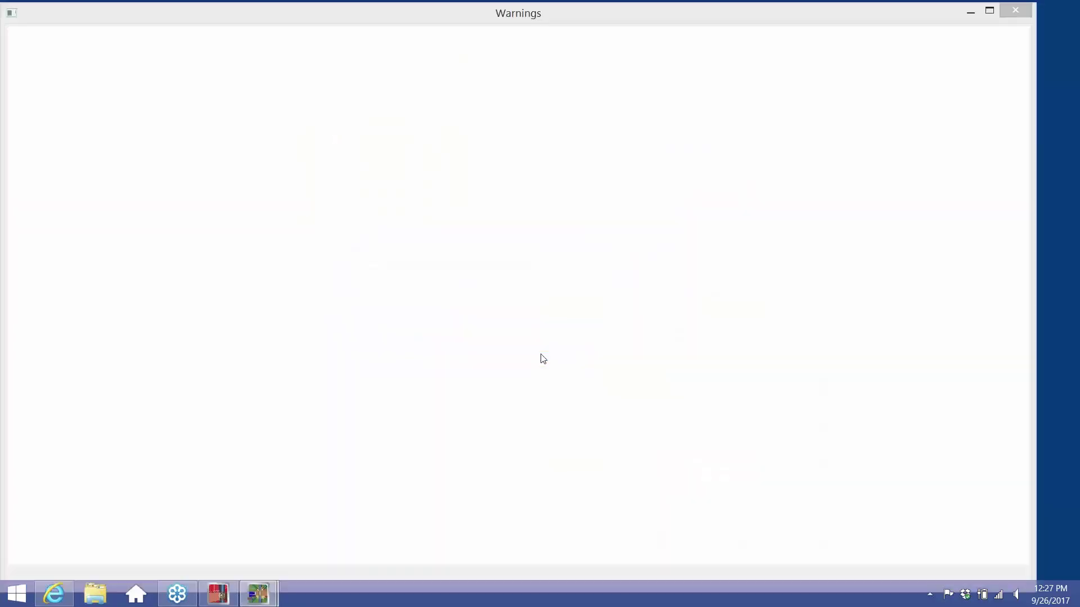
left_click(837, 574)
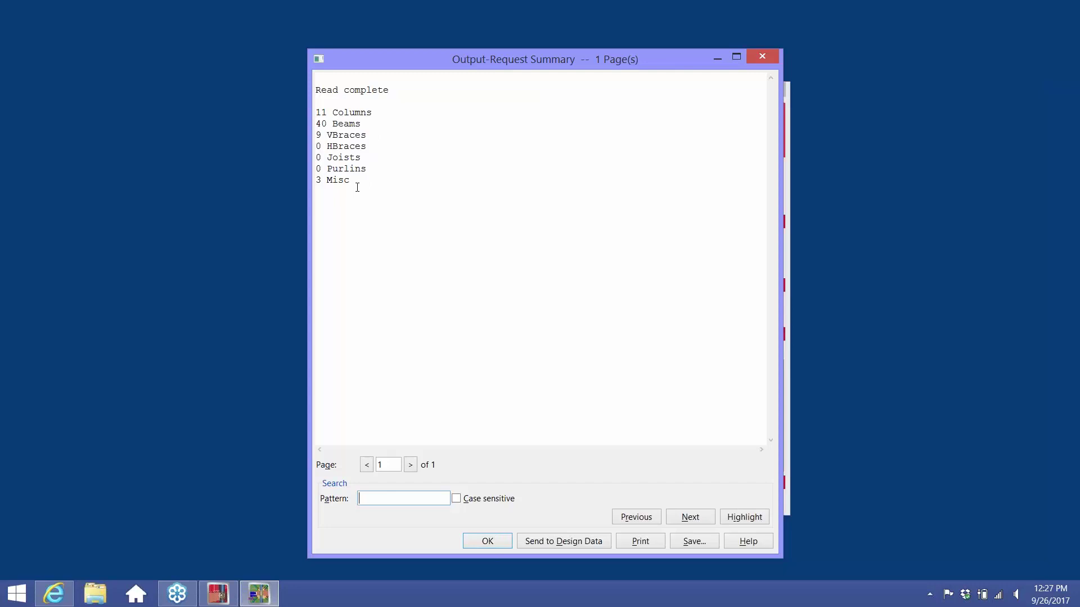
left_click(494, 541)
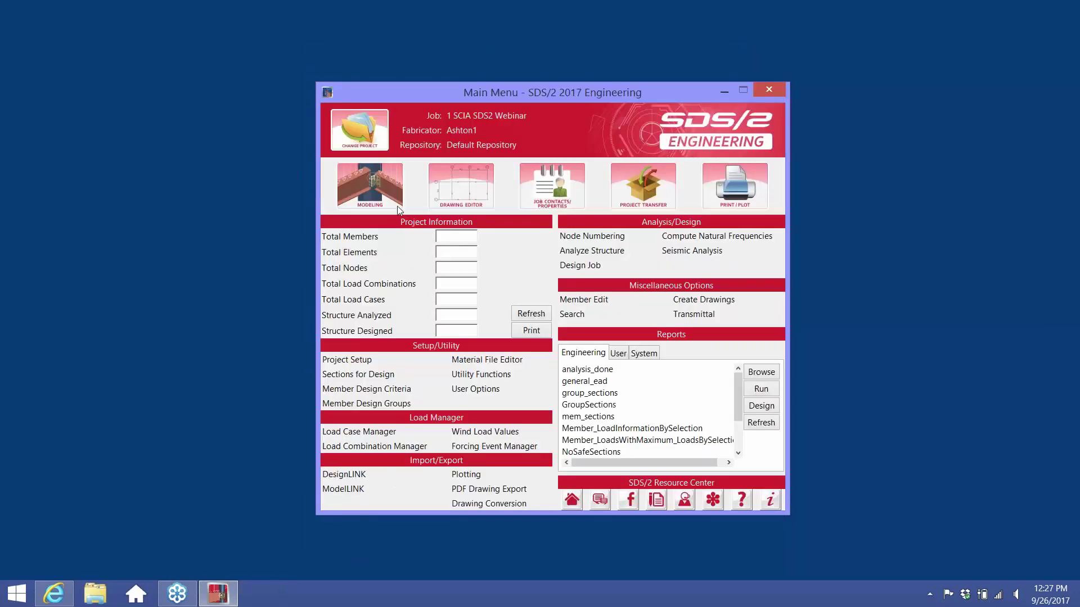
Step: Open the imported job in Modeling with the Iso-Auto erection view
left_click(367, 194)
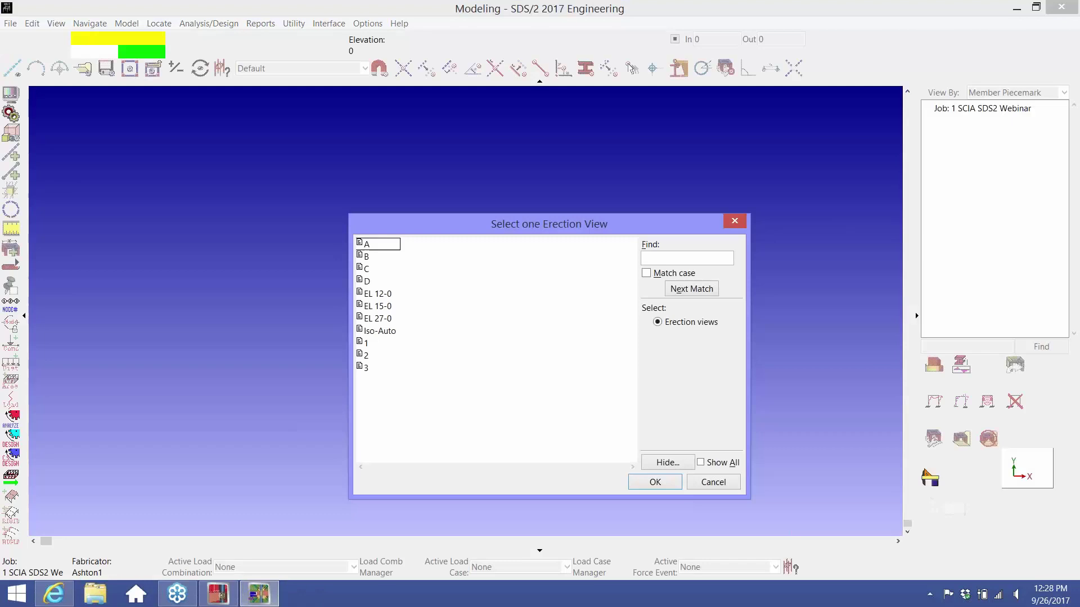
left_click(381, 331)
double_click(382, 332)
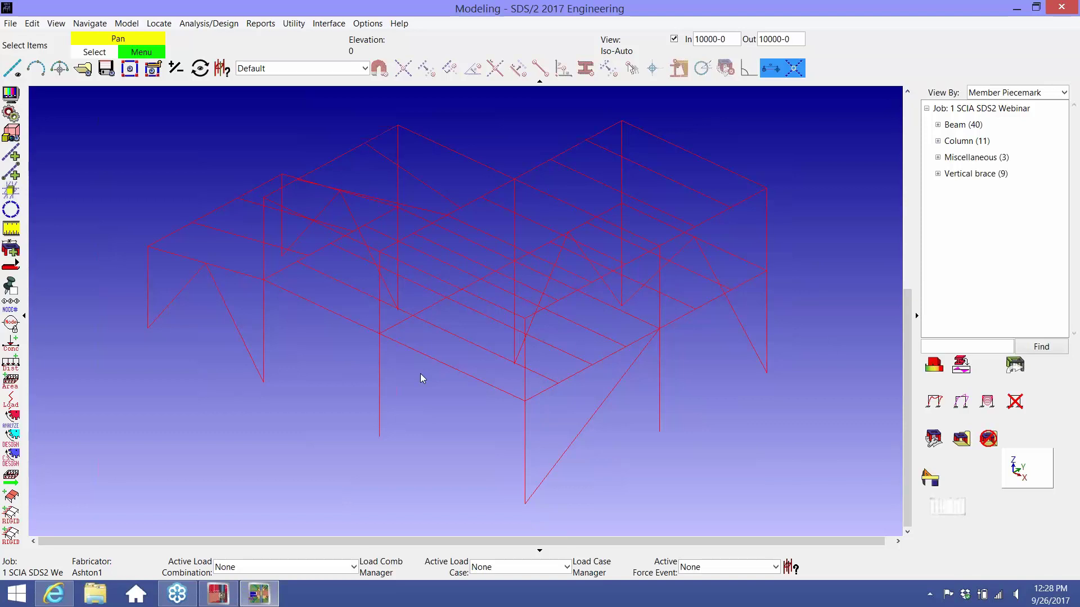
Step: Select all the columns through the Columns selection filter and set their bottom end connection type to User base/cap plt
middle_click_drag(420, 373, 517, 311, "shift")
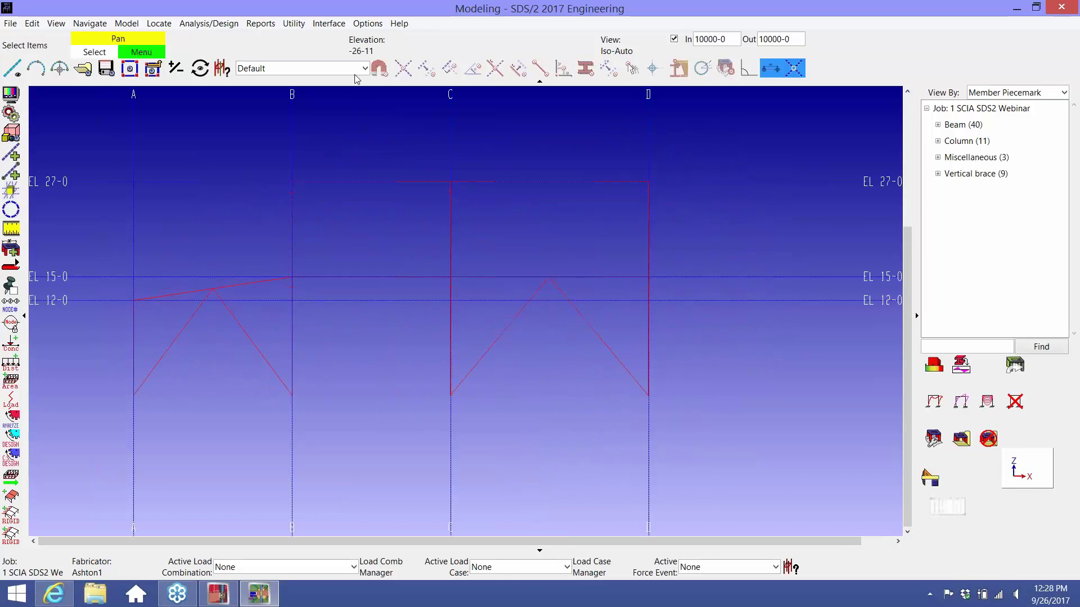
left_click(365, 68)
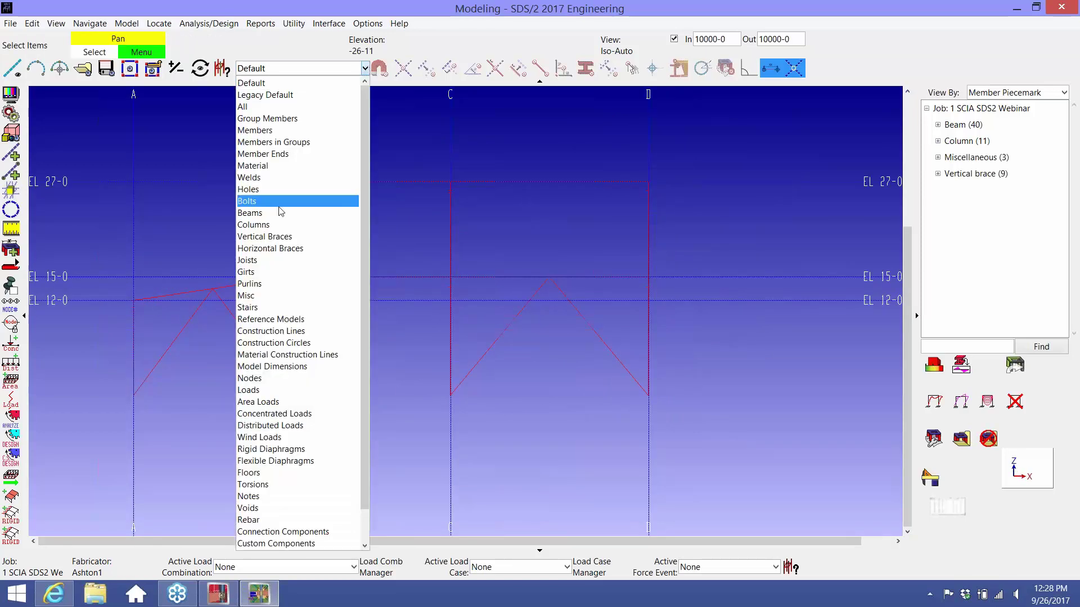
left_click(265, 224)
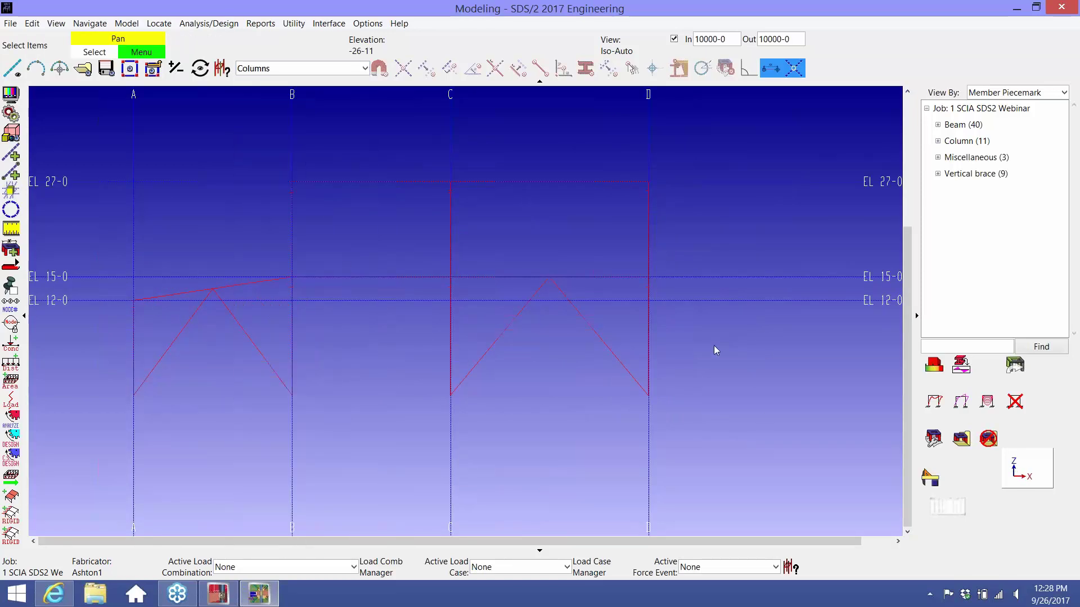
left_click_drag(523, 392, 83, 419)
right_click(174, 79)
left_click(216, 87)
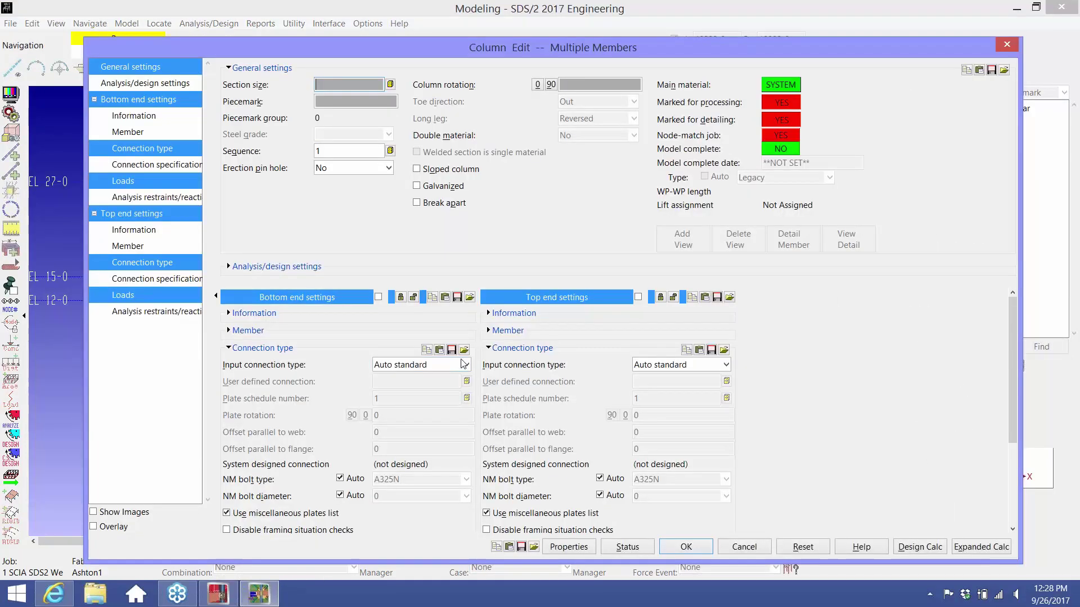
left_click(465, 364)
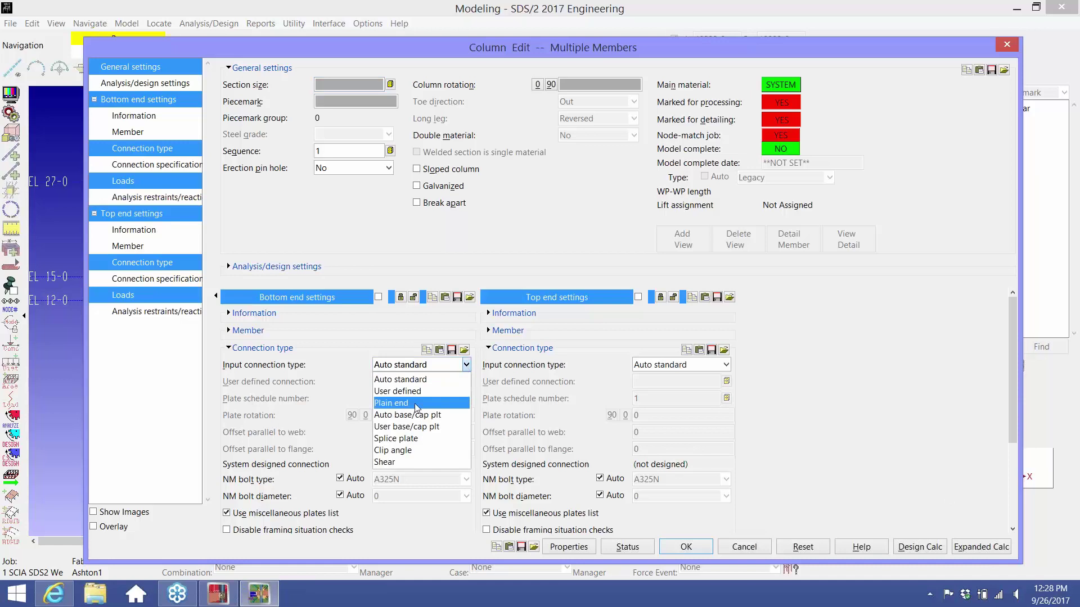
left_click(410, 428)
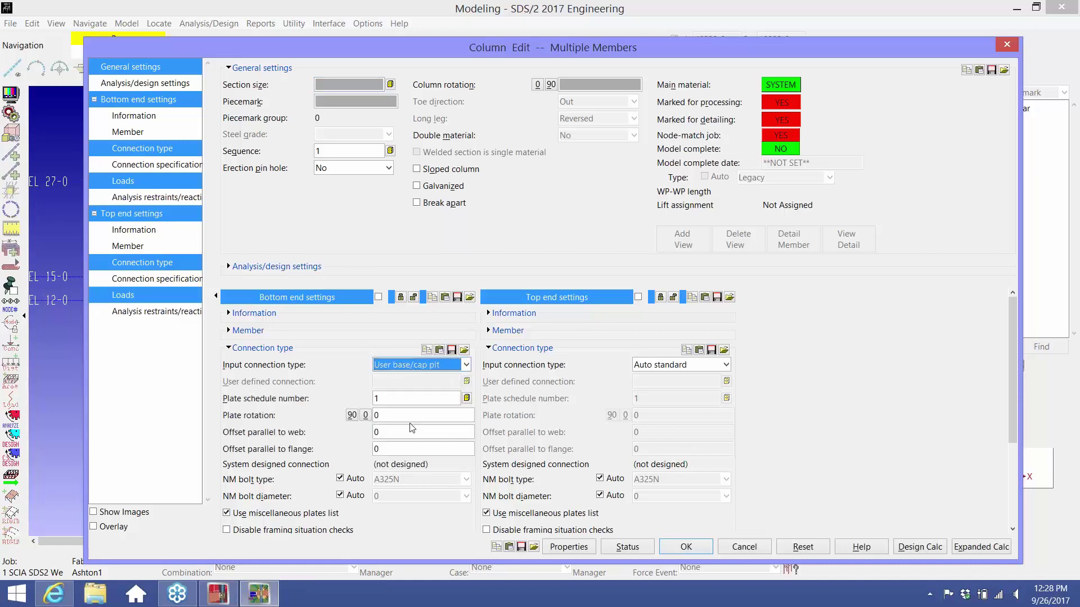
left_click(681, 547)
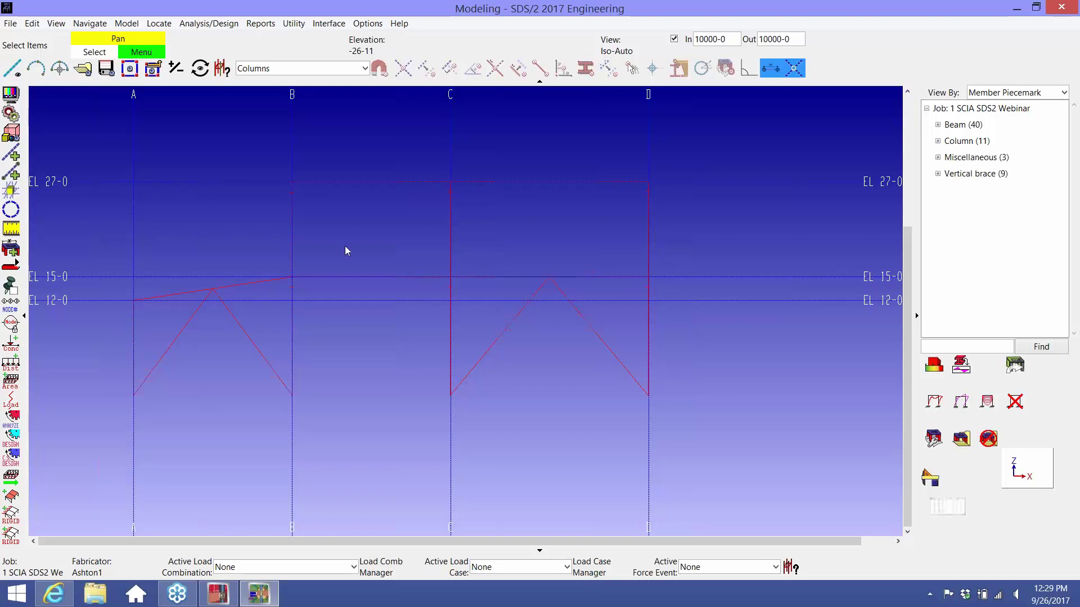
Step: Turn off the view's In/Out depth limits and set the vertical brace workpoints to 1/2 nominal depth of the supporting beam
left_click(674, 39)
left_click(31, 23)
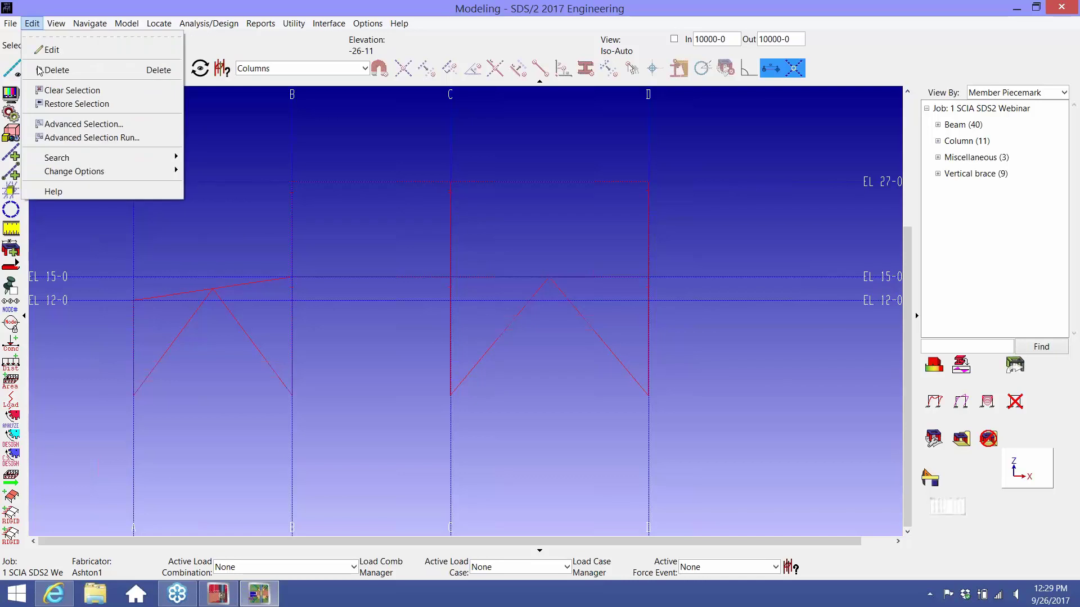
mouse_move(91, 172)
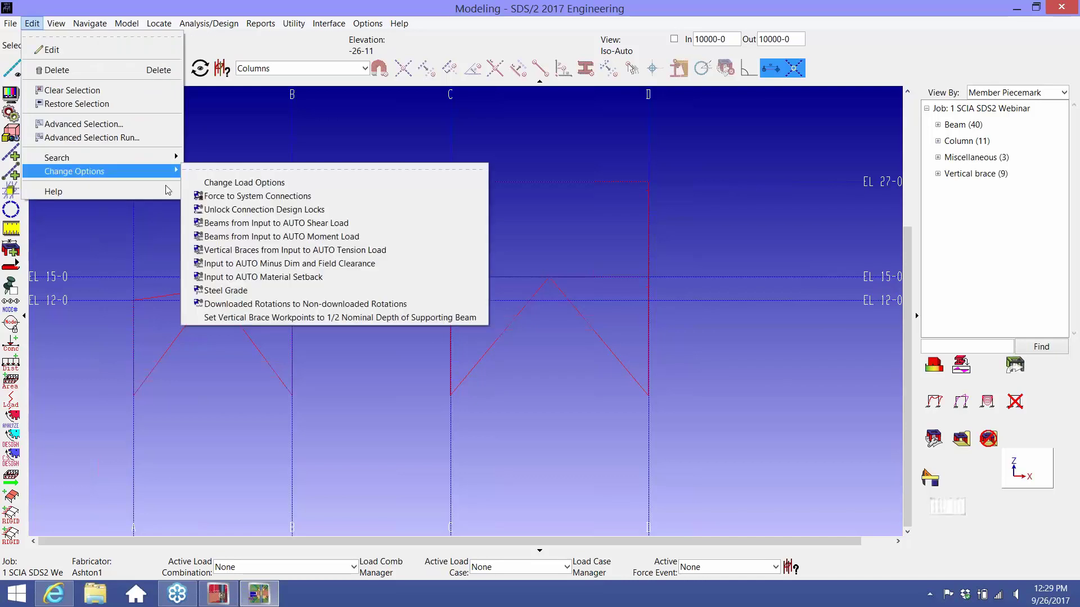
left_click(242, 319)
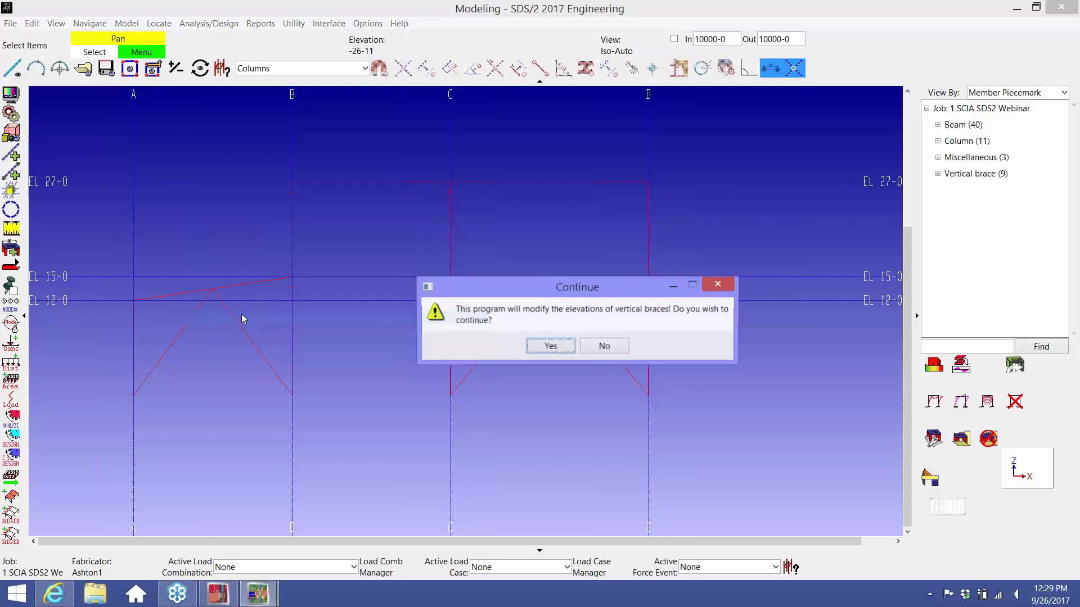
left_click(550, 346)
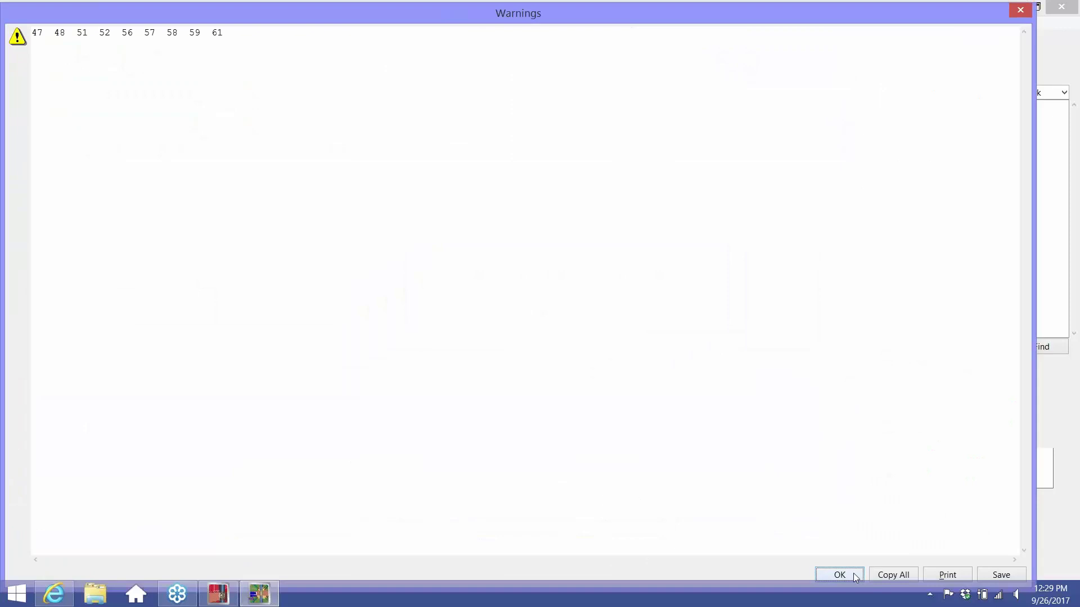
left_click(839, 575)
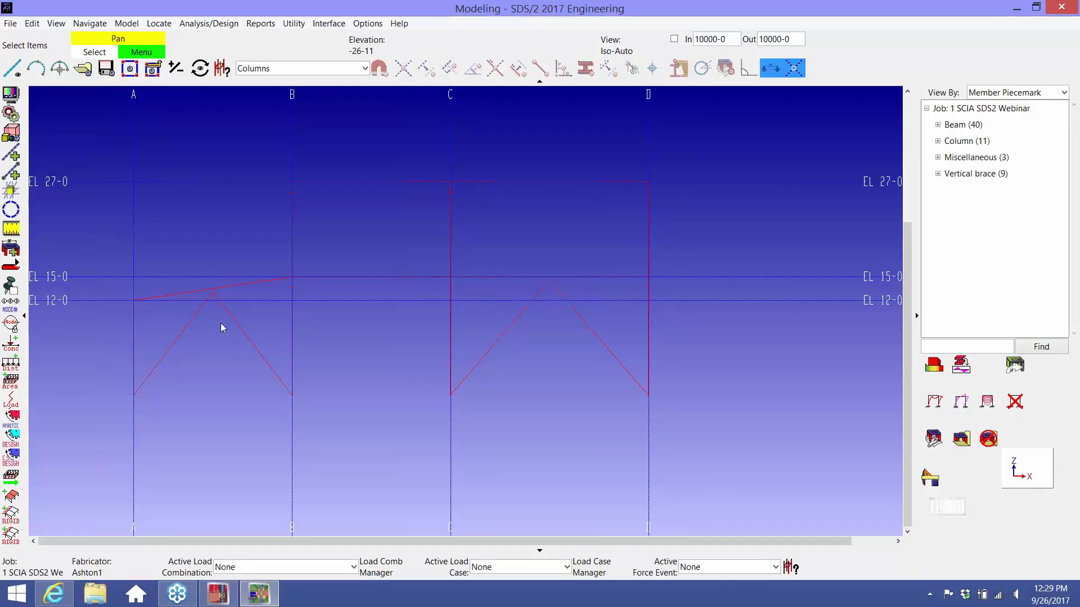
scroll(223, 323, "up", 3)
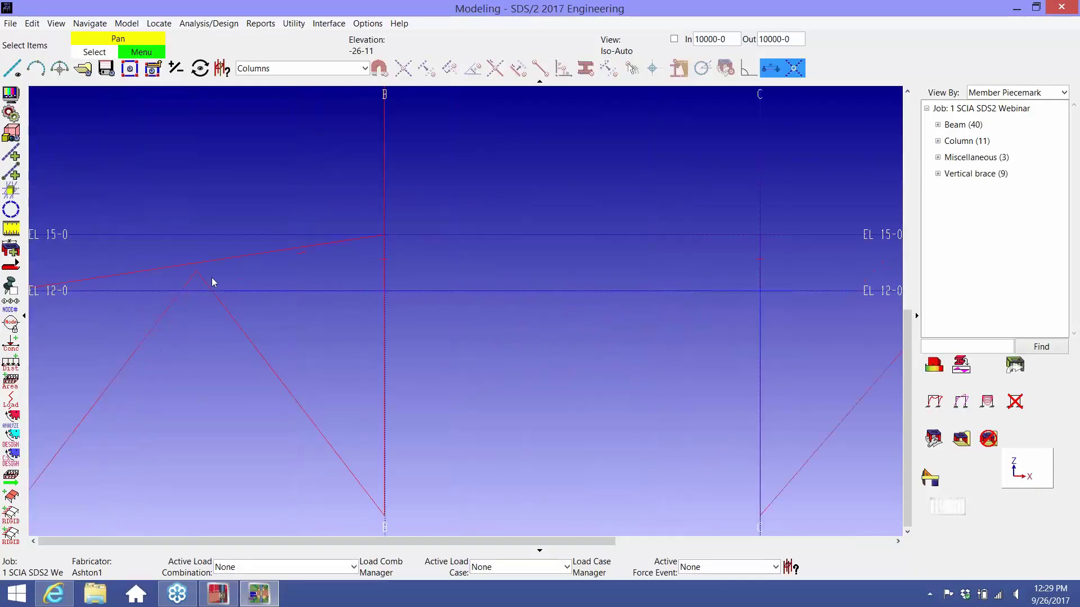
scroll(793, 342, "down", 3)
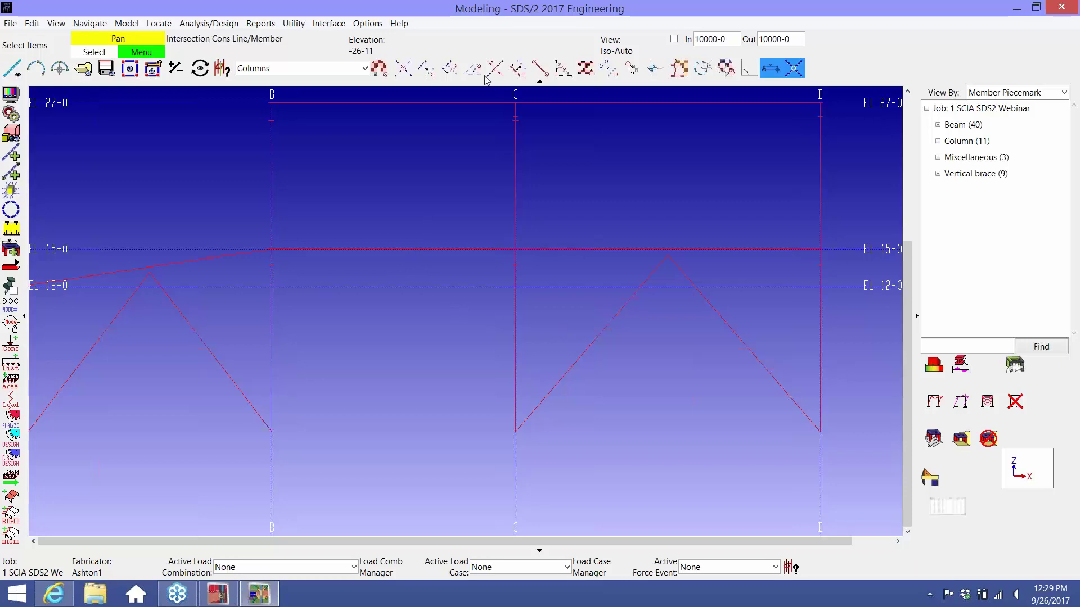
Step: Reset the selection filter to Default and open the settings of the EL 15-0 beam between grids B and C
left_click(364, 69)
left_click(343, 84)
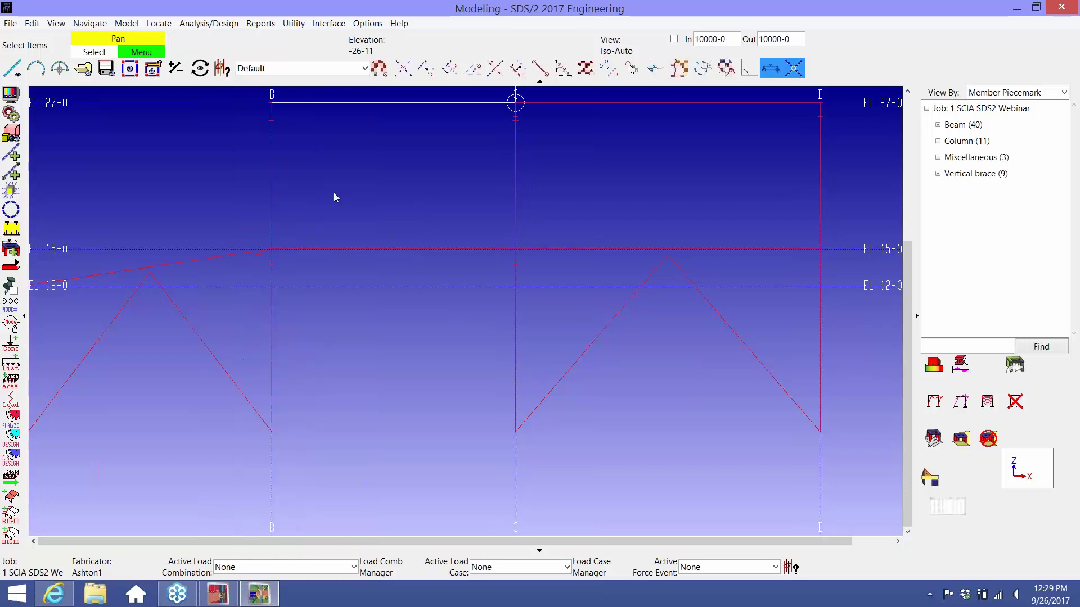
double_click(361, 248)
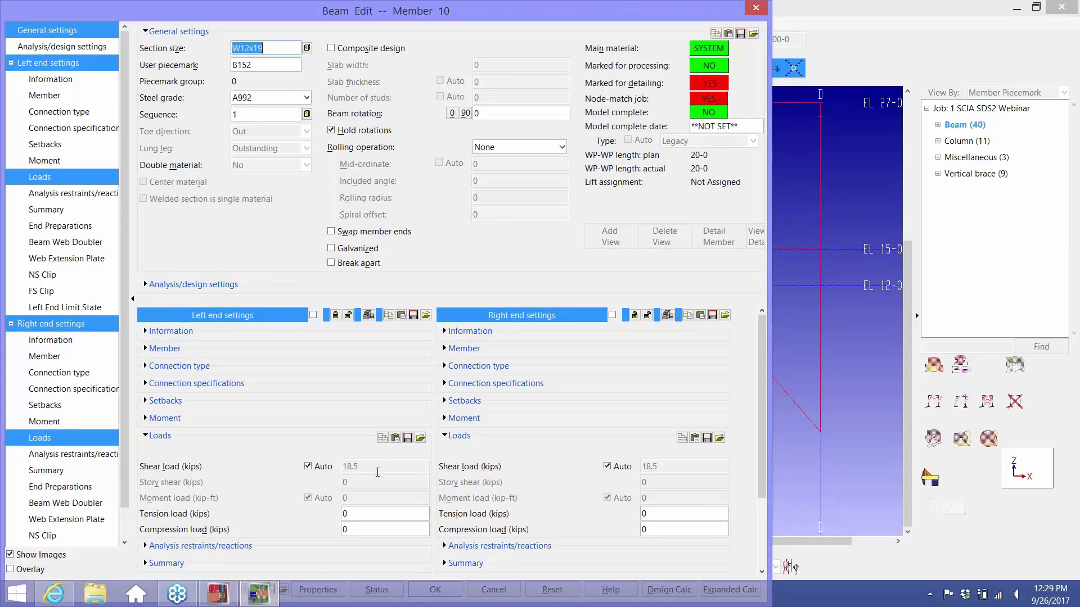
Step: Dock the Windows taskbar along the right edge of the screen and accept the beam's settings without edits
left_click_drag(342, 595, 943, 451)
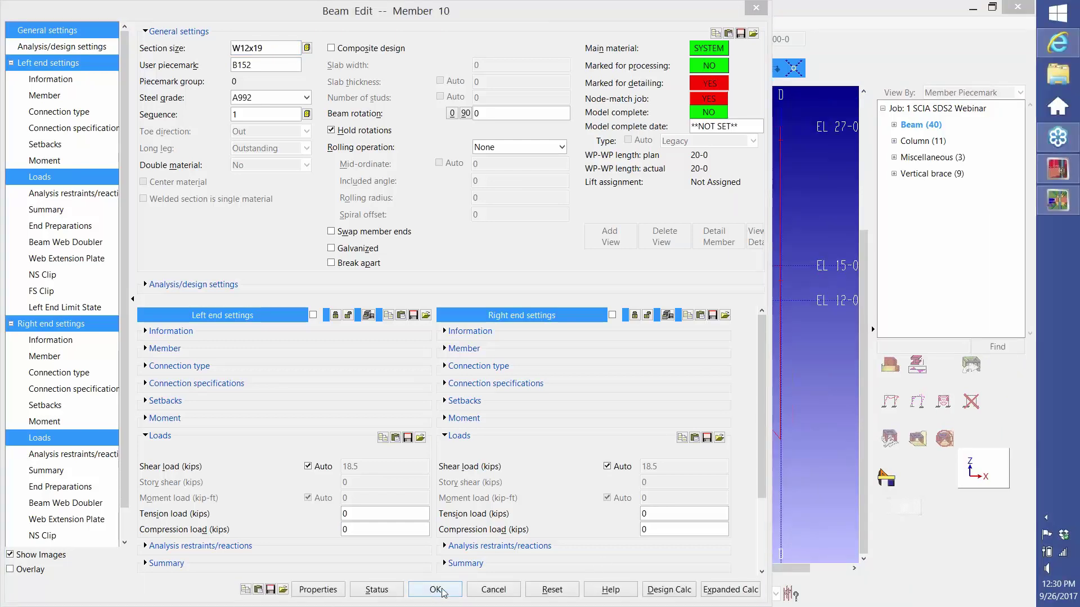
left_click(442, 593)
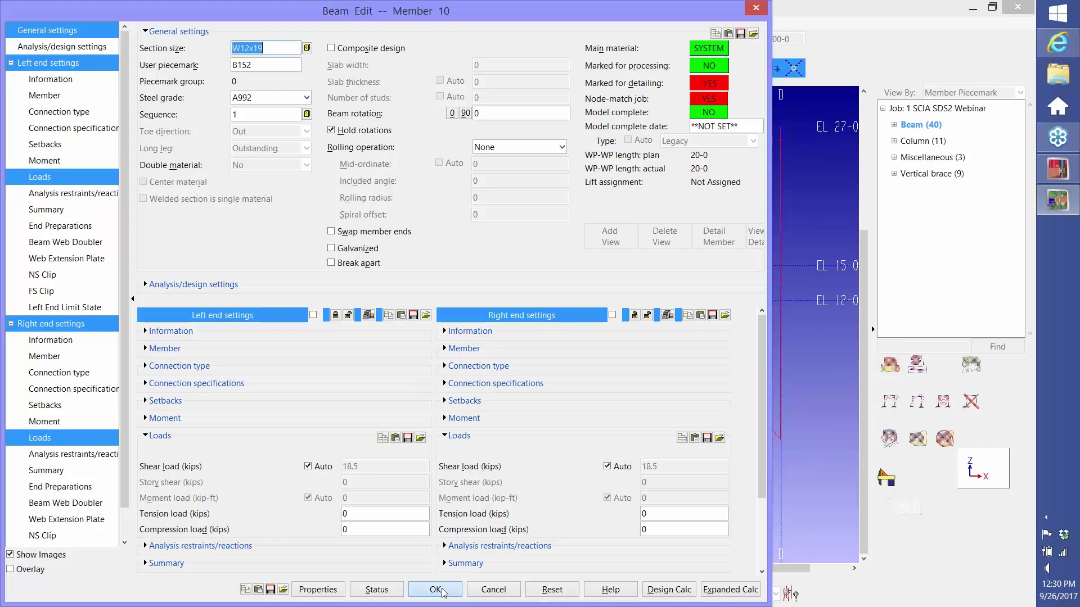
left_click(442, 593)
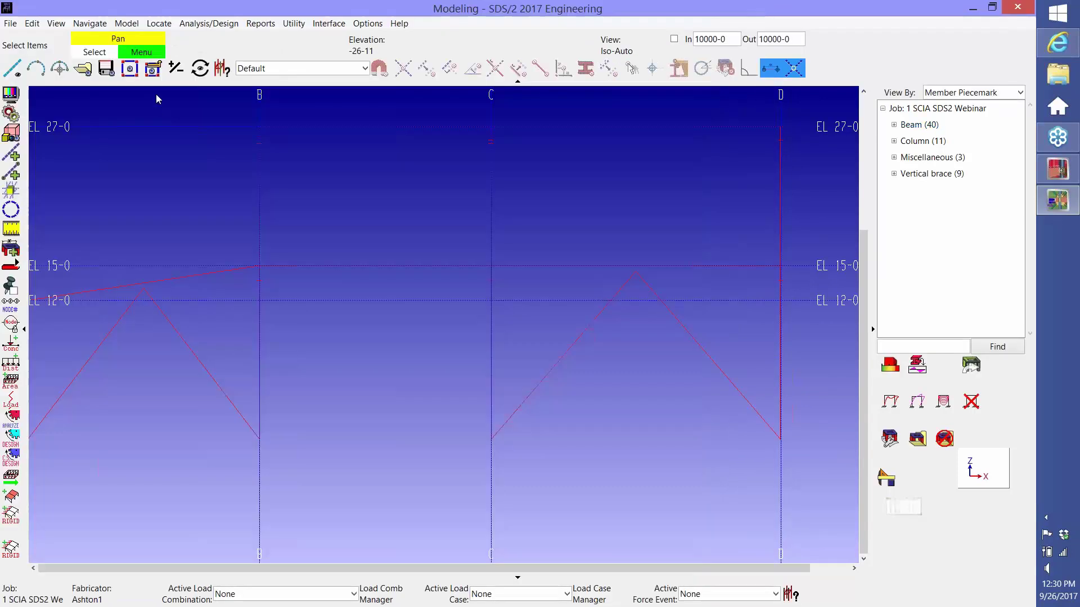
Step: Run the SCIA XML Import parametric script from the Desktop and dismiss its output summary and warnings
left_click(139, 51)
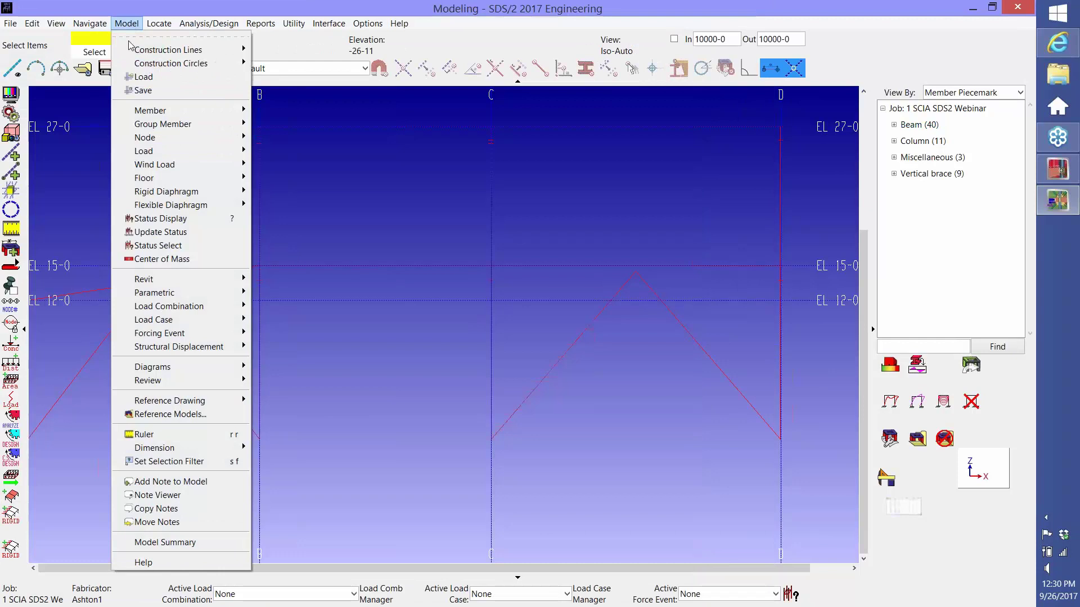
mouse_move(242, 292)
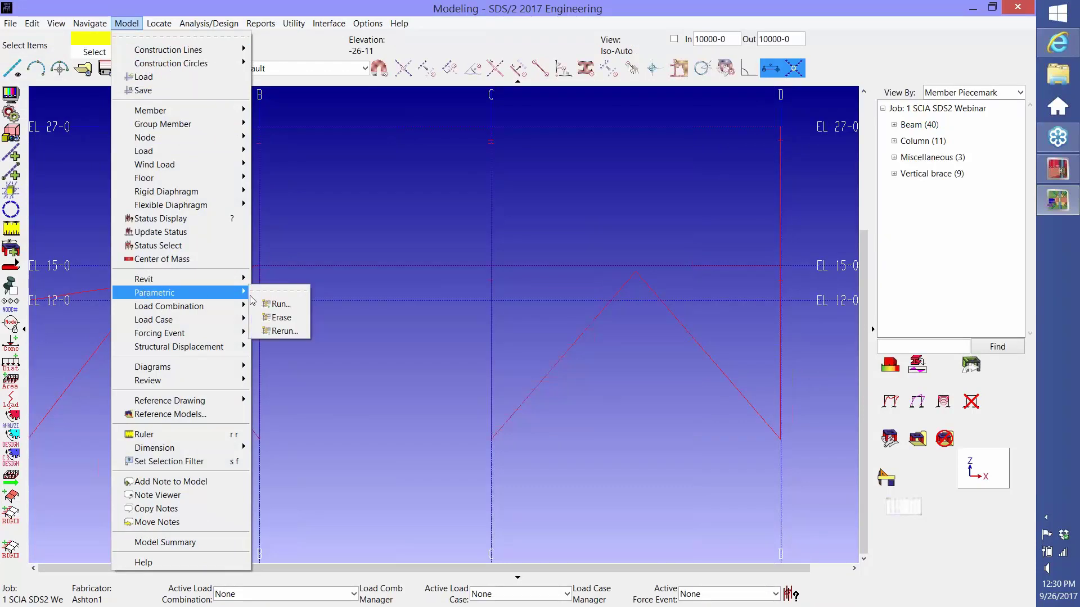
left_click(281, 304)
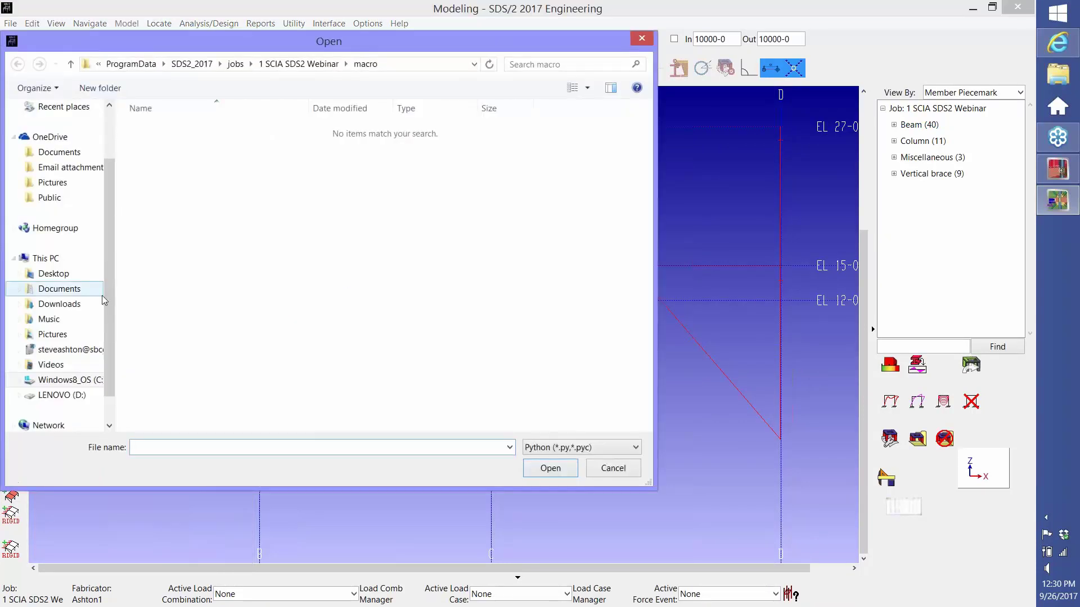
left_click(53, 273)
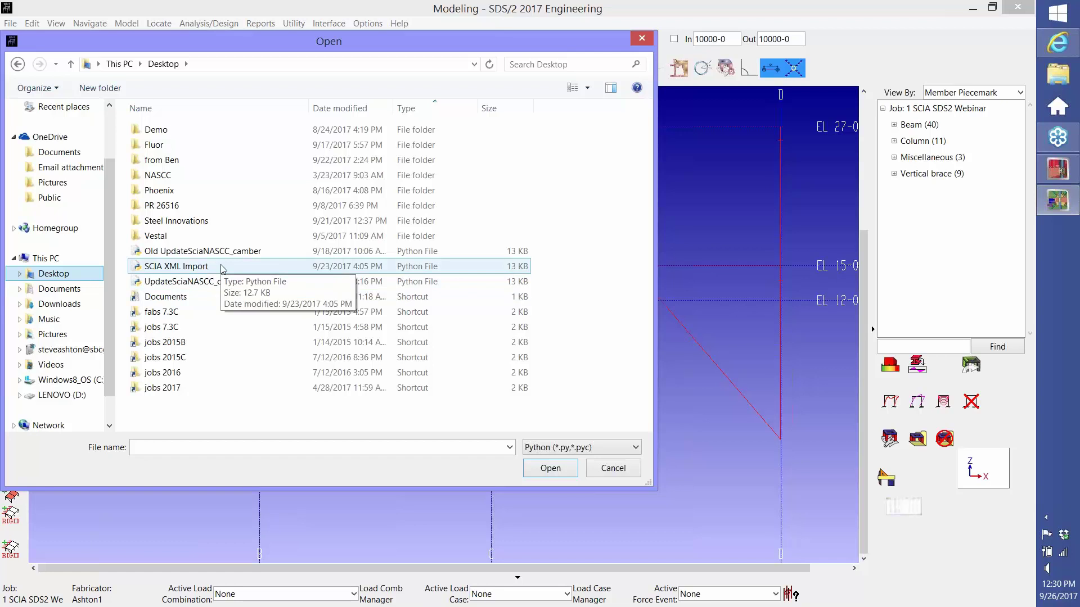
double_click(223, 266)
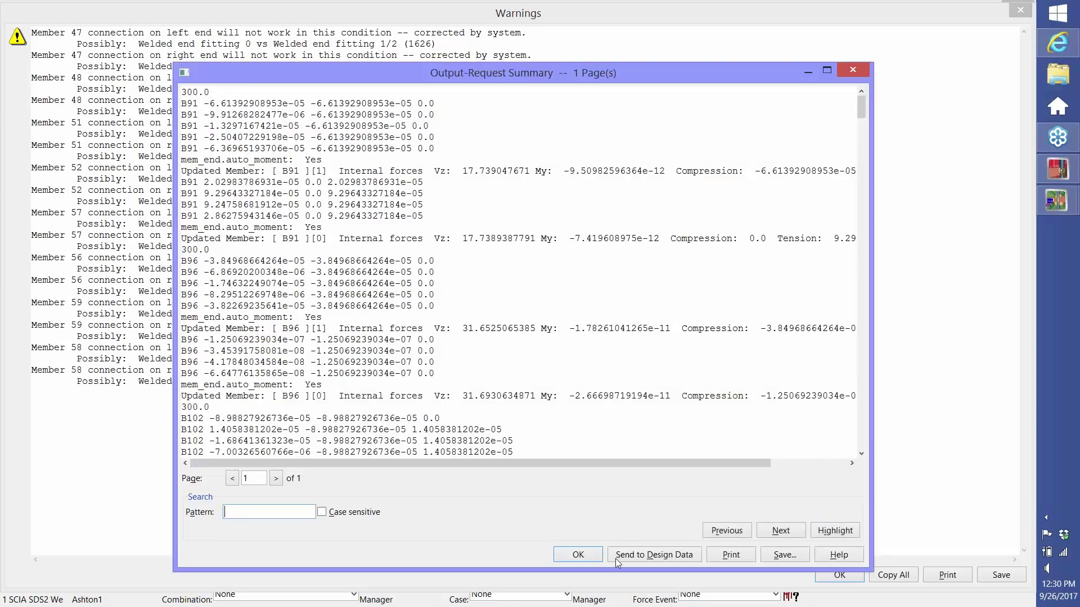
left_click(590, 558)
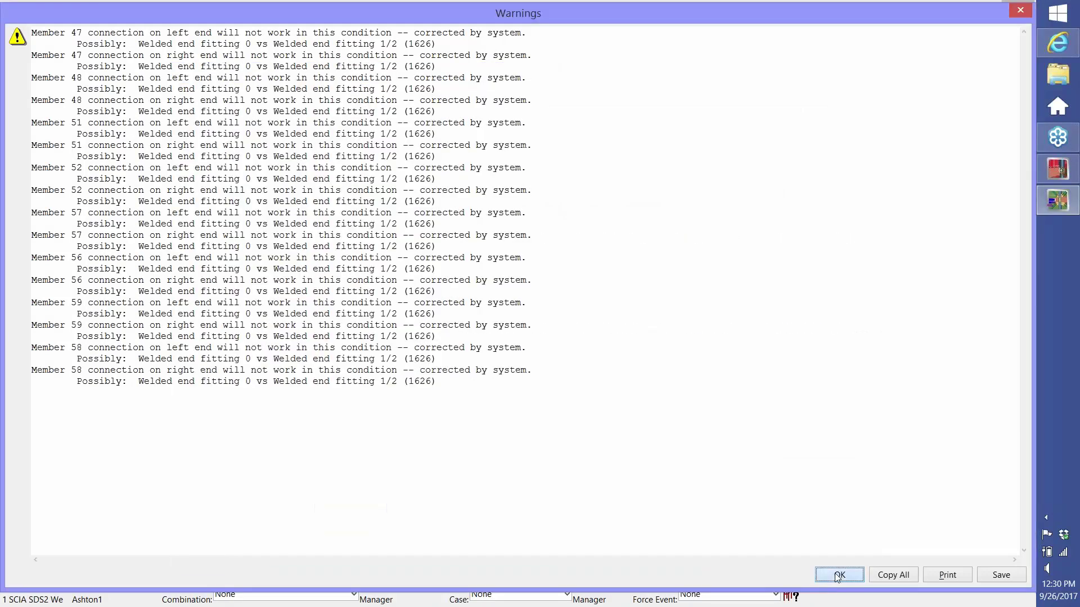
left_click(834, 574)
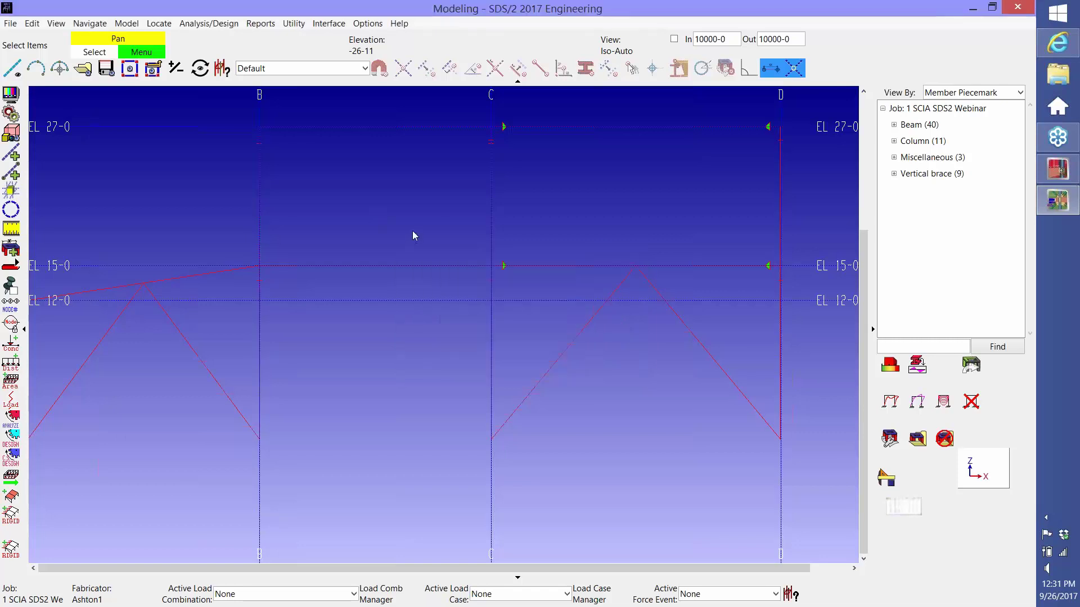
Step: Set the vertical brace workpoints to 1/2 nominal depth of the supporting beam again, accepting the elevation changes
scroll(413, 230, "down", 3)
scroll(412, 224, "up", 3)
middle_click_drag(412, 223, 386, 268)
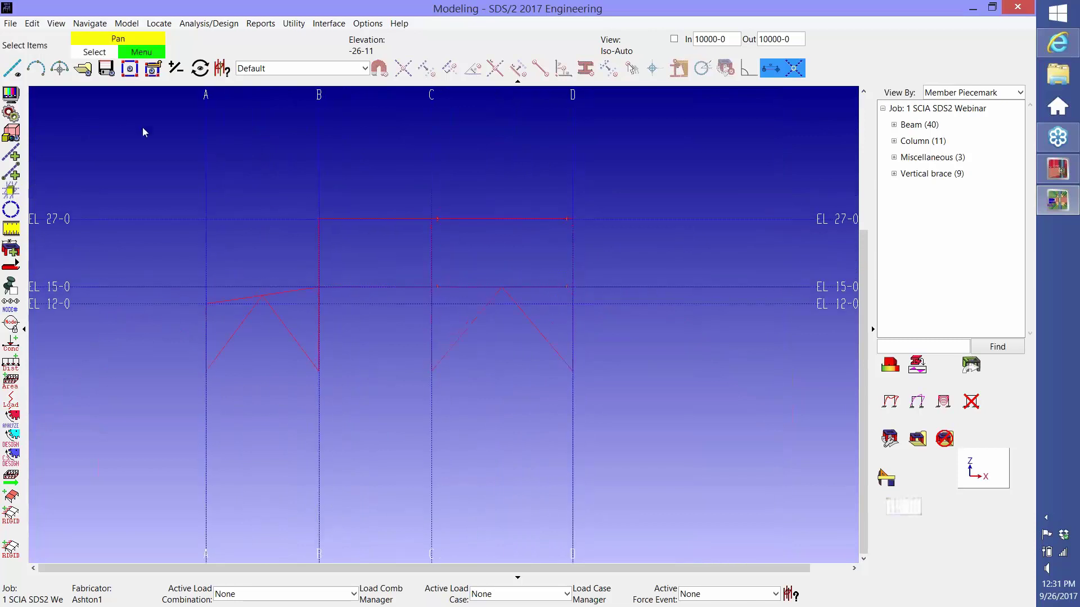
left_click(32, 23)
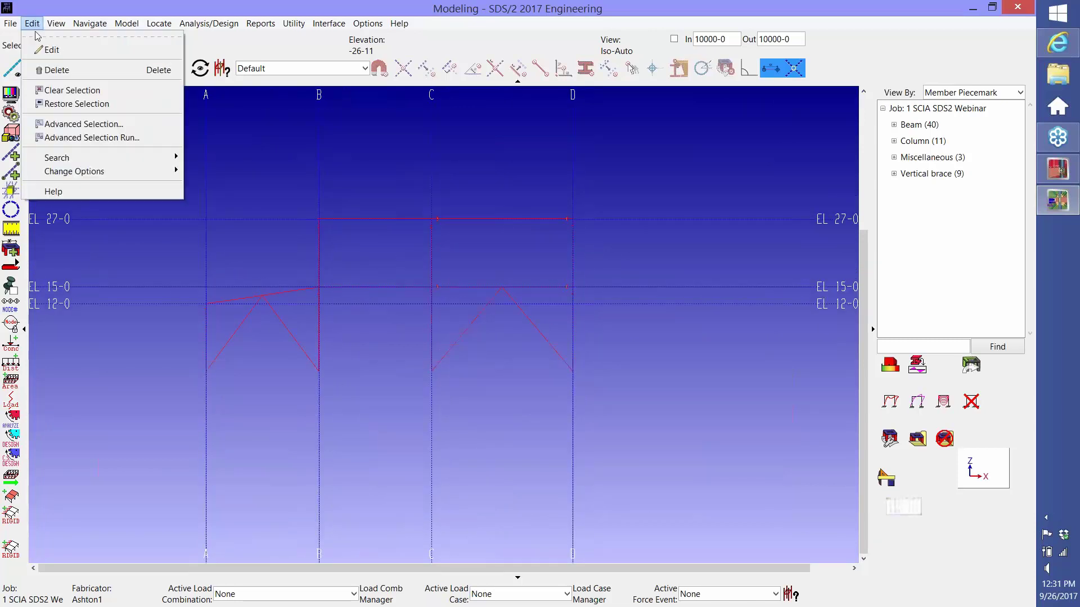
mouse_move(69, 173)
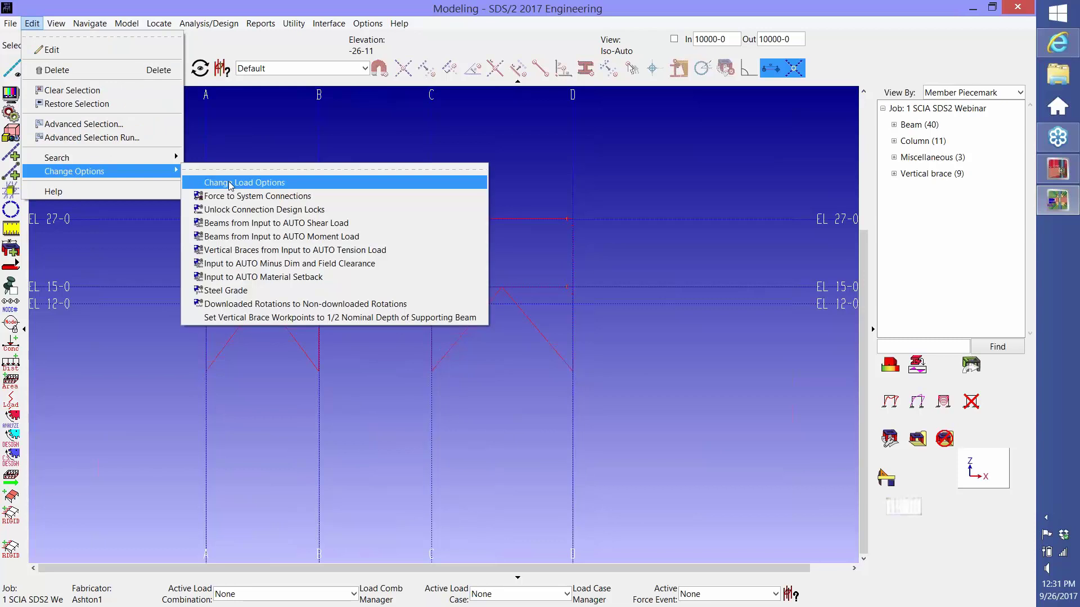
left_click(249, 318)
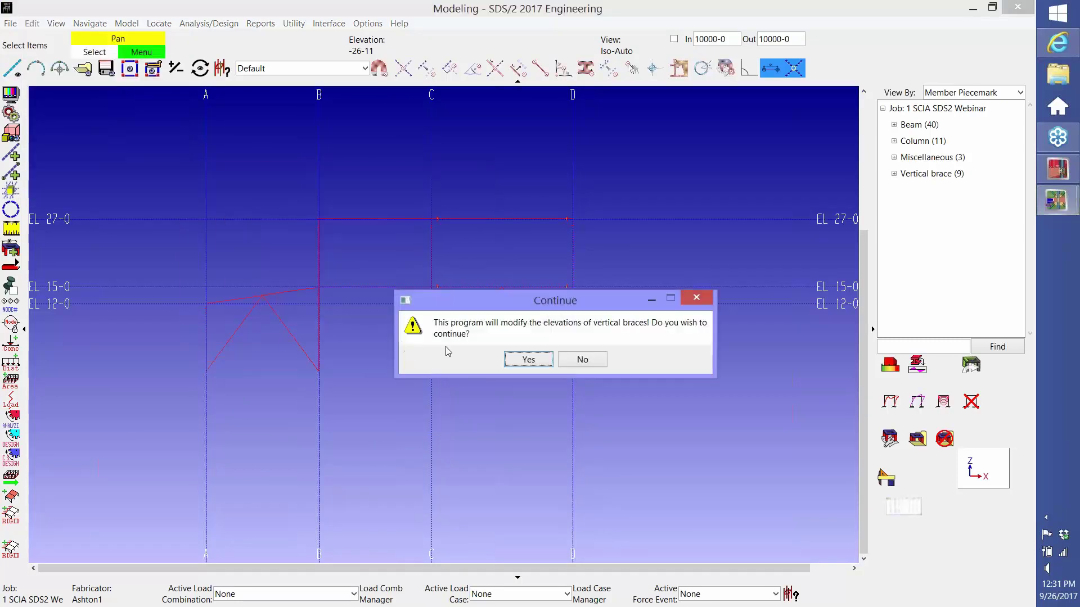
left_click(510, 360)
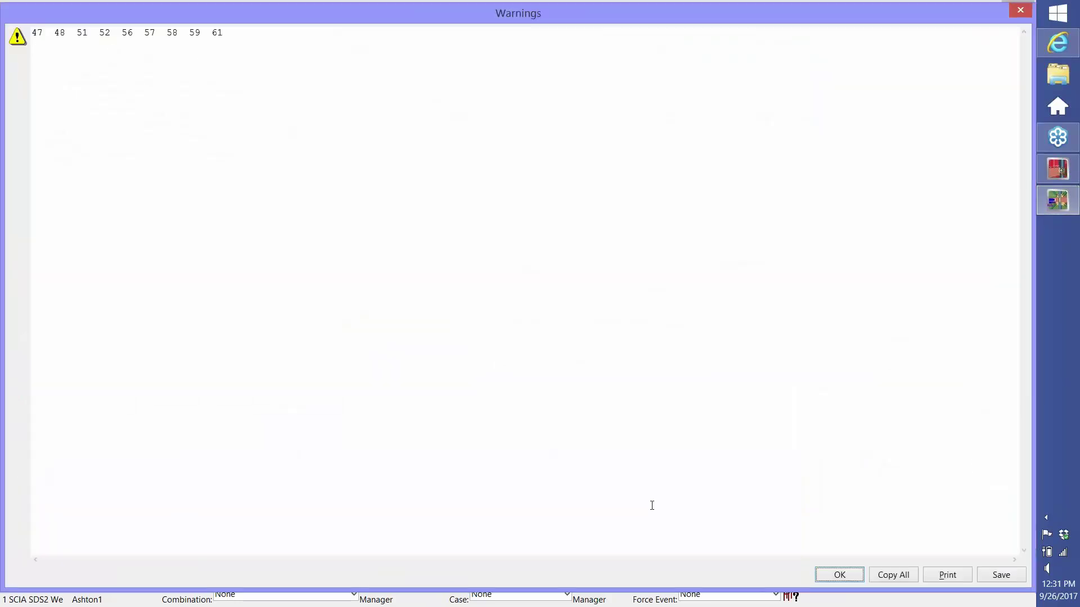
left_click(842, 574)
Step: Check the imported end loads of the EL 15-0 beam between grids B and C, leaving its settings unedited
scroll(373, 323, "down", 1)
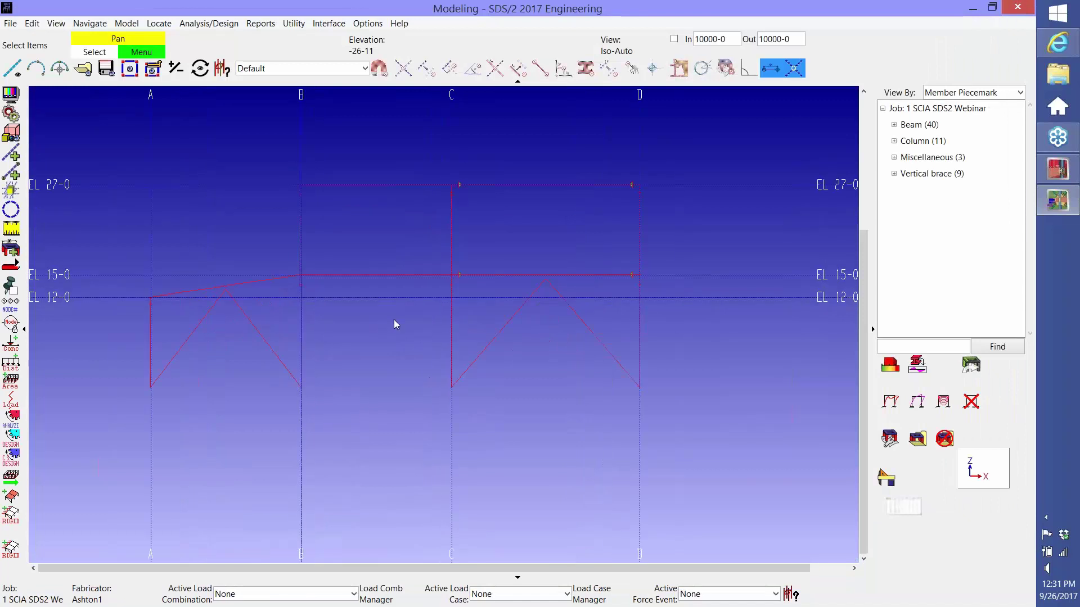
double_click(386, 275)
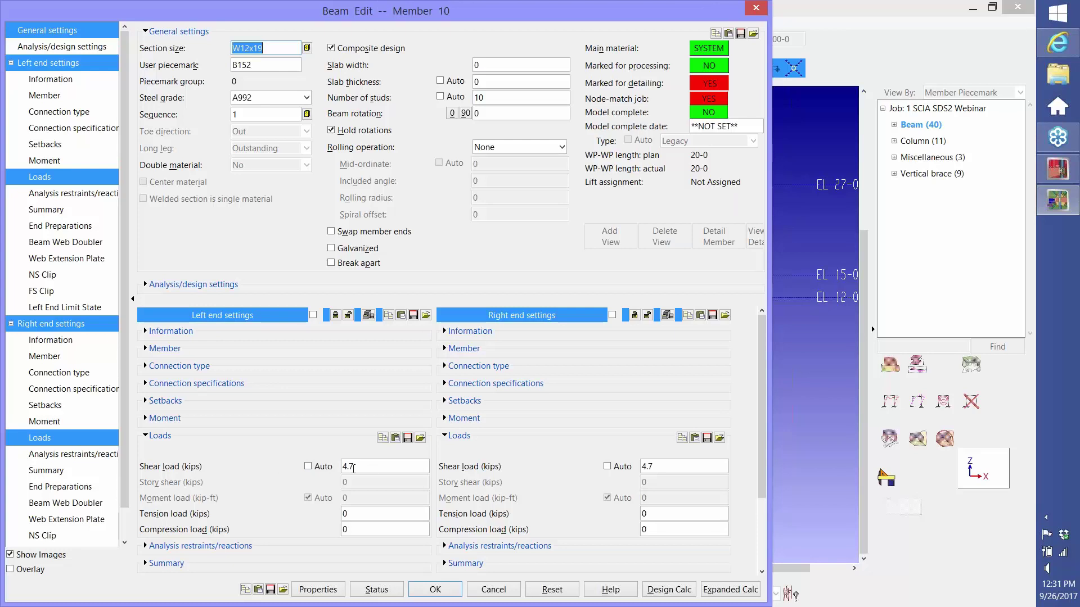
left_click(435, 589)
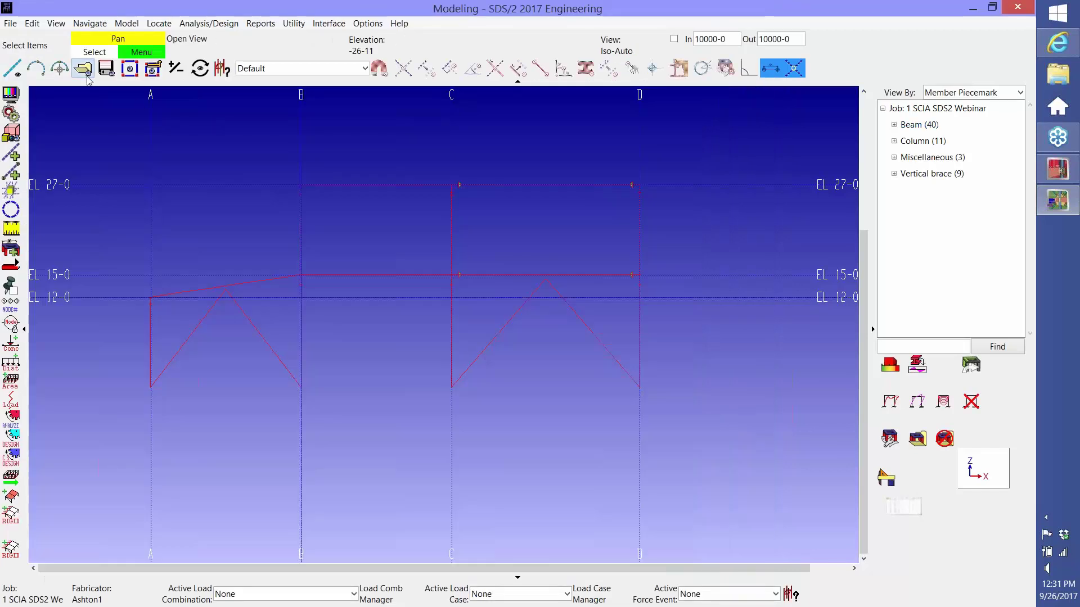
Step: Open the saved isometric view of the whole building and display its members as solids
left_click(87, 78)
double_click(373, 333)
left_click(10, 114)
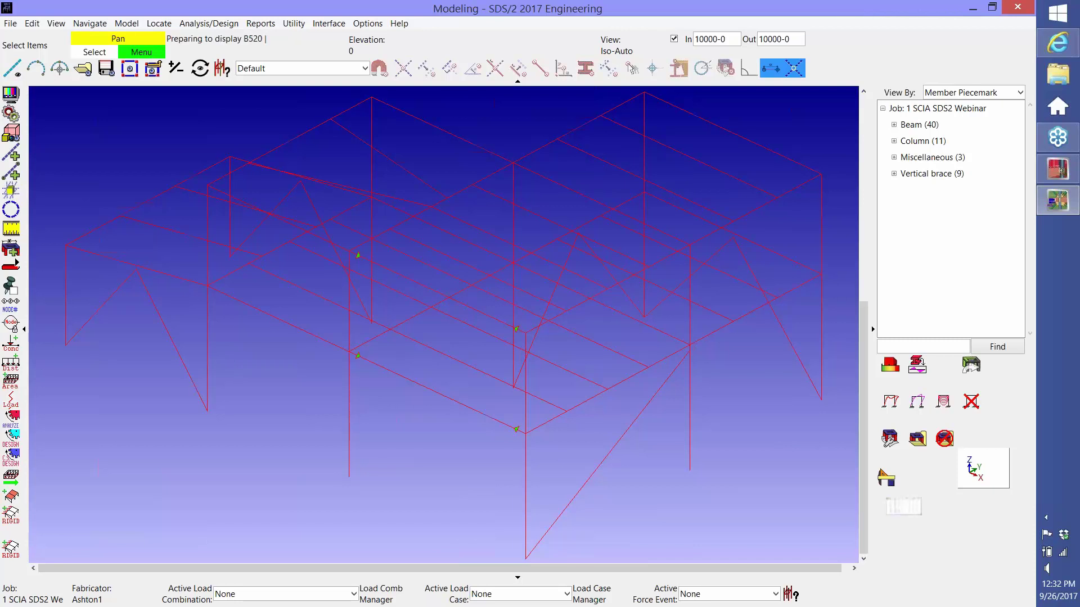
Step: Hide the Miscellaneous member type through the display options
left_click(12, 96)
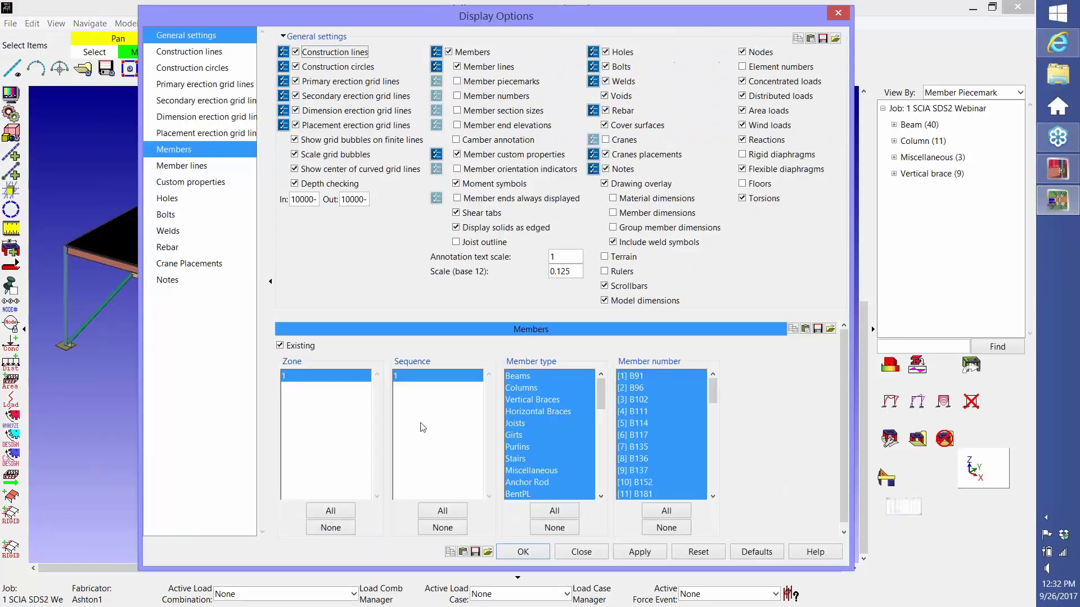
left_click(529, 470)
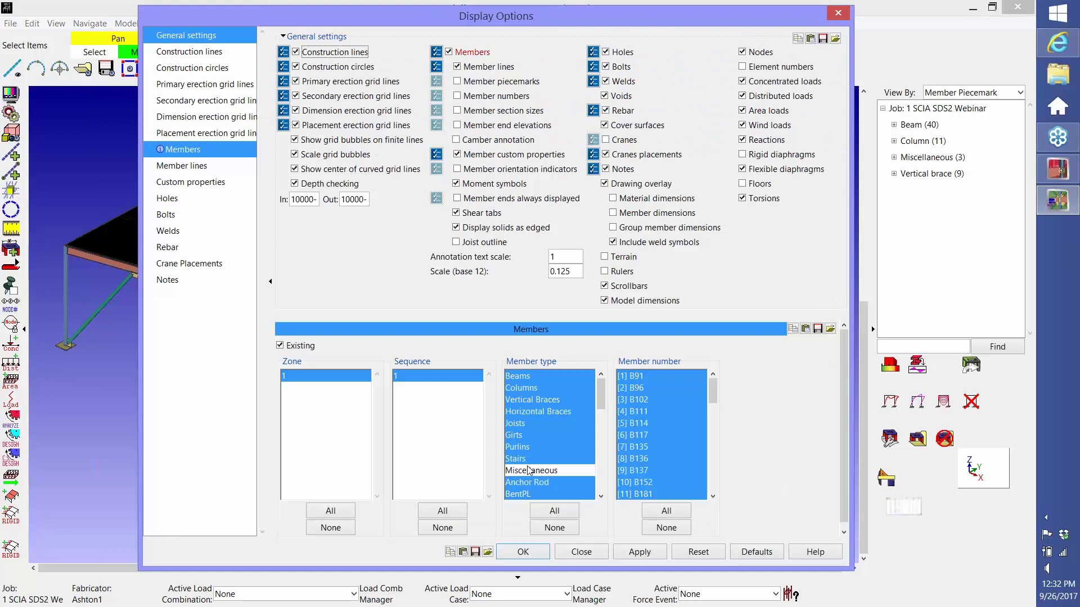
left_click(522, 552)
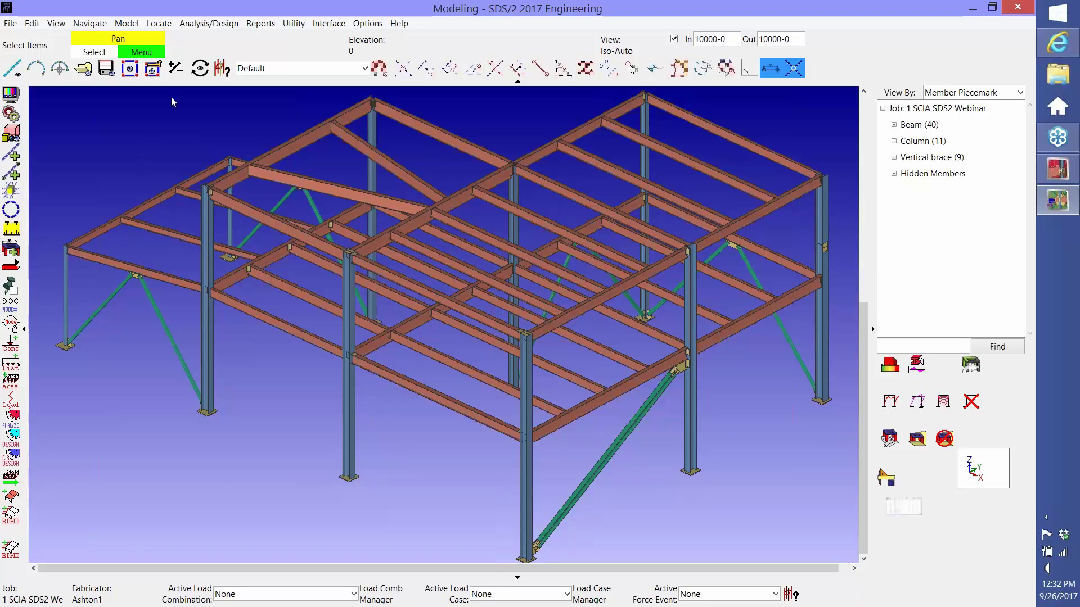
Step: Generate the expanded connection calculations report for the vertical brace running up from the base of the front corner column
left_click(261, 24)
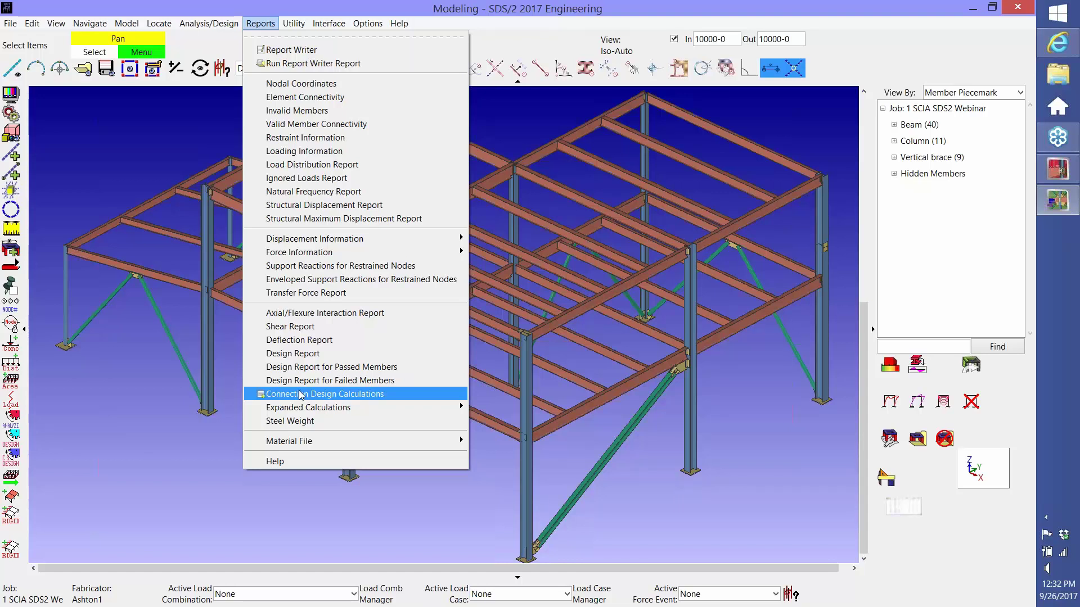
mouse_move(309, 409)
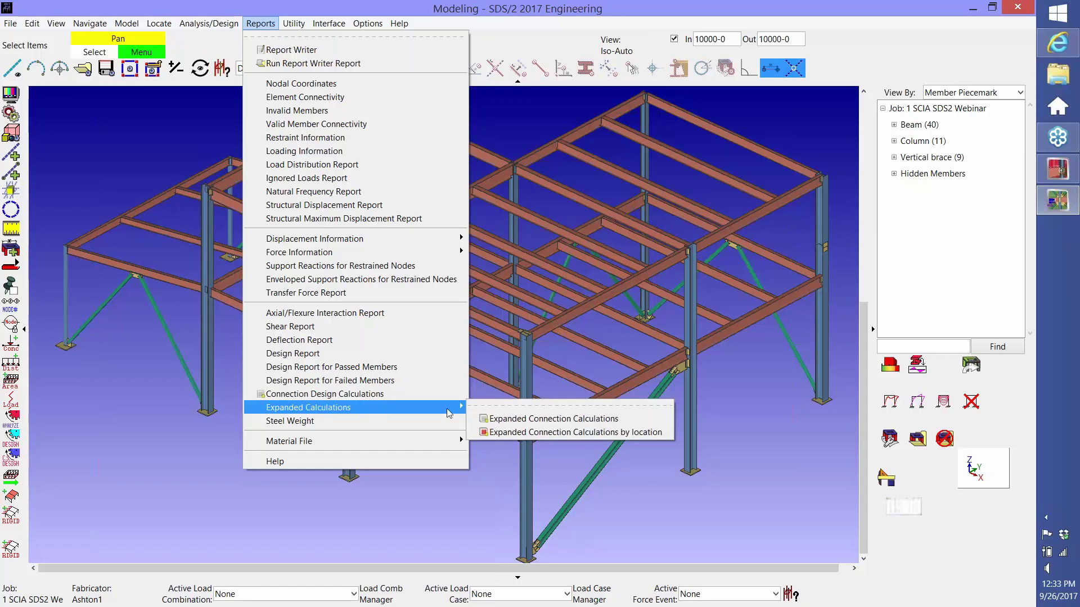
left_click(529, 436)
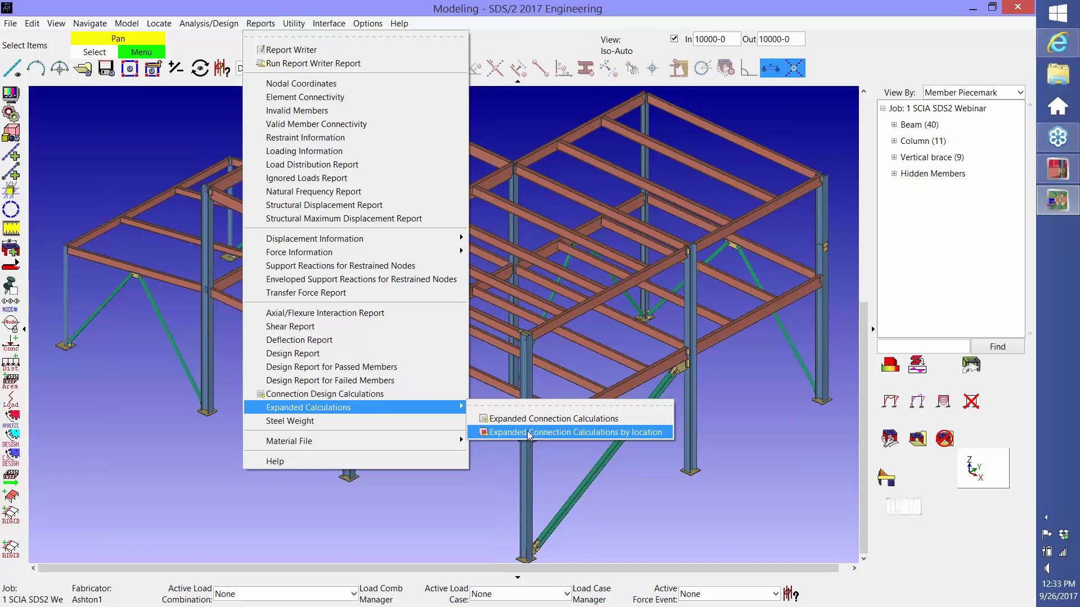
left_click(602, 458)
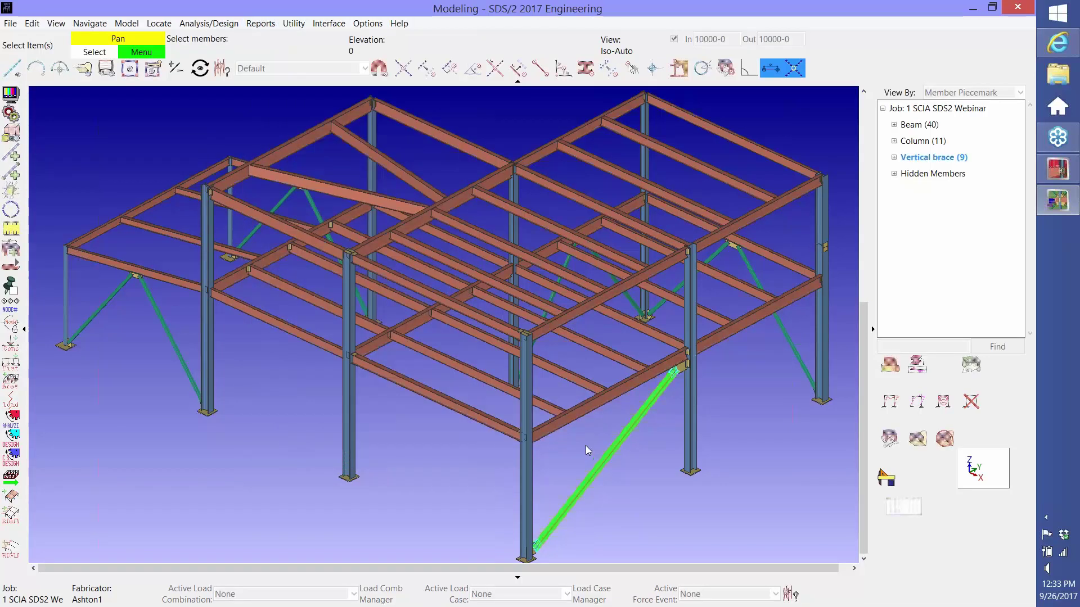
key("Return")
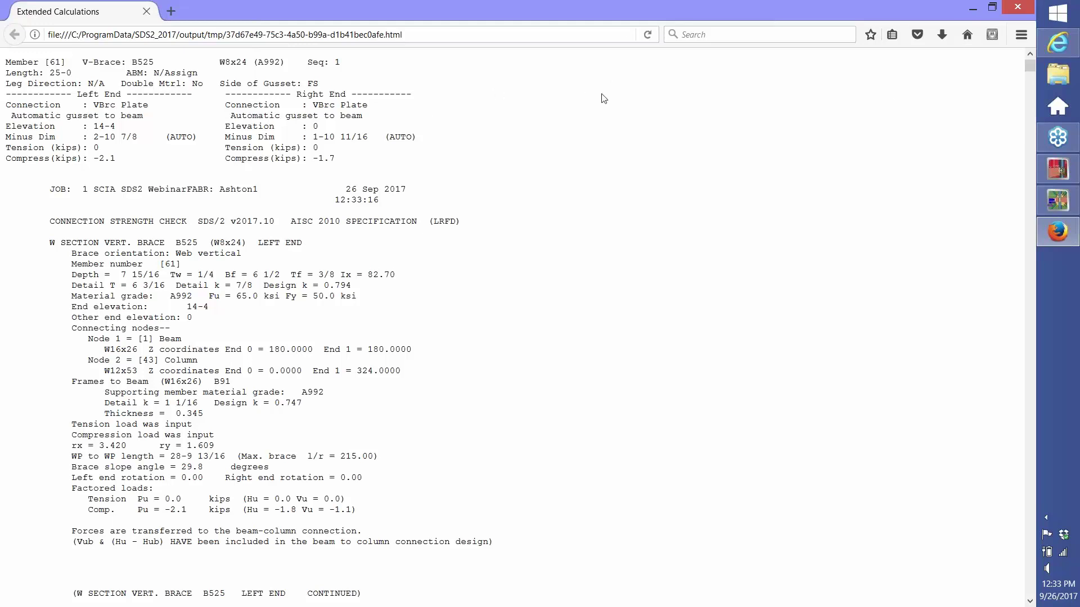
Step: Examine the brace's calculation report: connection details, design strengths, and the expanded clip angle gross stress, net shear and gusset weld checks
scroll(444, 135, "down", 2)
scroll(286, 103, "up", 2)
scroll(291, 127, "down", 10)
scroll(291, 128, "down", 4)
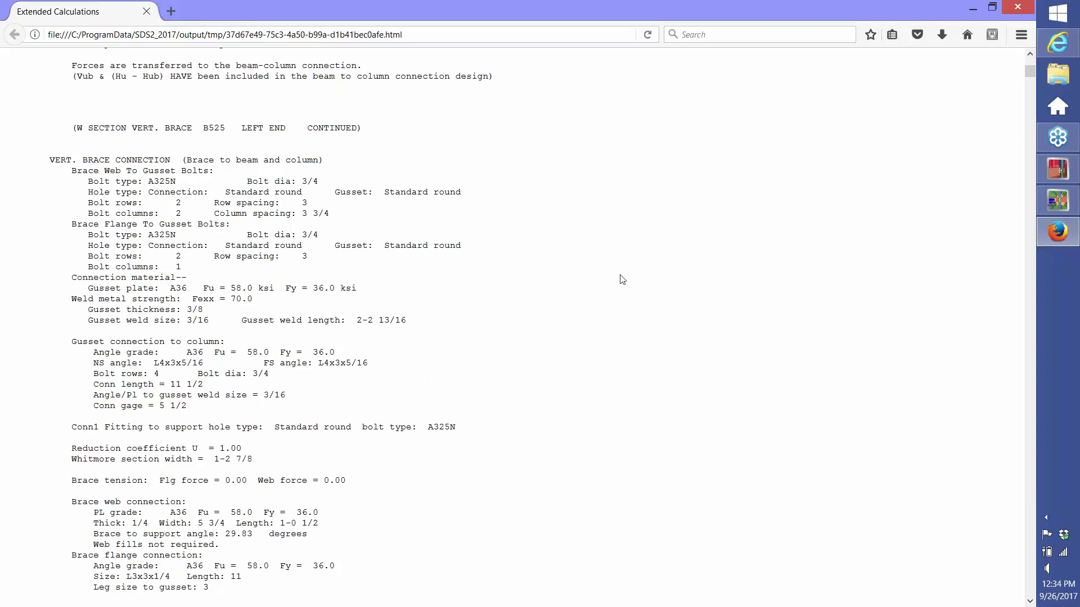
scroll(373, 336, "down", 10)
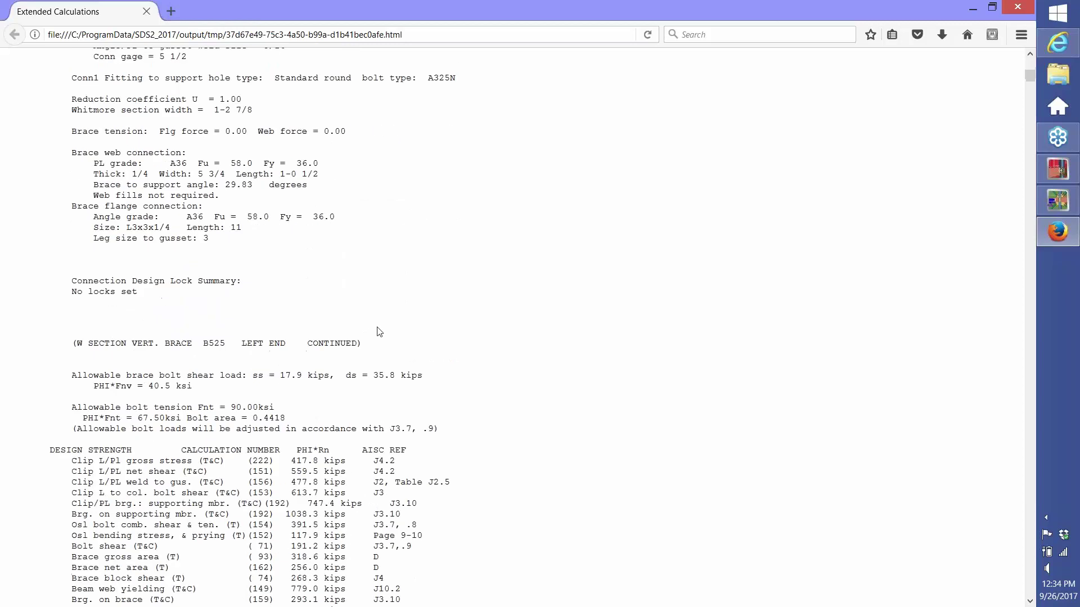
scroll(376, 333, "down", 7)
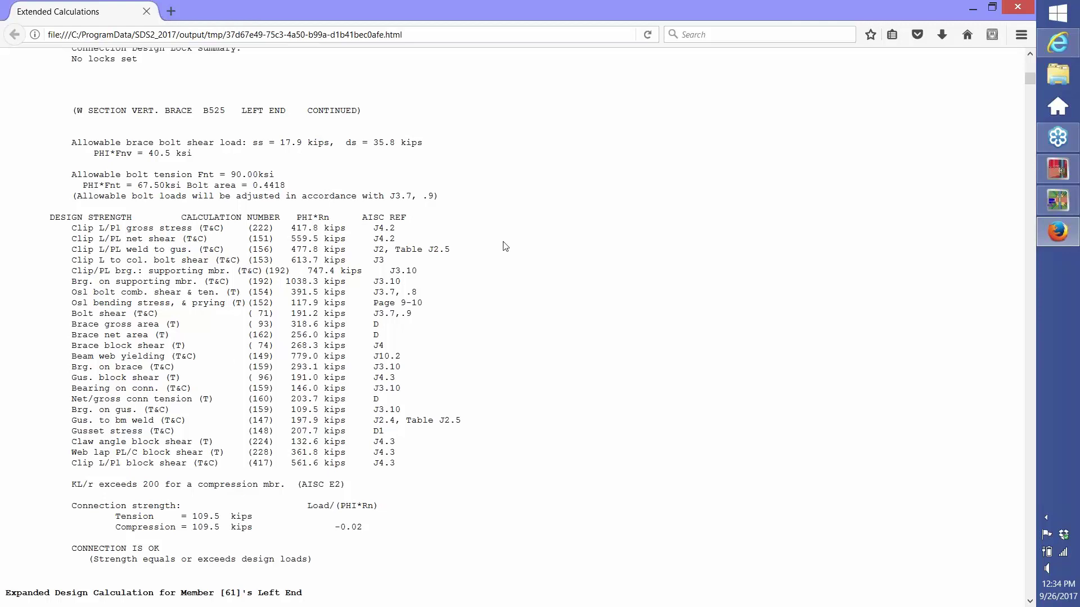
scroll(504, 246, "down", 7)
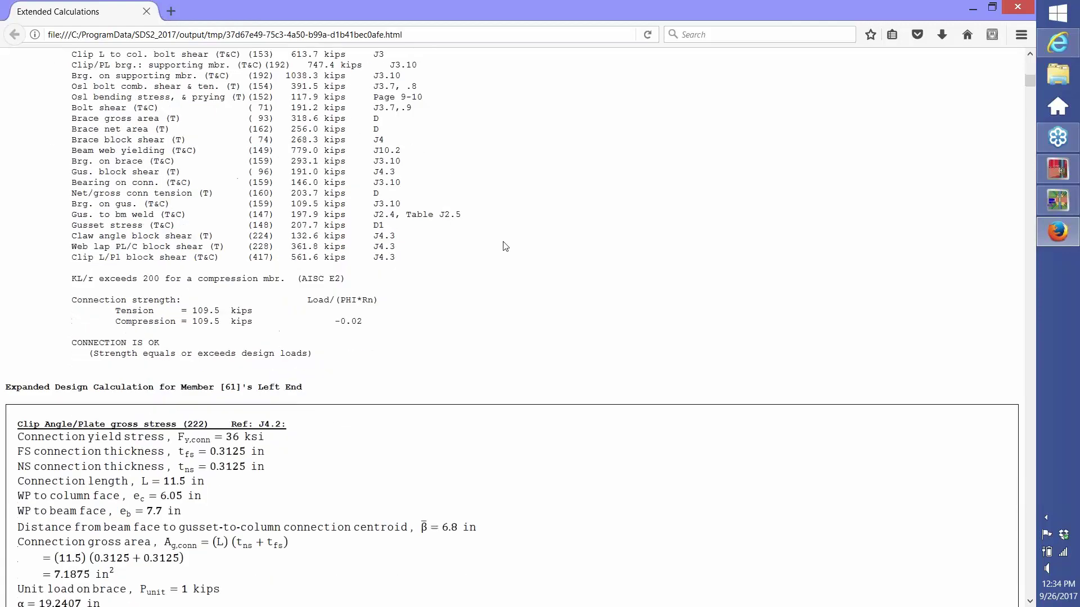
scroll(505, 246, "down", 8)
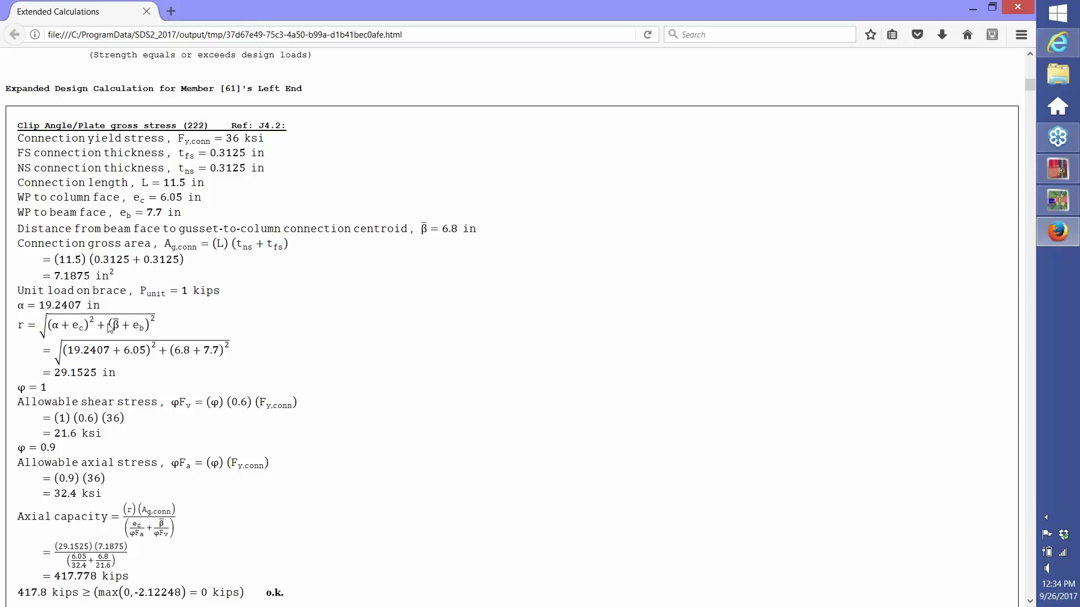
scroll(267, 365, "down", 3)
scroll(266, 365, "down", 3)
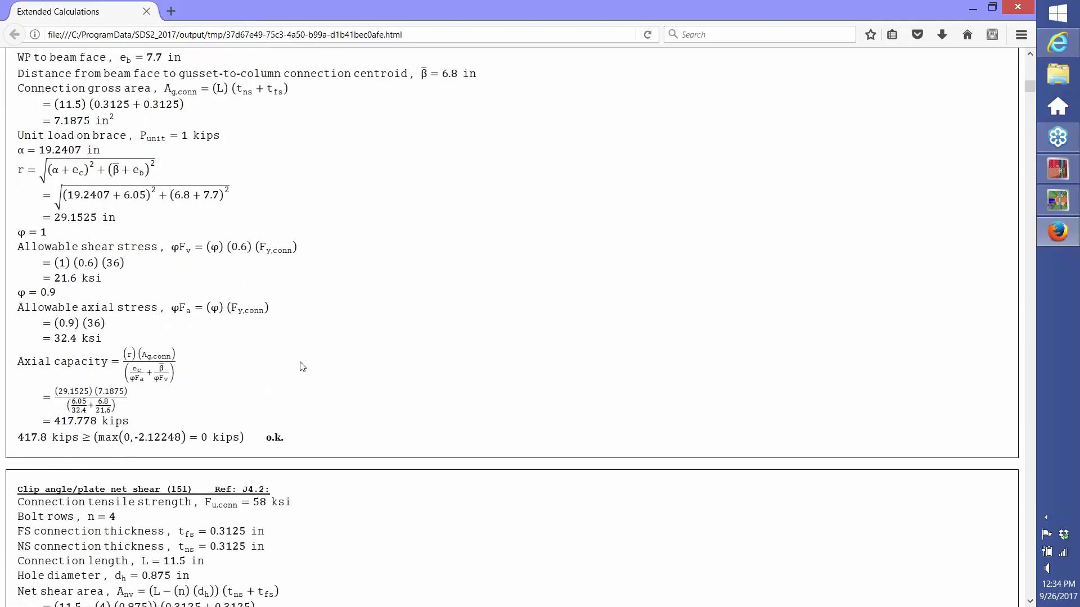
scroll(302, 366, "down", 12)
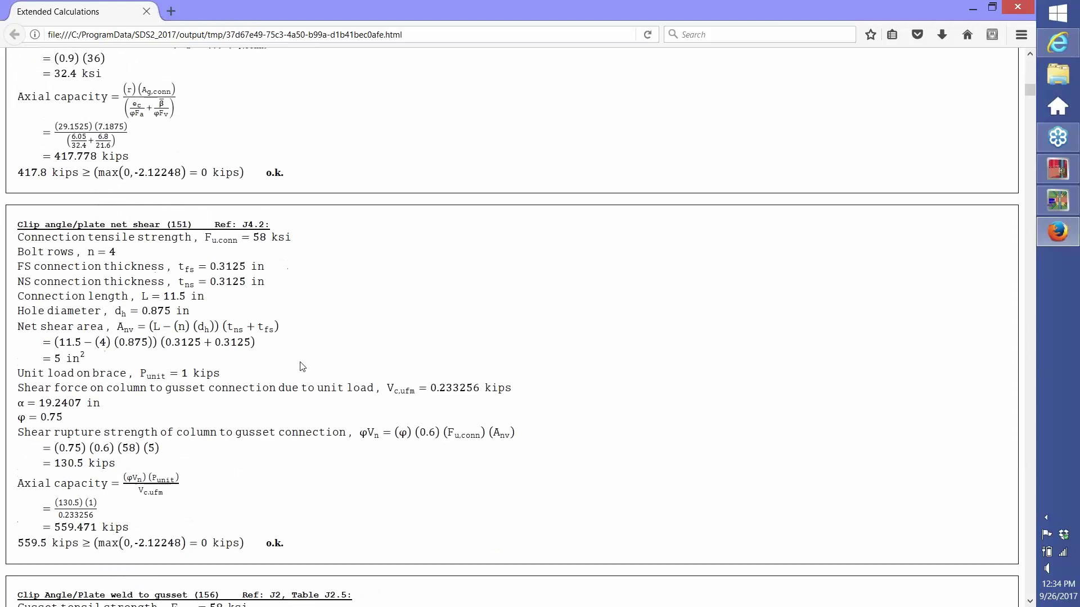
scroll(315, 349, "down", 3)
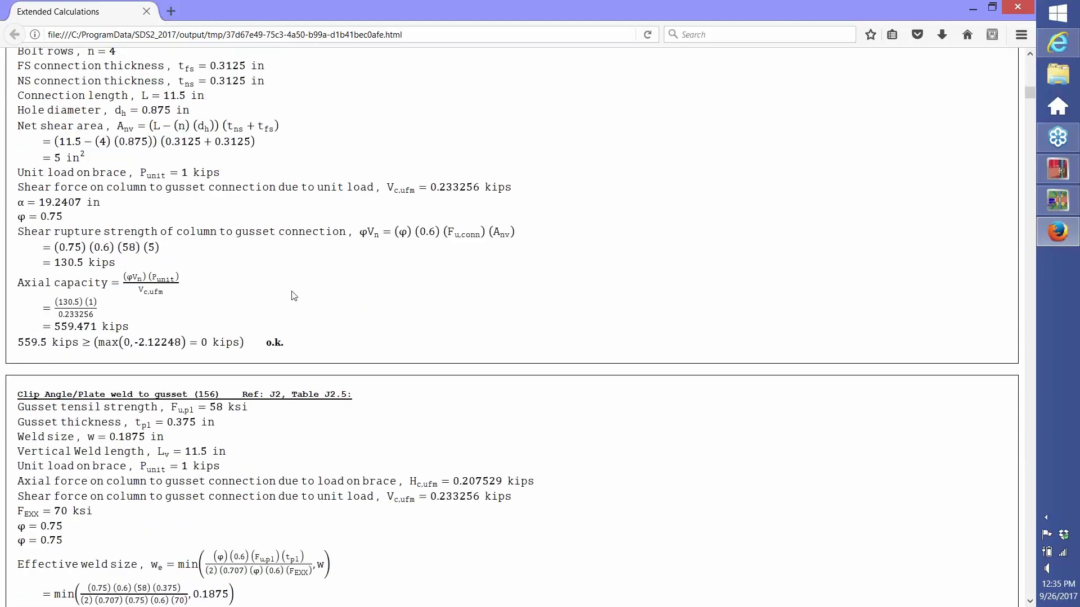
scroll(294, 296, "down", 9)
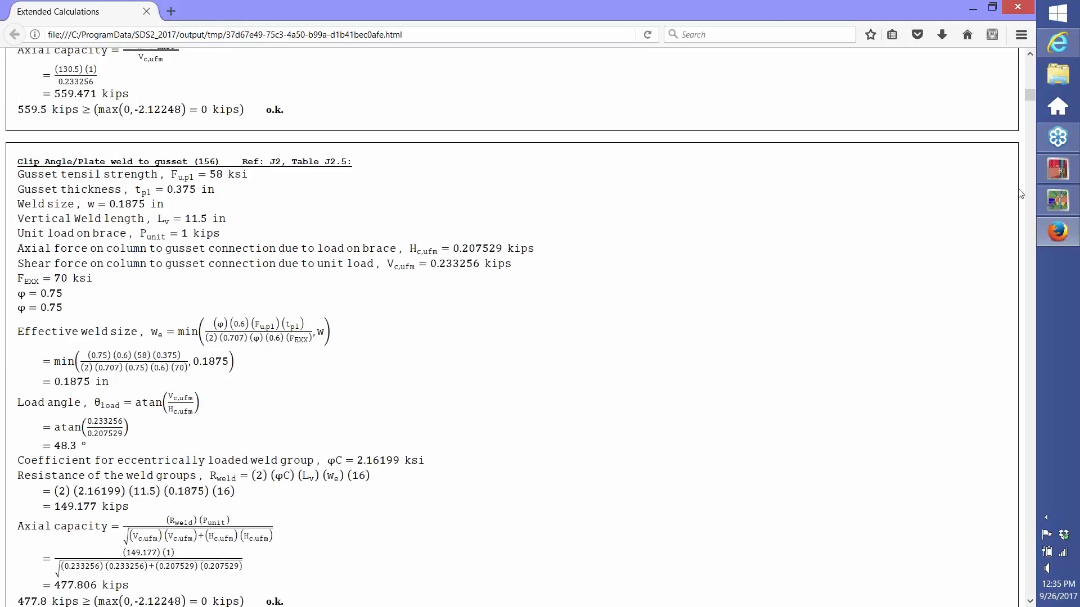
Step: Open the Connection Design Criteria in SDS/2's project setup and review the available connection design methods
left_click(1057, 168)
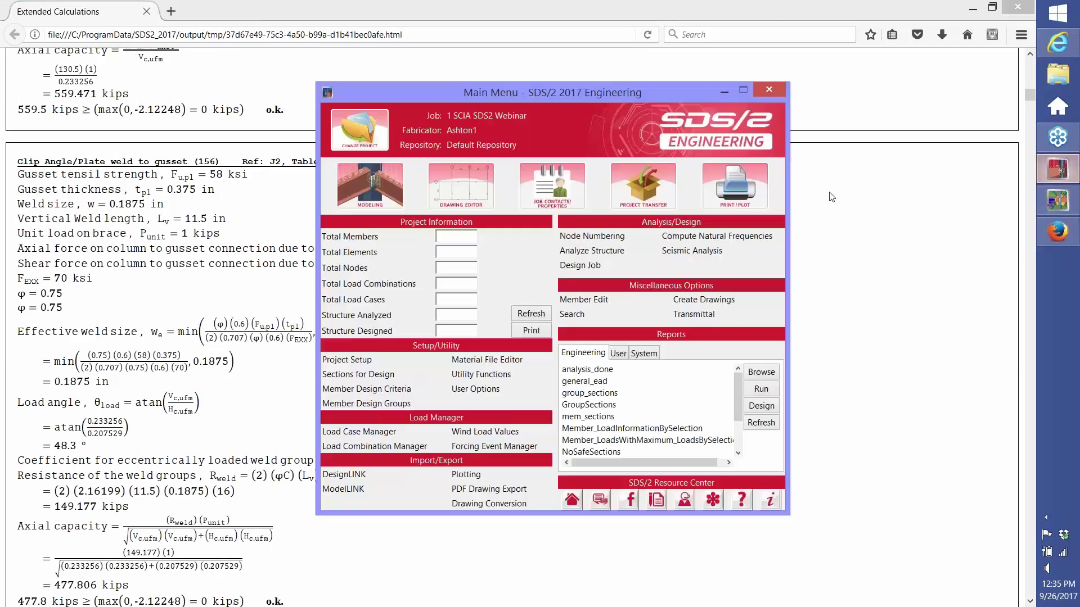
left_click(374, 361)
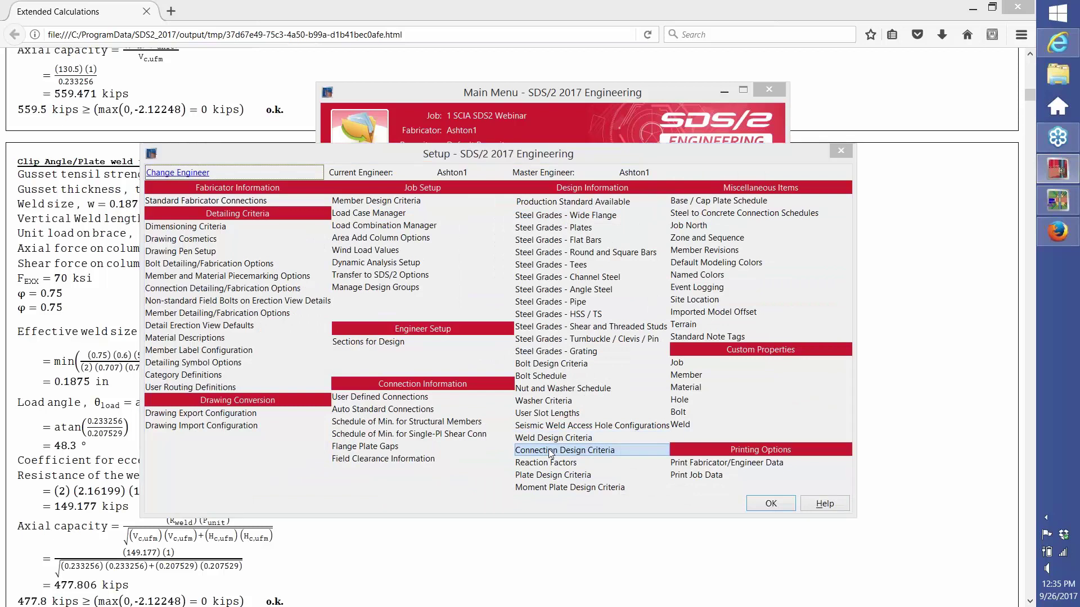
left_click(550, 452)
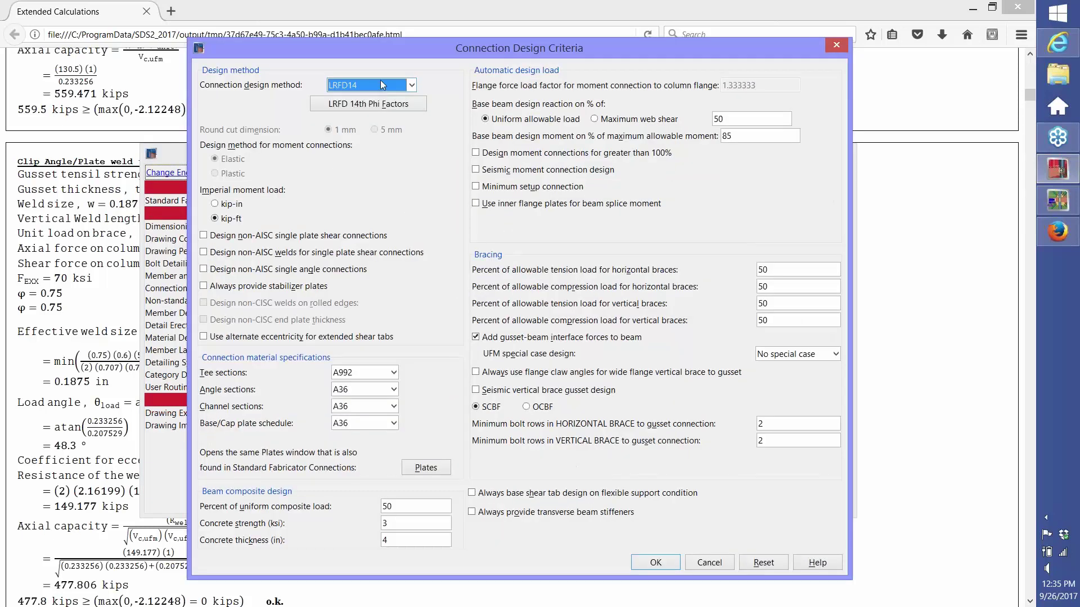
left_click(412, 85)
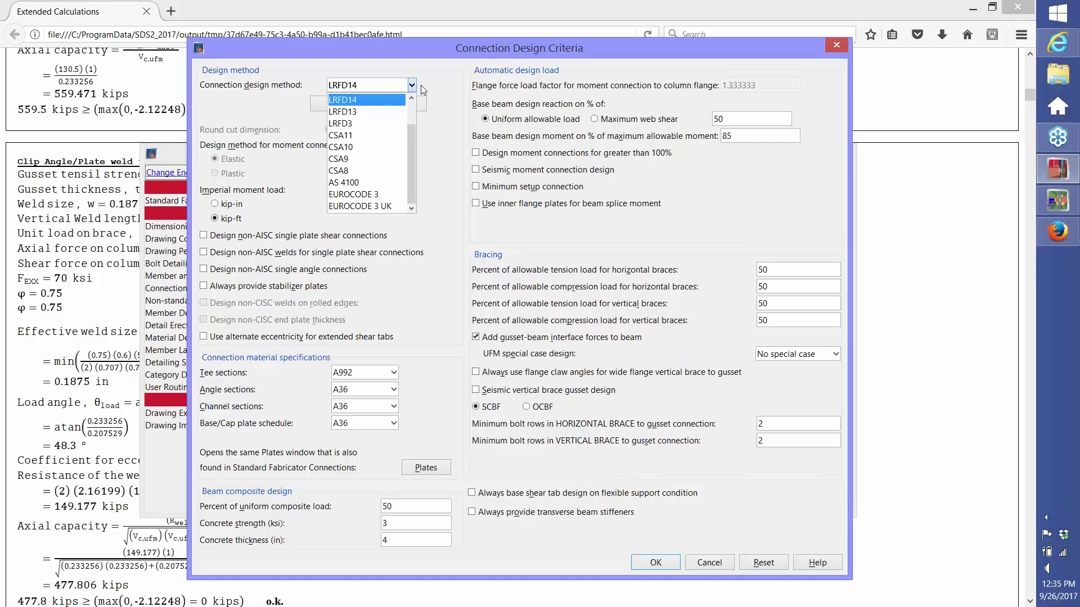
left_click_drag(407, 140, 410, 106)
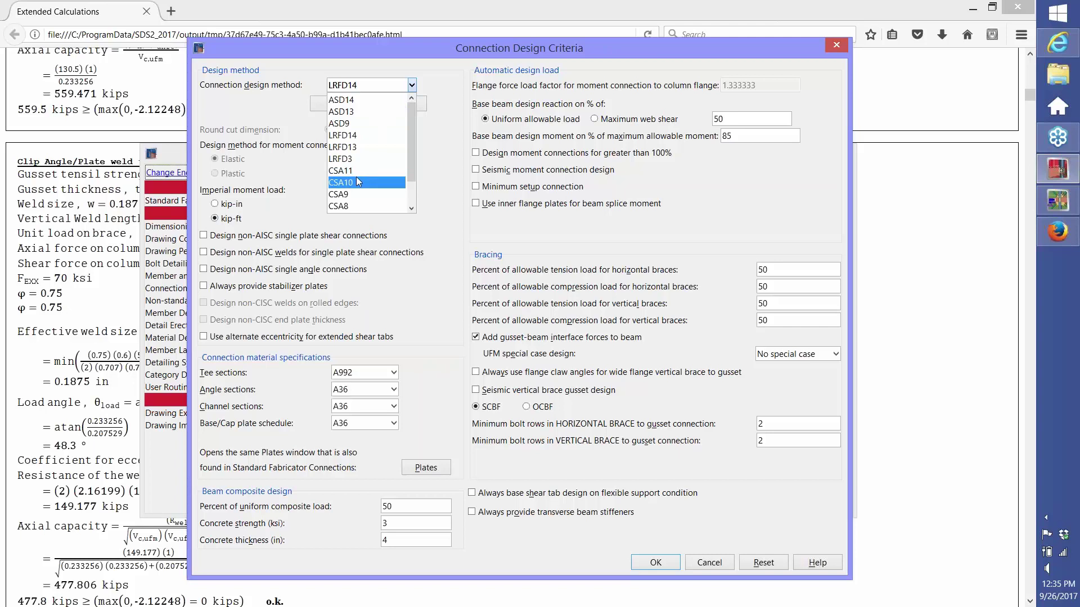
left_click_drag(413, 130, 413, 170)
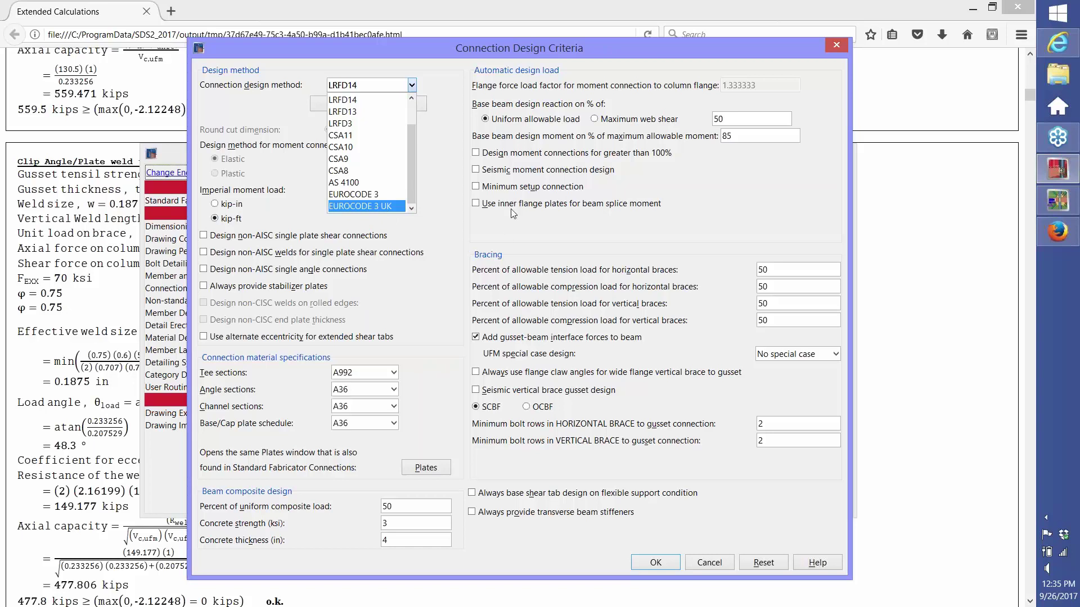
left_click(439, 87)
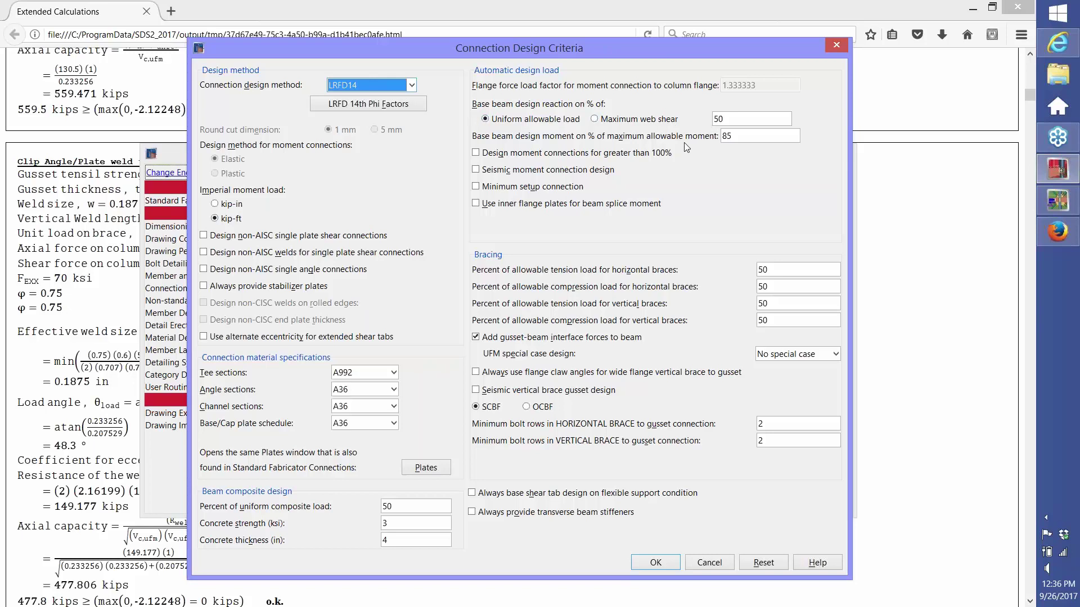
Step: Review the automatic design load and bracing criteria, including the UFM special case options, and leave the criteria without changes
left_click(731, 142)
left_click(836, 354)
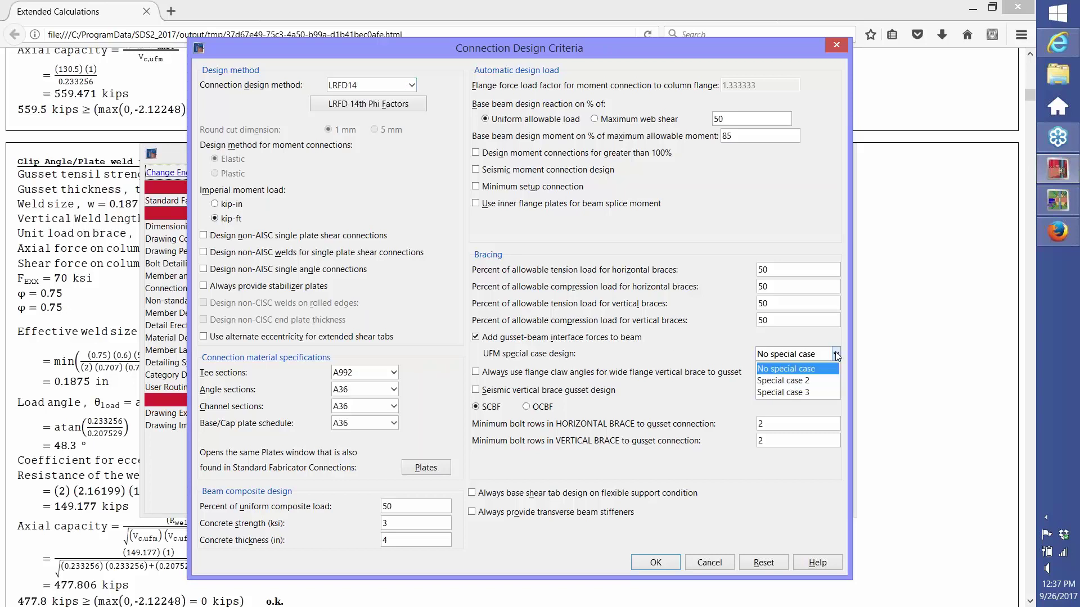
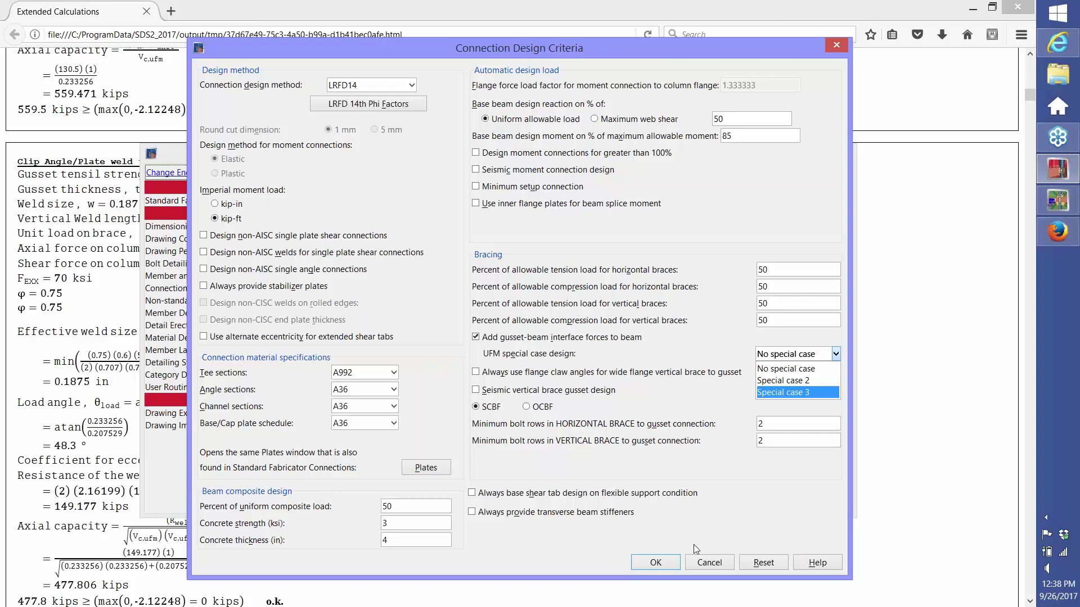
left_click(704, 564)
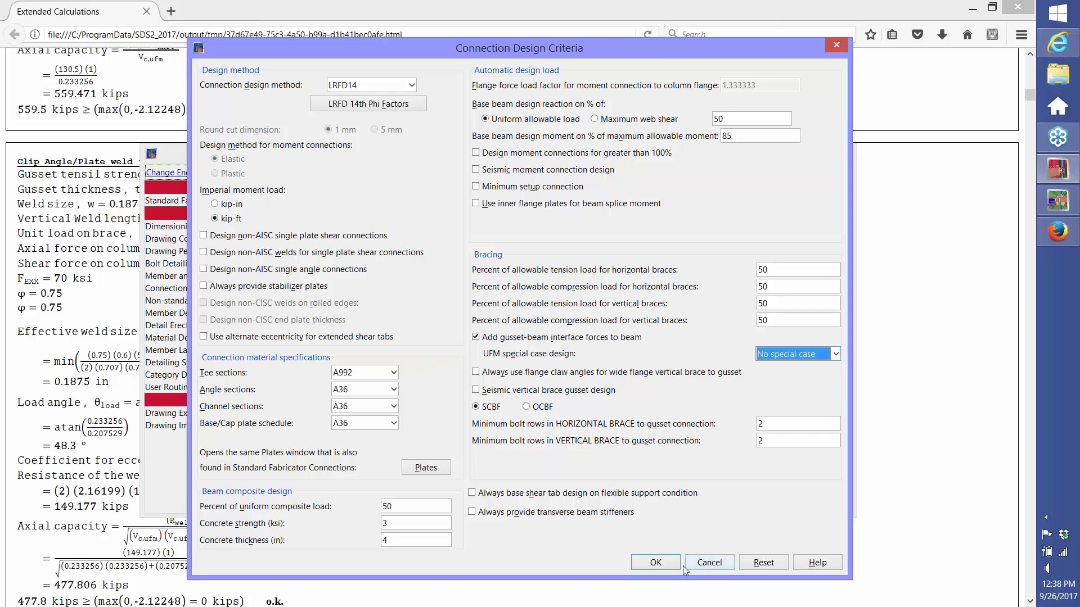
left_click(693, 561)
Step: Look up the Auto Standard Connections summary for a wide flange beam framing perpendicular to a wide flange beam's web
left_click(396, 409)
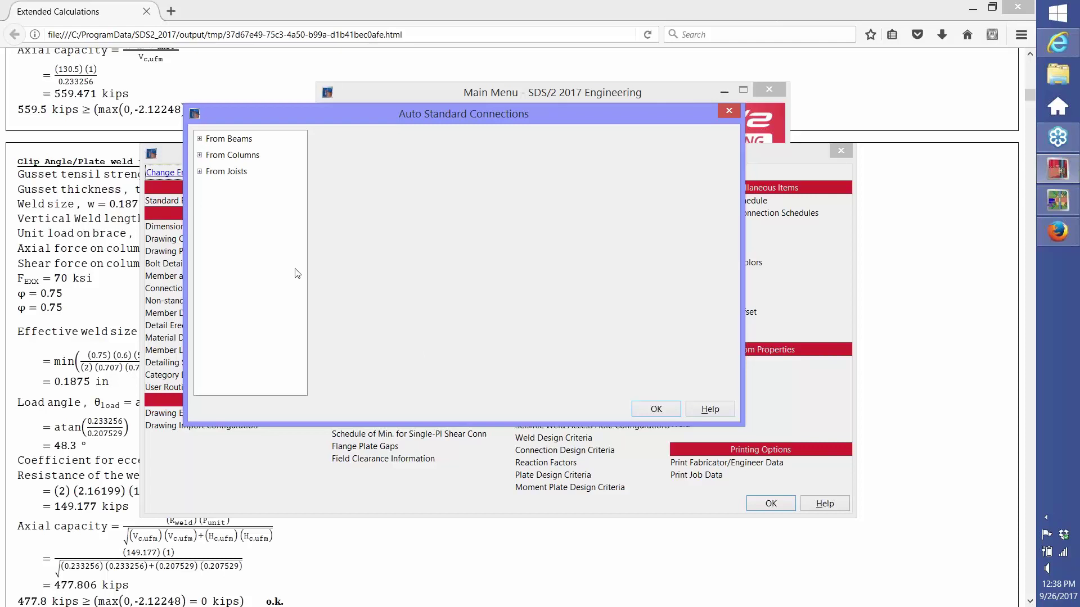
left_click(200, 139)
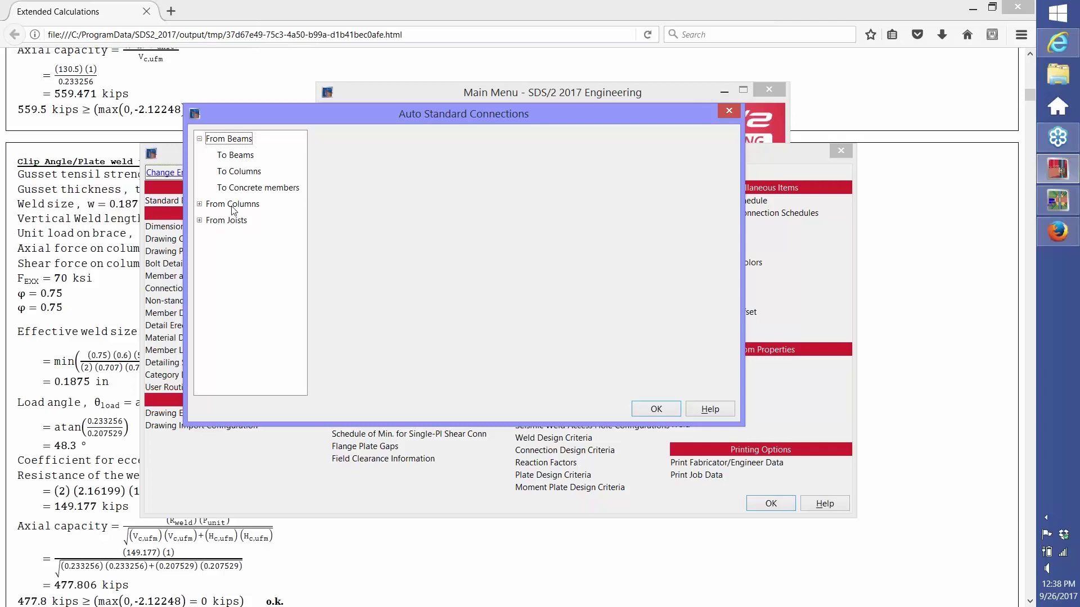
left_click(239, 156)
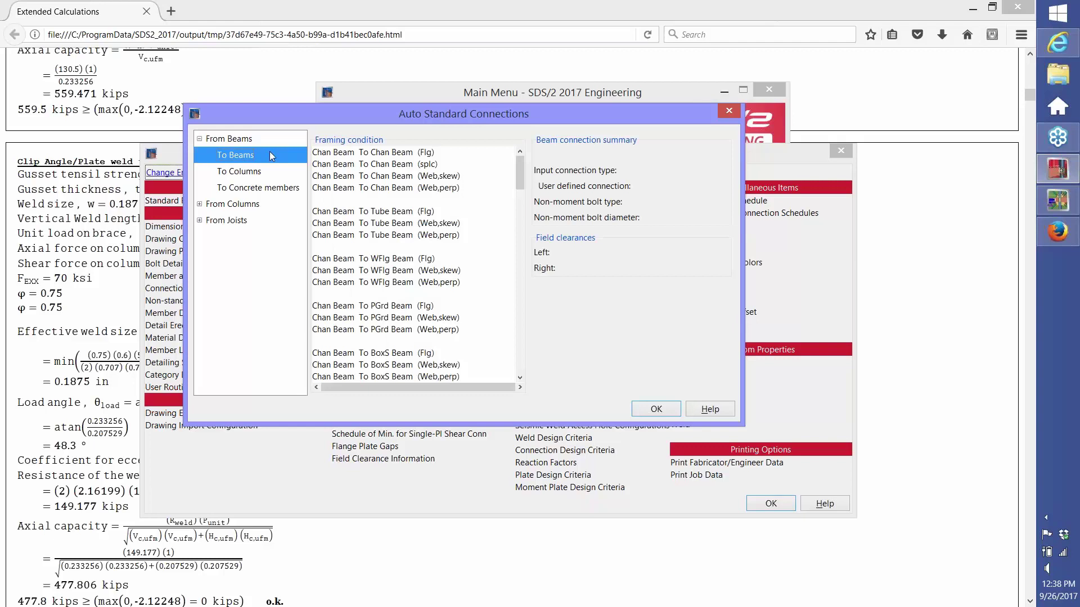
left_click_drag(520, 180, 521, 241)
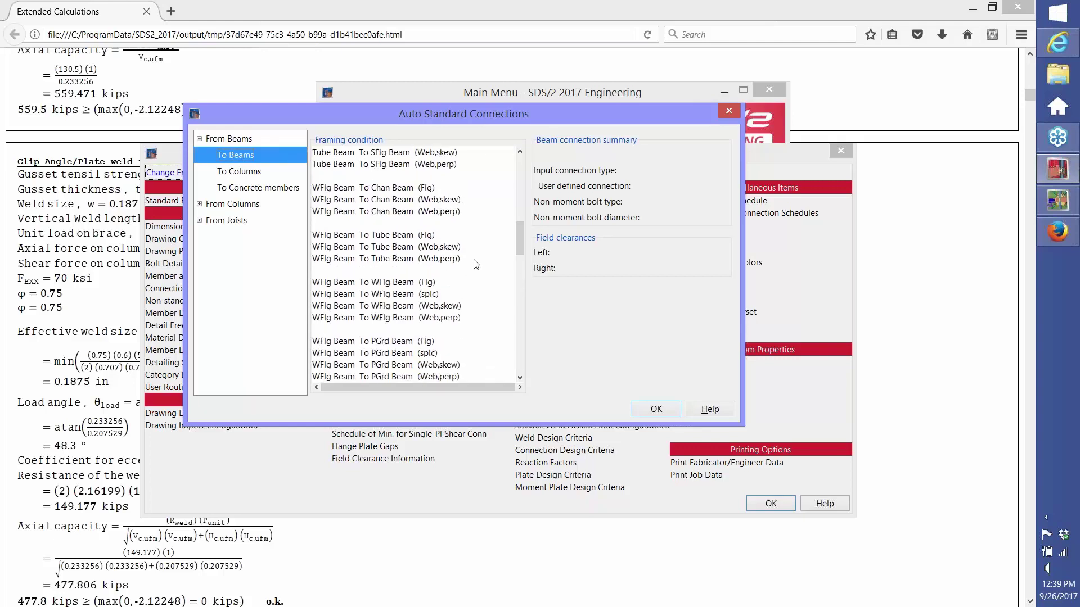
left_click(392, 318)
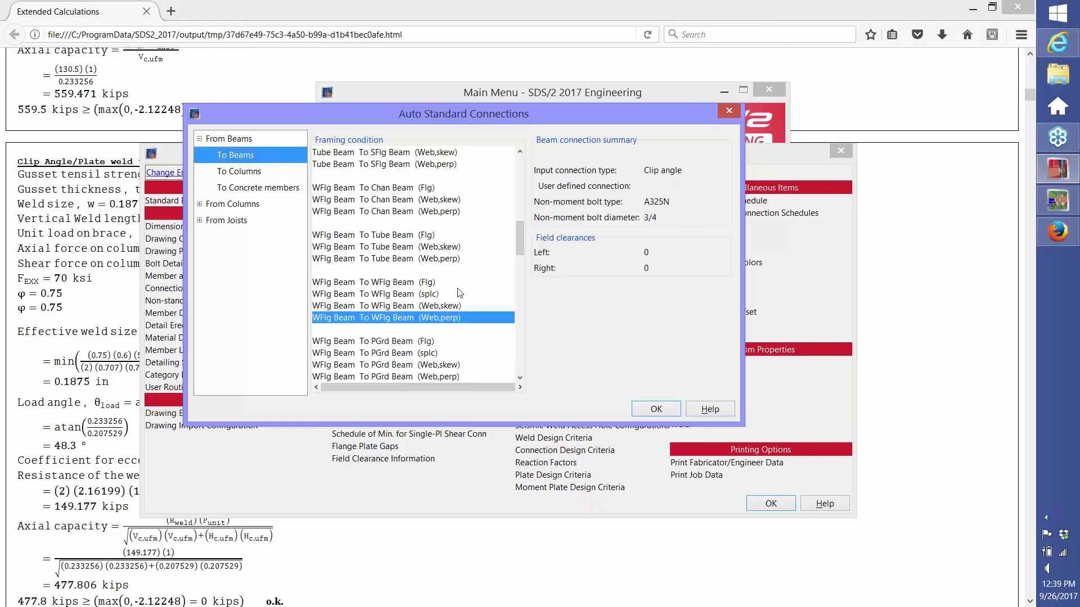
Step: Review the input connection types offered for the wide flange beam to perpendicular web condition, and leave the standard connections without changes
double_click(387, 318)
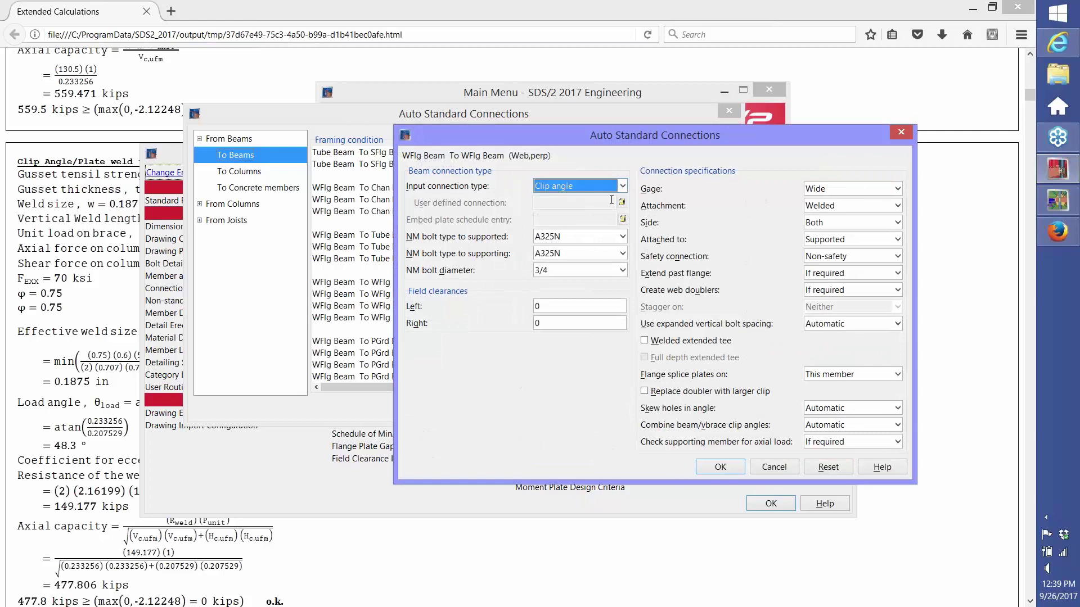
left_click(621, 186)
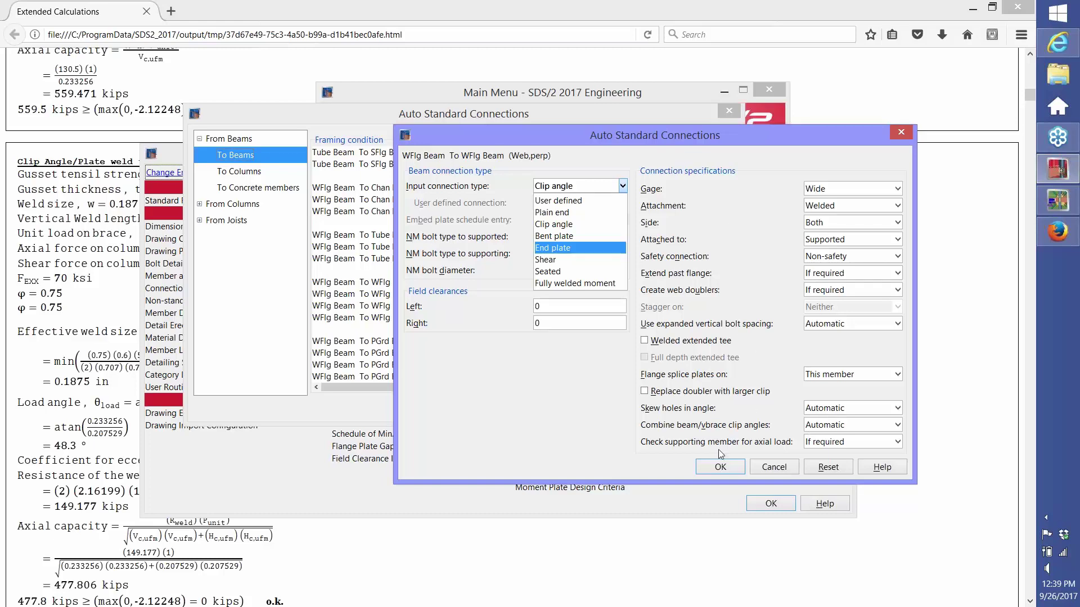
left_click(774, 471)
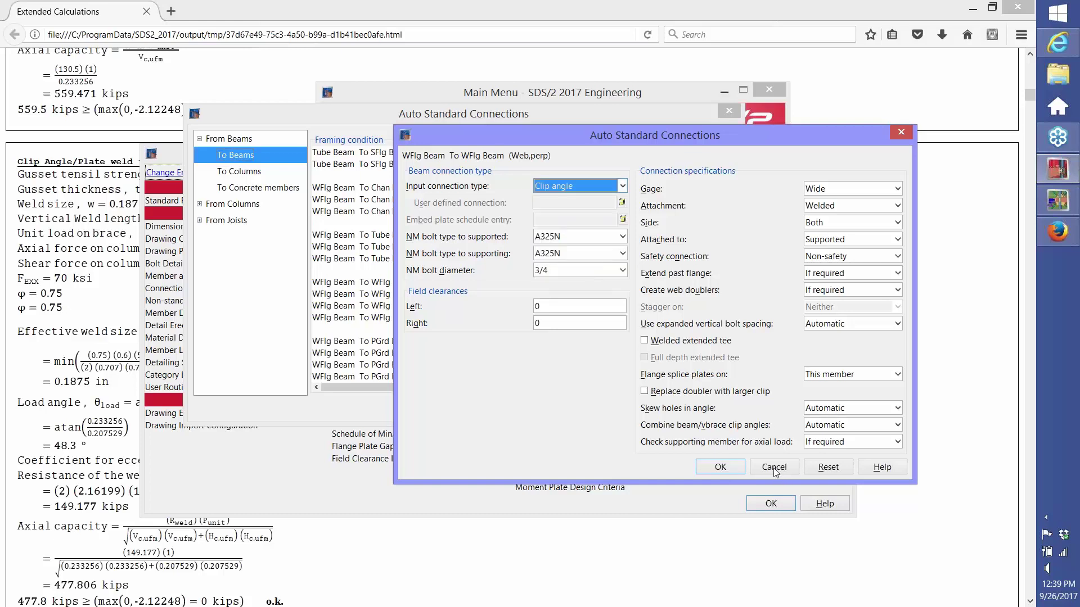
left_click(777, 468)
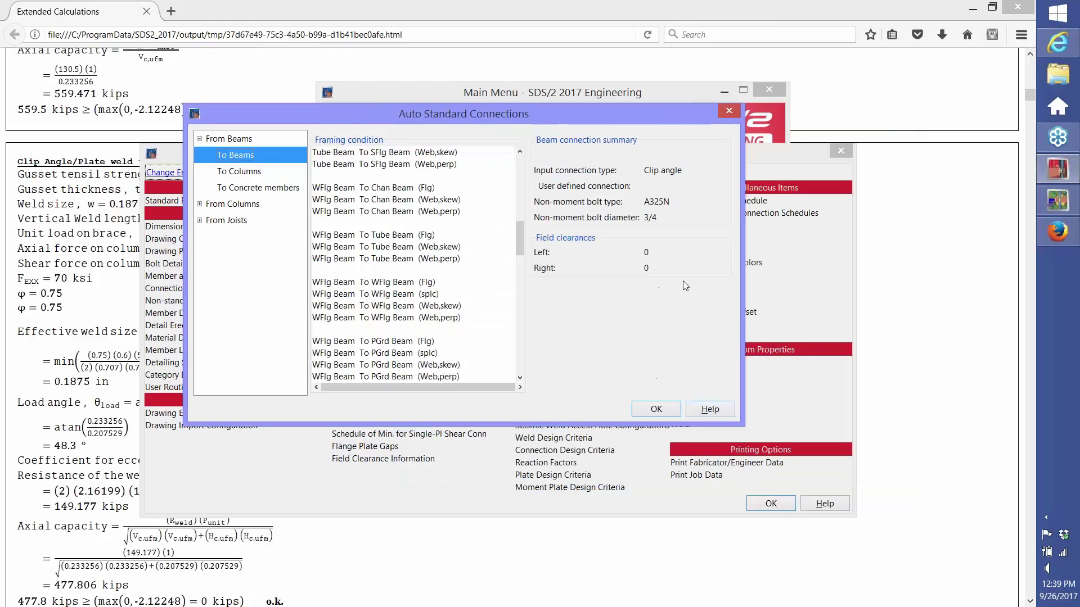
left_click(654, 410)
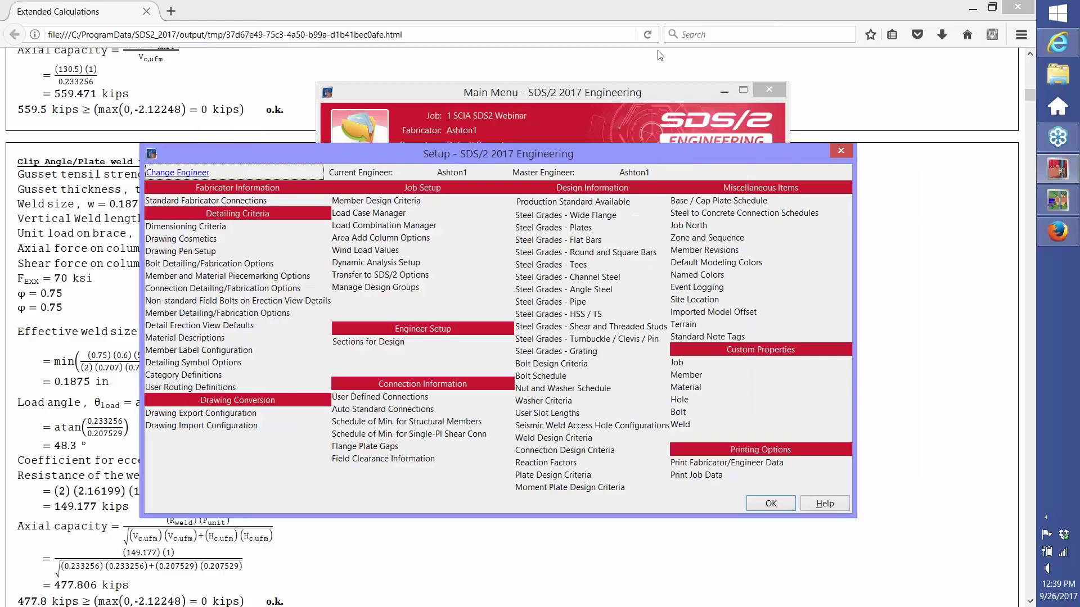
Step: Return to the building model, open the saved EL 15-0 plan view and switch from it to the grid line D elevation
left_click(788, 5)
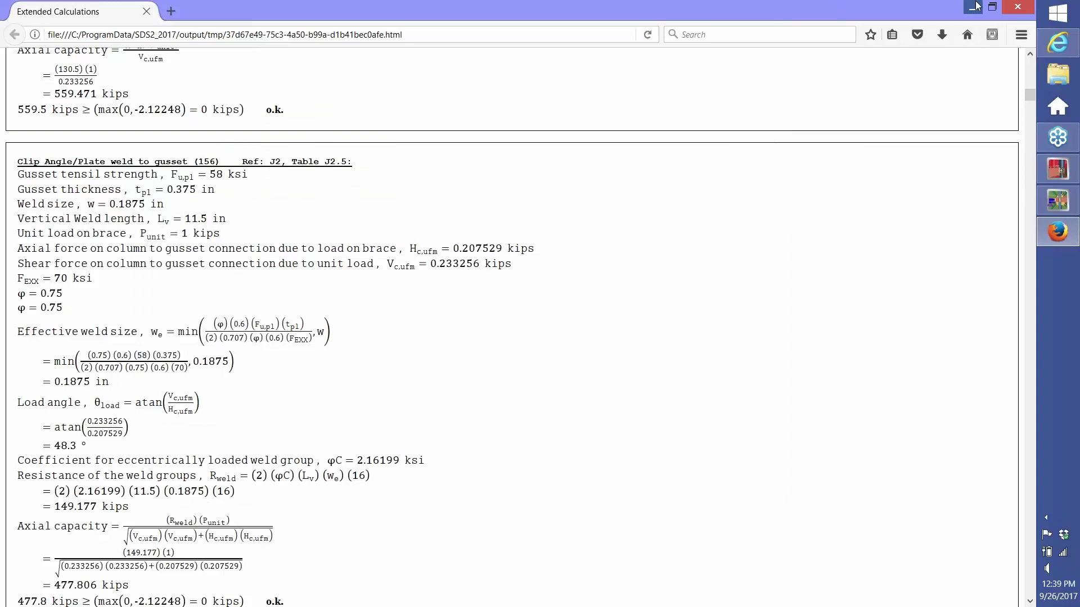
left_click(976, 5)
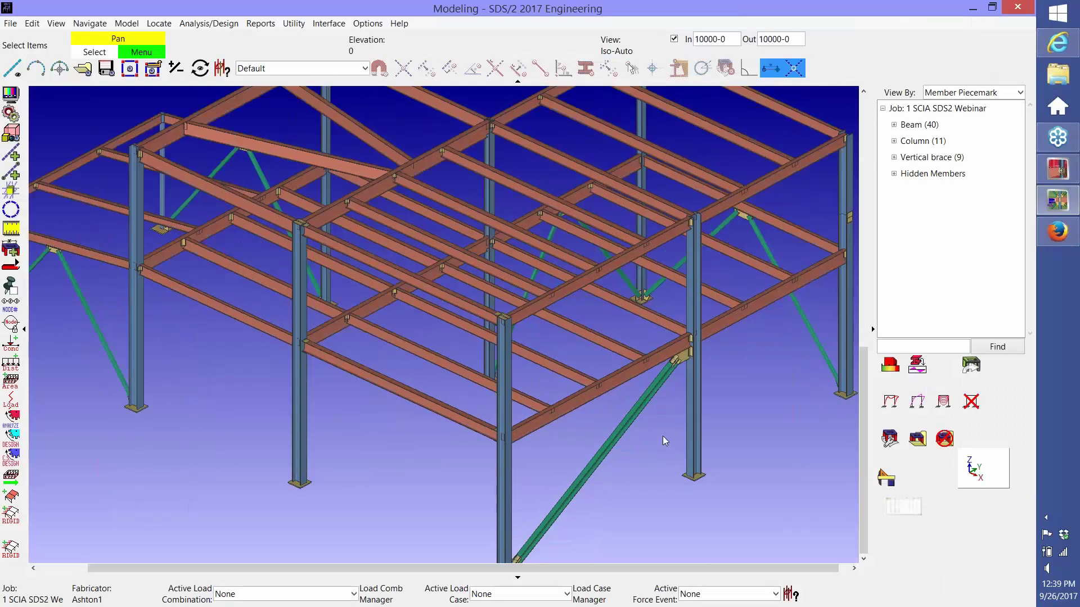
left_click(83, 68)
double_click(377, 306)
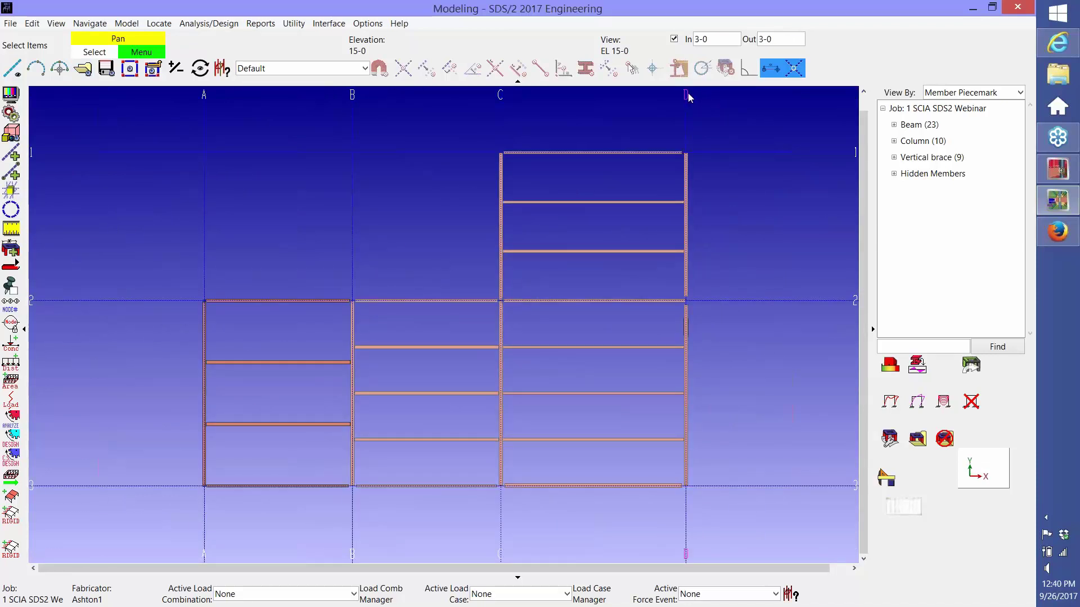
left_click(686, 97)
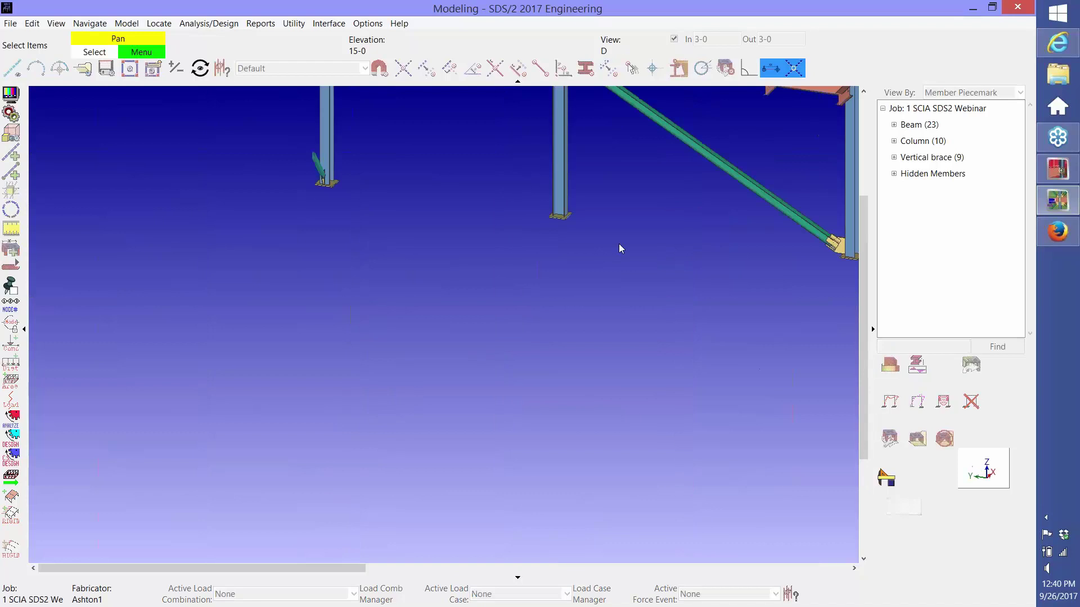
Step: Display the vertical brace as a stick where it meets the gusset below EL 15-0 at grid line 2
scroll(439, 356, "up", 3)
scroll(440, 356, "up", 3)
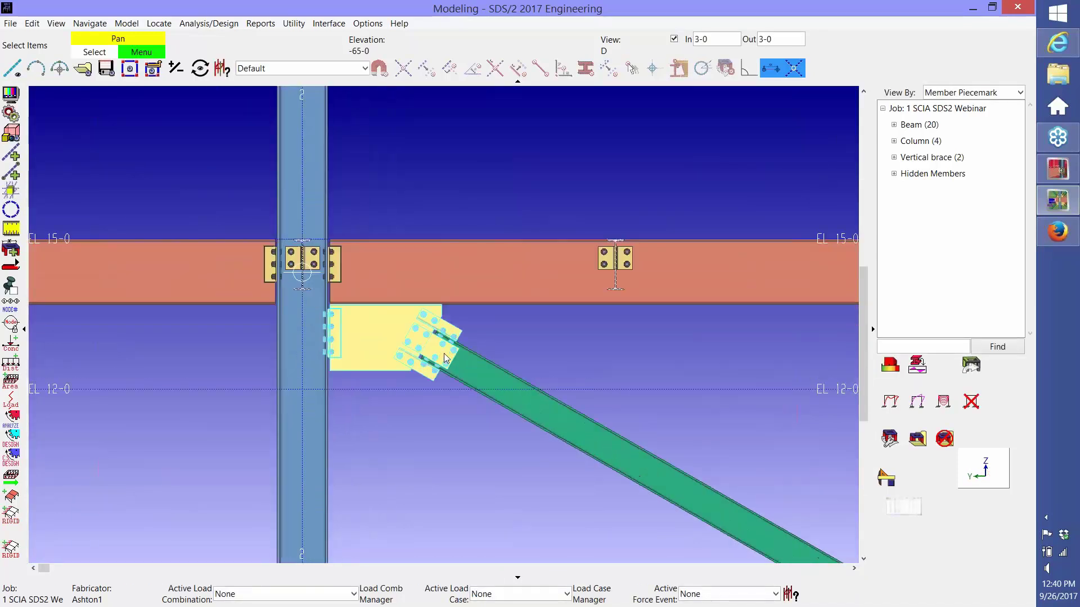
scroll(413, 327, "up", 1)
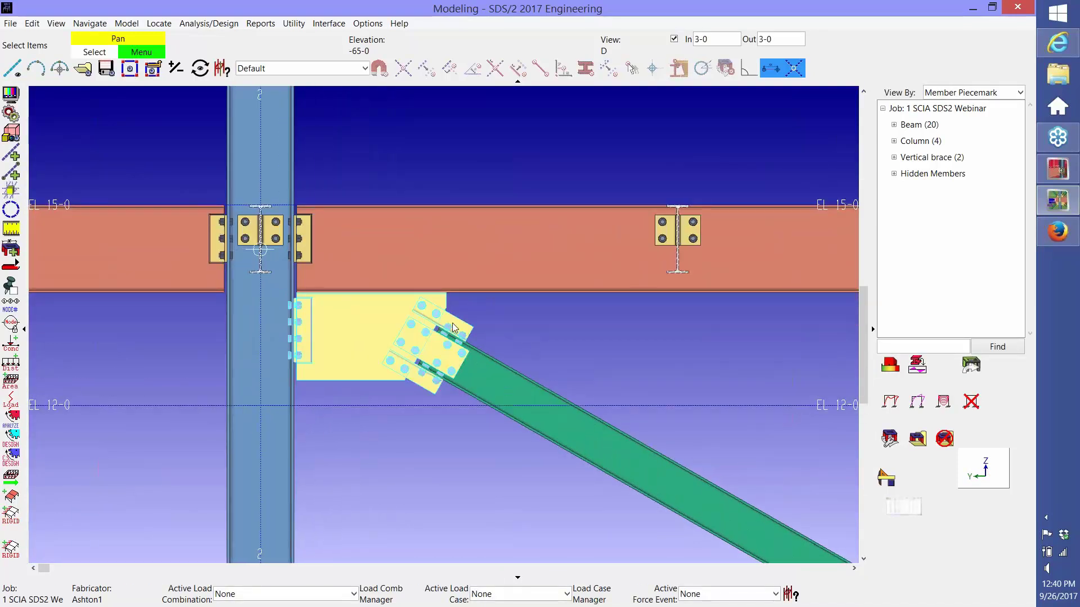
scroll(490, 325, "down", 1)
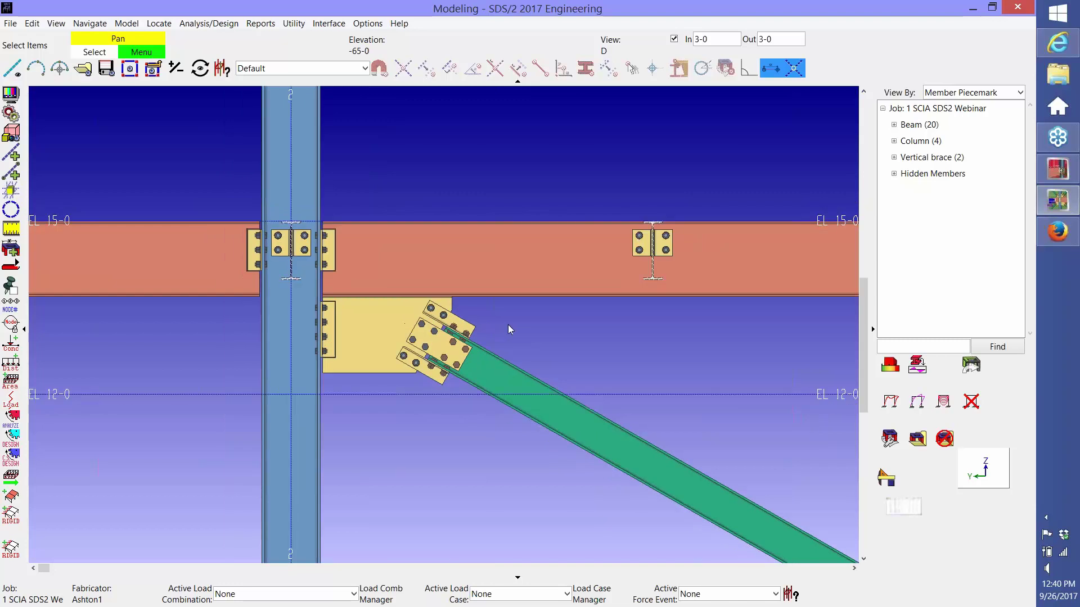
scroll(509, 328, "down", 1)
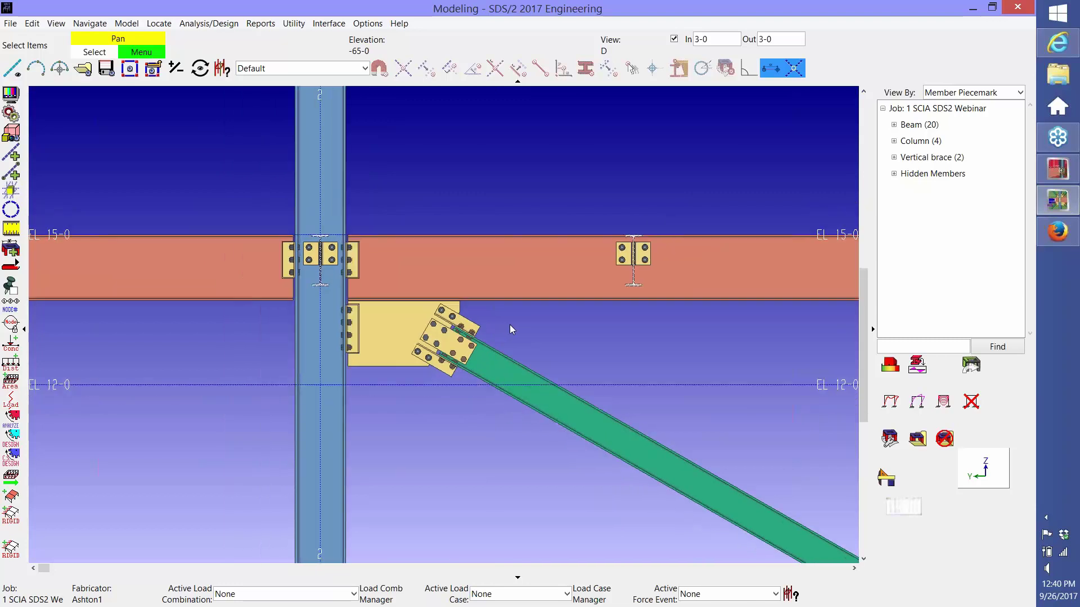
middle_click_drag(510, 325, 494, 273)
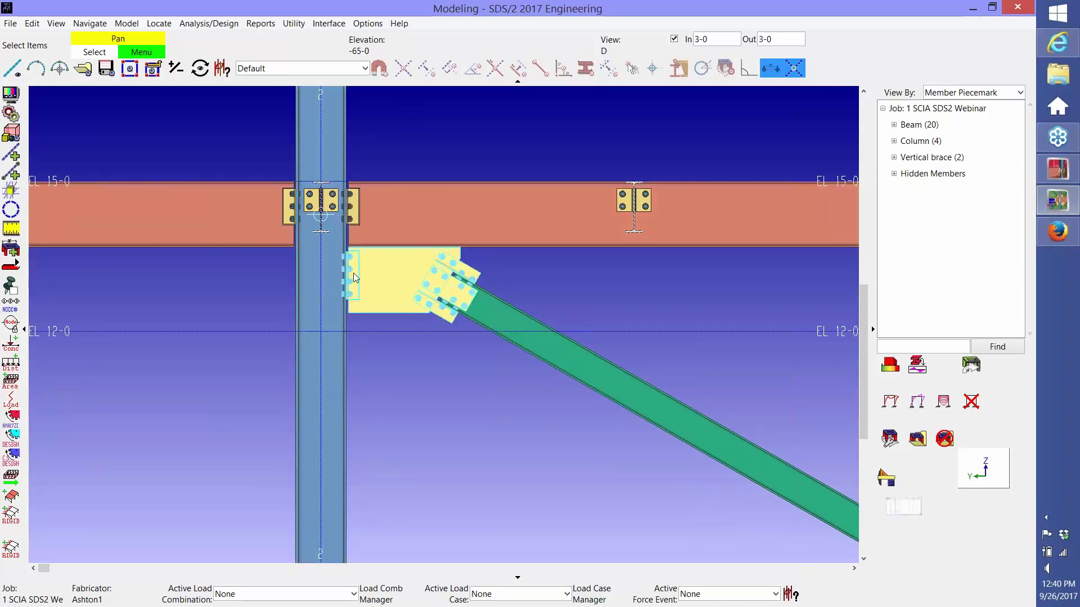
left_click(524, 336)
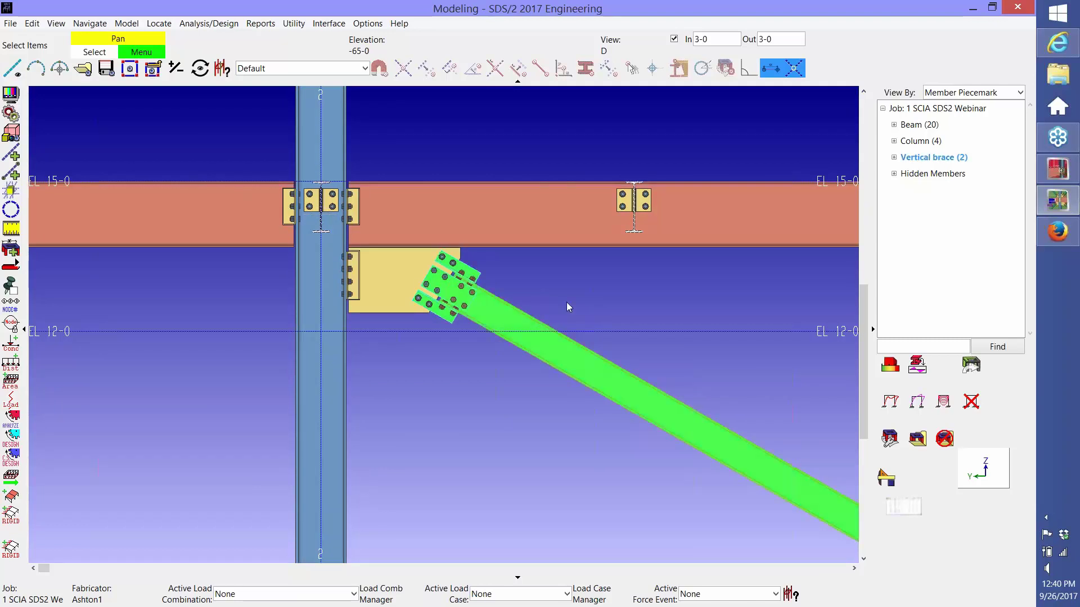
right_click(489, 397)
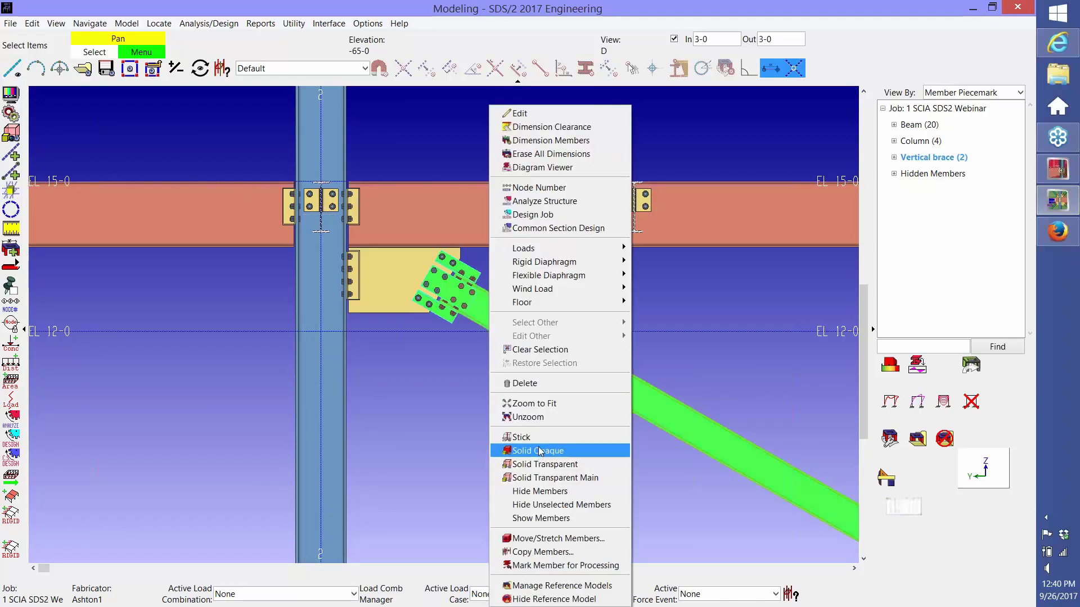
left_click(538, 451)
scroll(430, 355, "up", 1)
middle_click_drag(430, 359, 457, 431)
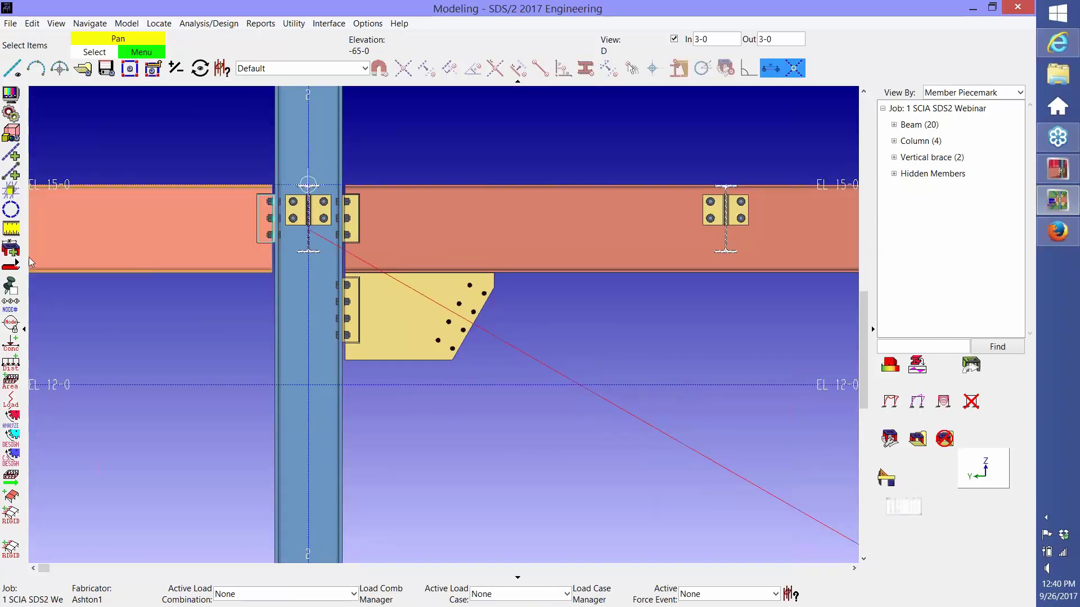
Step: Add material construction lines for the column on grid line 2 and the beam above the gusset
left_click(11, 191)
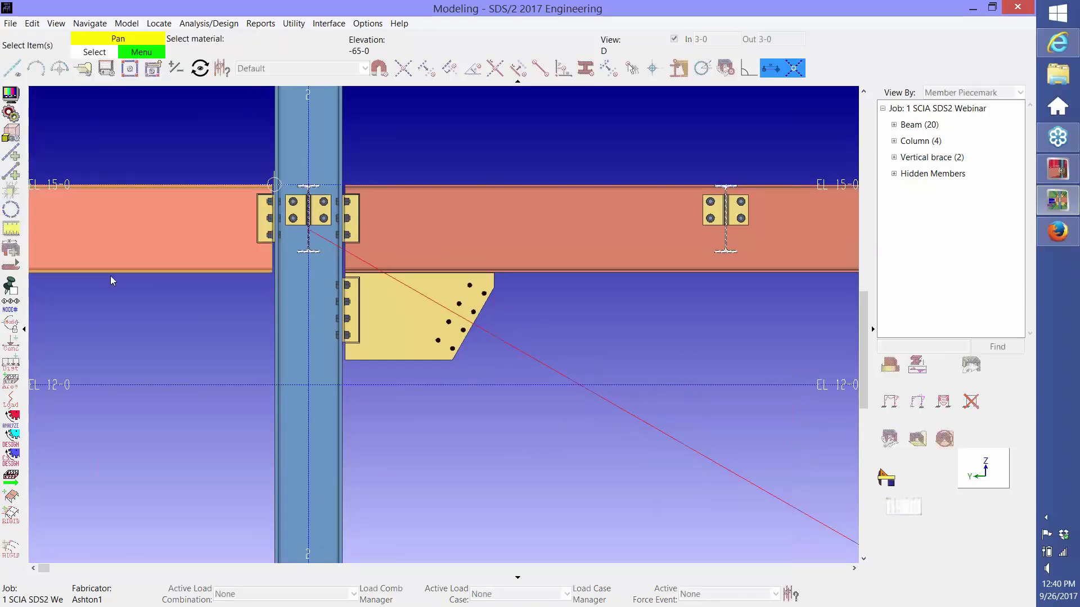
left_click(281, 380)
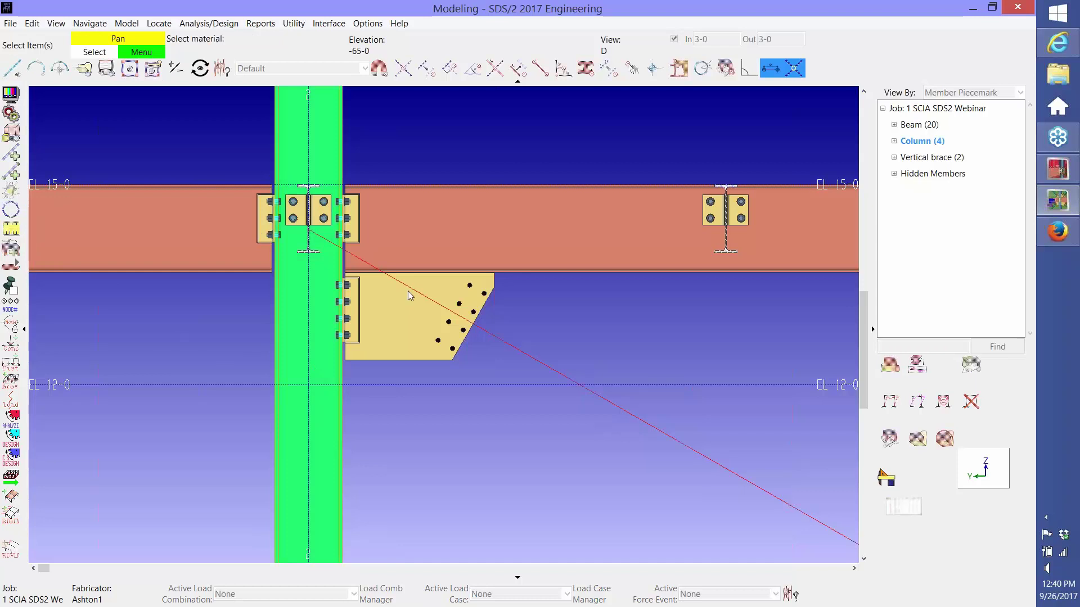
left_click(505, 227)
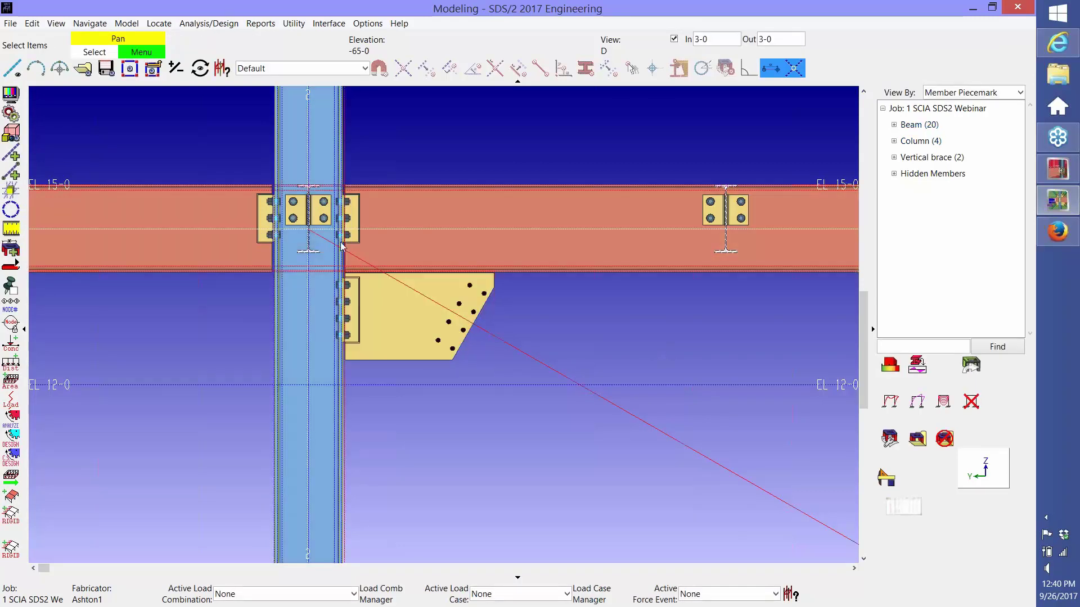
Step: Move the vertical brace's upper end from the column and beam centreline intersection to the corner where the column face meets the beam's underside
right_click(582, 302)
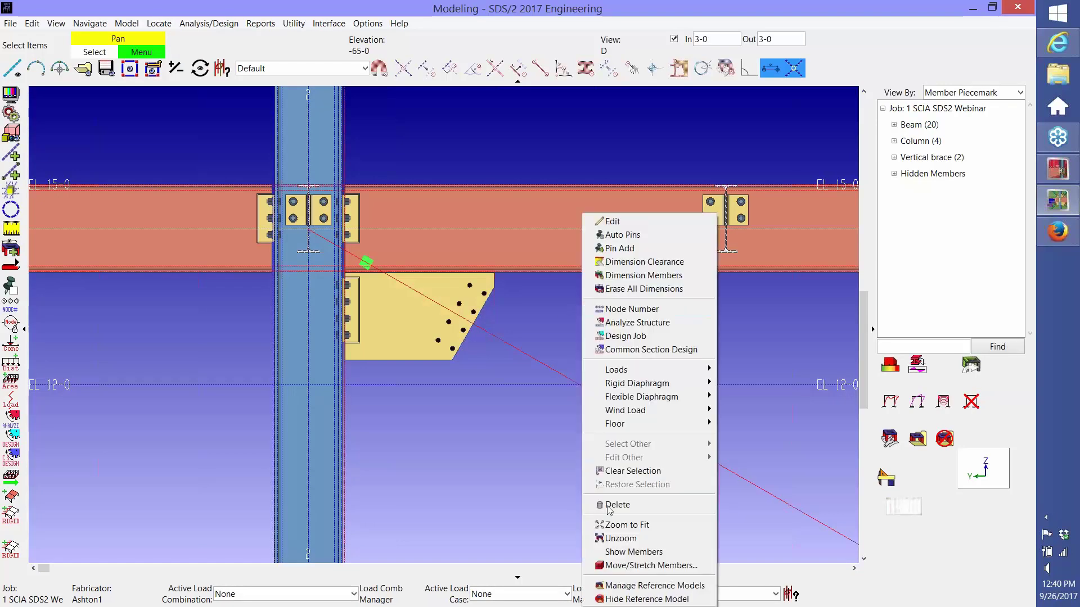
left_click(621, 565)
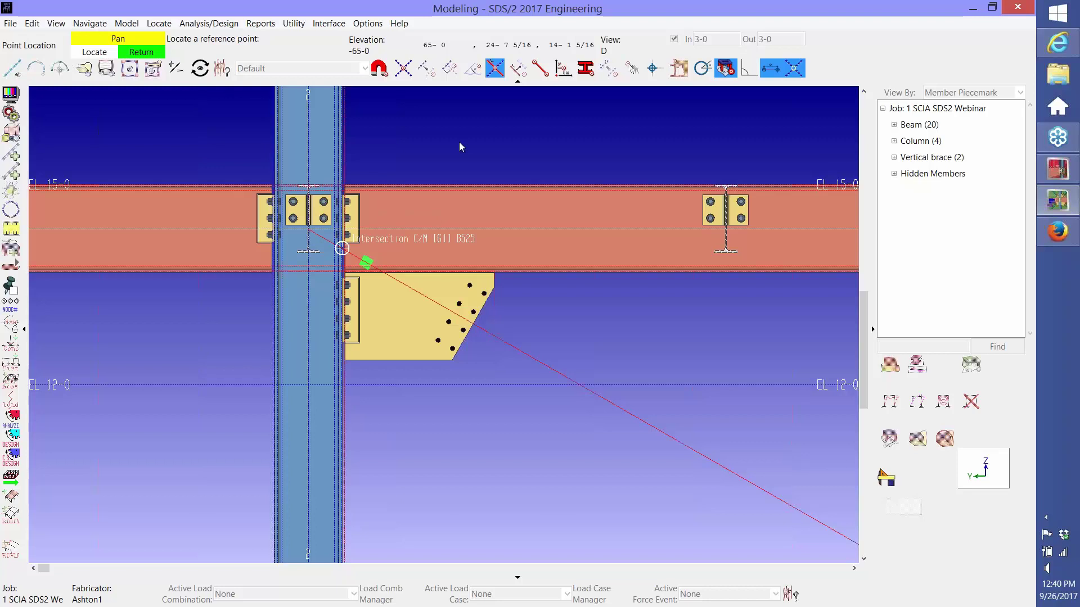
left_click(548, 68)
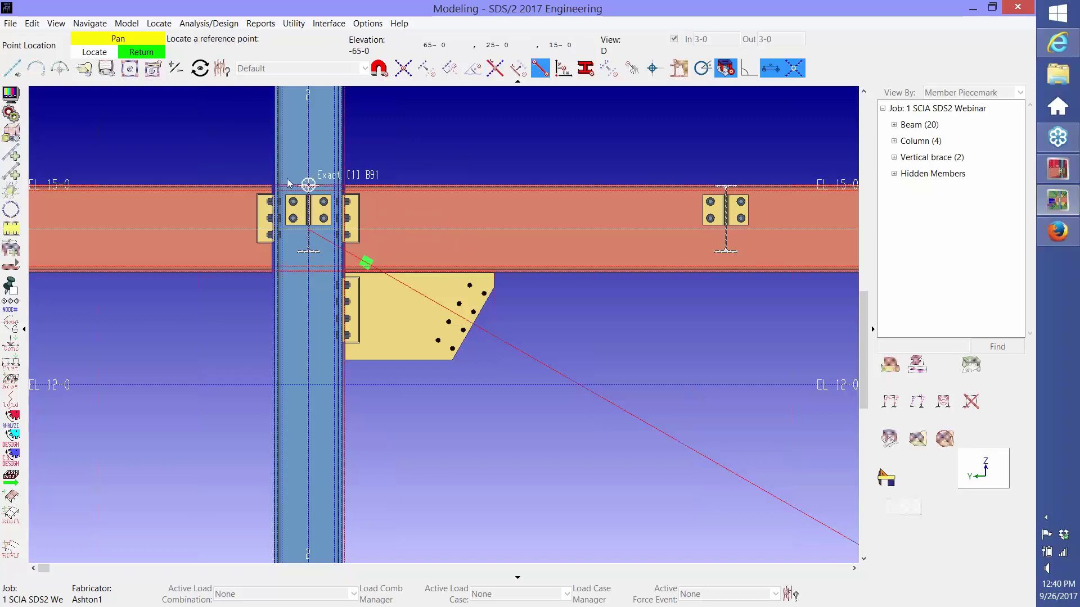
left_click(402, 68)
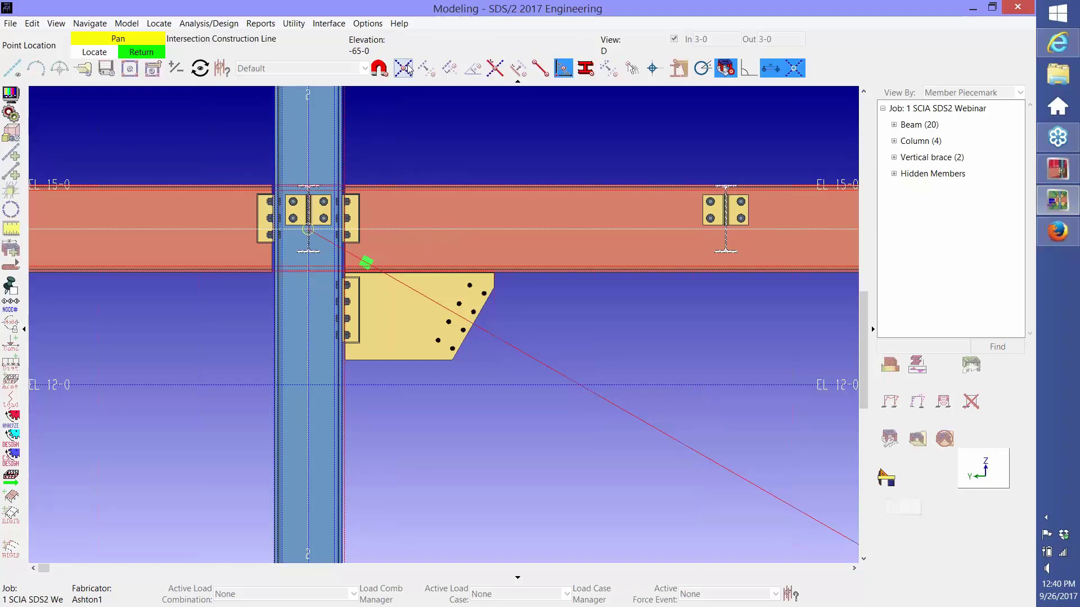
scroll(319, 250, "up", 1)
scroll(318, 250, "up", 2)
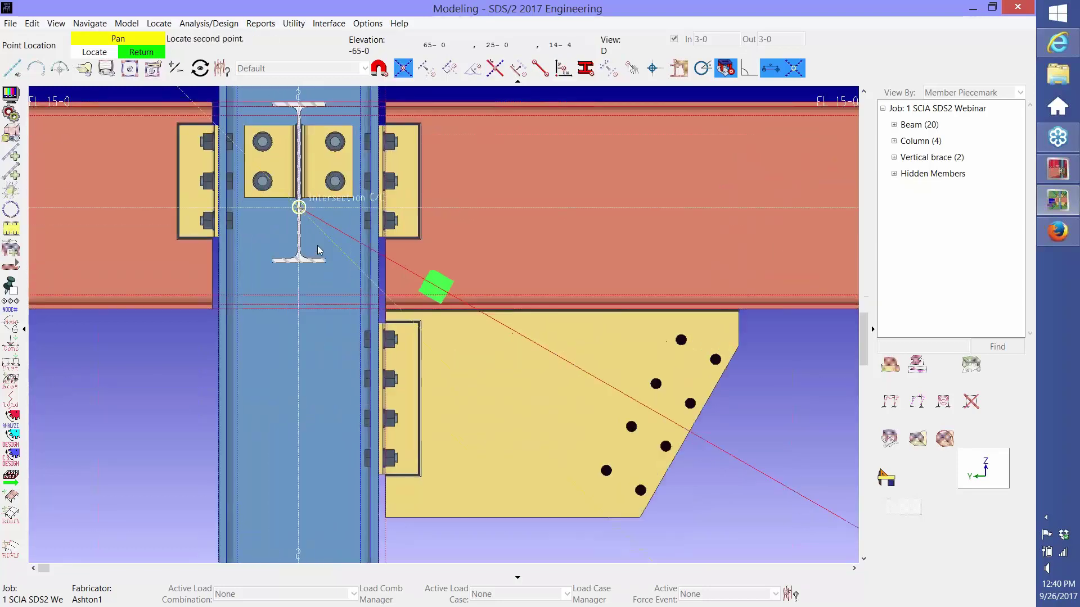
left_click(381, 337)
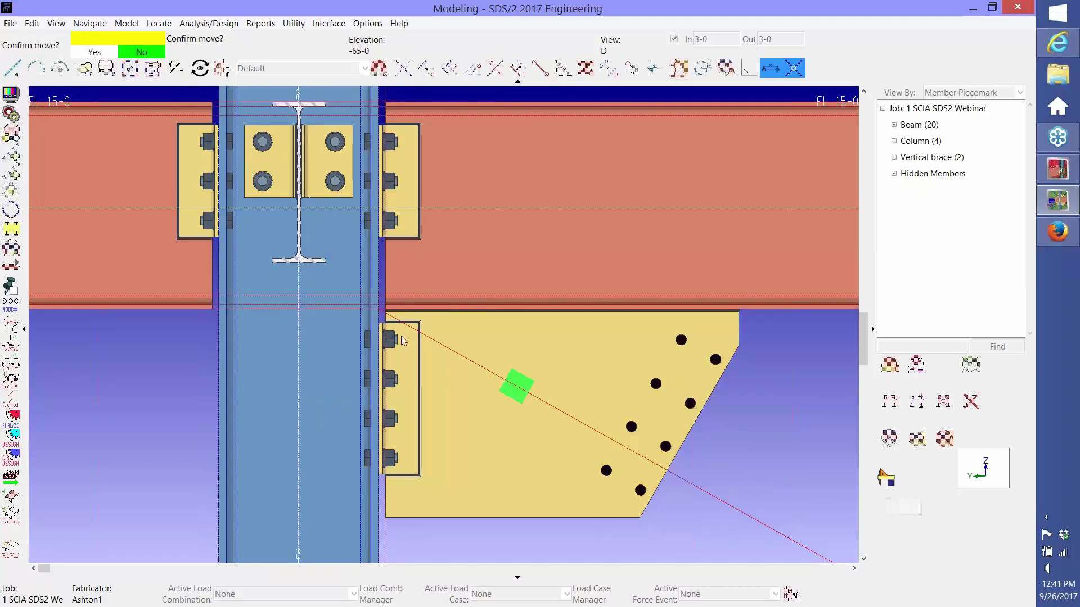
left_click(440, 379)
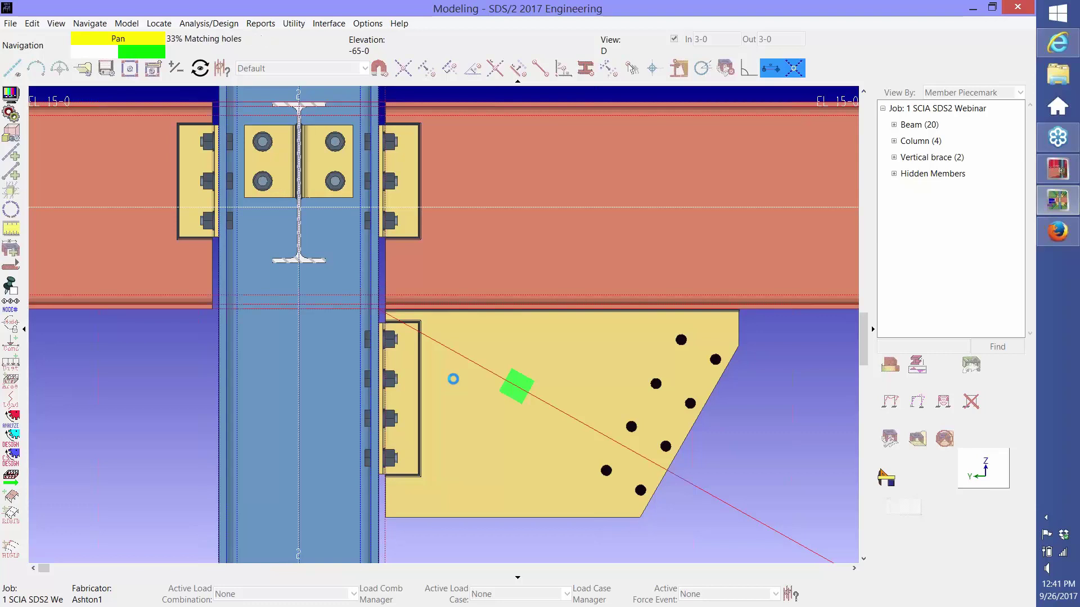
Step: Open the connection components of the brace's upper gusset and lock the flange angle to gusset bolt rows at 3
scroll(454, 379, "down", 3)
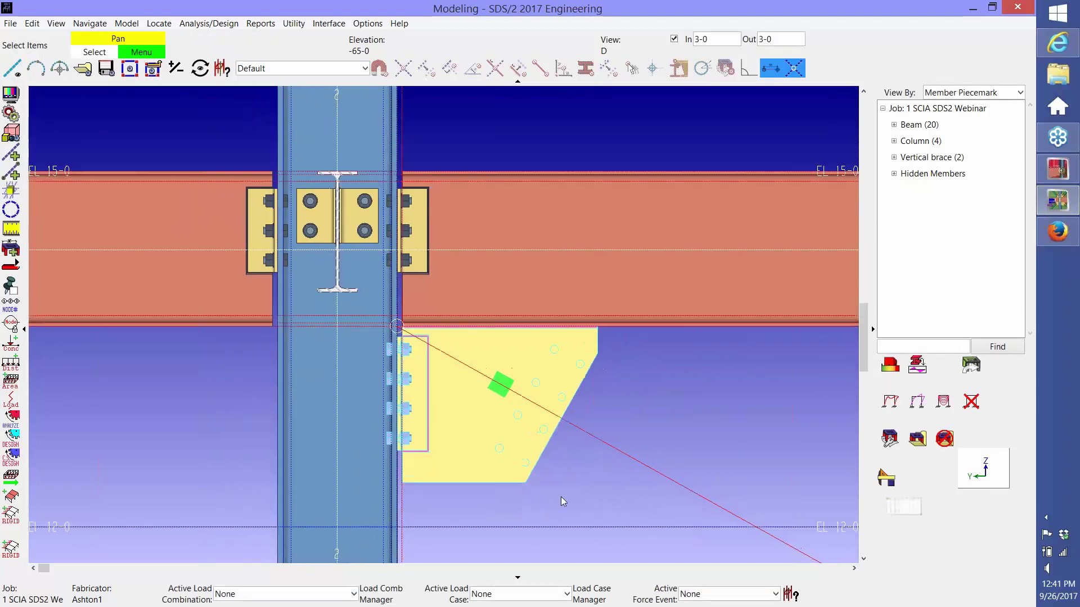
scroll(615, 511, "down", 1)
middle_click_drag(615, 511, 554, 391)
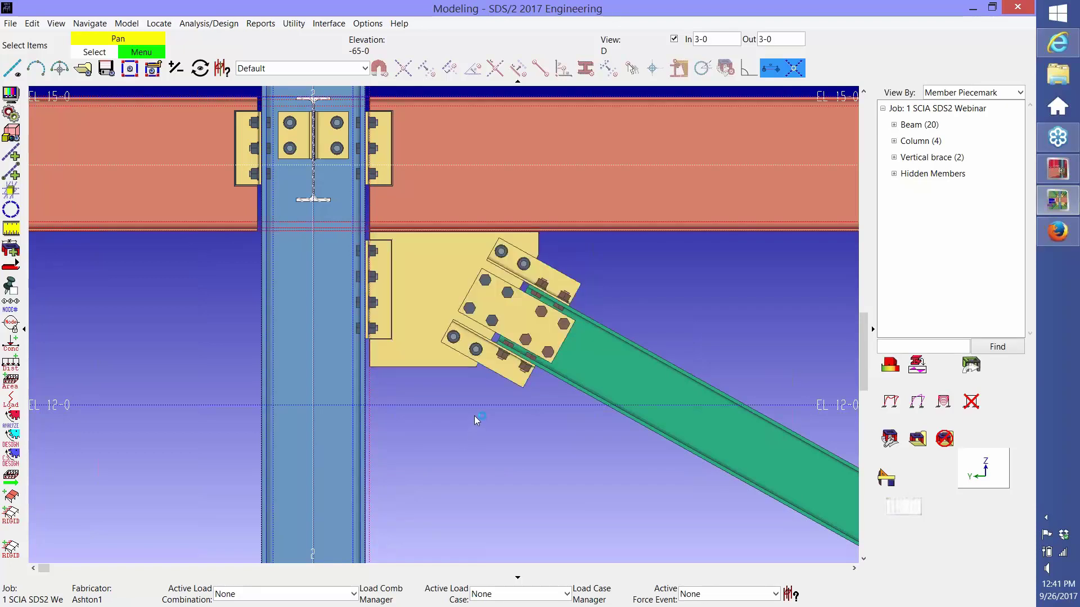
left_click(416, 303)
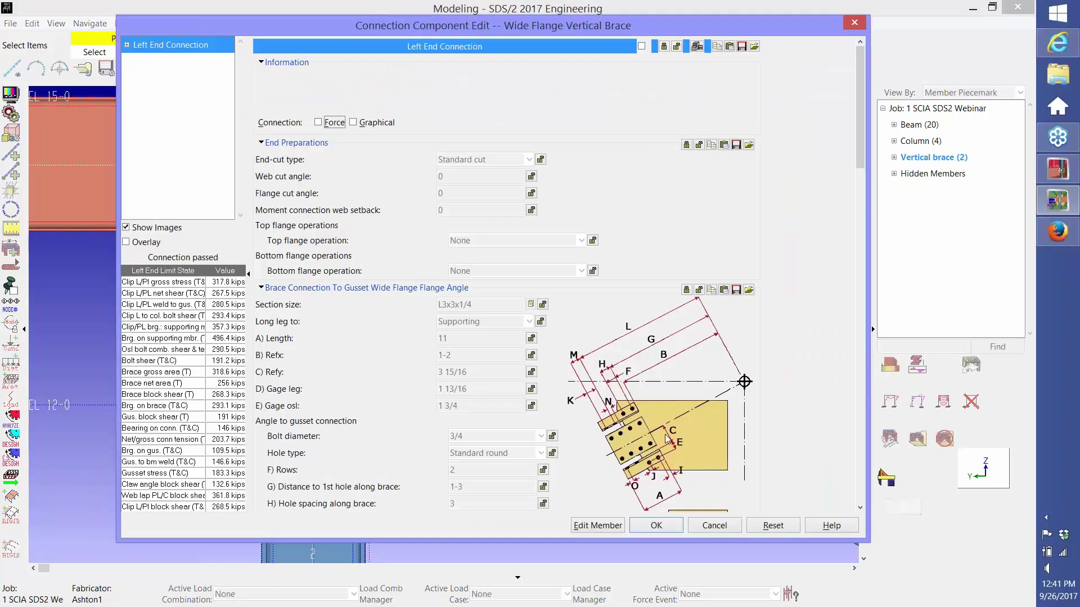
scroll(671, 433, "down", 3)
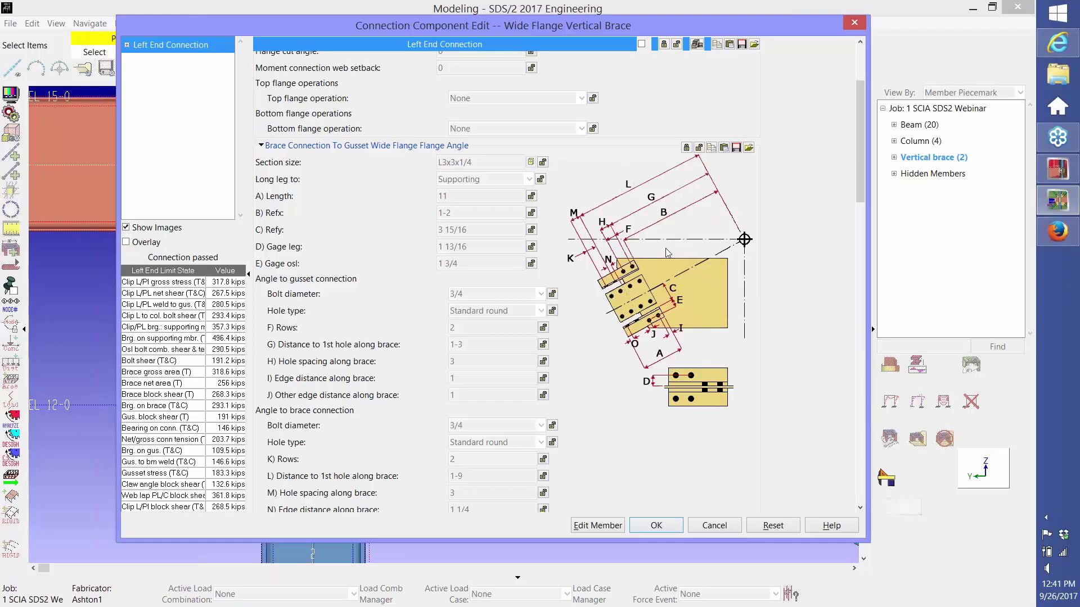
scroll(666, 253, "up", 3)
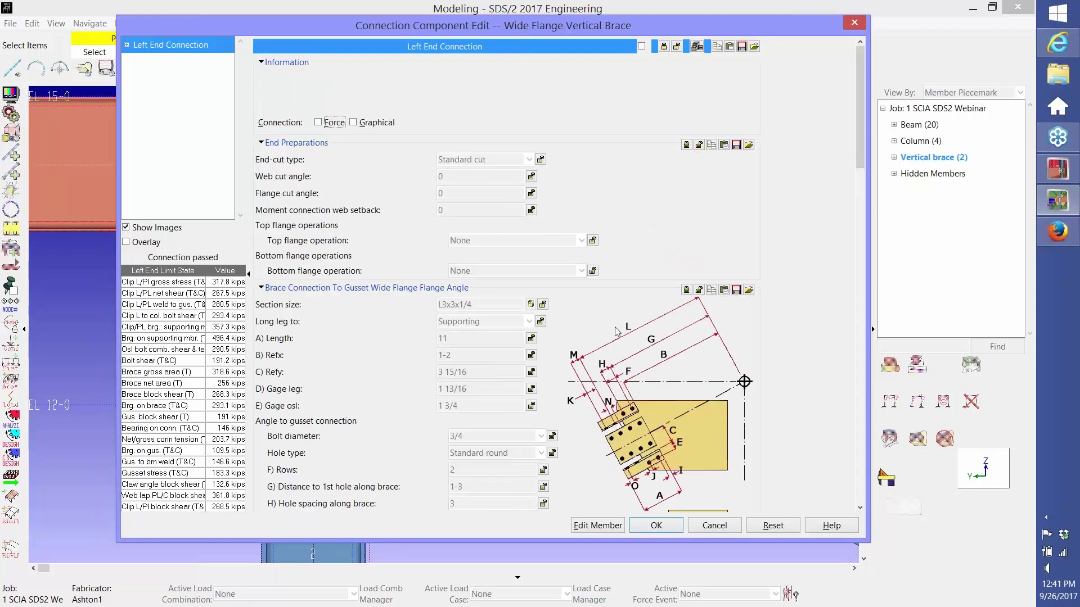
scroll(624, 346, "down", 3)
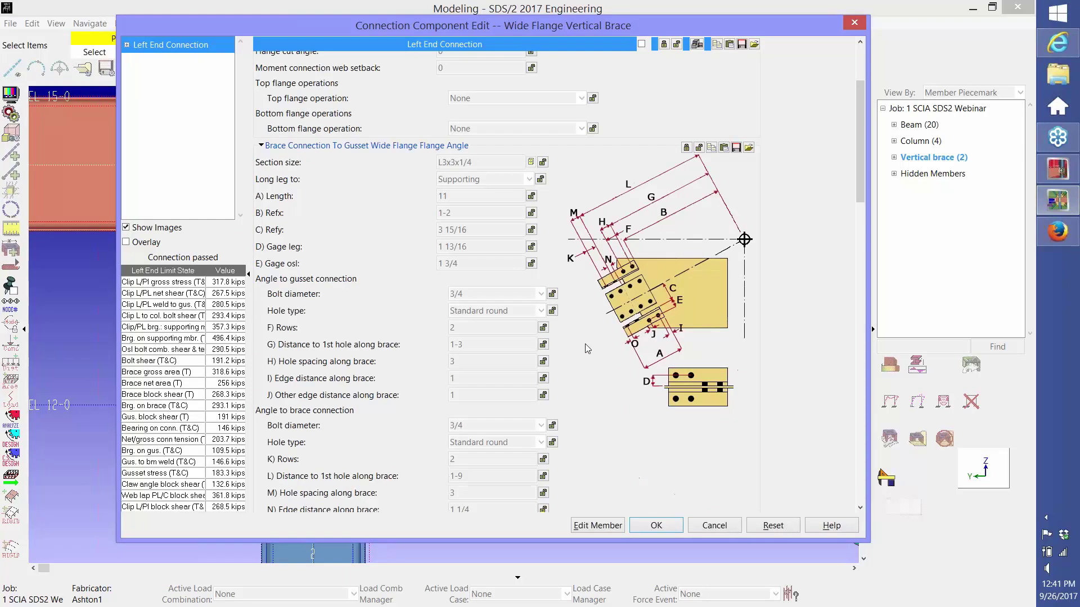
left_click(543, 328)
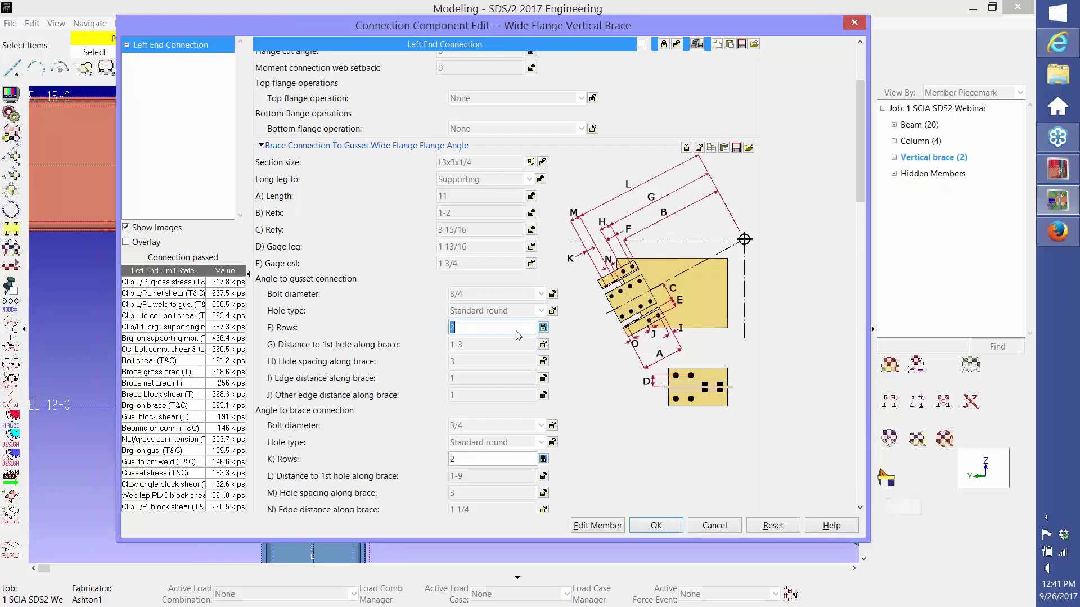
type("3")
Step: Lock the web plate to gusset bolt rows of the brace connection at 3
scroll(596, 400, "down", 3)
scroll(596, 399, "down", 4)
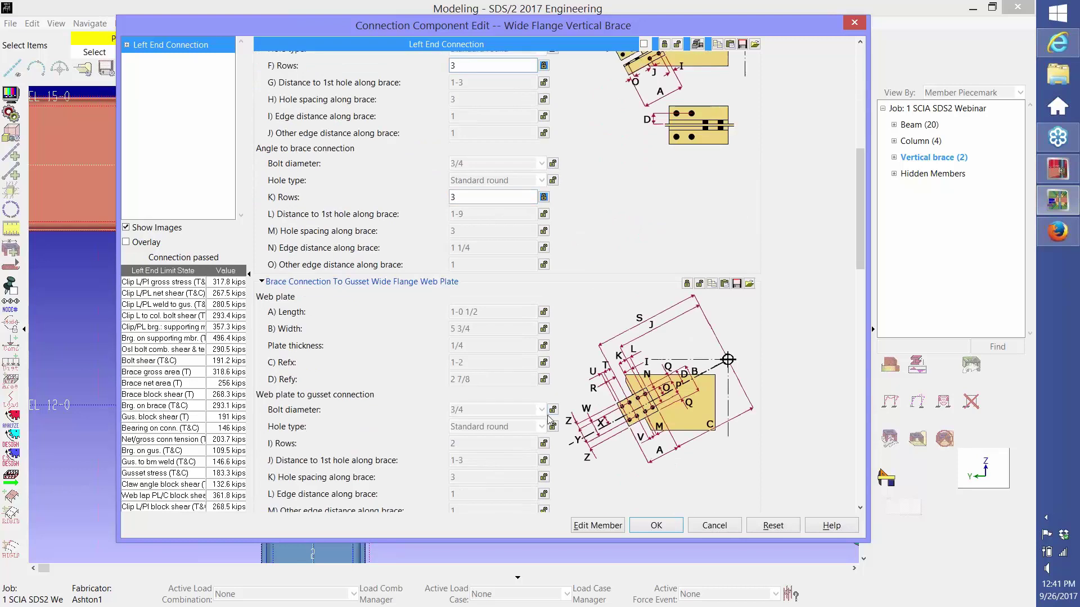
left_click(544, 444)
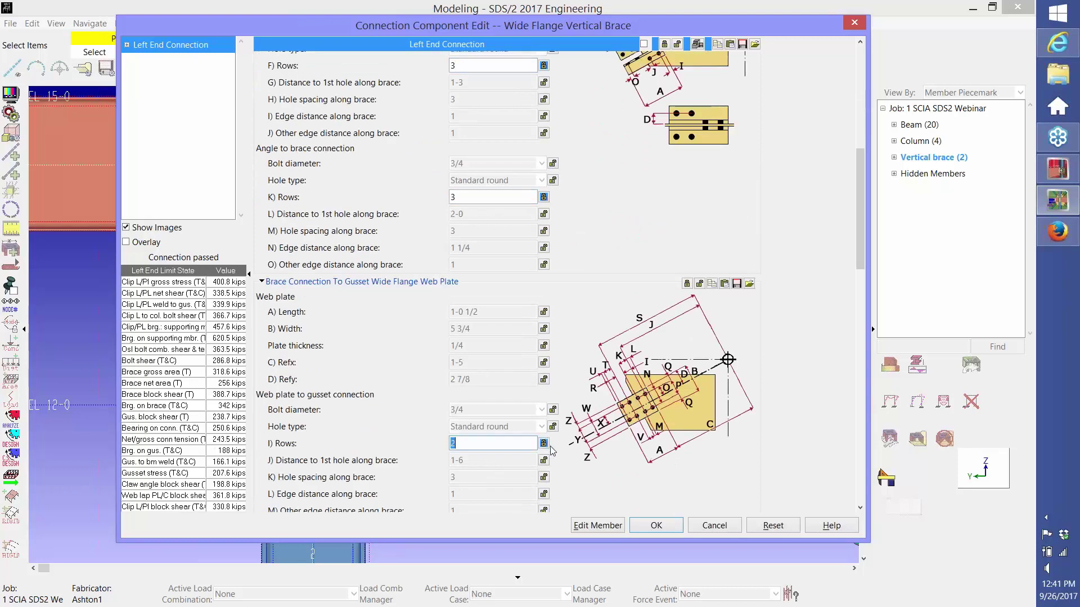
type("3")
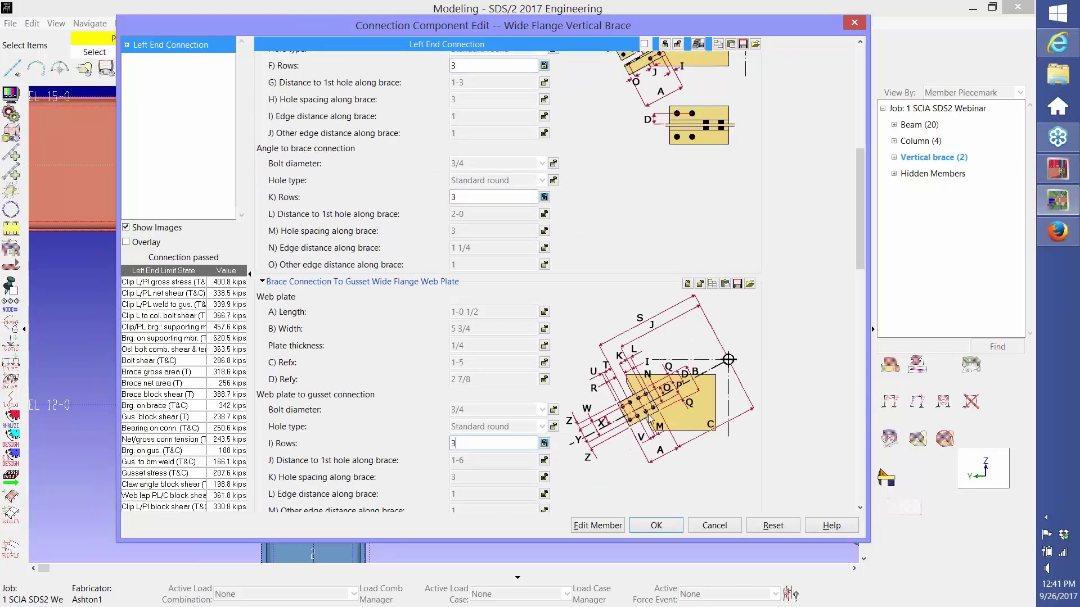
Step: Set the plate thickness of the gusset to beam and column to 1/2 and apply the connection changes
scroll(627, 444, "down", 8)
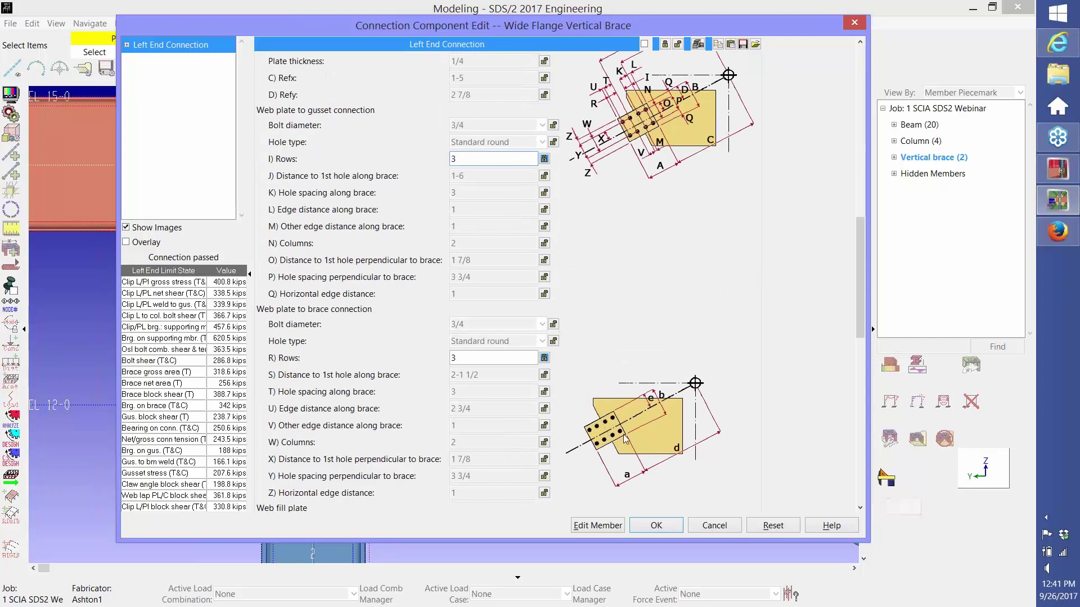
scroll(613, 425, "down", 4)
scroll(613, 425, "down", 4)
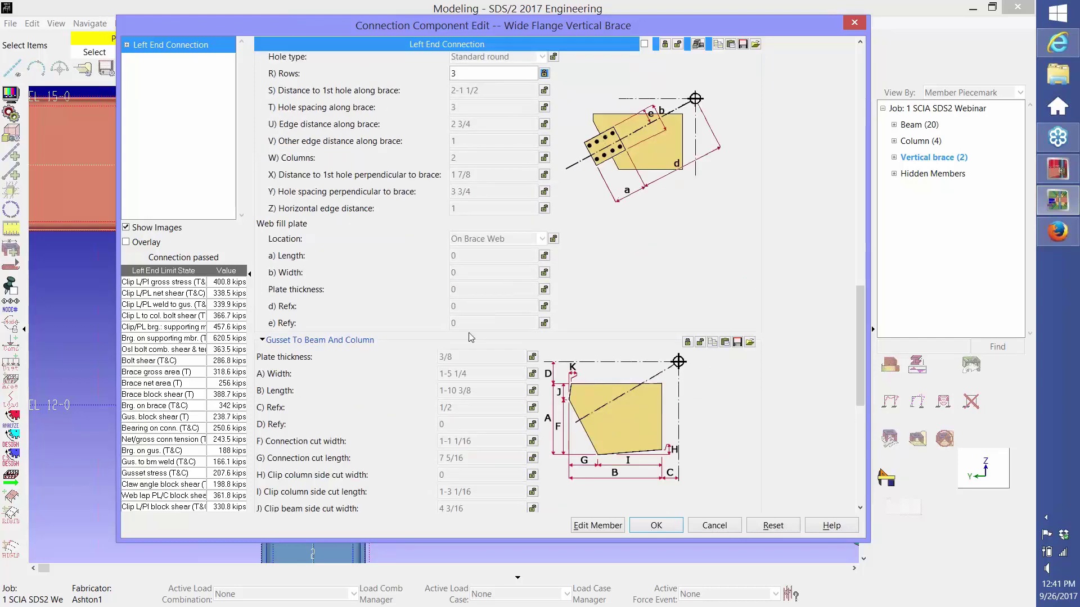
left_click(474, 357)
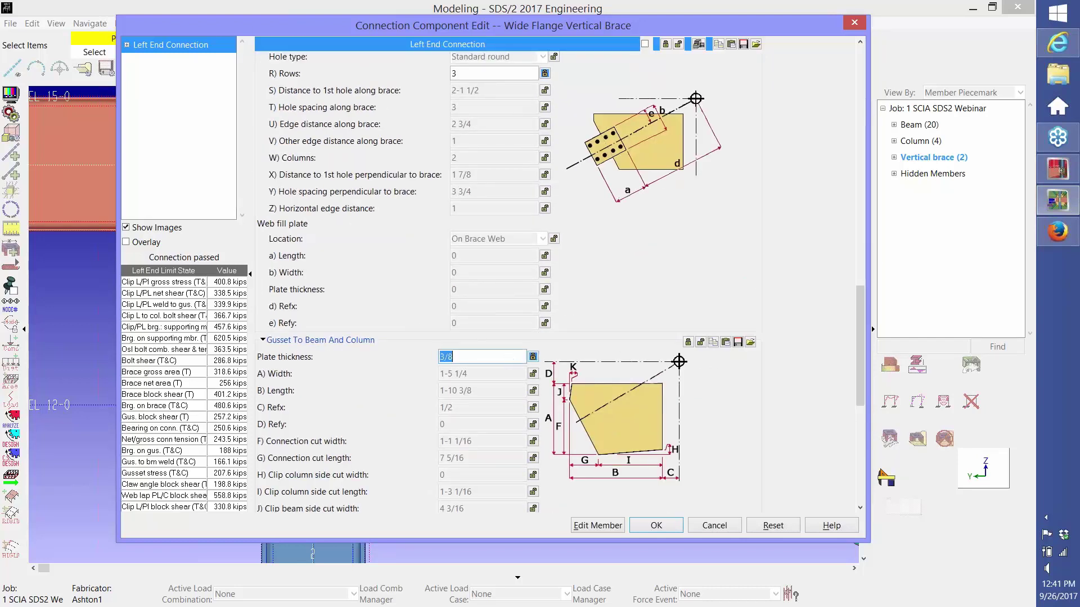
type("1/2")
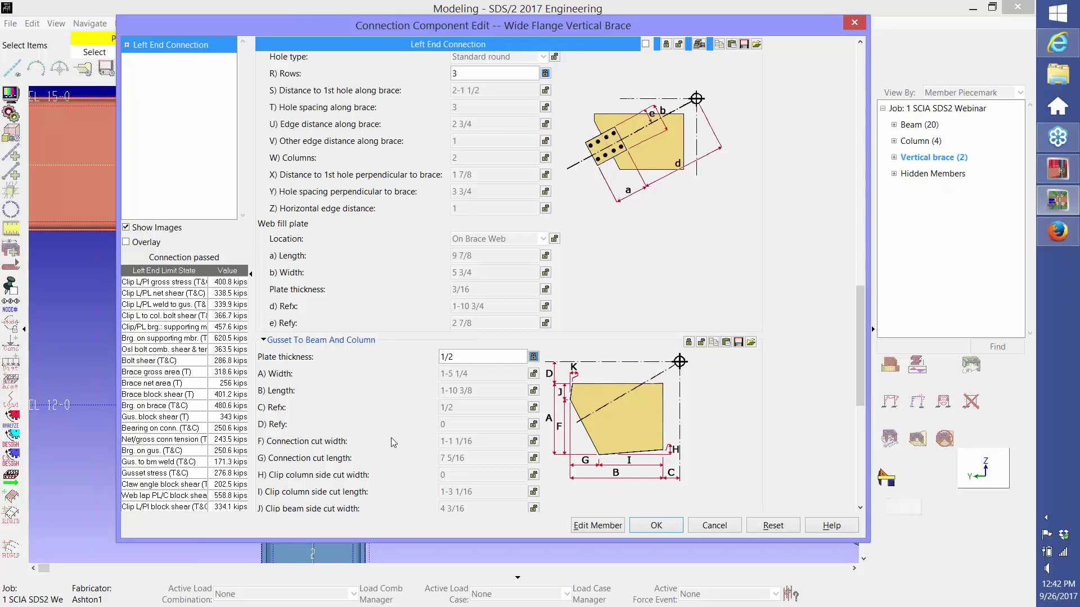
left_click(643, 527)
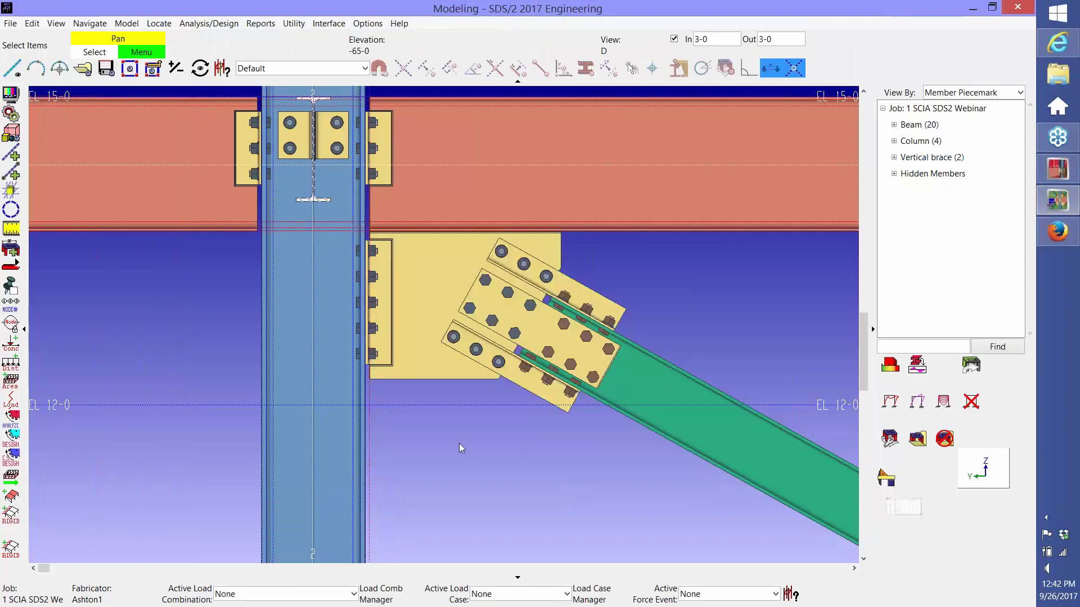
Step: Save the brace's upper end connection as a new user defined connection named "VB, R=3, t=1/2"
left_click(450, 303)
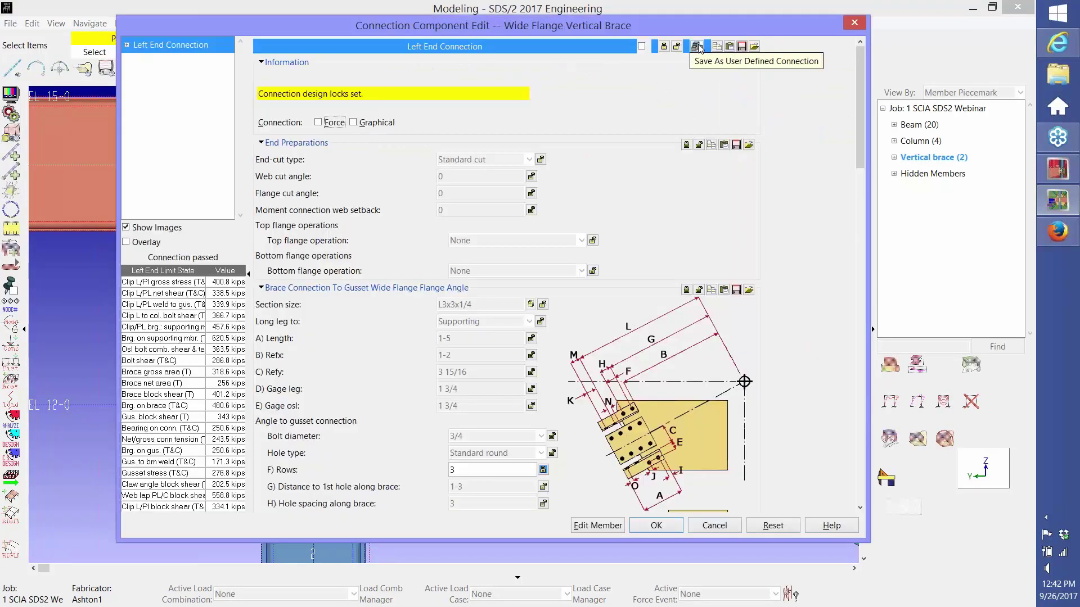
left_click(698, 46)
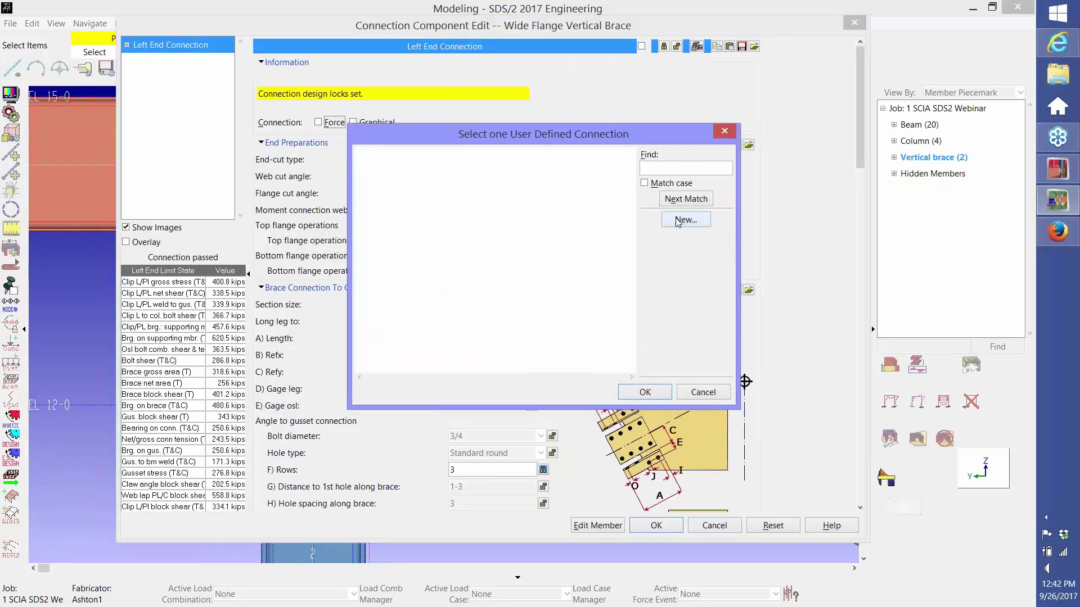
left_click(677, 222)
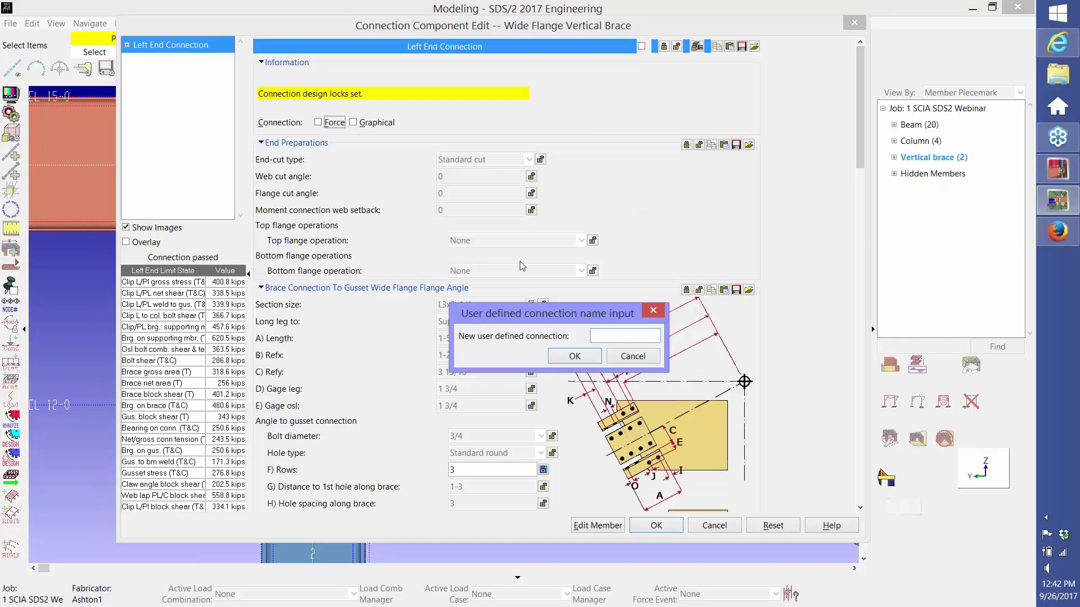
type("VB")
type("R=3, t=1/2")
left_click(566, 358)
left_click(655, 526)
Step: Set the brace's lower end to the user defined connection "VB, R=3, t=1/2" and apply the member edit
scroll(635, 476, "down", 1)
middle_click_drag(635, 477, 90, 164)
scroll(90, 165, "down", 5)
scroll(106, 175, "down", 1)
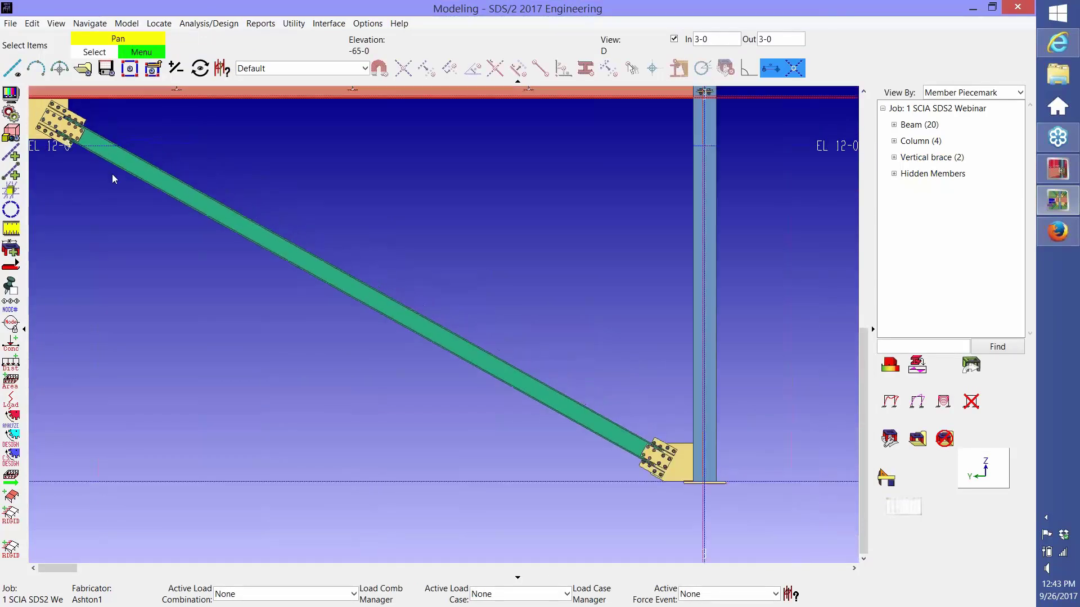
double_click(522, 379)
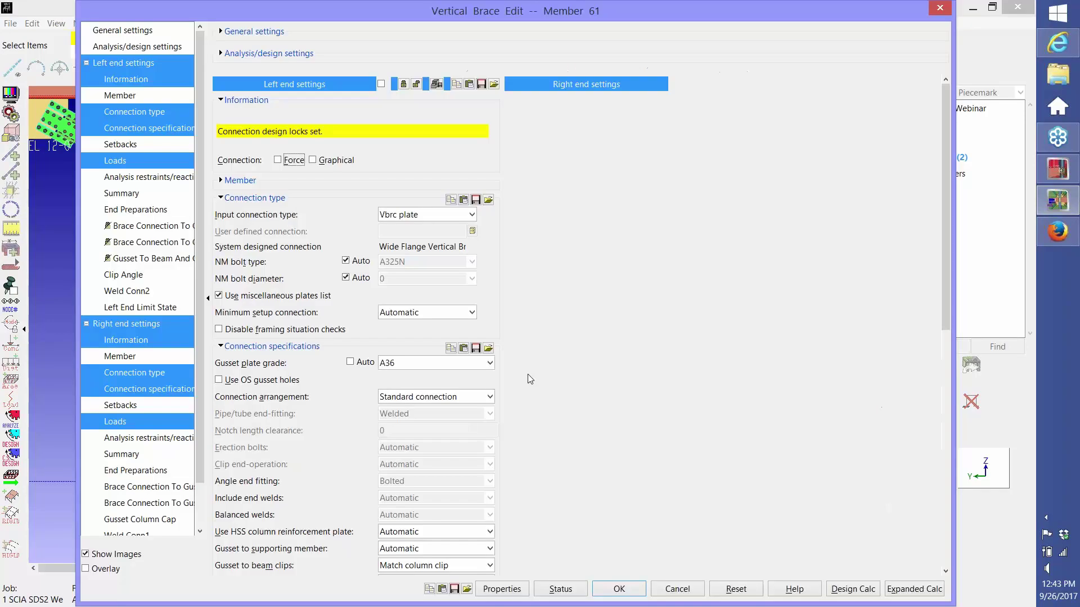
left_click(763, 214)
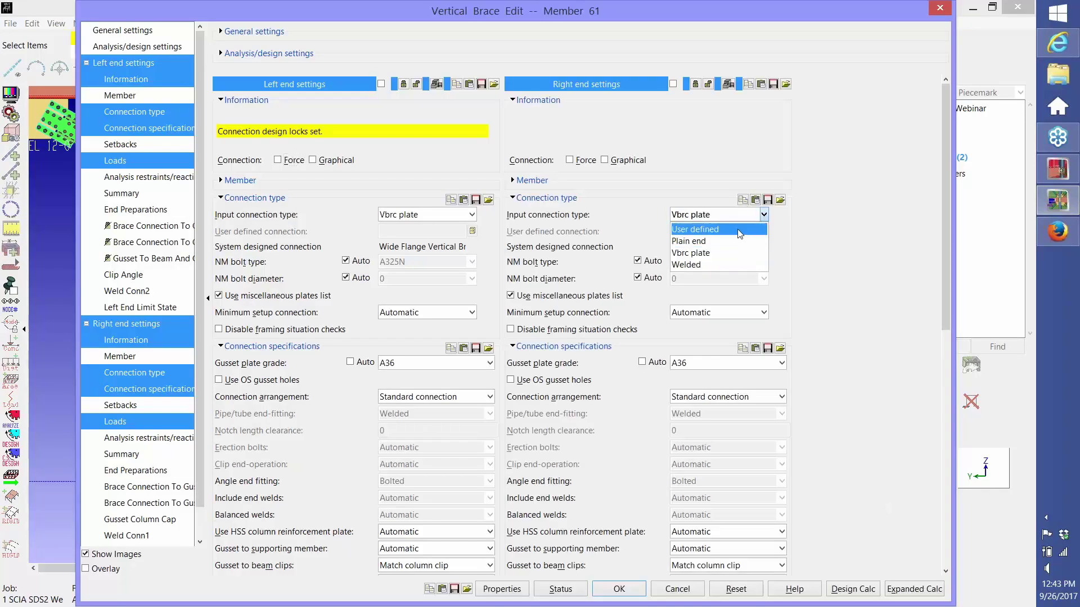
left_click(737, 229)
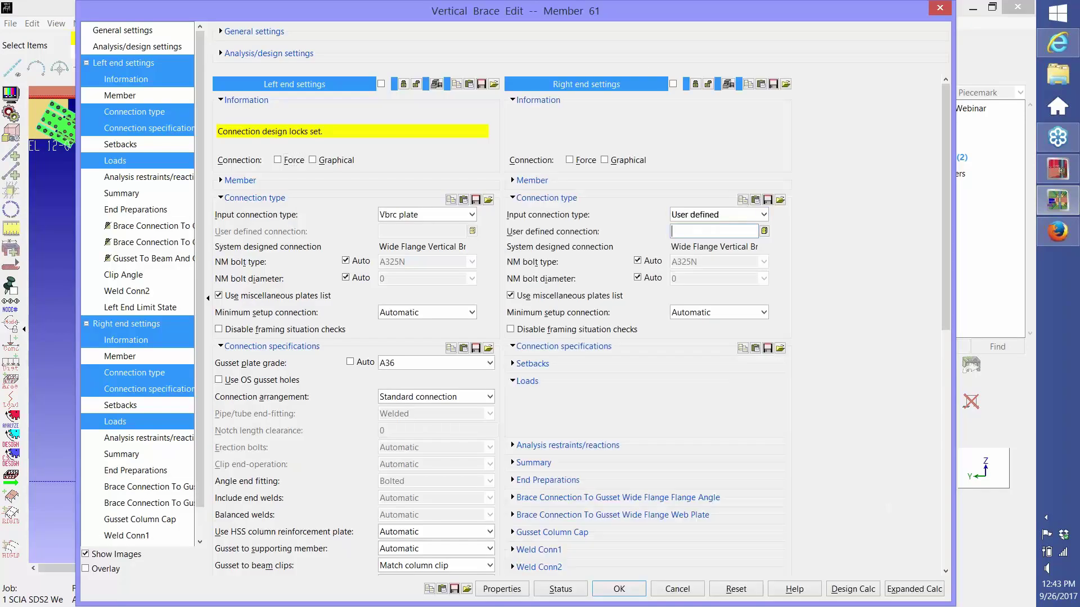
left_click(765, 231)
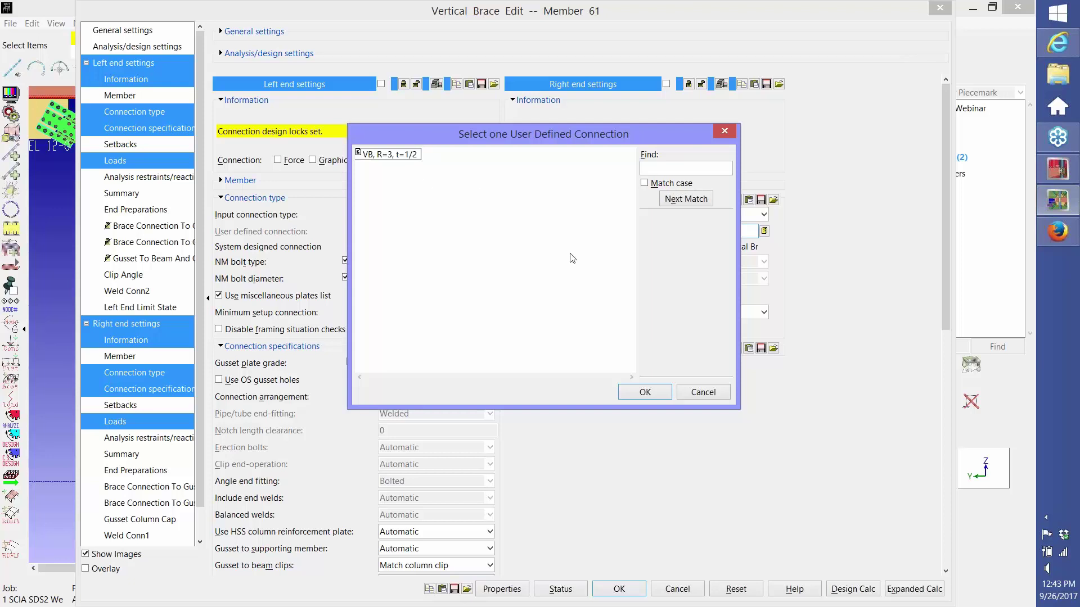
left_click(397, 156)
double_click(403, 157)
left_click(619, 588)
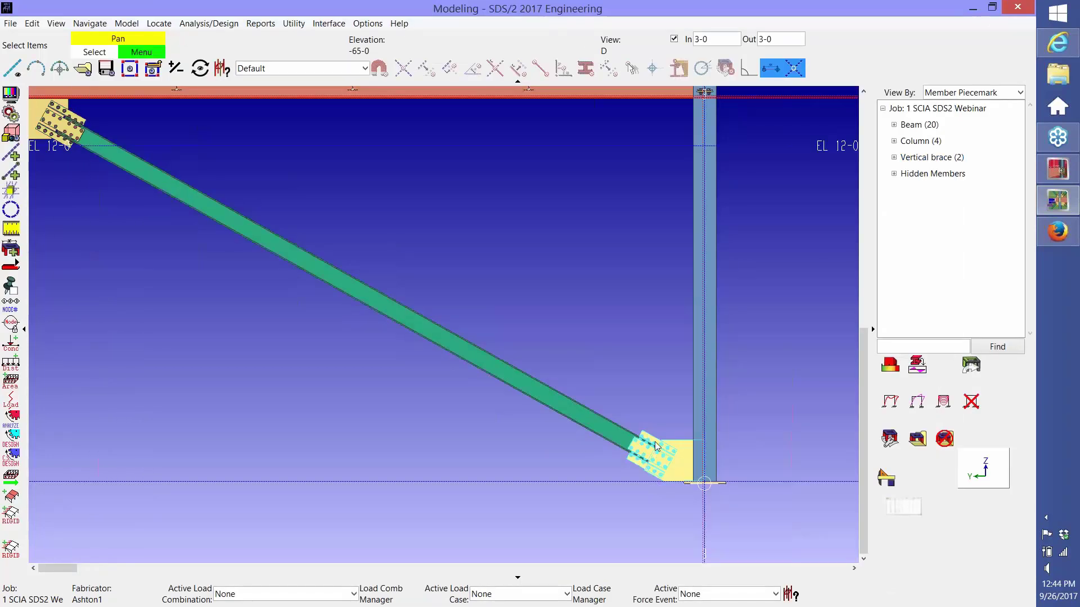
Step: Switch from the grid line D elevation to the EL 15-0 plan view at a beam-to-beam junction
scroll(656, 446, "down", 3)
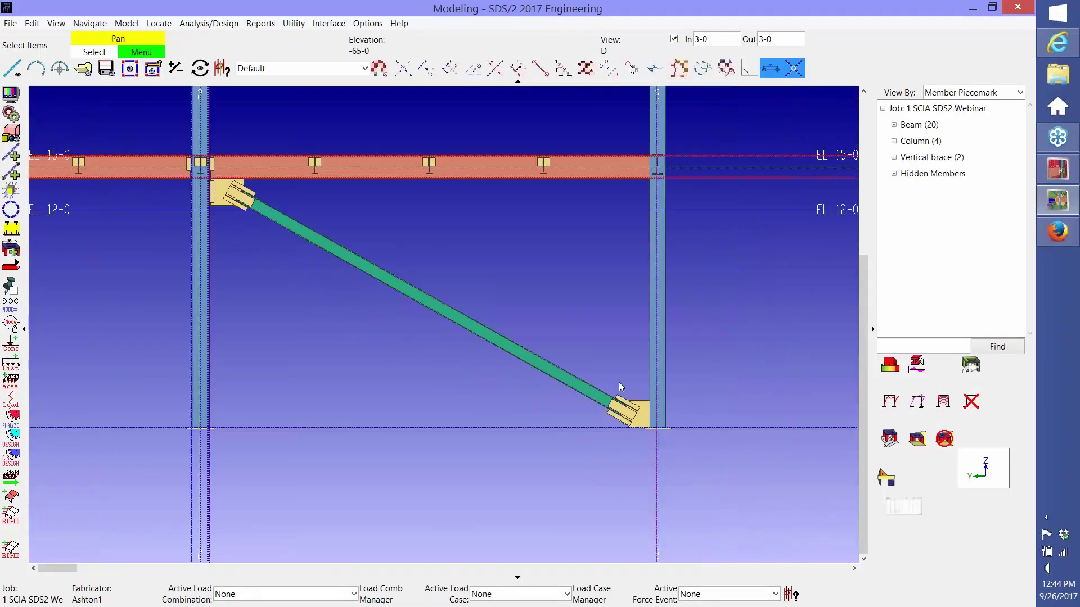
scroll(621, 387, "down", 1)
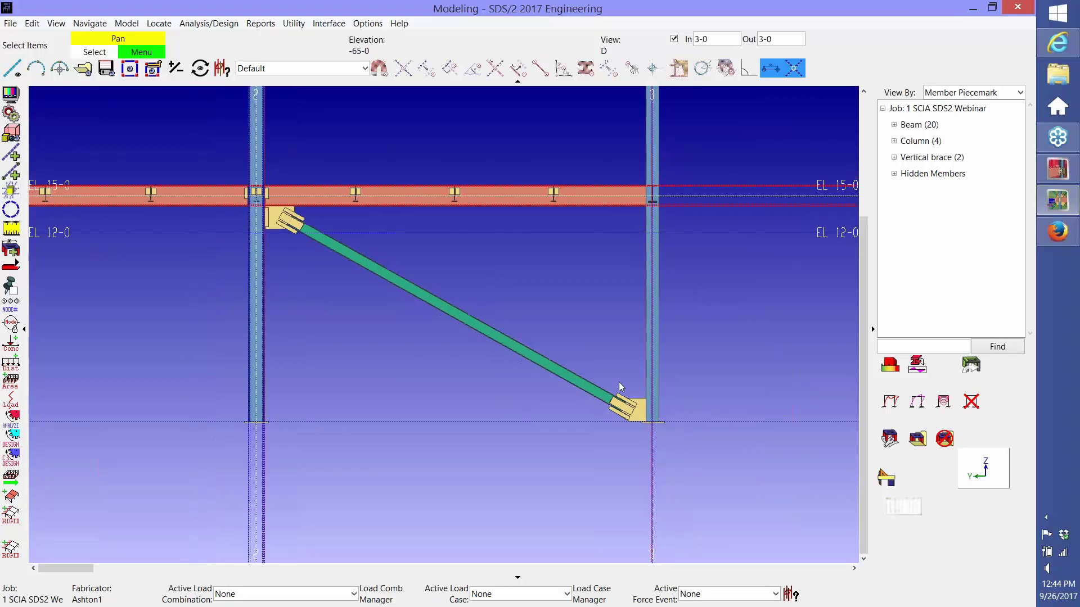
left_click(82, 68)
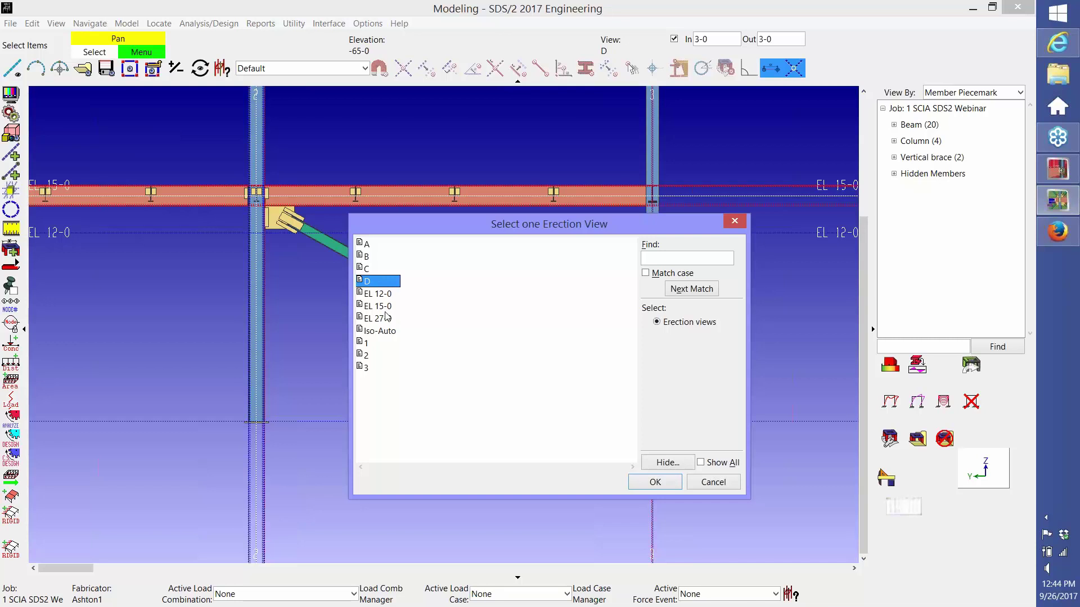
double_click(387, 307)
scroll(520, 371, "up", 3)
middle_click_drag(505, 391, 440, 411)
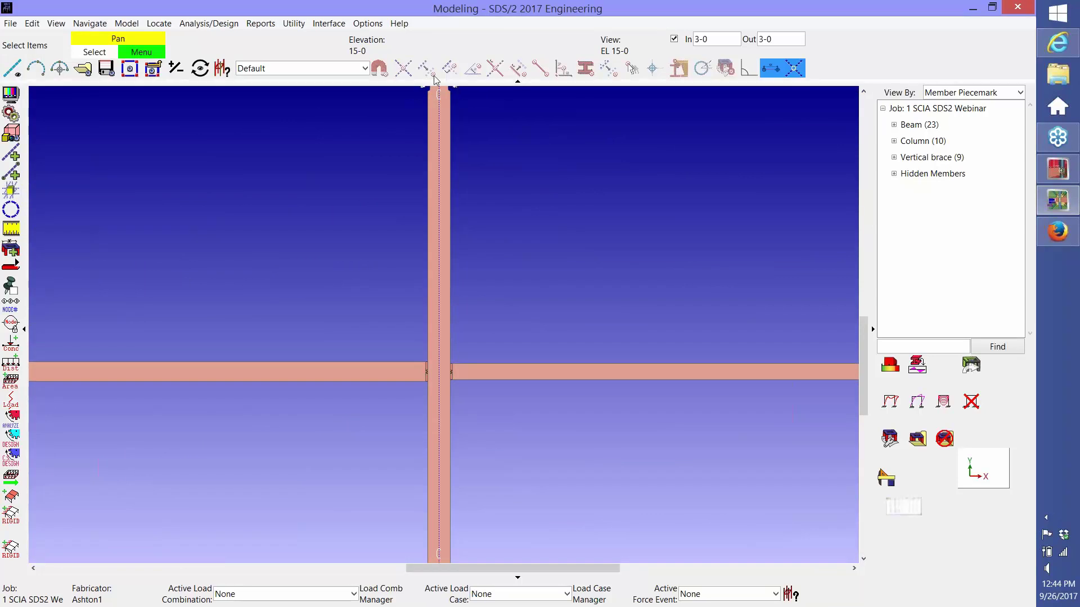
Step: Change the depth of the EL 15-0 plan view by -2
left_click(176, 70)
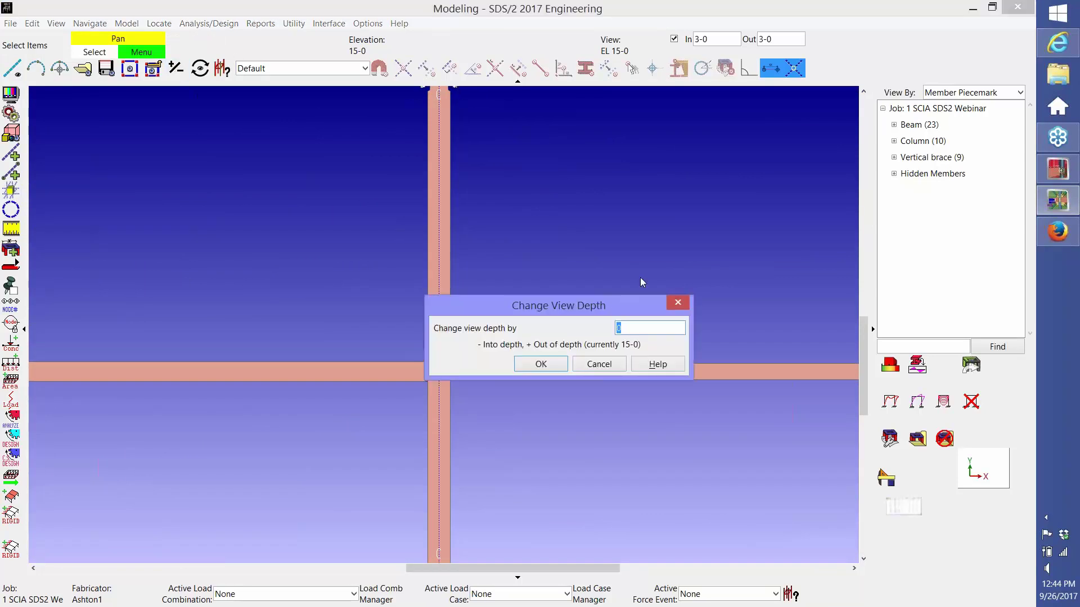
type("-2")
left_click(542, 364)
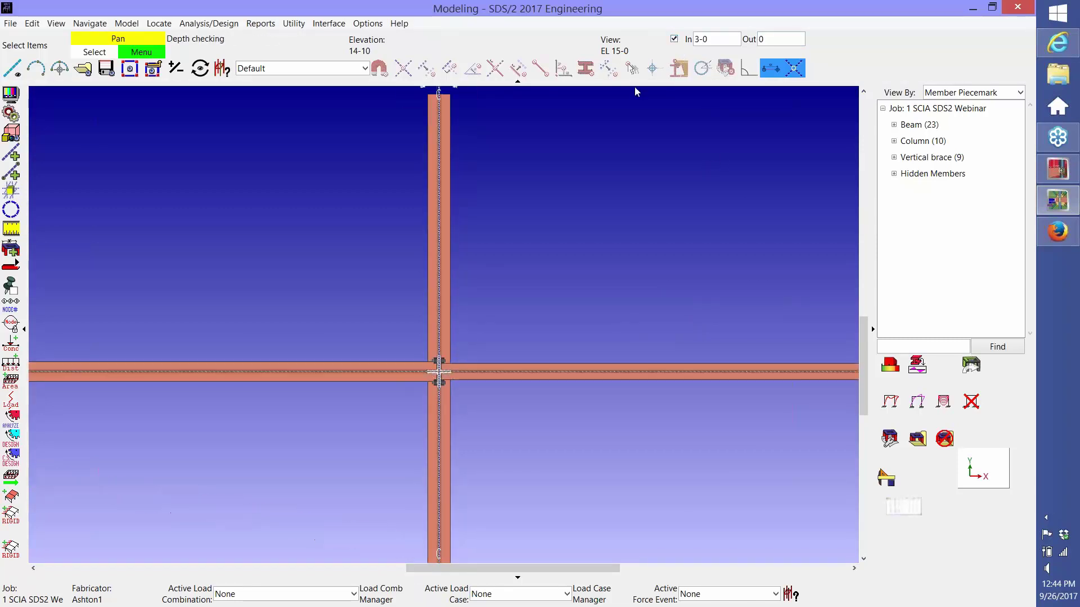
Step: Move the beam on the +X side of the junction by a Y distance of 2, using the construction line intersection as the reference point
scroll(440, 368, "up", 3)
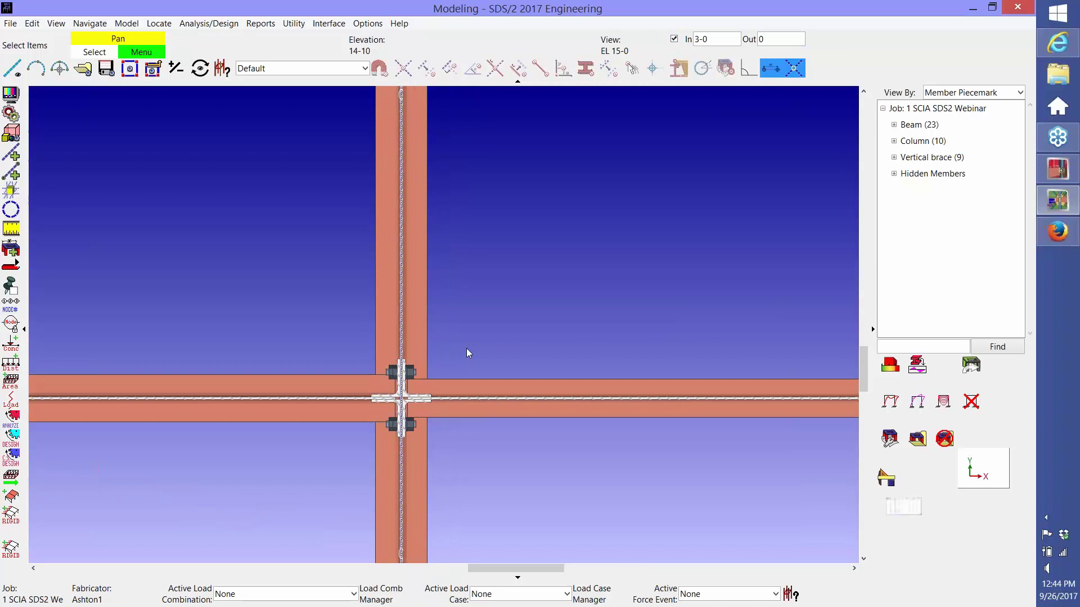
middle_click_drag(472, 296, 465, 208)
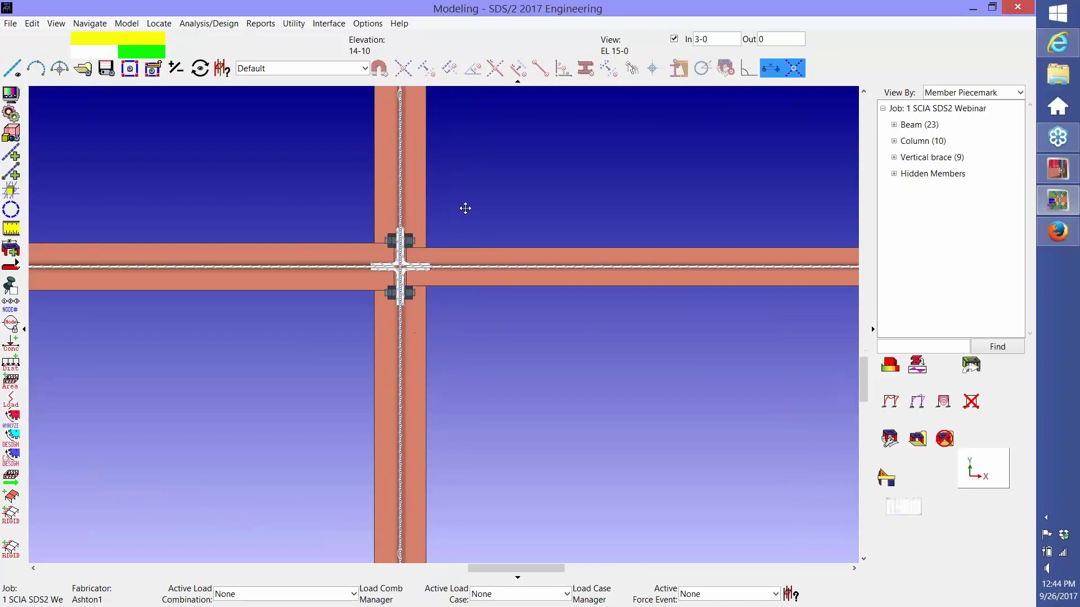
left_click(495, 256)
right_click(537, 141)
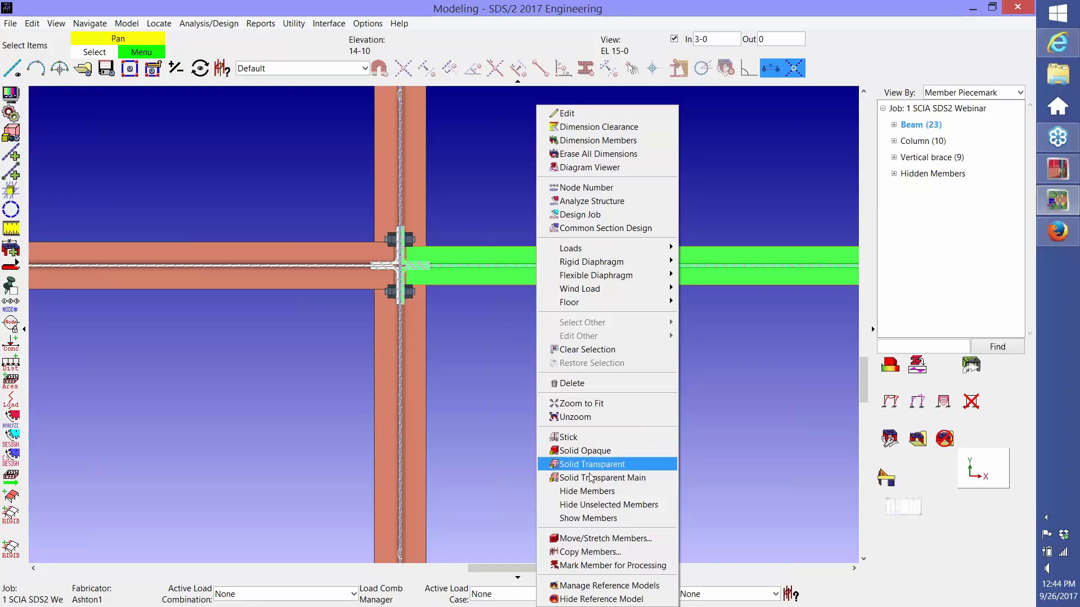
left_click(605, 538)
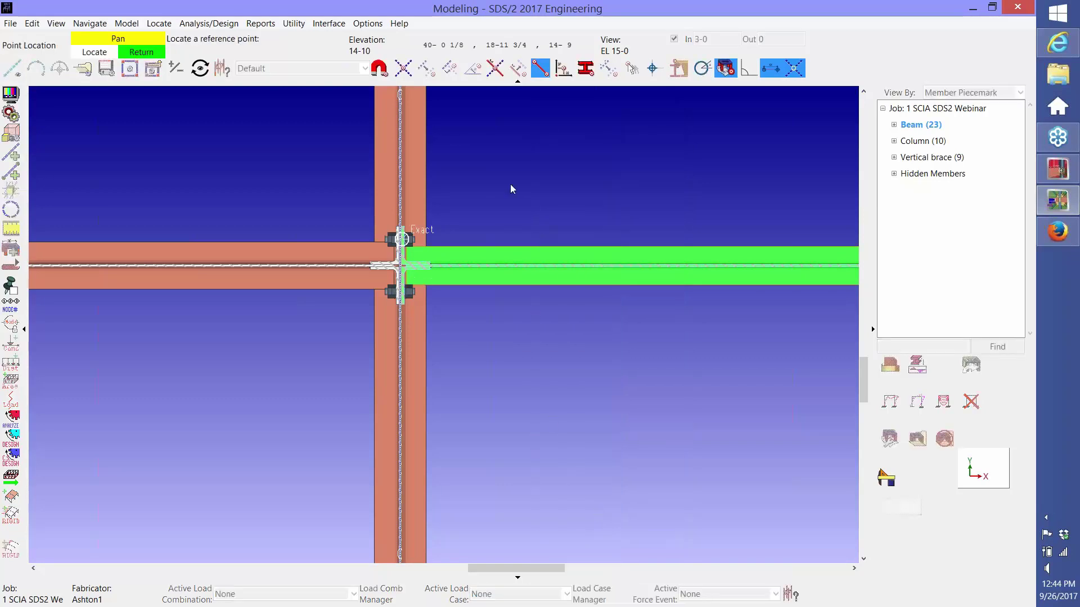
left_click(403, 68)
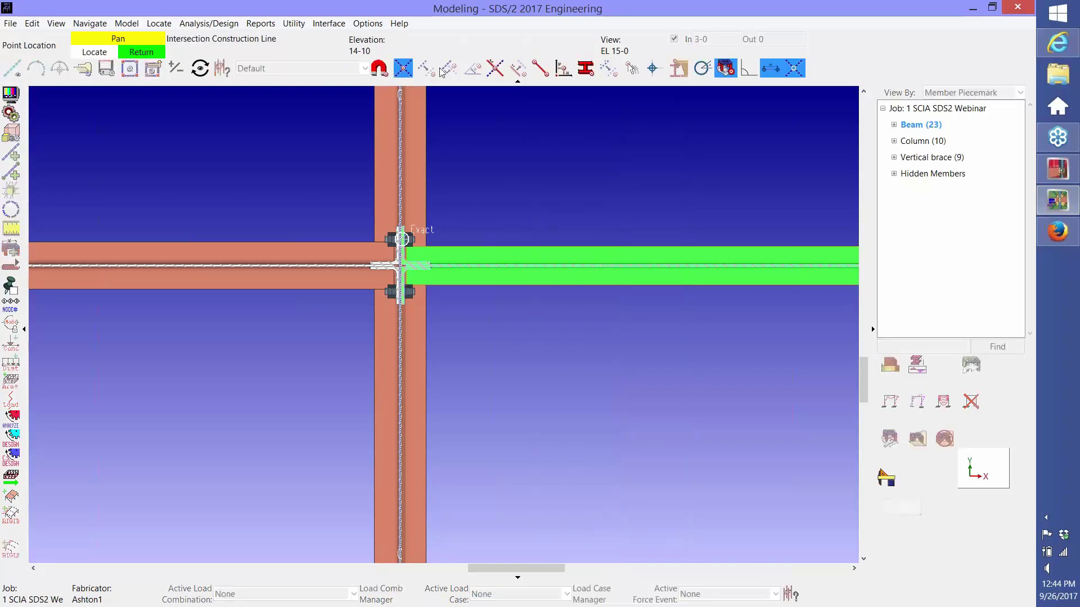
left_click(399, 265)
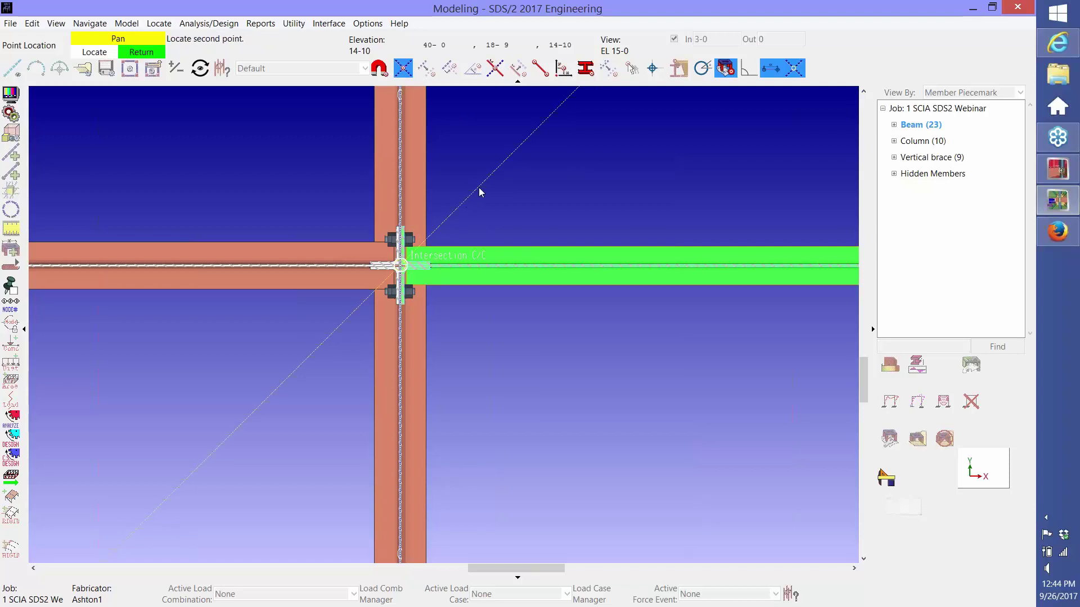
left_click(567, 68)
left_click(508, 169)
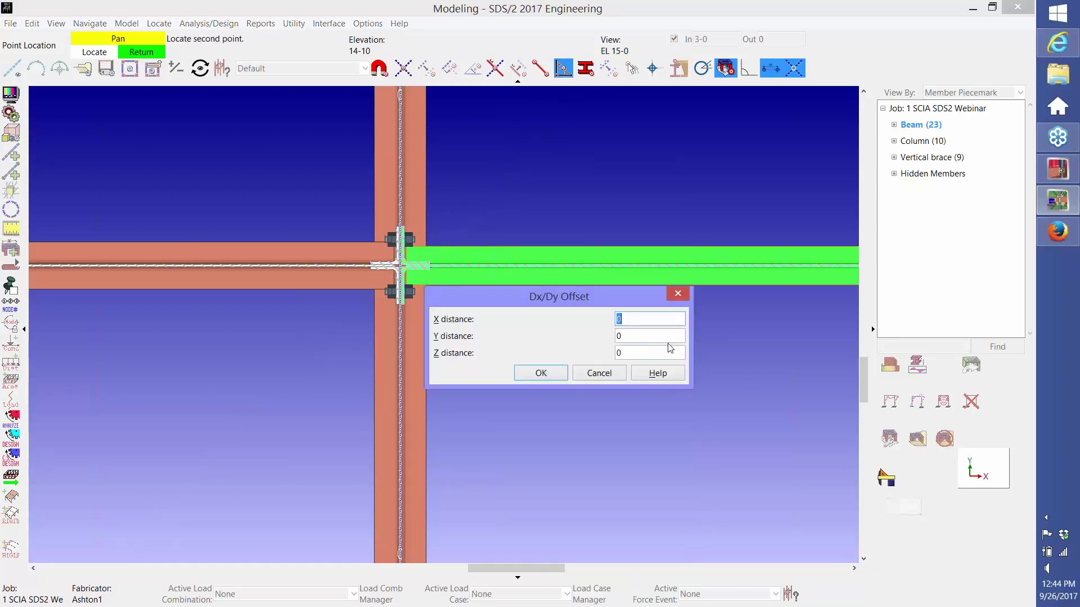
key("Tab")
type("2")
left_click(551, 379)
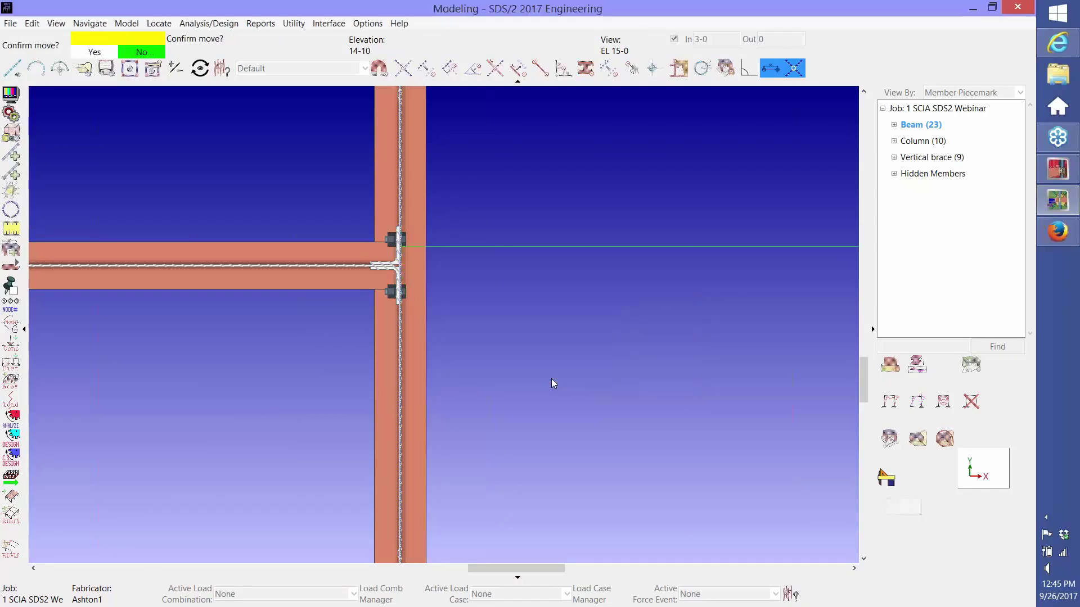
left_click(551, 379)
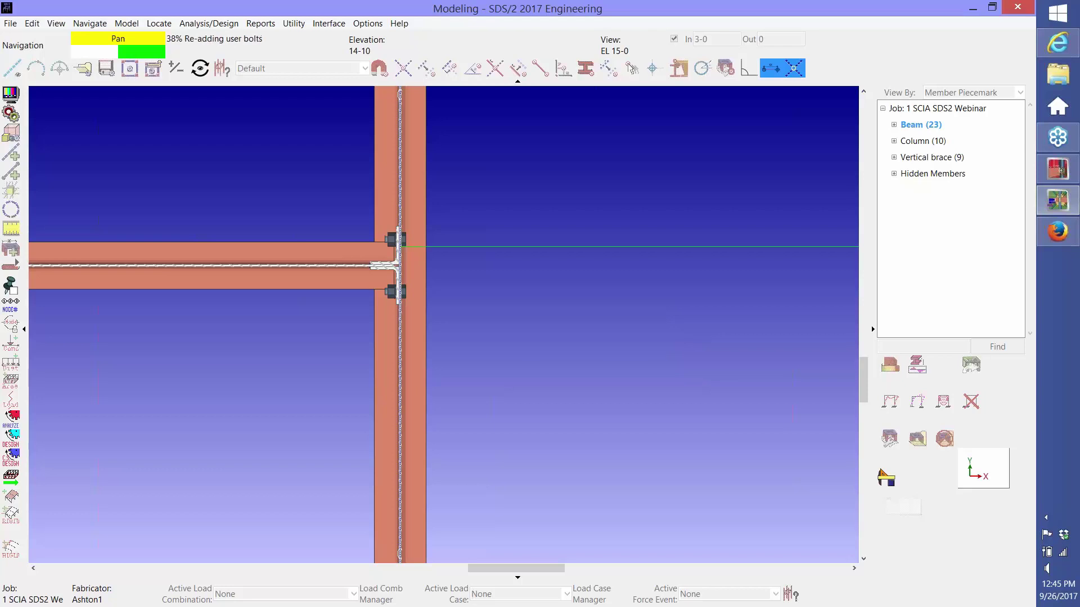
left_click(502, 357)
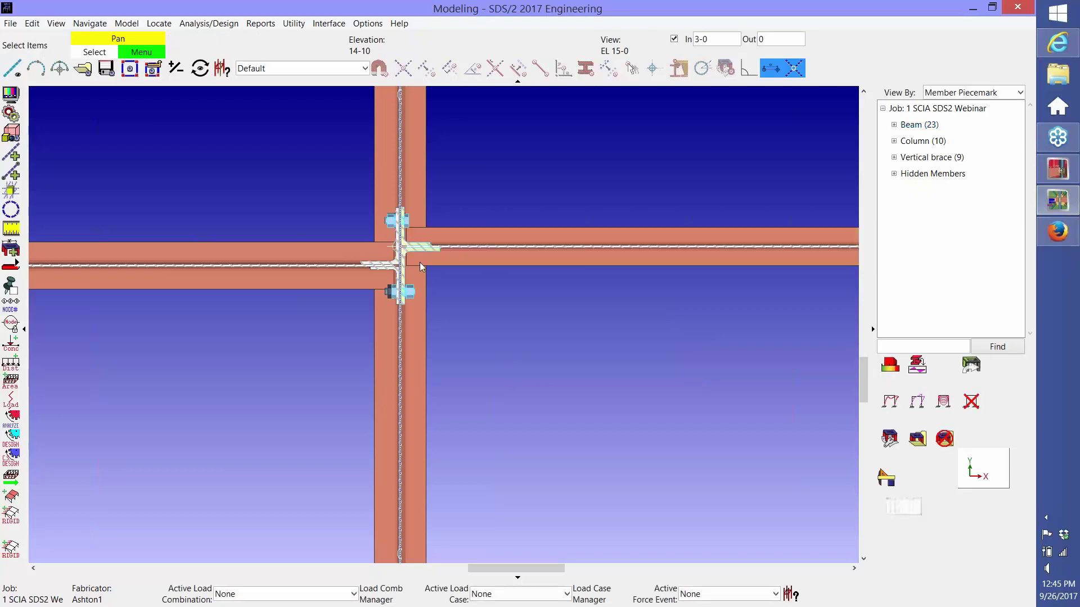
Step: Inspect the offset beam junction's clip angles and bolts, and return to the Iso-Auto view of the whole building
scroll(409, 247, "up", 2)
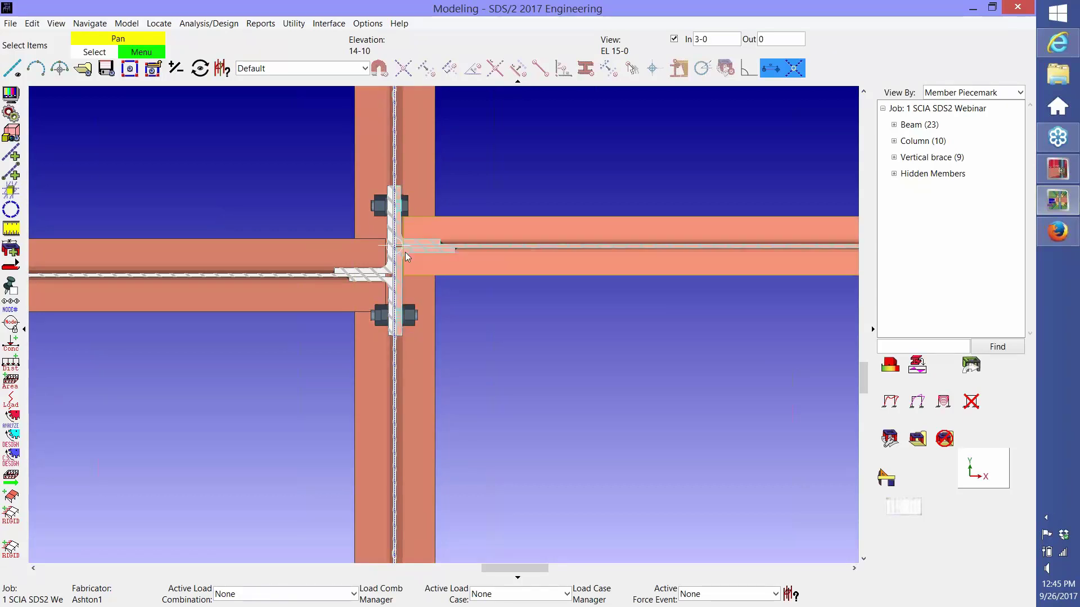
scroll(478, 295, "down", 2)
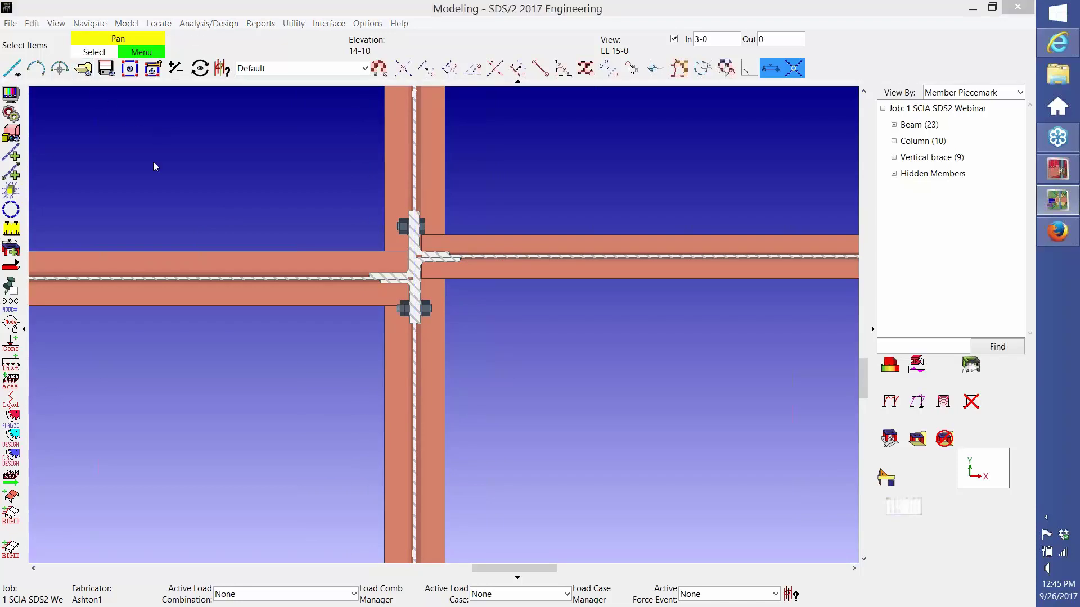
double_click(376, 330)
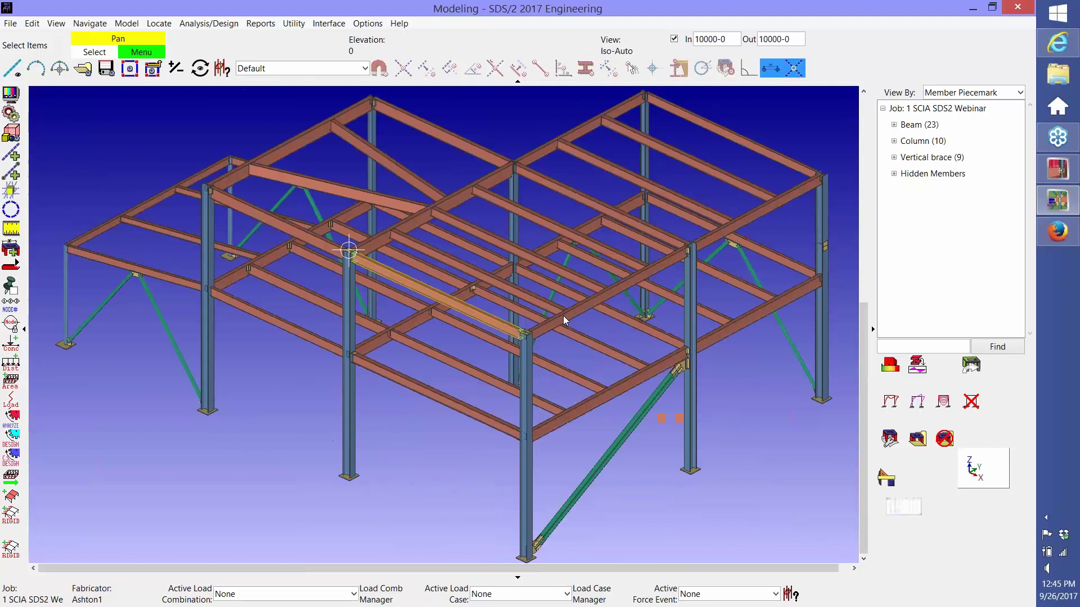
middle_click_drag(558, 200, 537, 224)
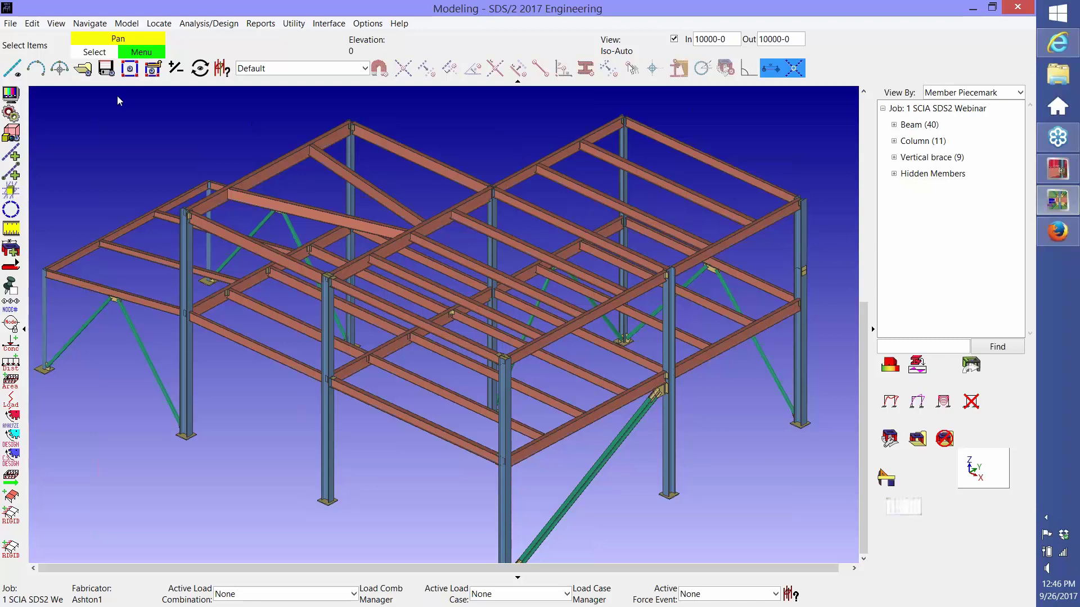
Step: Open the EL 27-0 plan view and turn off depth checking so members at every depth are shown
left_click(83, 69)
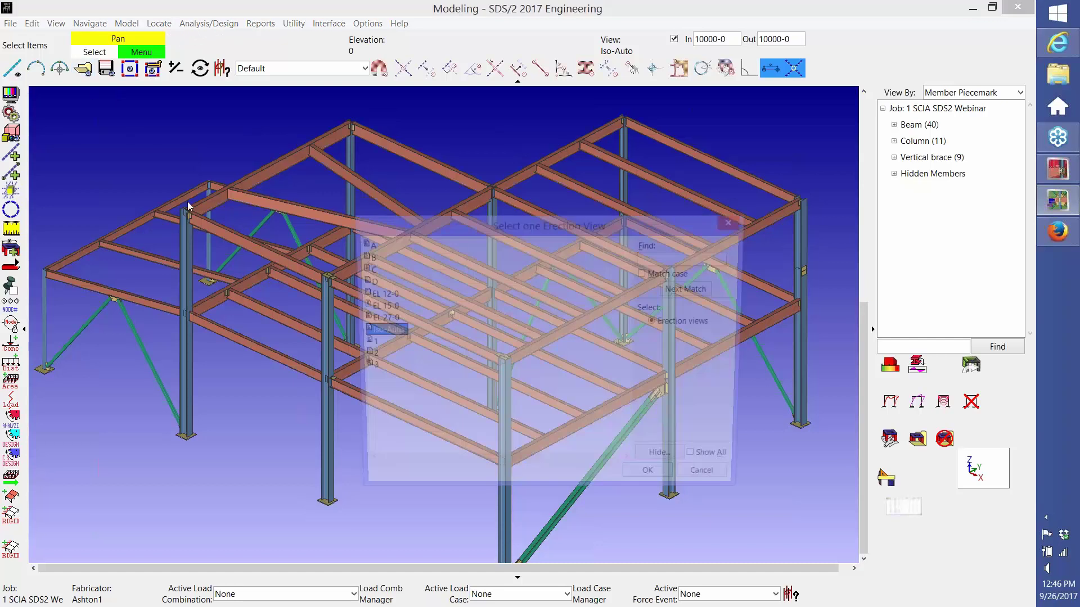
double_click(379, 319)
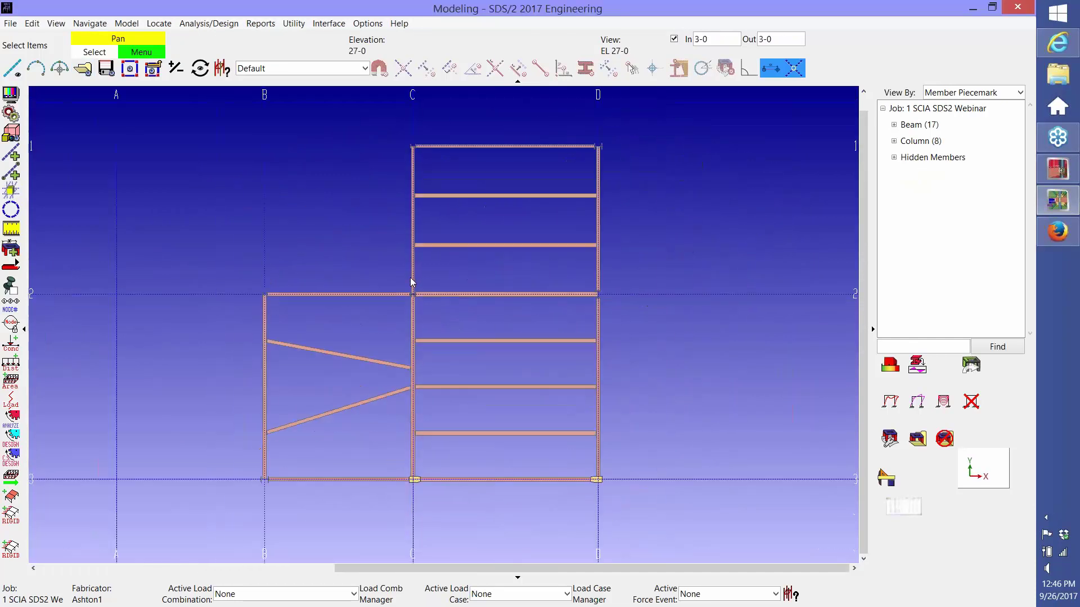
left_click(673, 40)
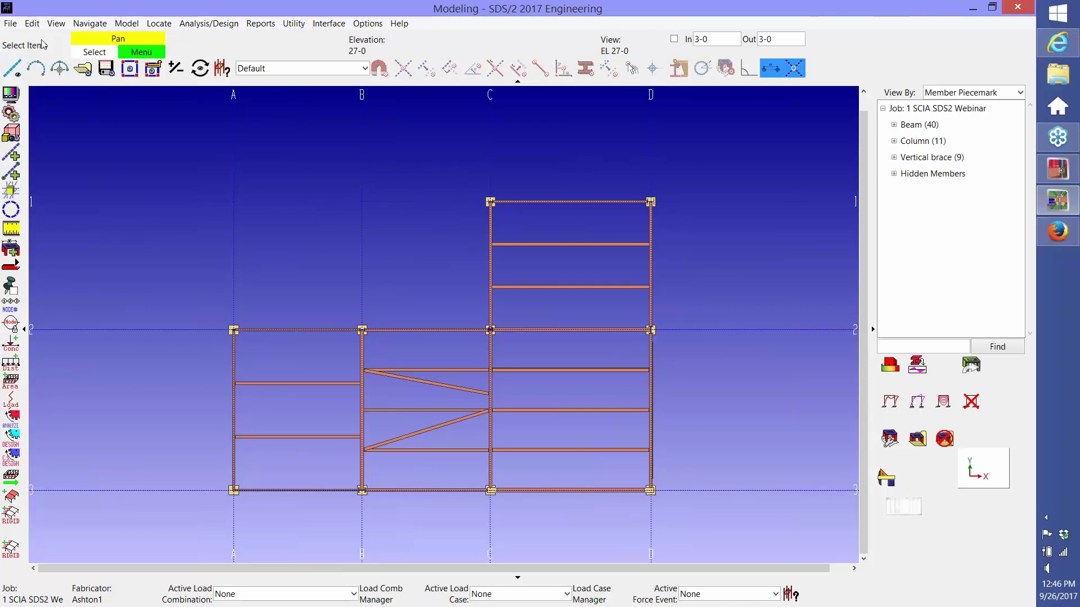
Step: Copy the members of the bay between grid lines C-D and 1-2 into a partial job named "1 SCIA SDS2 Webinar_partial"
left_click_drag(433, 164, 680, 350)
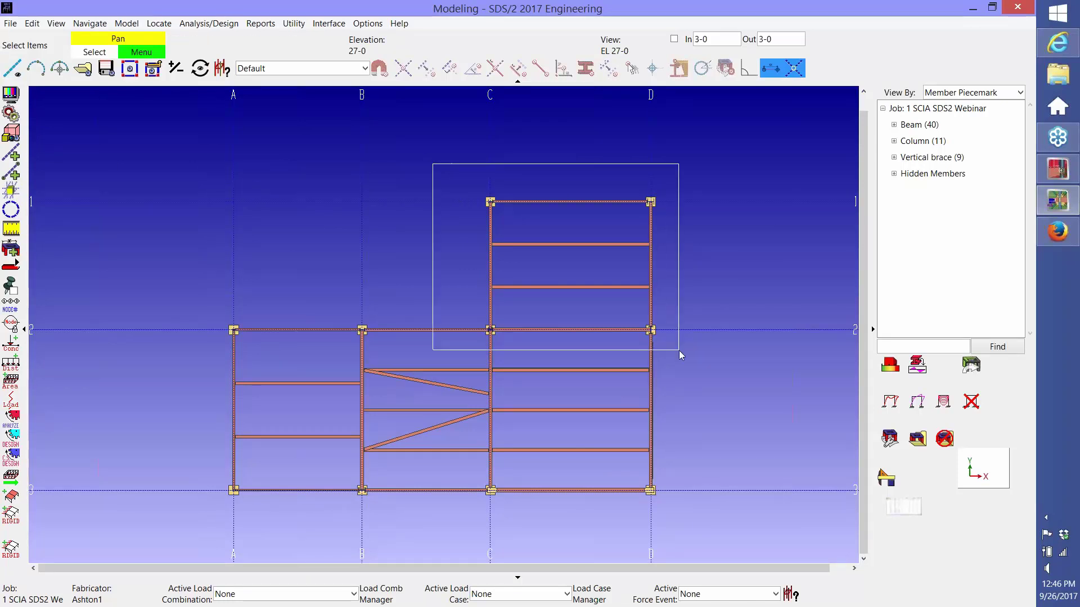
left_click(11, 24)
left_click(49, 108)
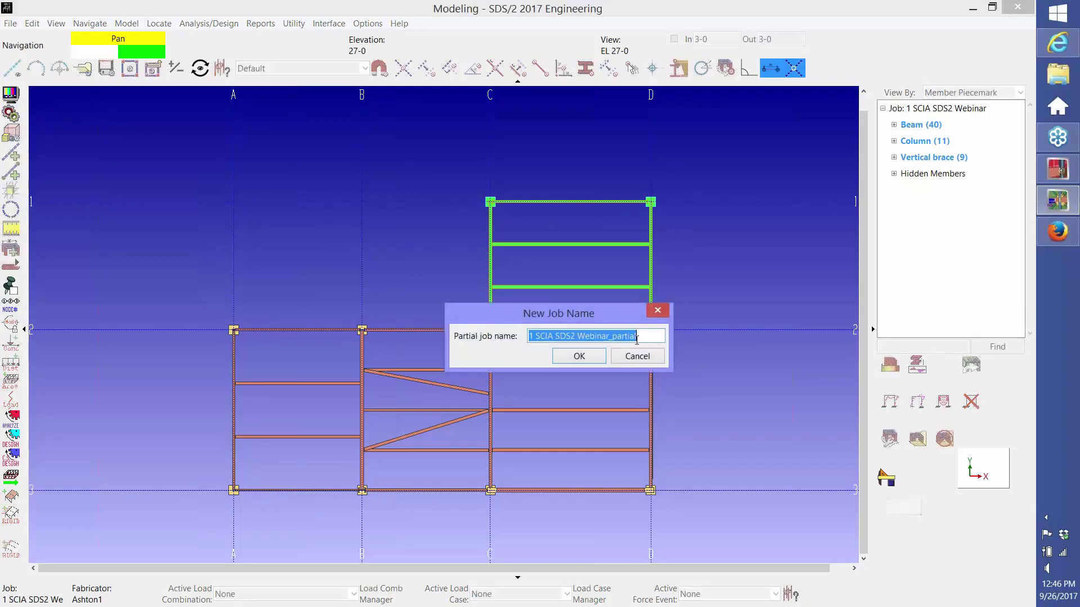
left_click(579, 357)
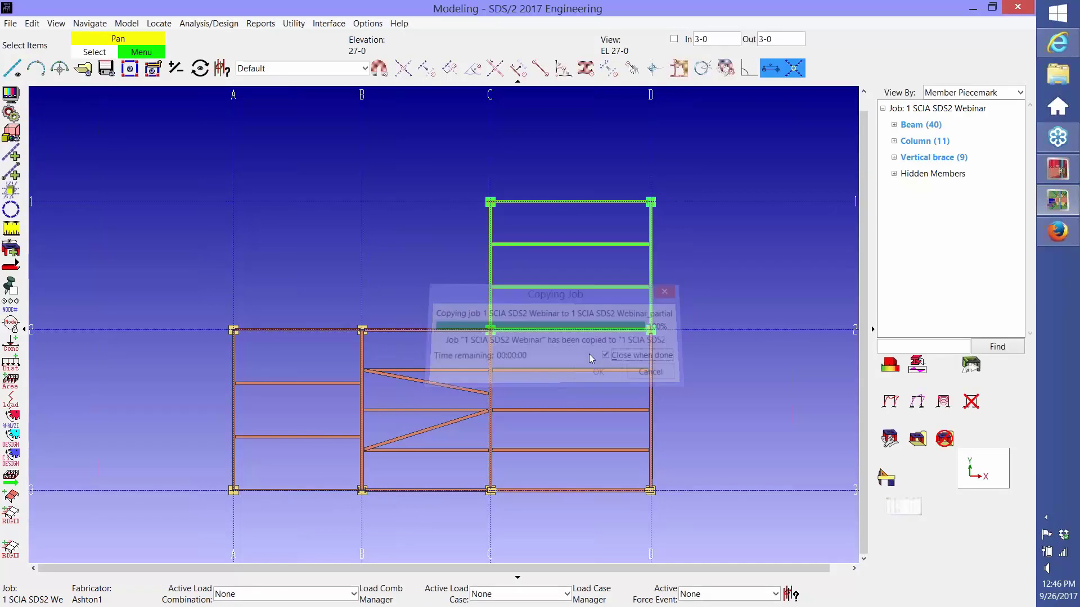
left_click(734, 201)
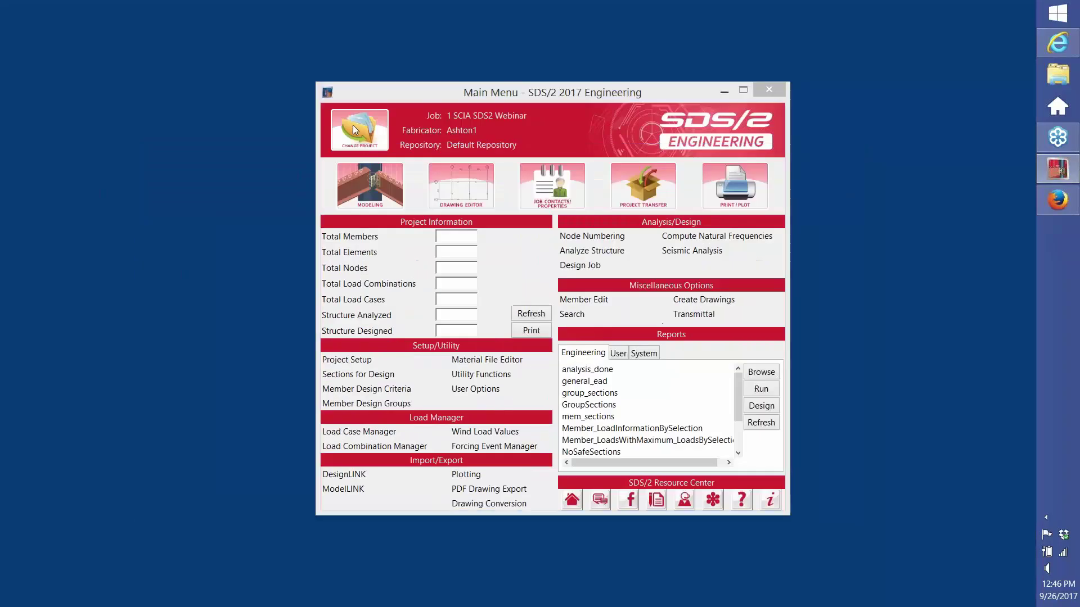
Step: Switch the project to "1 SCIA SDS2 Webinar_partial" and open its model in the Iso-Auto view
left_click(354, 129)
double_click(403, 218)
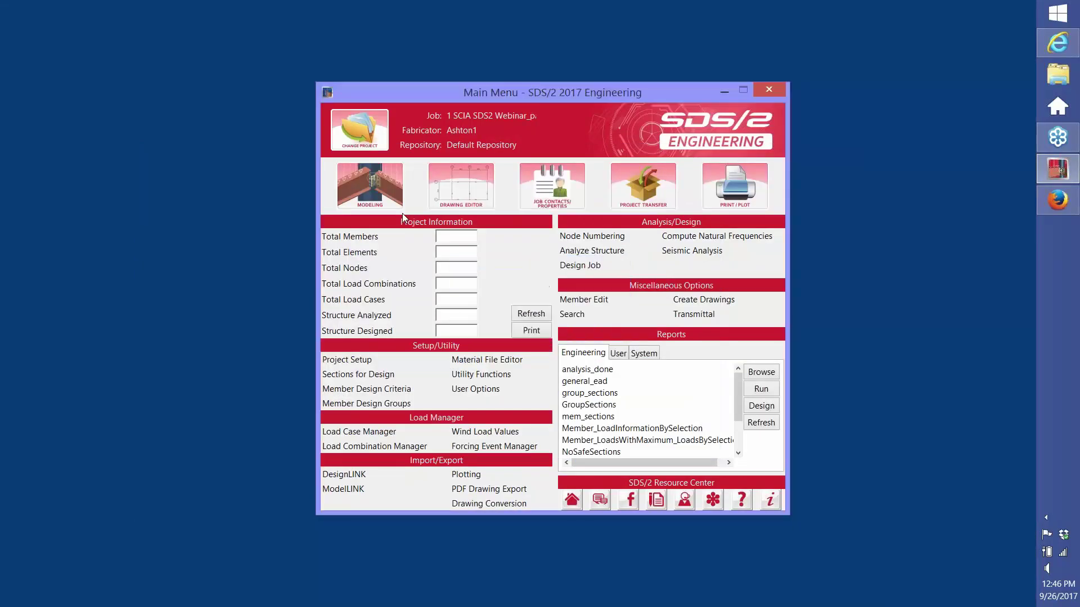
left_click(386, 202)
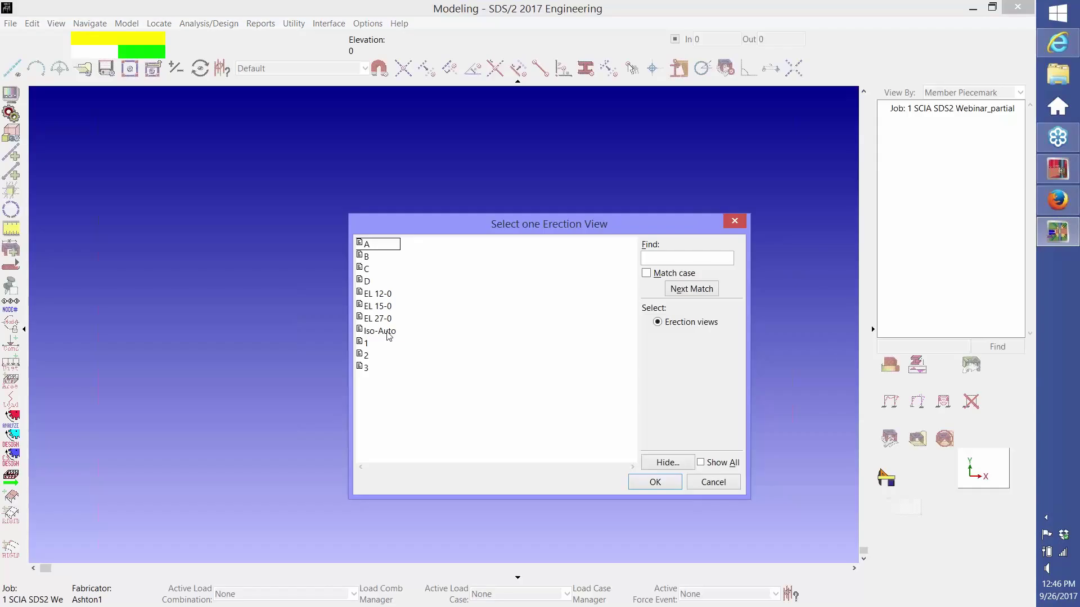
double_click(380, 331)
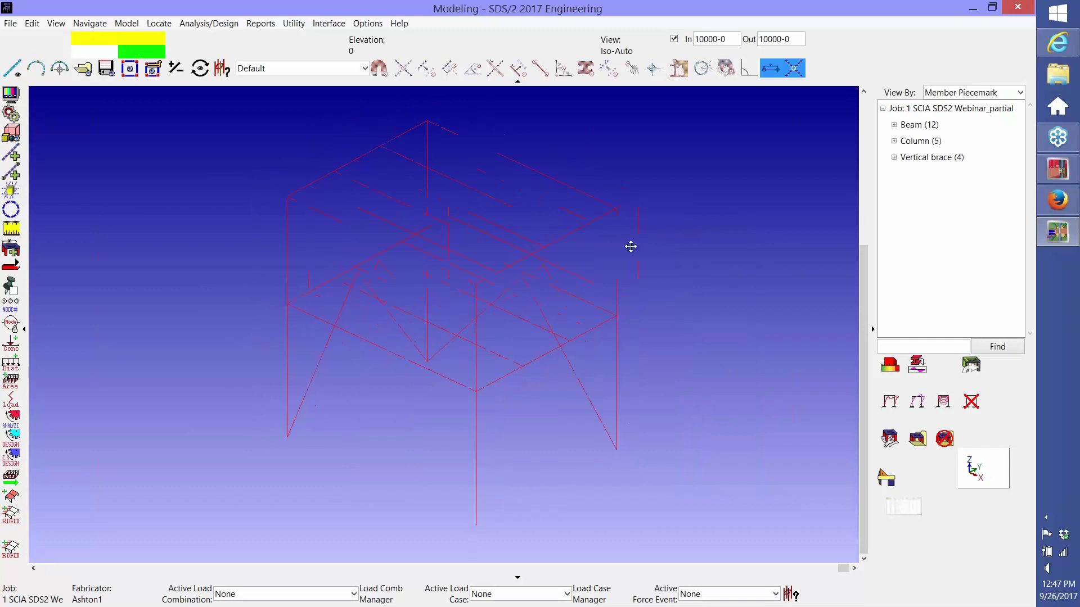
Step: Run node numbering on the partial model with node matching, a 0.0001 merge tolerance for nearby nodes and bandwidth reduction
left_click(10, 306)
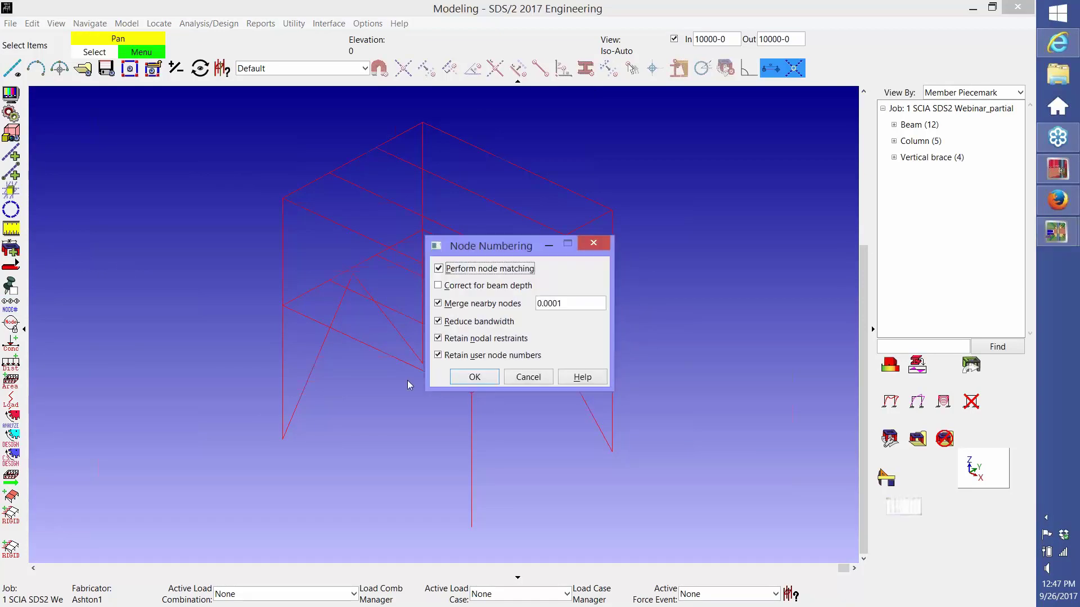
left_click(477, 377)
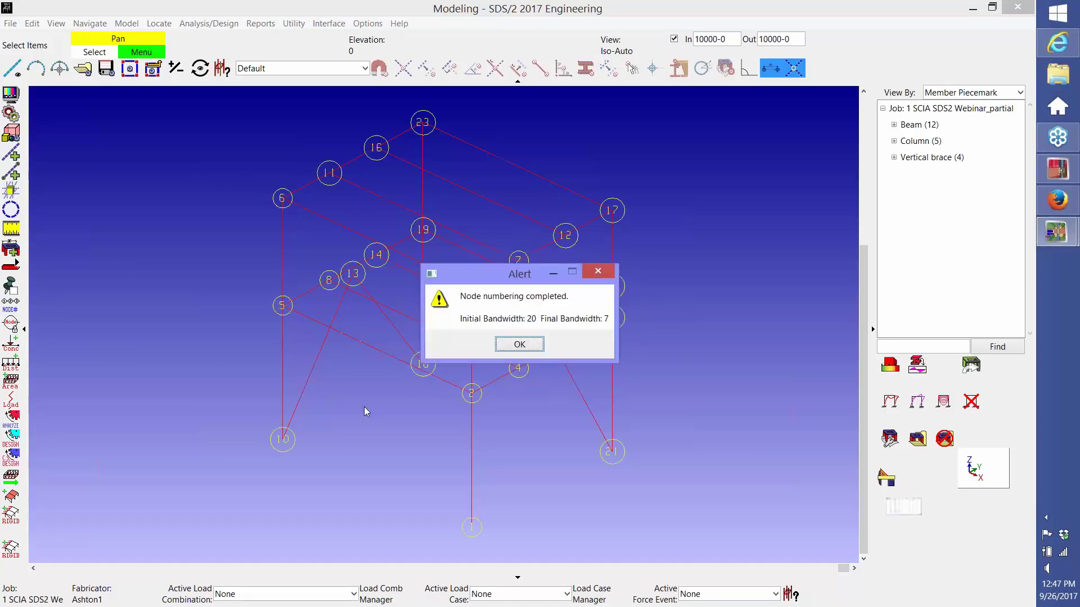
left_click(518, 344)
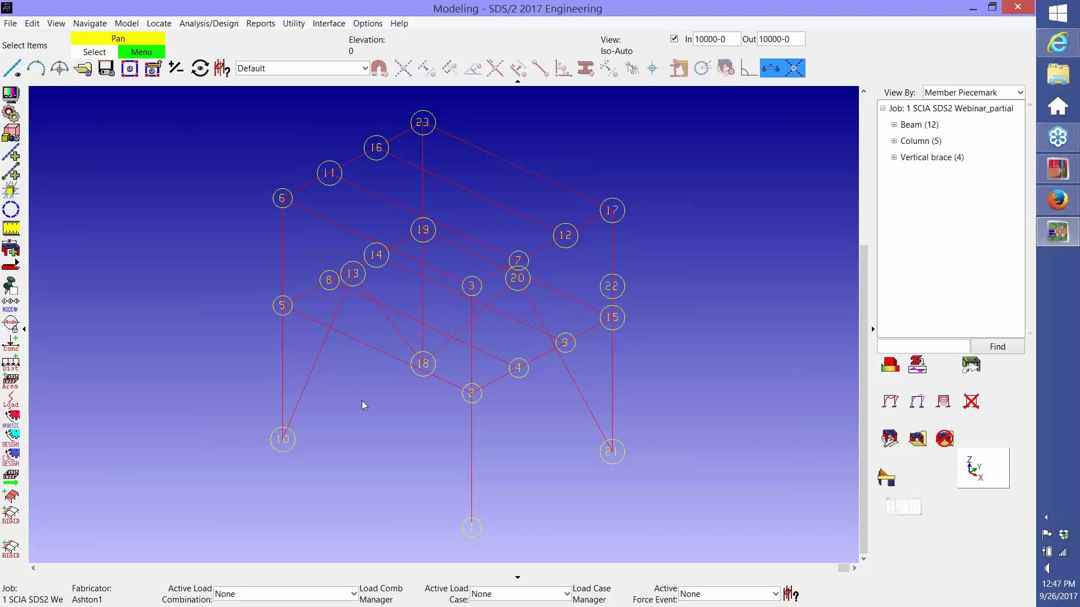
Step: Add "wind load 1" on the N face with a wind speed of 90 mph and a cf of 2
middle_click_drag(362, 400, 443, 329, "shift")
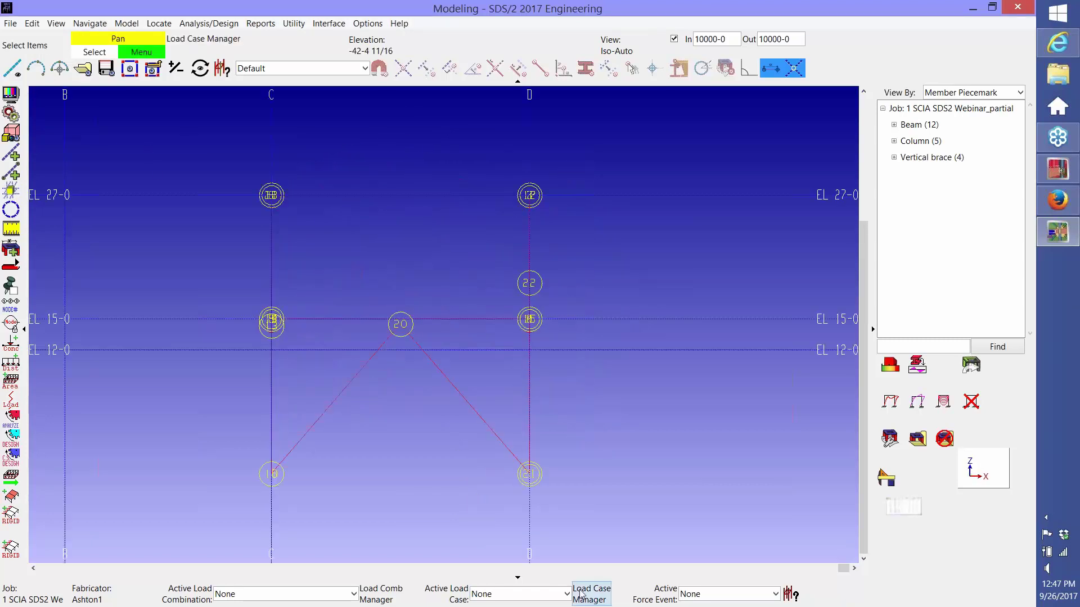
left_click(134, 26)
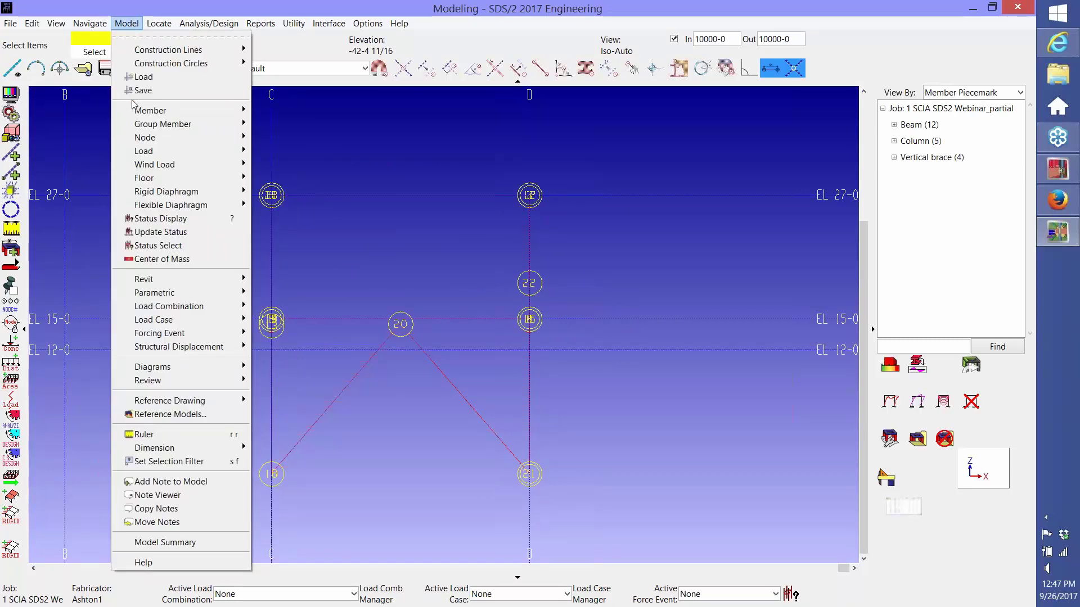
mouse_move(156, 166)
left_click(275, 176)
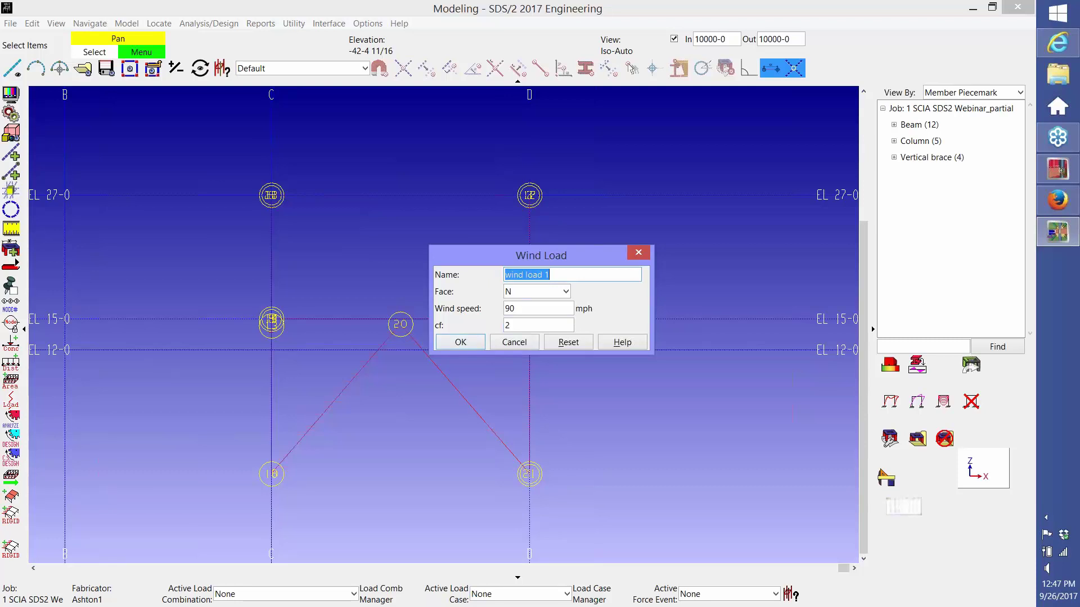
left_click(462, 343)
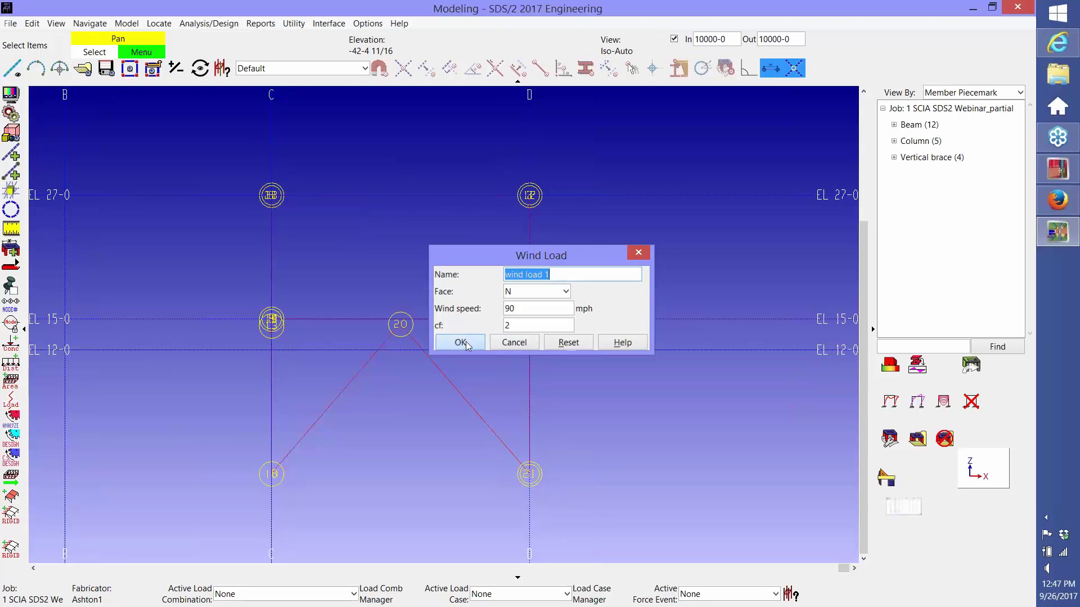
Step: Make Wind Load North Face the active load case, display its member loads in the Iso-Auto view and close the model
left_click(567, 594)
left_click(537, 532)
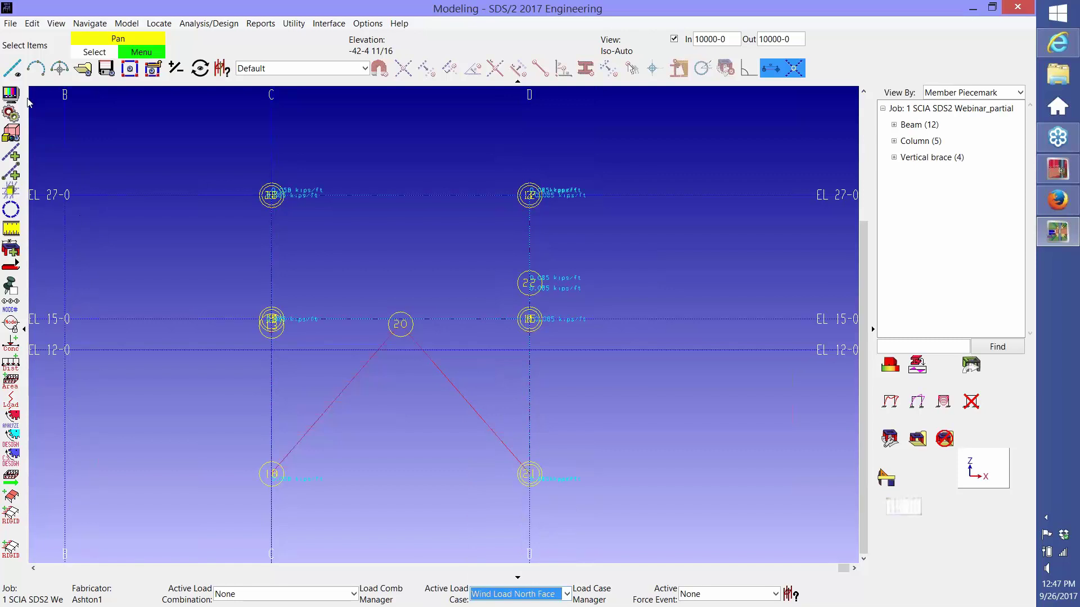
left_click(82, 70)
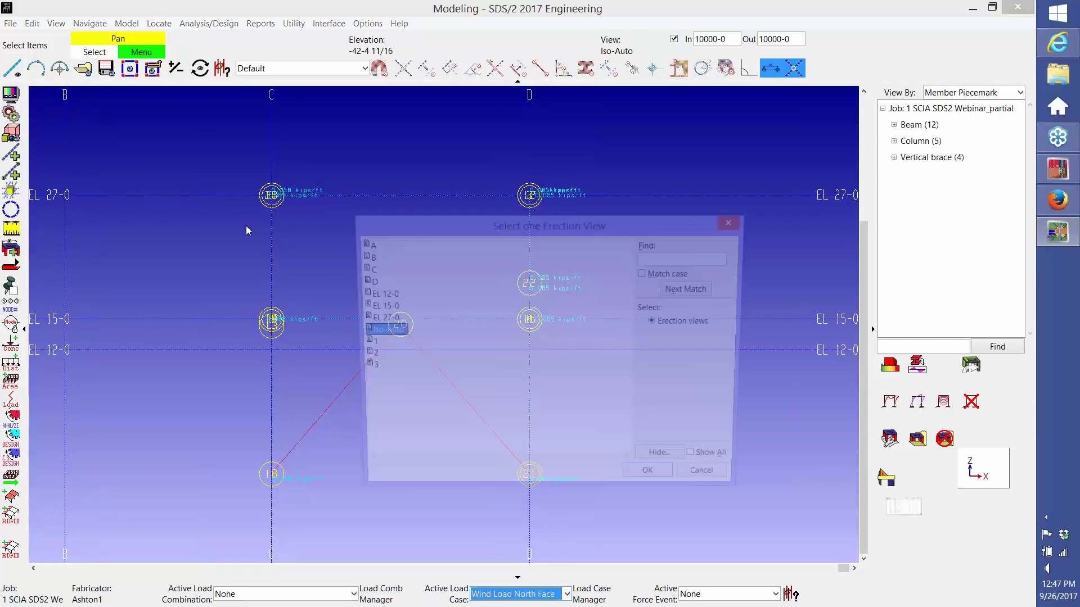
double_click(380, 332)
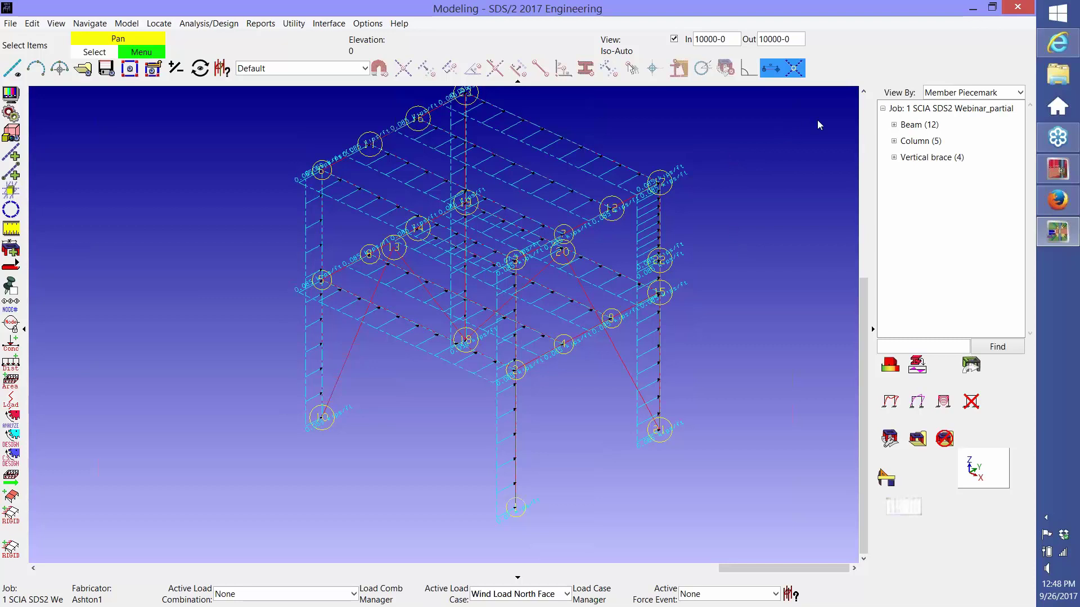
left_click(1009, 10)
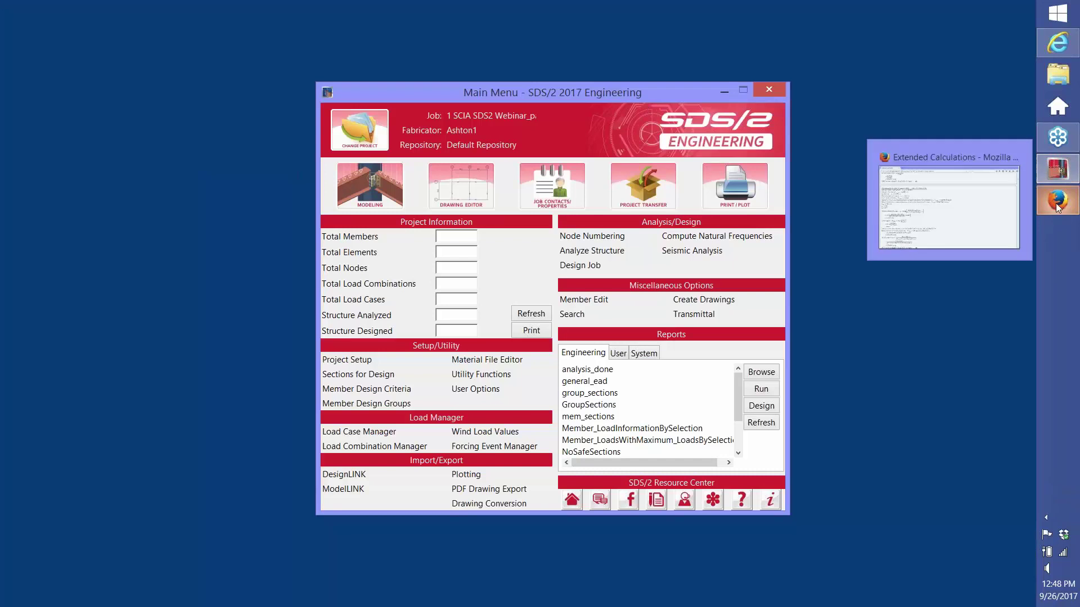
mouse_move(1057, 205)
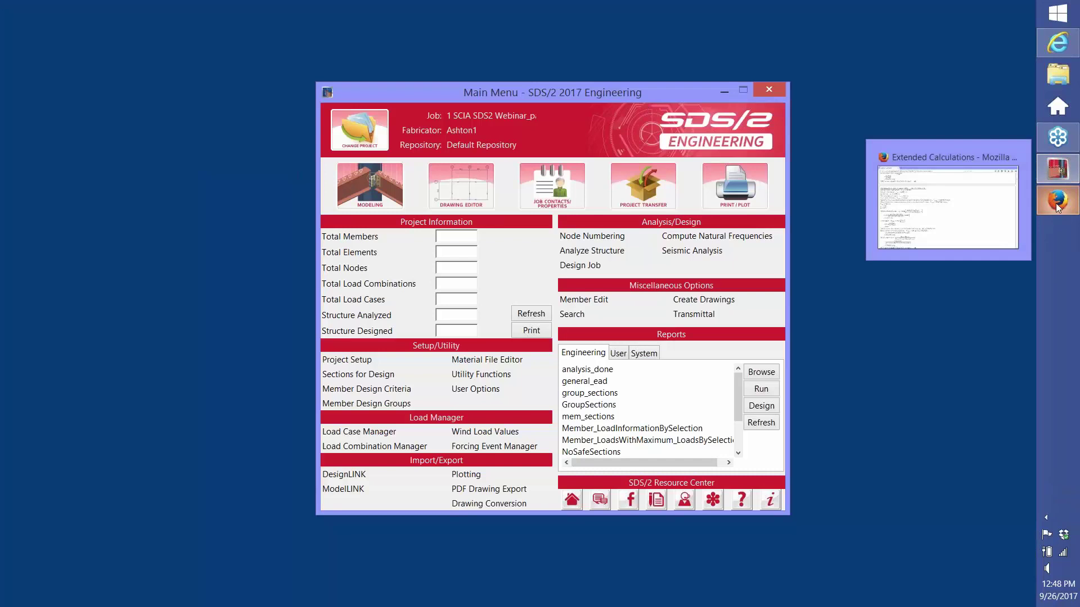
mouse_move(1059, 135)
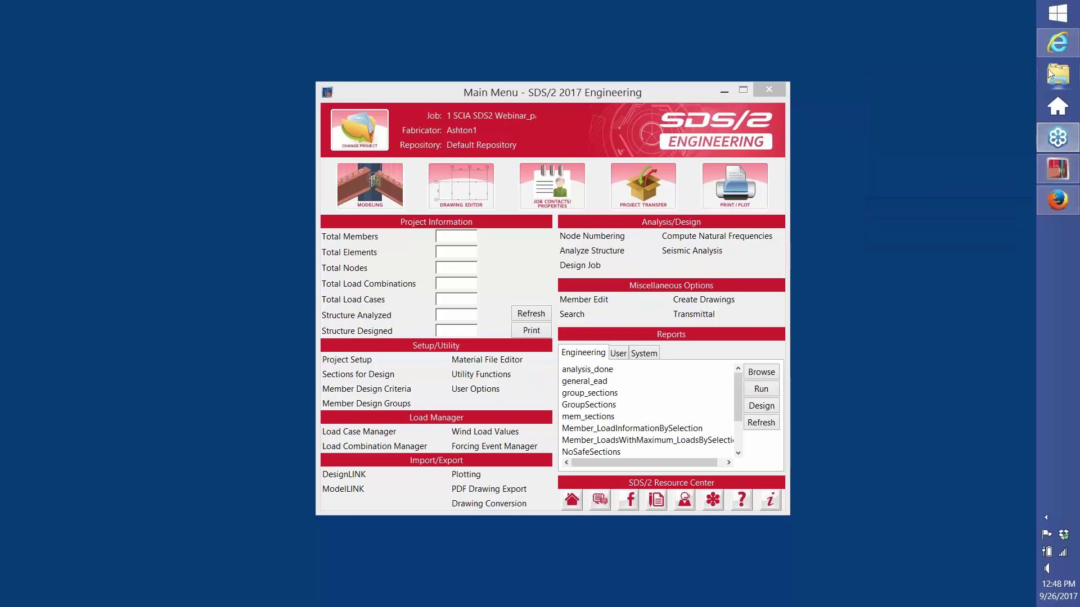
left_click(608, 85)
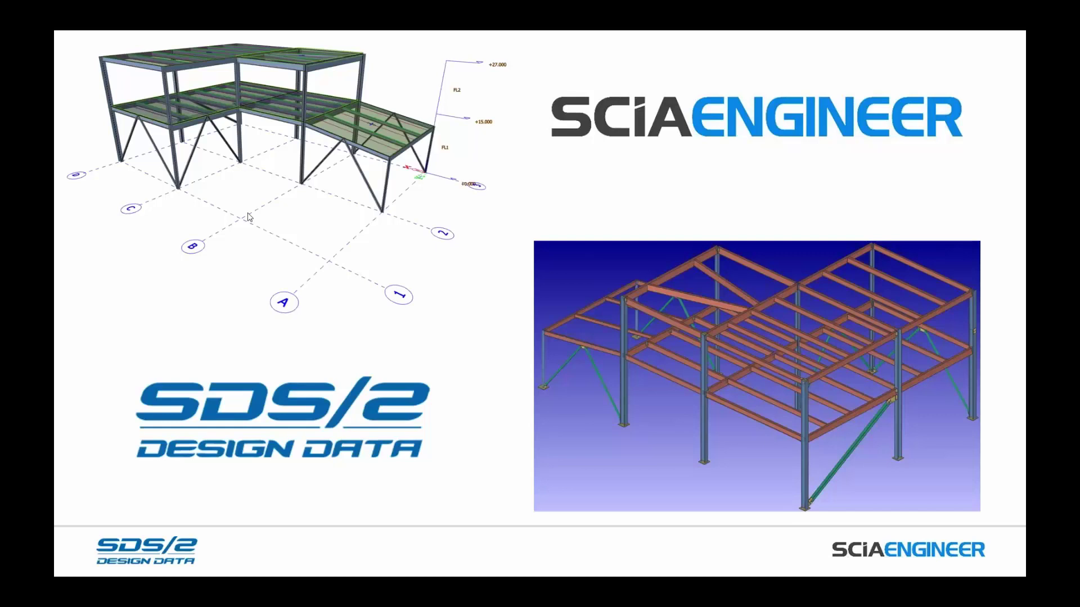
left_click(442, 333)
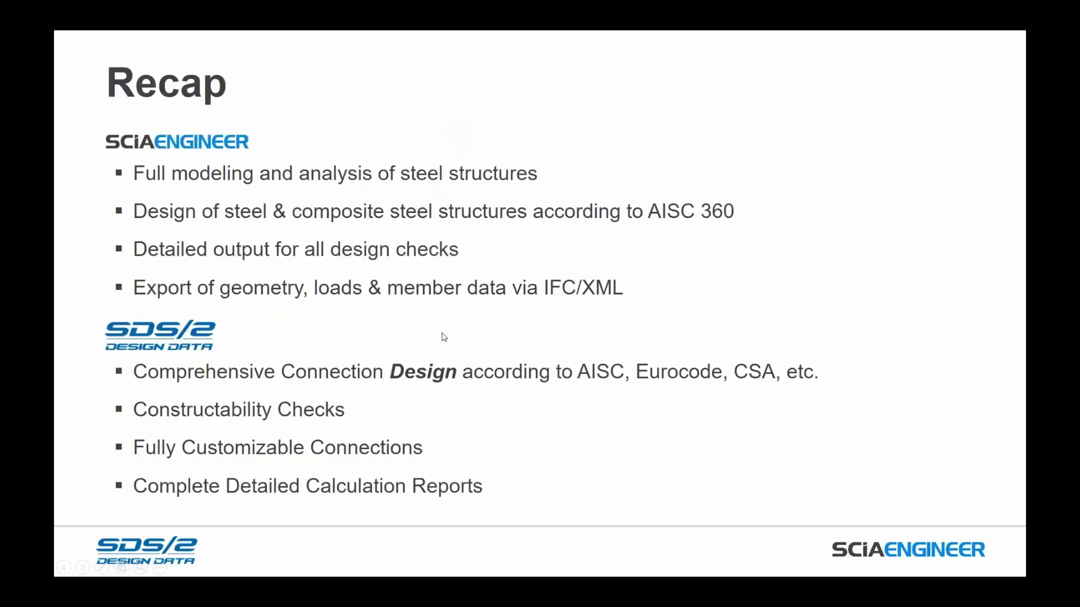
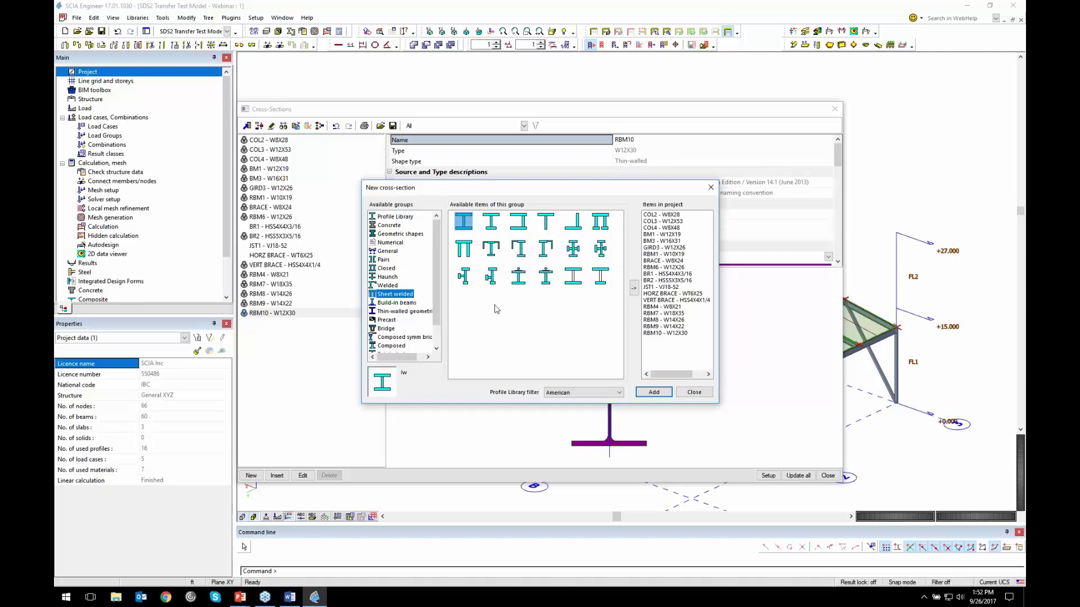
Step: View the General group of available cross-sections in SCIA Engineer and close the cross-section dialogs without adding a section
left_click(387, 252)
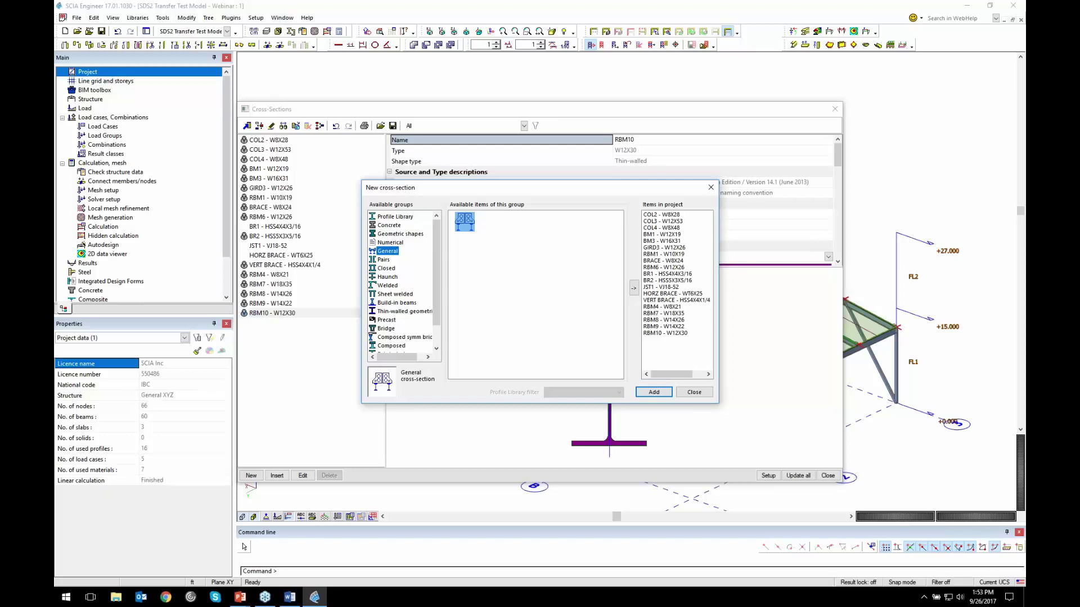
left_click(693, 391)
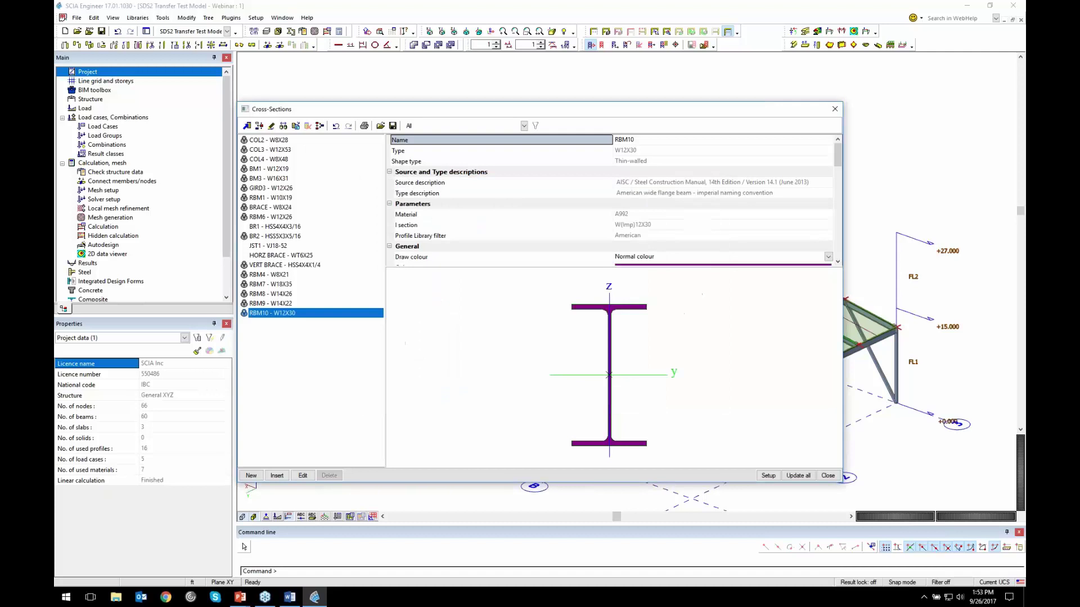
left_click(829, 475)
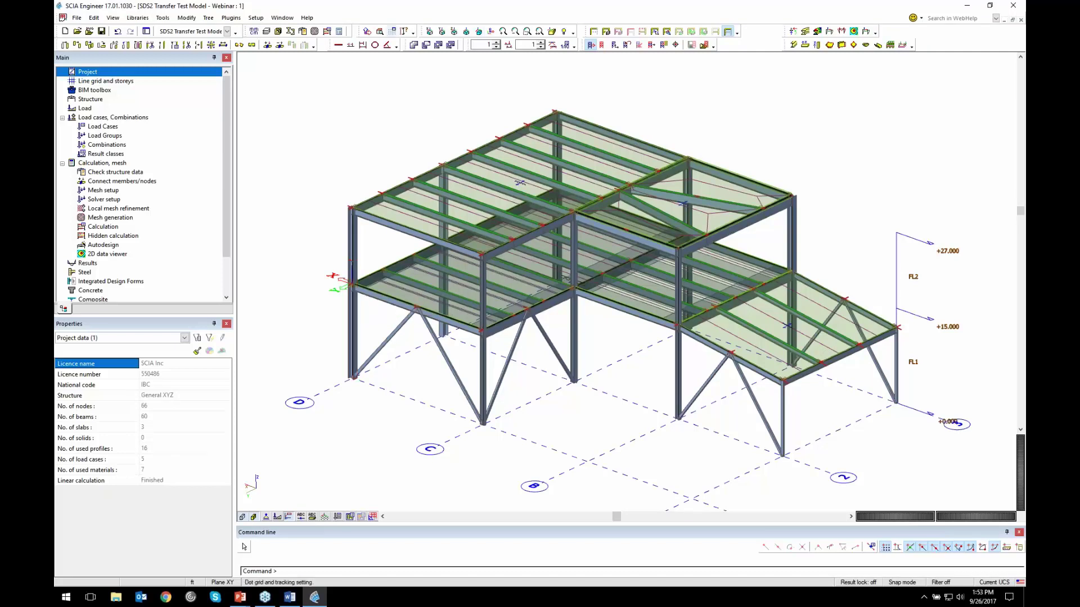
Step: Select the splice node on the corner column at grid line D, examine its coordinates and connected members, and clear the selection
scroll(309, 275, "up", 5)
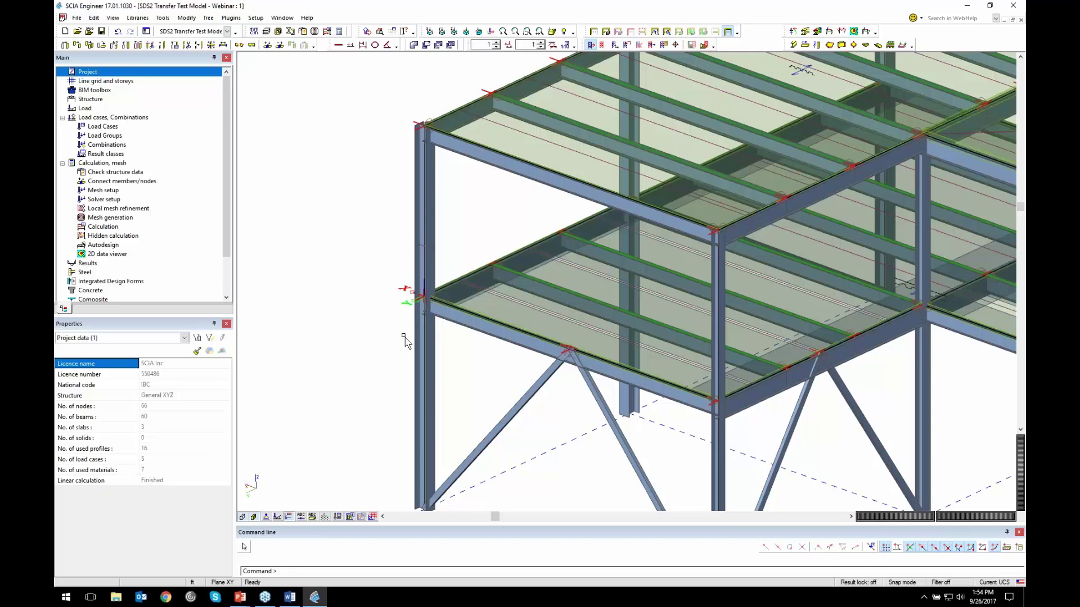
left_click_drag(400, 220, 449, 262)
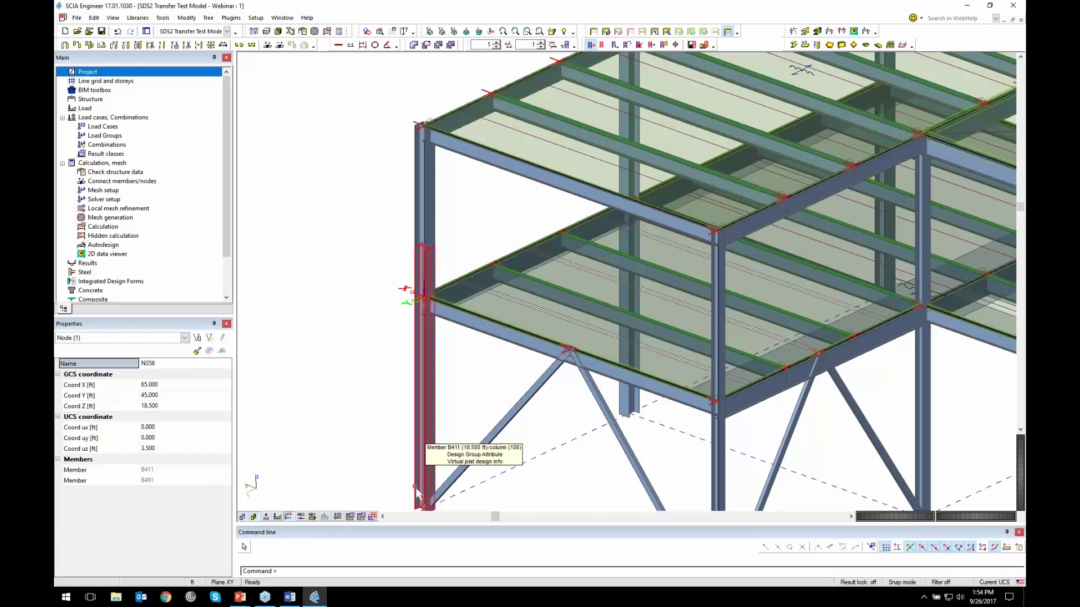
scroll(419, 288, "down", 4)
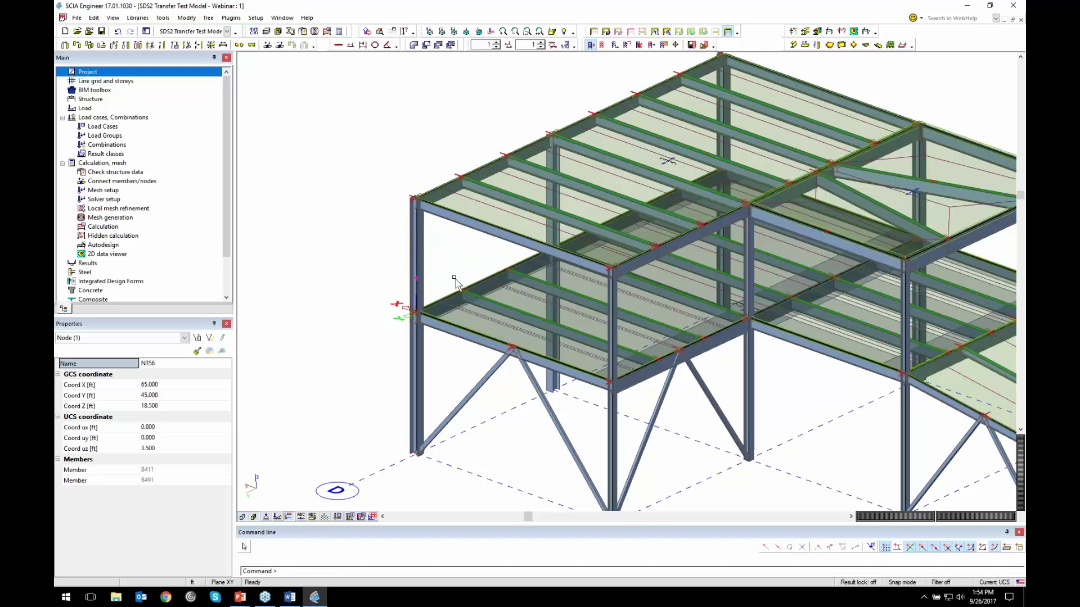
key("Escape")
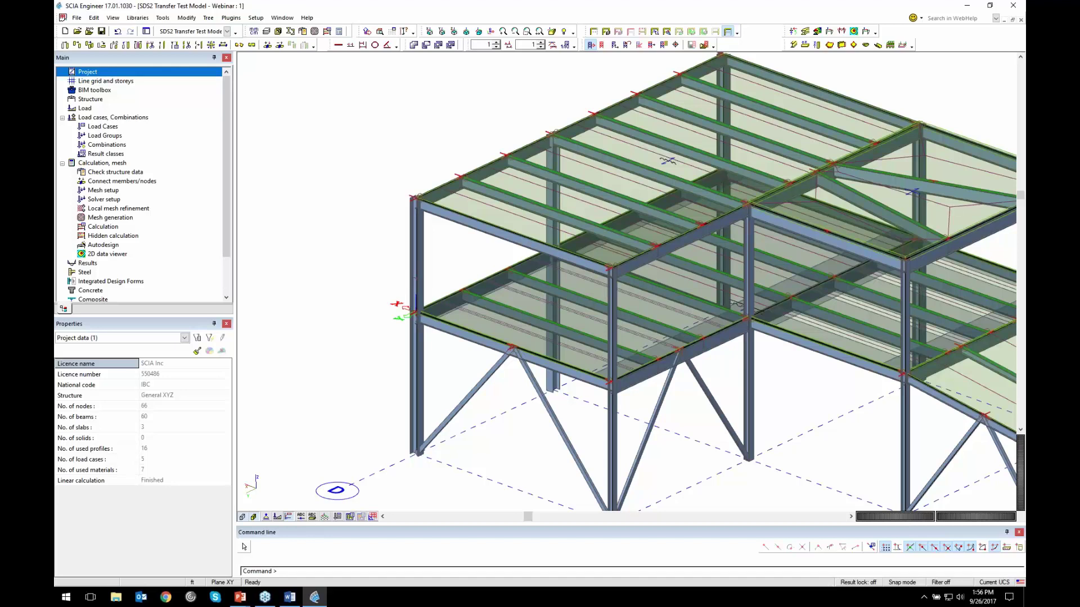
Step: Switch to the running PowerPoint slide show and advance from the questions slide to the presenters' contact slide
mouse_move(240, 596)
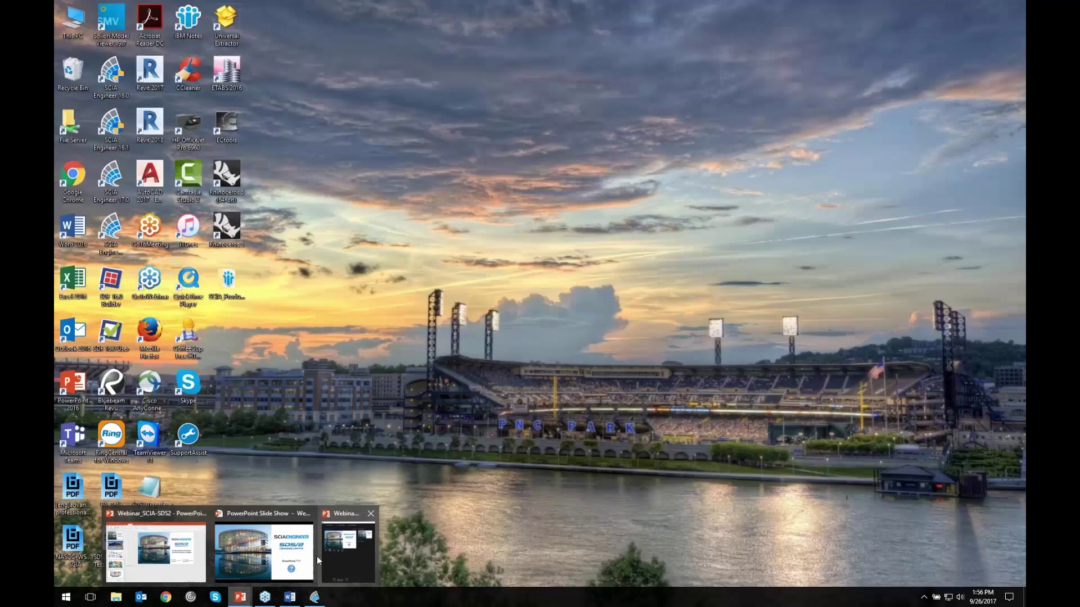
left_click(315, 554)
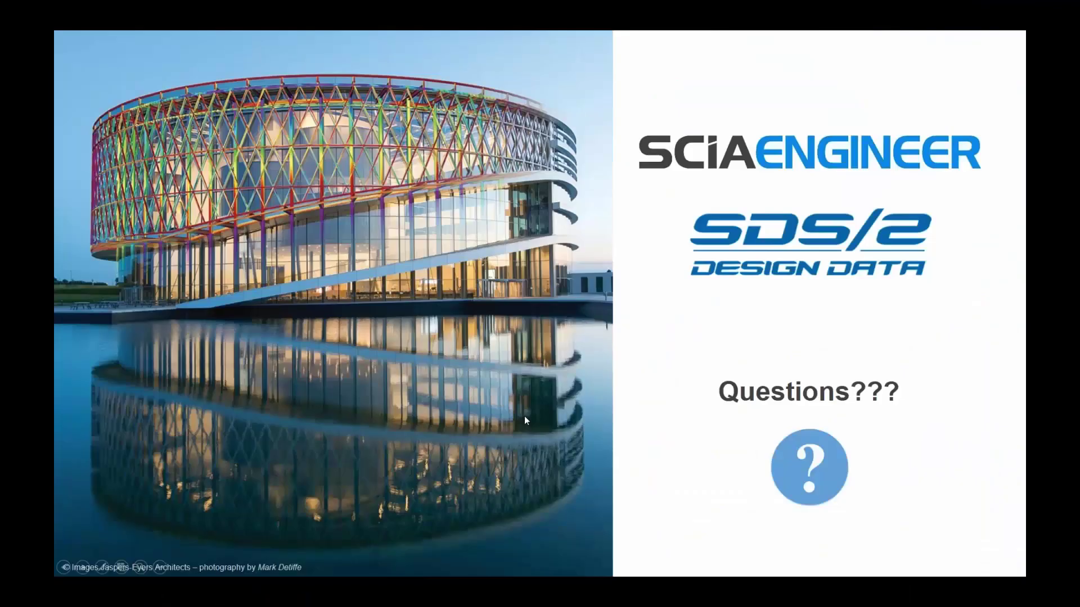
left_click(525, 417)
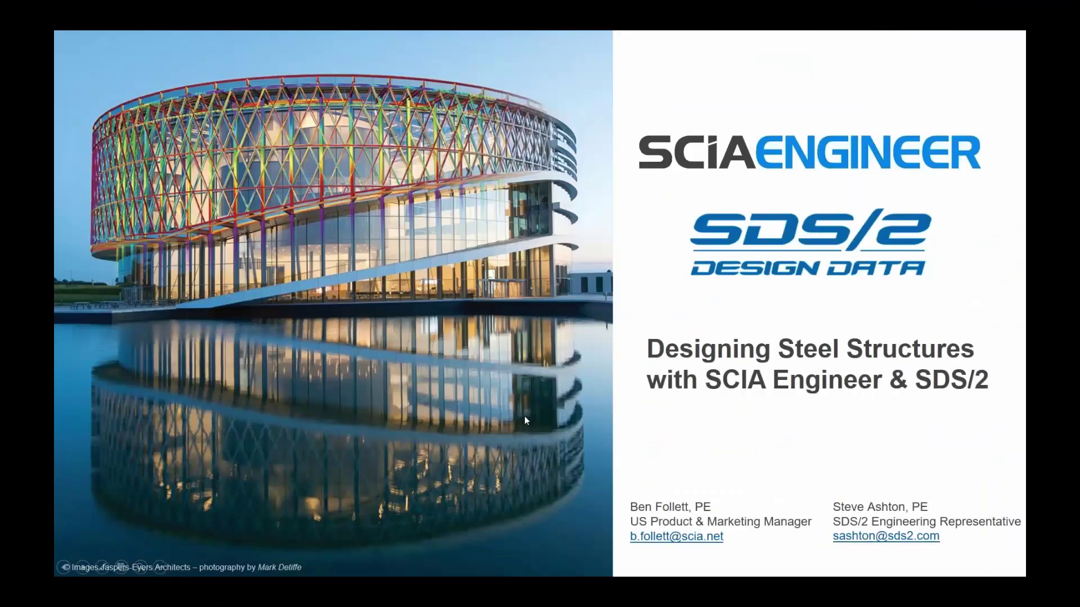